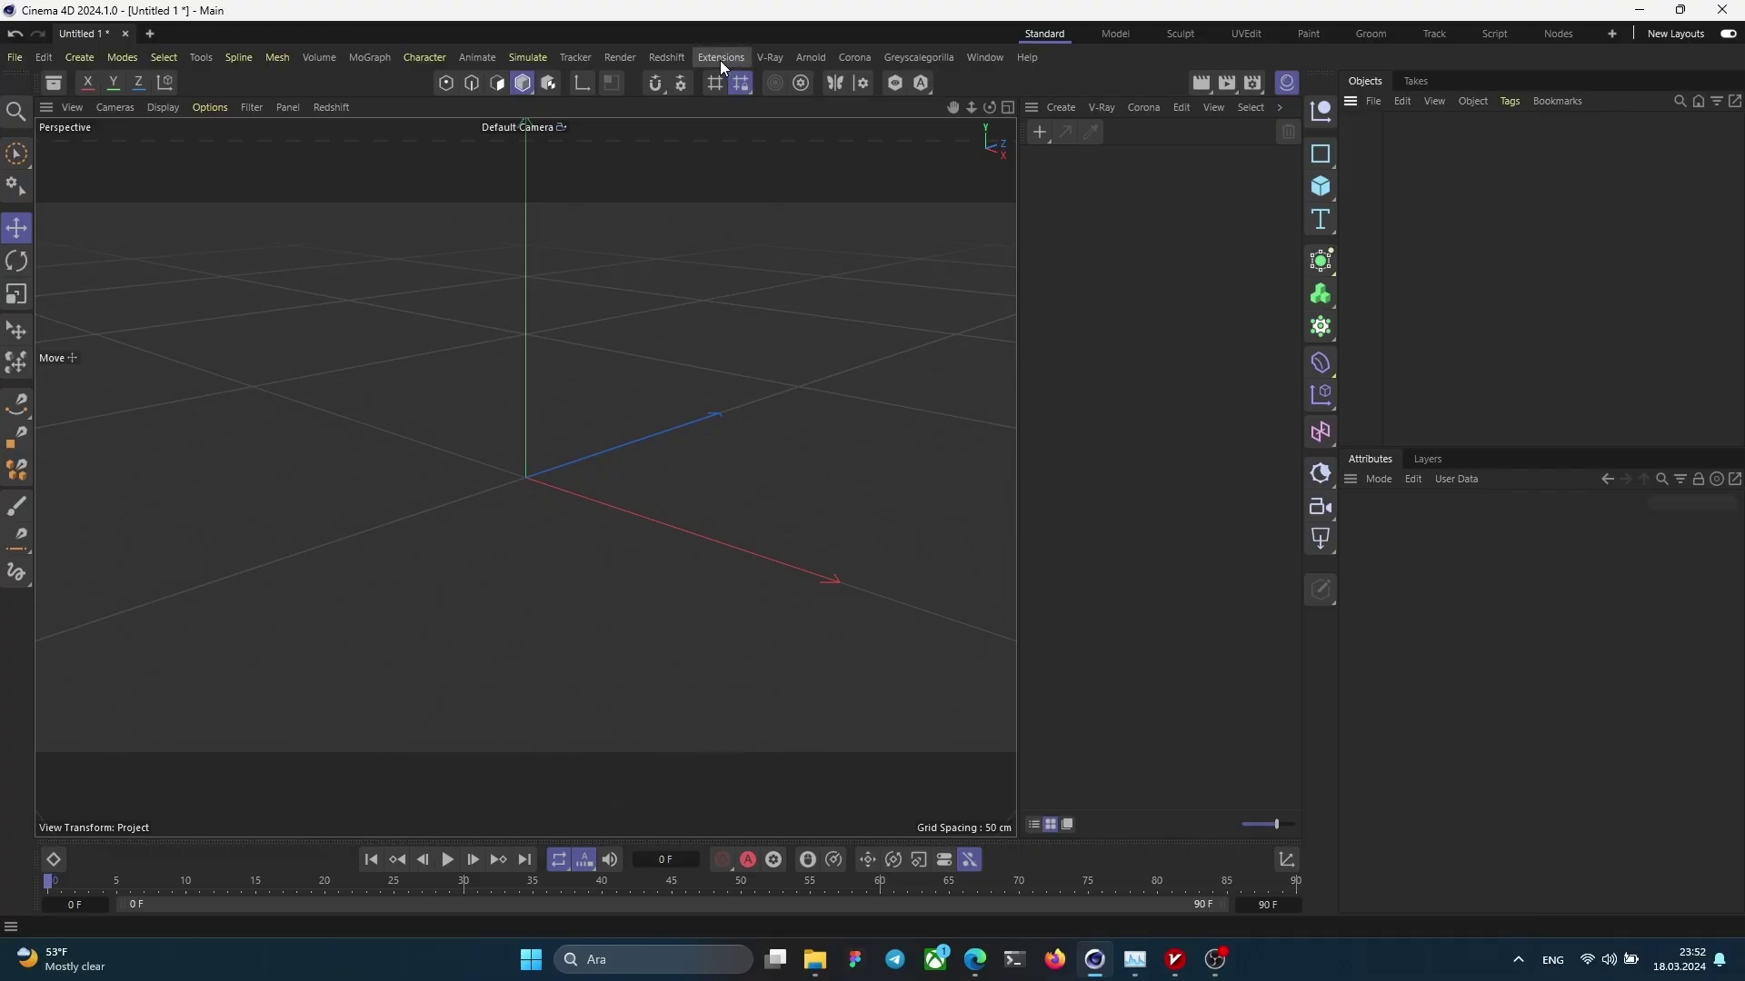
Step: Start Run Script from Extensions > User Scripts and choose mg-pro.py in the Downloads folder
{"action": "left_click", "coordinate": [720, 58]}
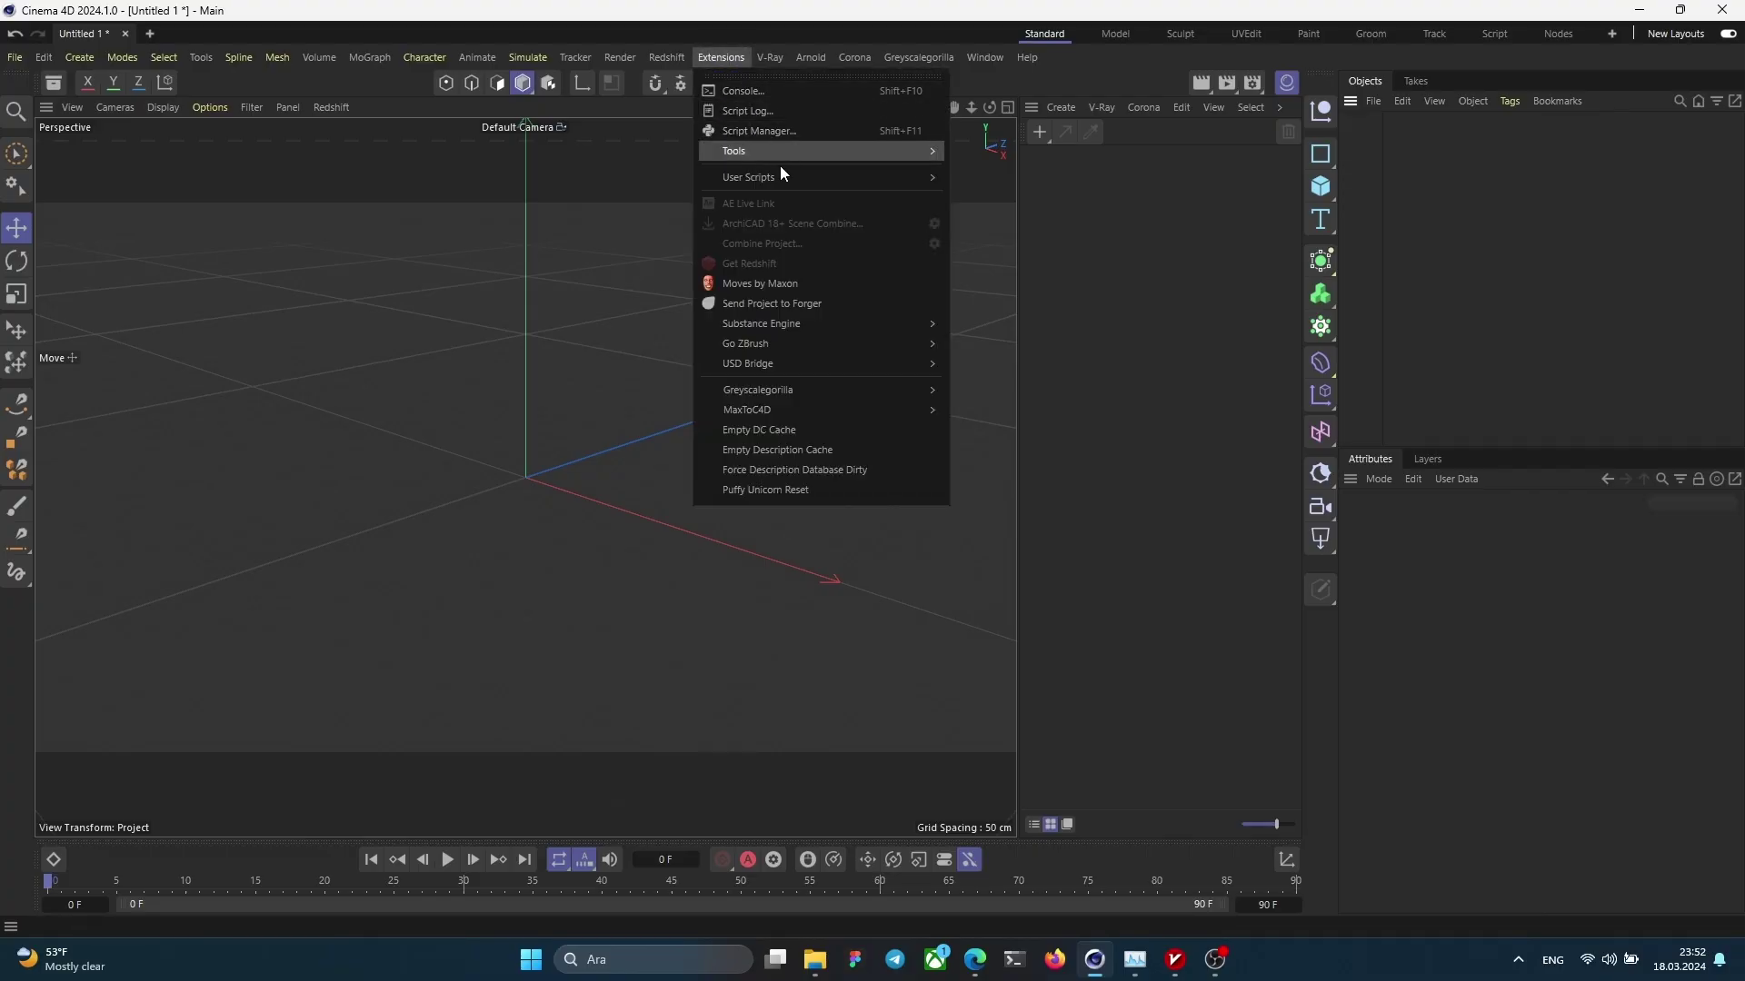
{"action": "mouse_move", "coordinate": [783, 178]}
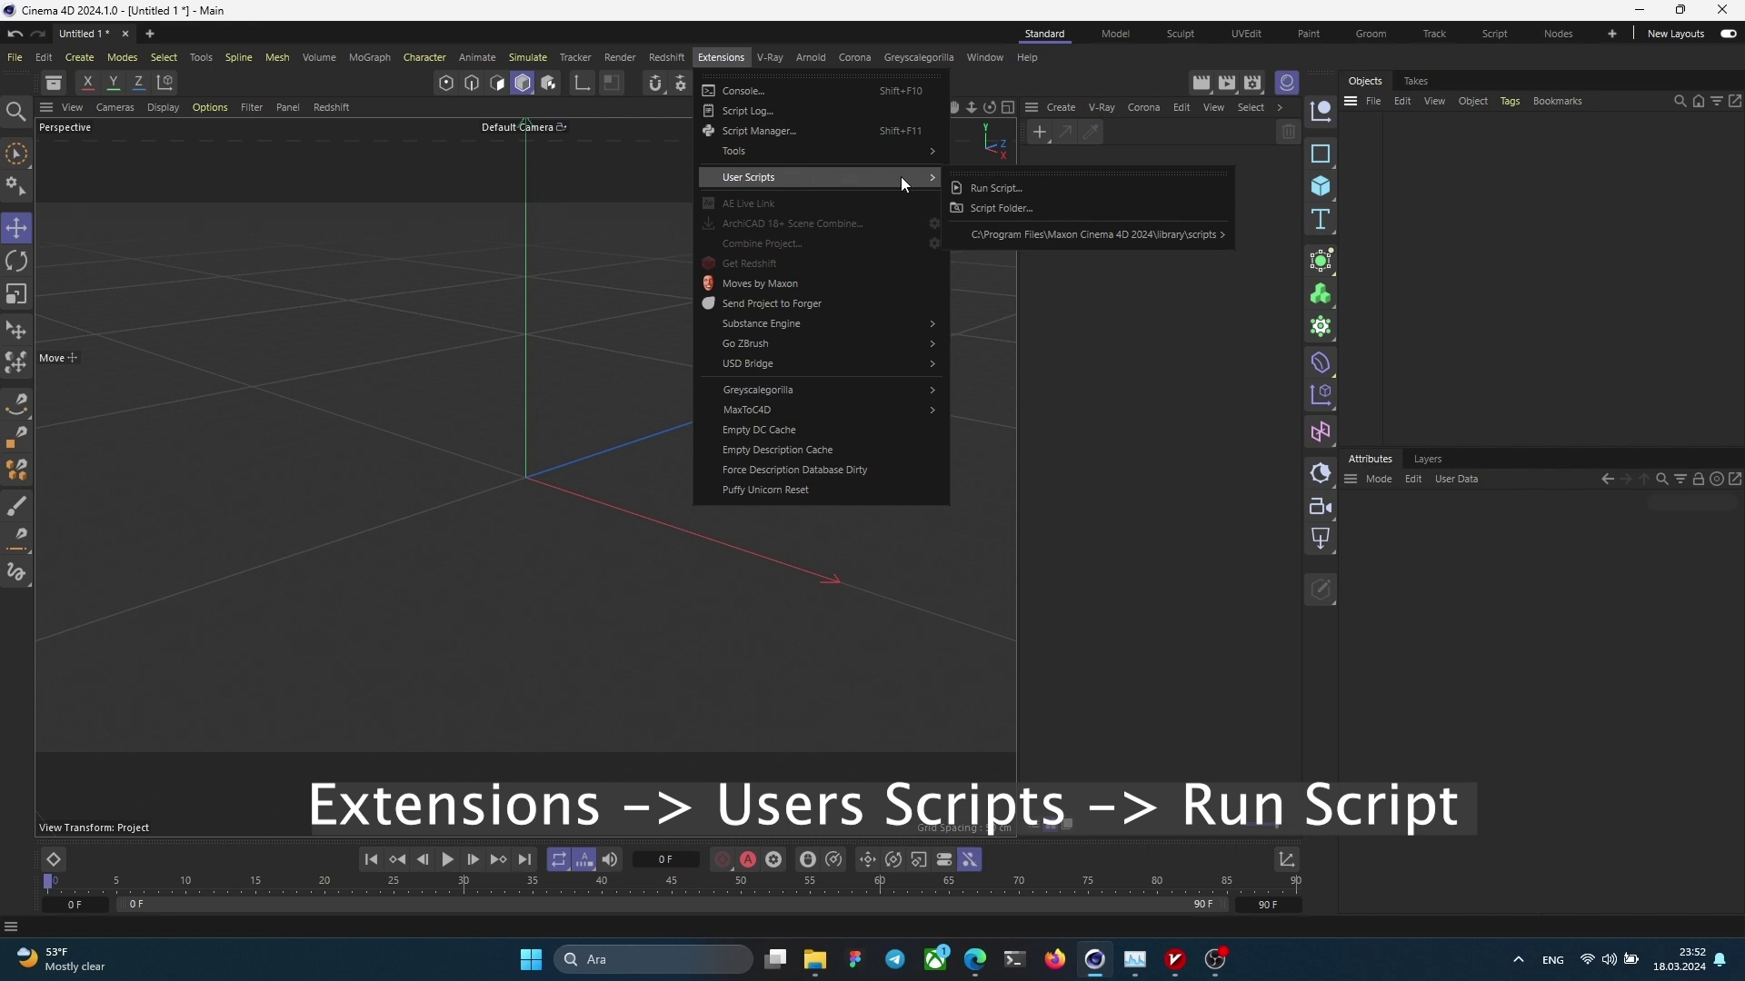
{"action": "left_click", "coordinate": [965, 191]}
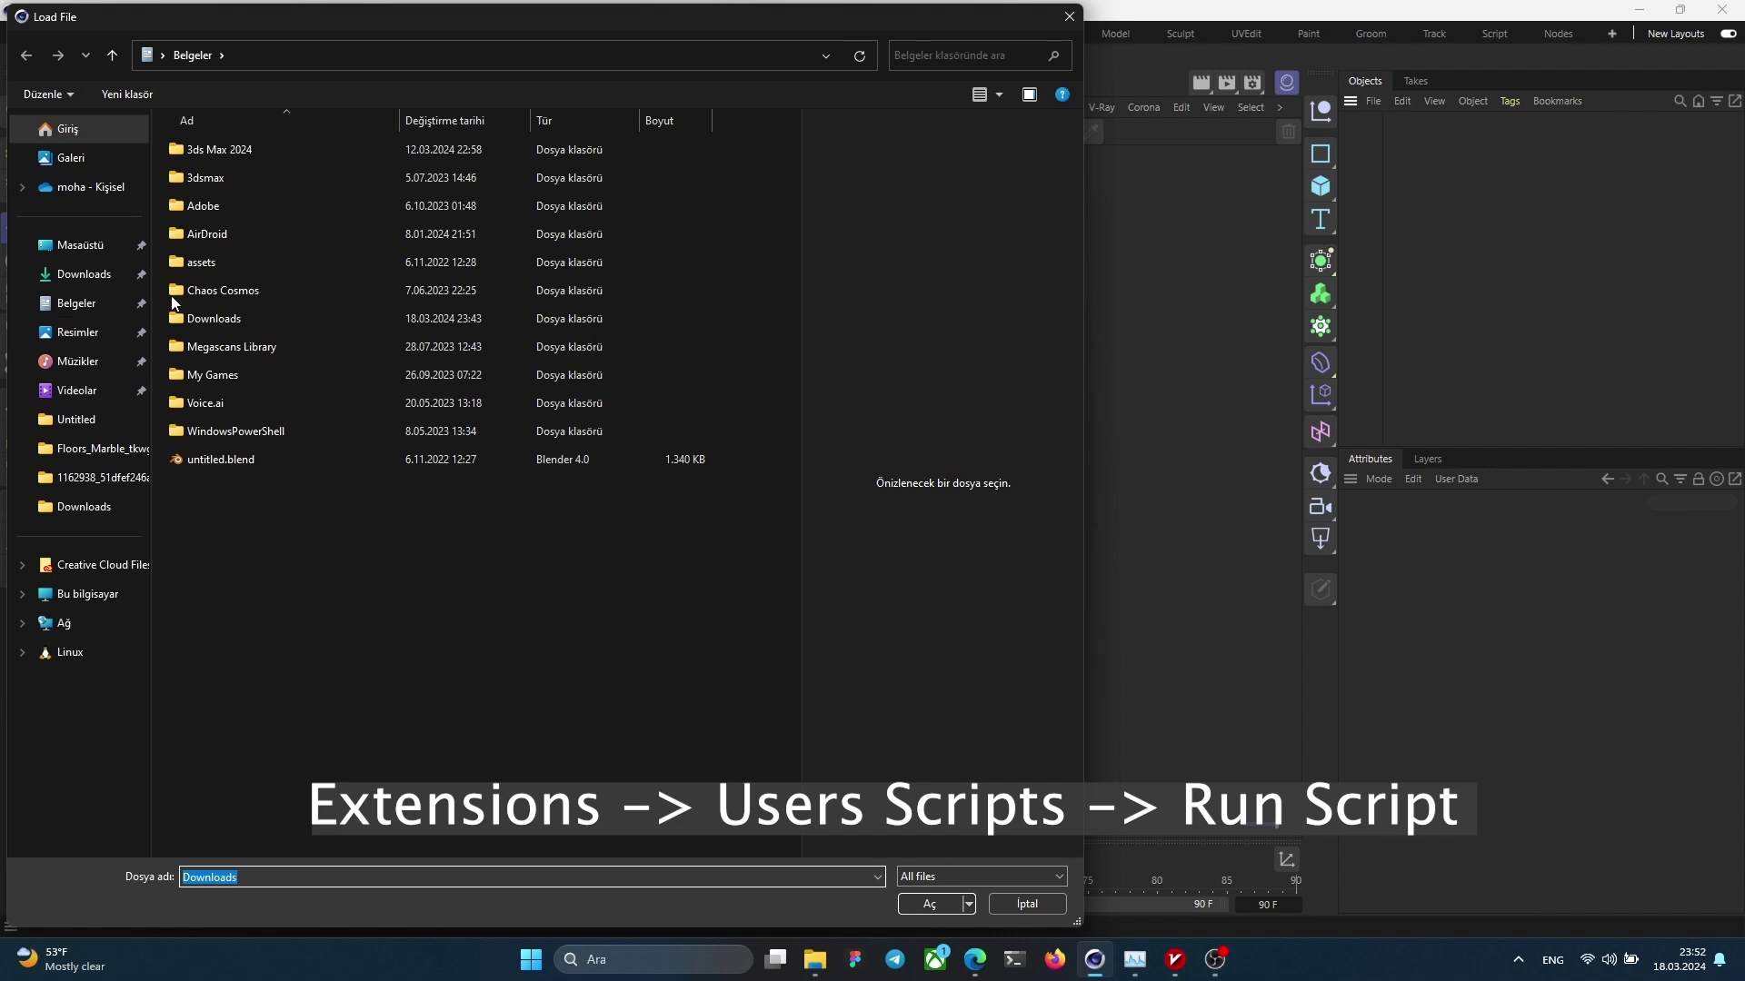
{"action": "double_click", "coordinate": [231, 313]}
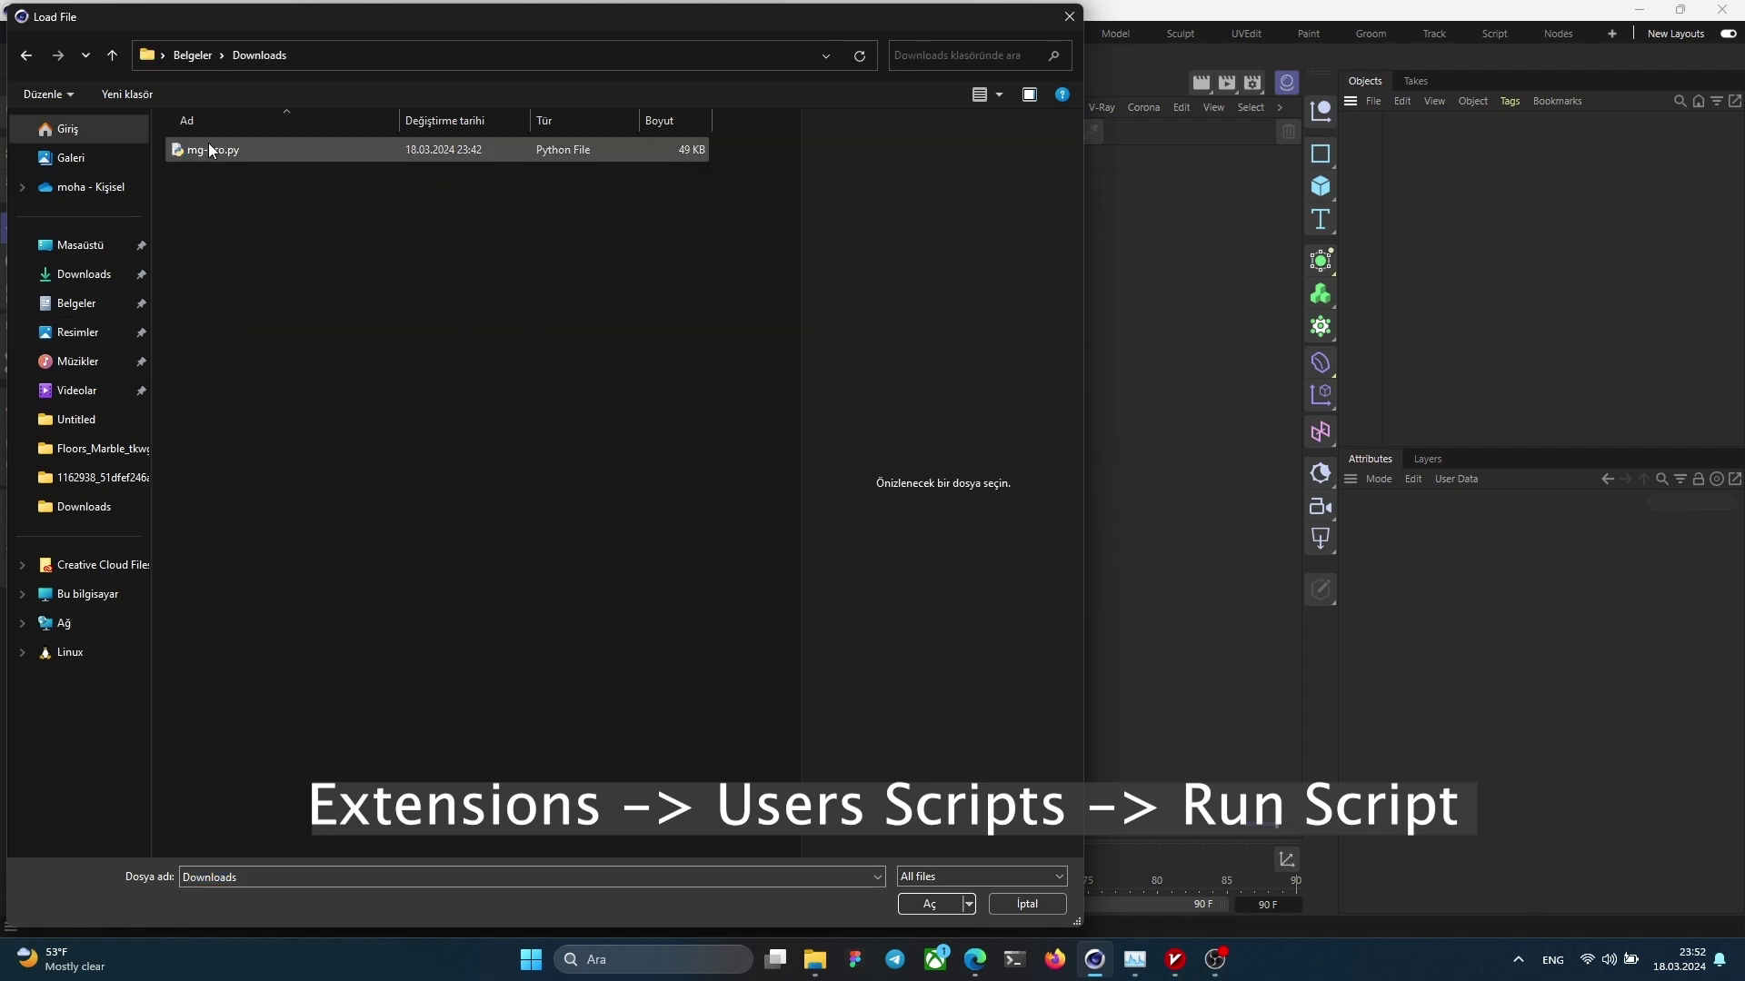
{"action": "left_click", "coordinate": [209, 146]}
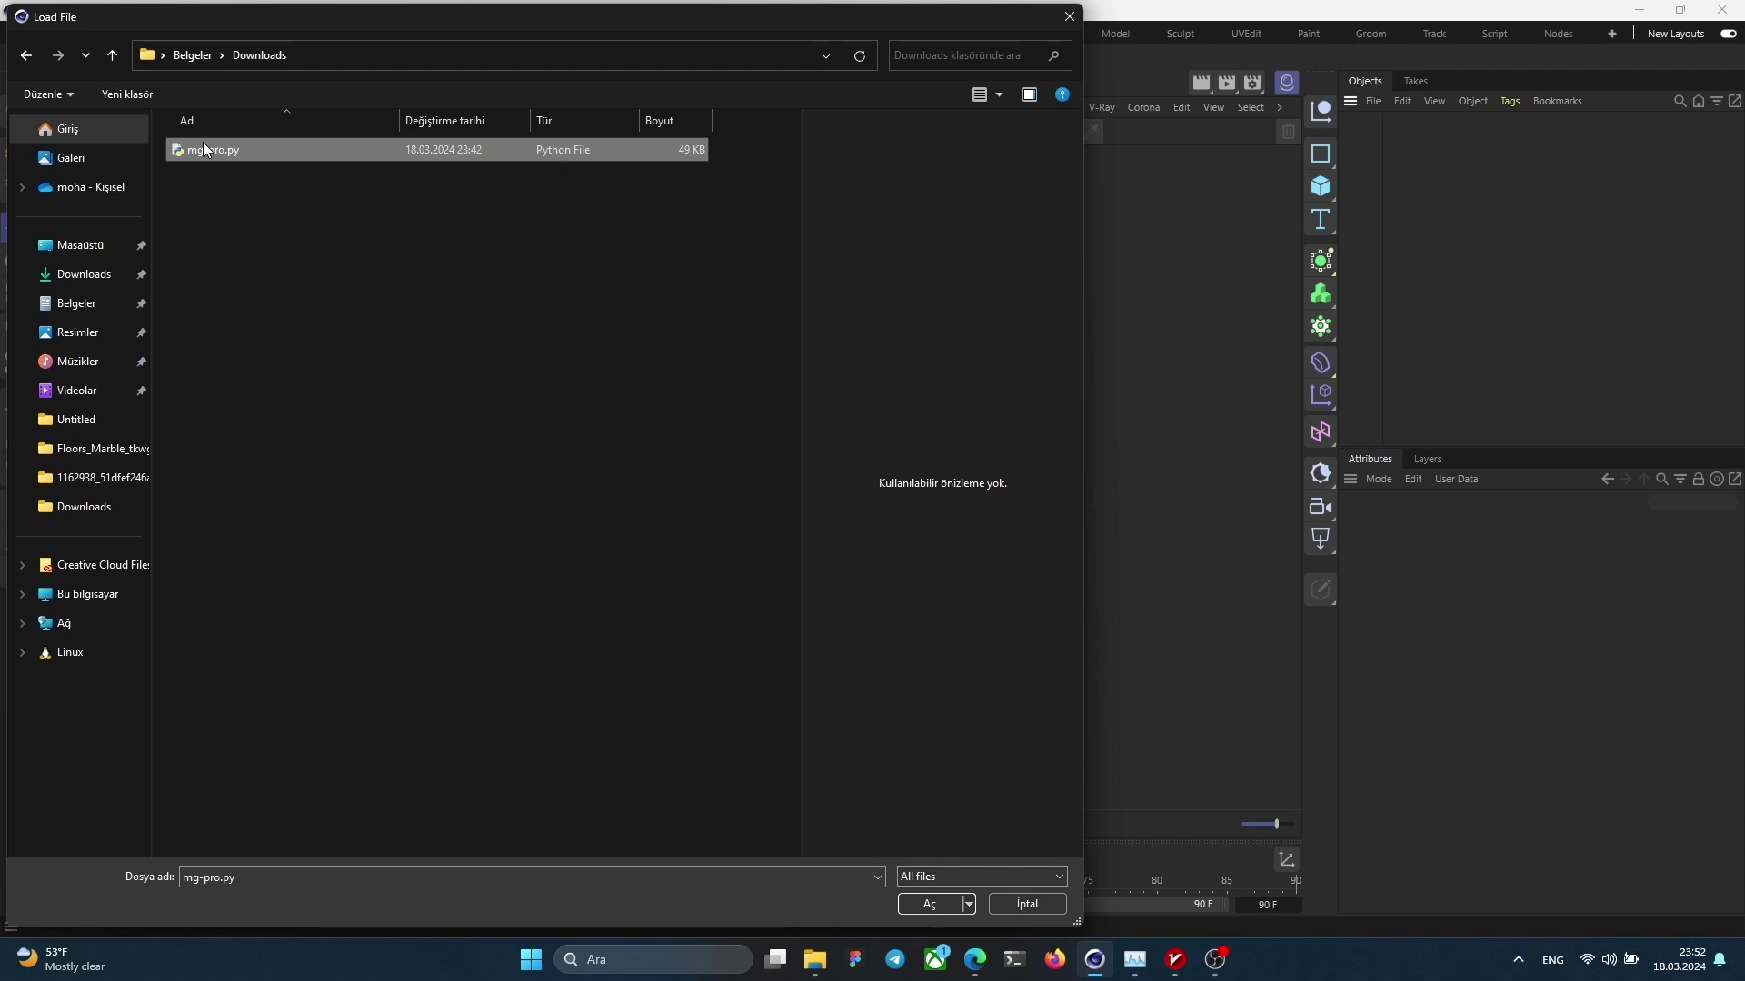
Step: Launch mg-pro.py and place the restored Magic Texture - Pro window over the viewport centre
{"action": "double_click", "coordinate": [203, 148]}
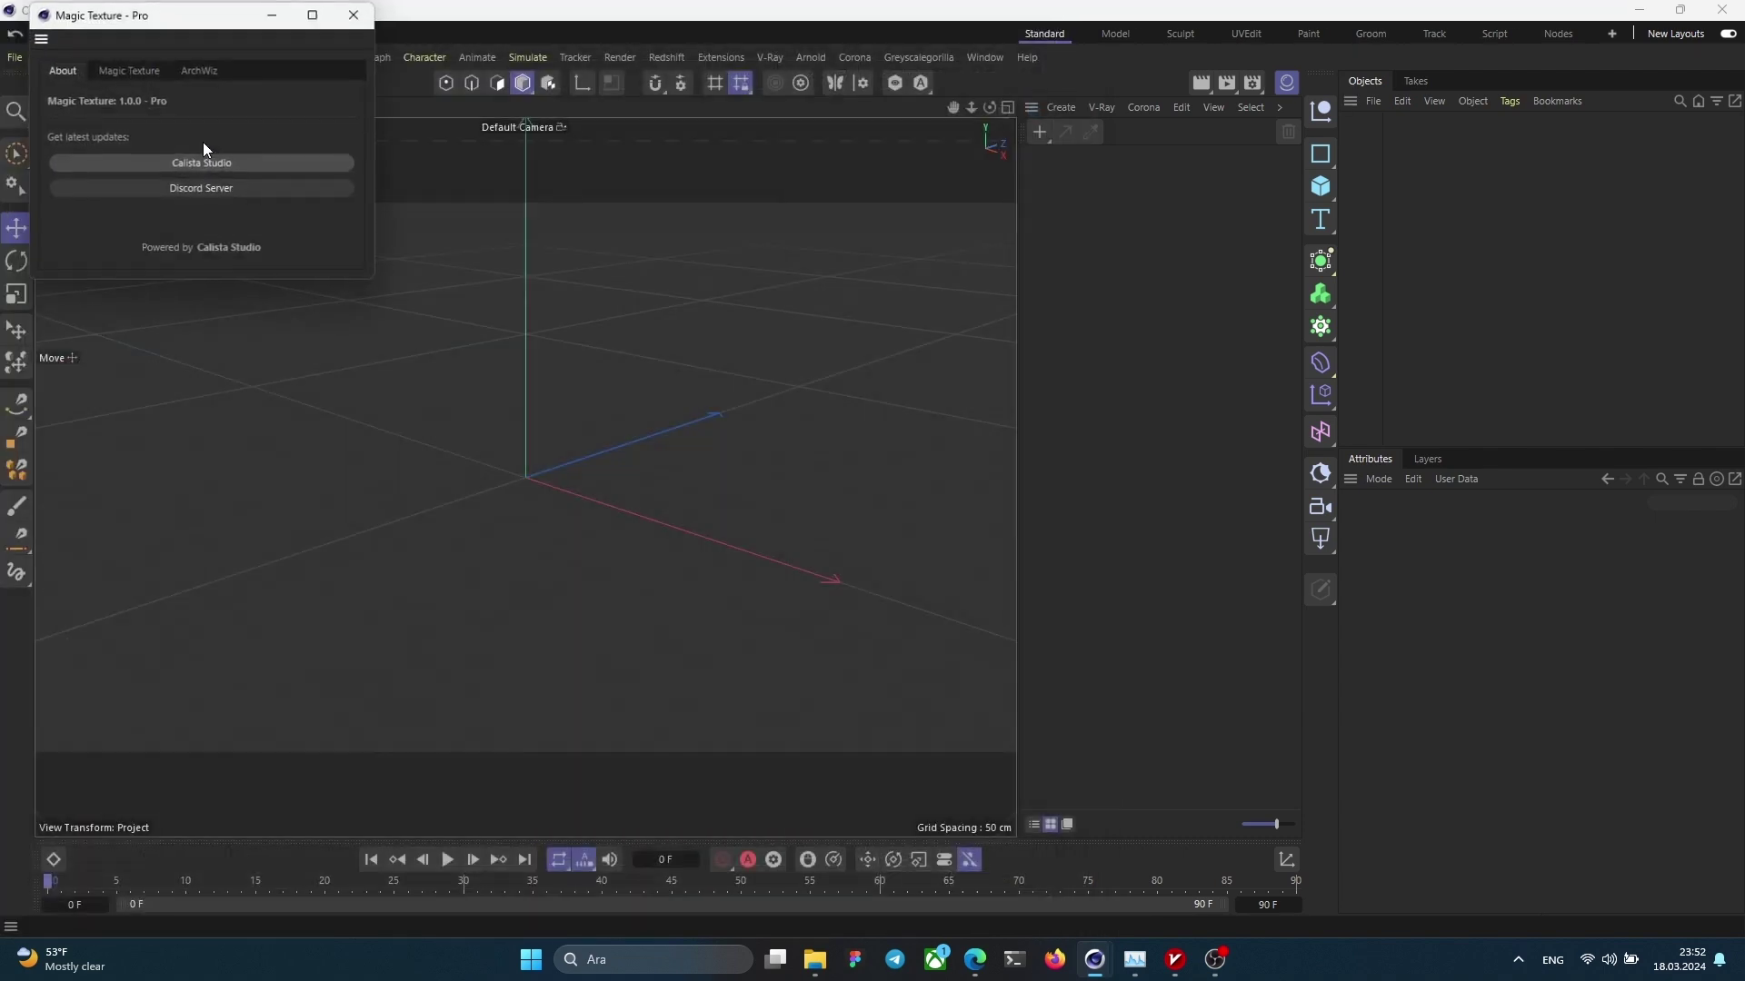
{"action": "double_click", "coordinate": [161, 20]}
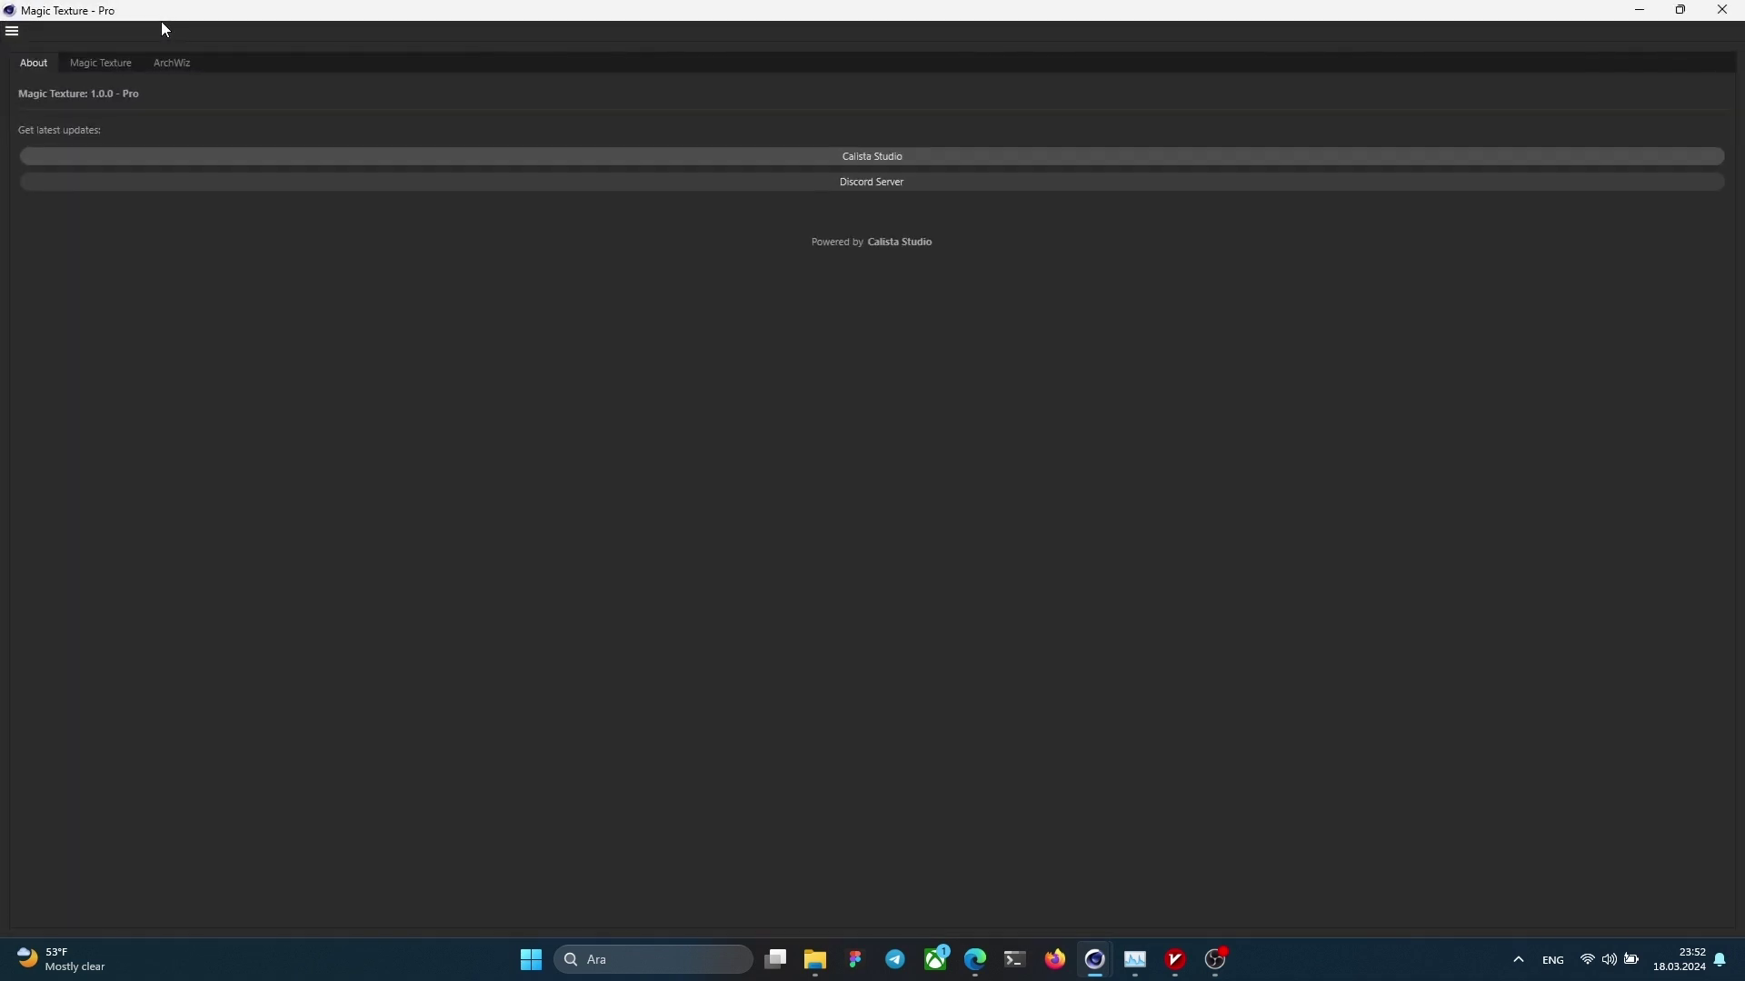
{"action": "left_click", "coordinate": [1683, 11]}
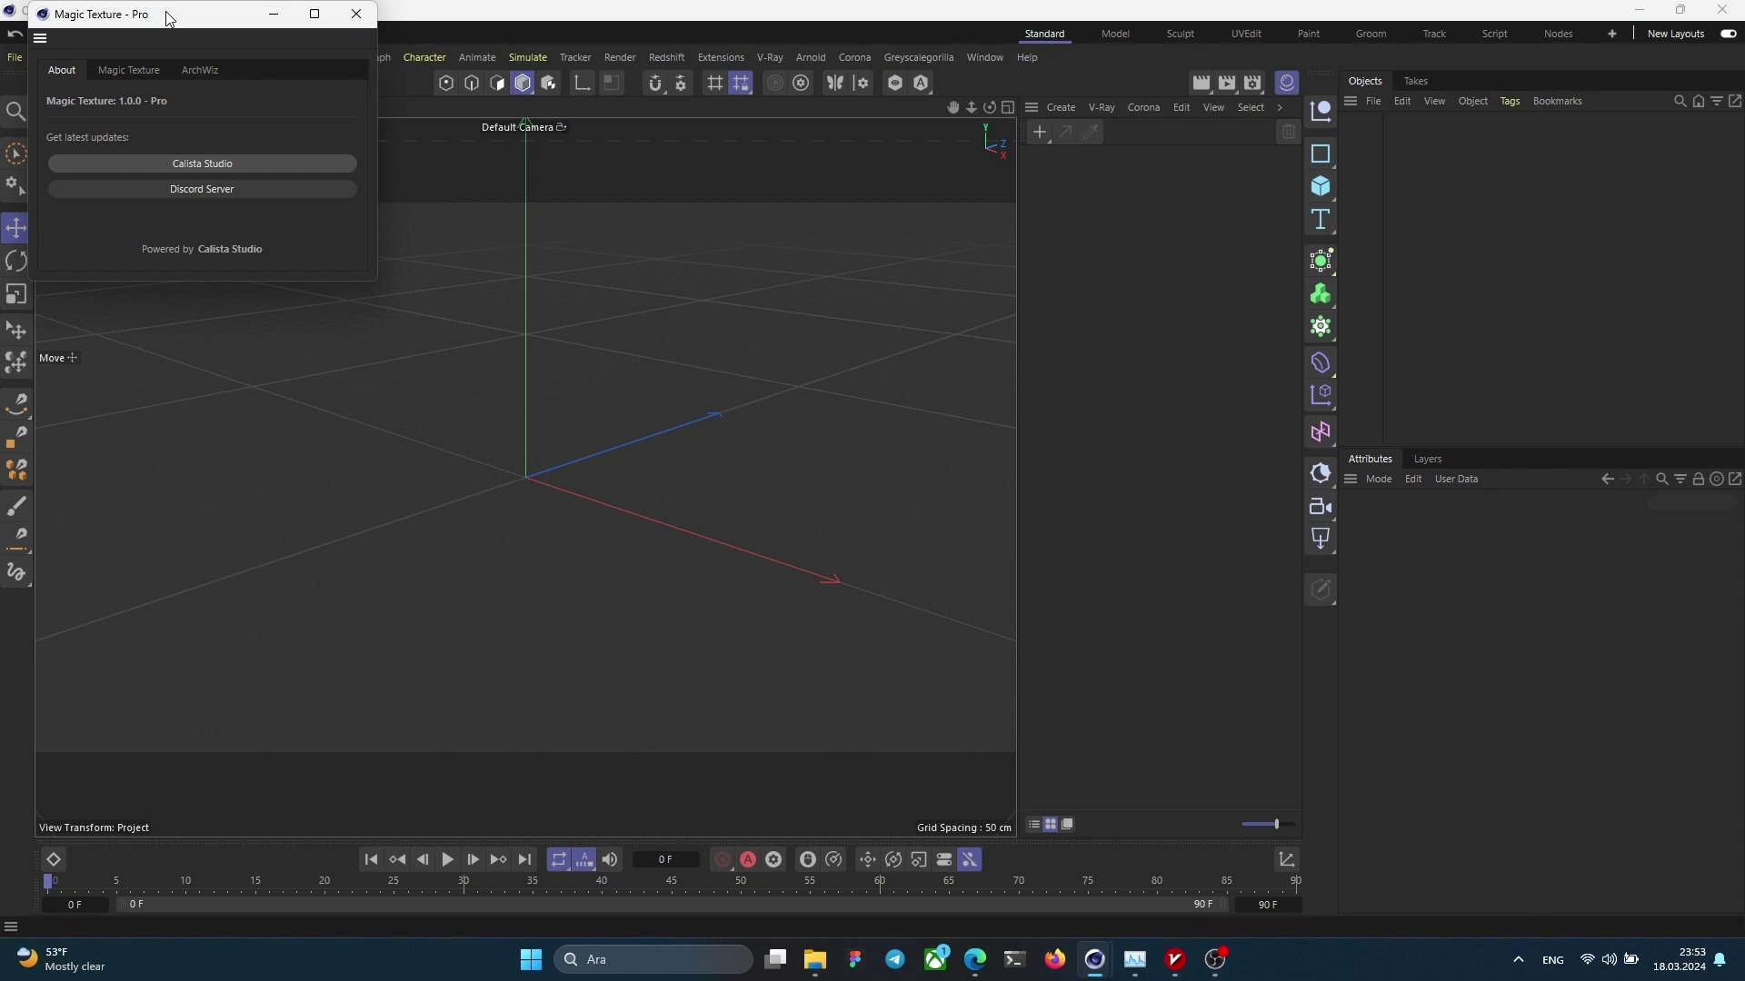
{"action": "left_click_drag", "start_coordinate": [169, 18], "coordinate": [599, 197]}
{"action": "left_click", "coordinate": [821, 323]}
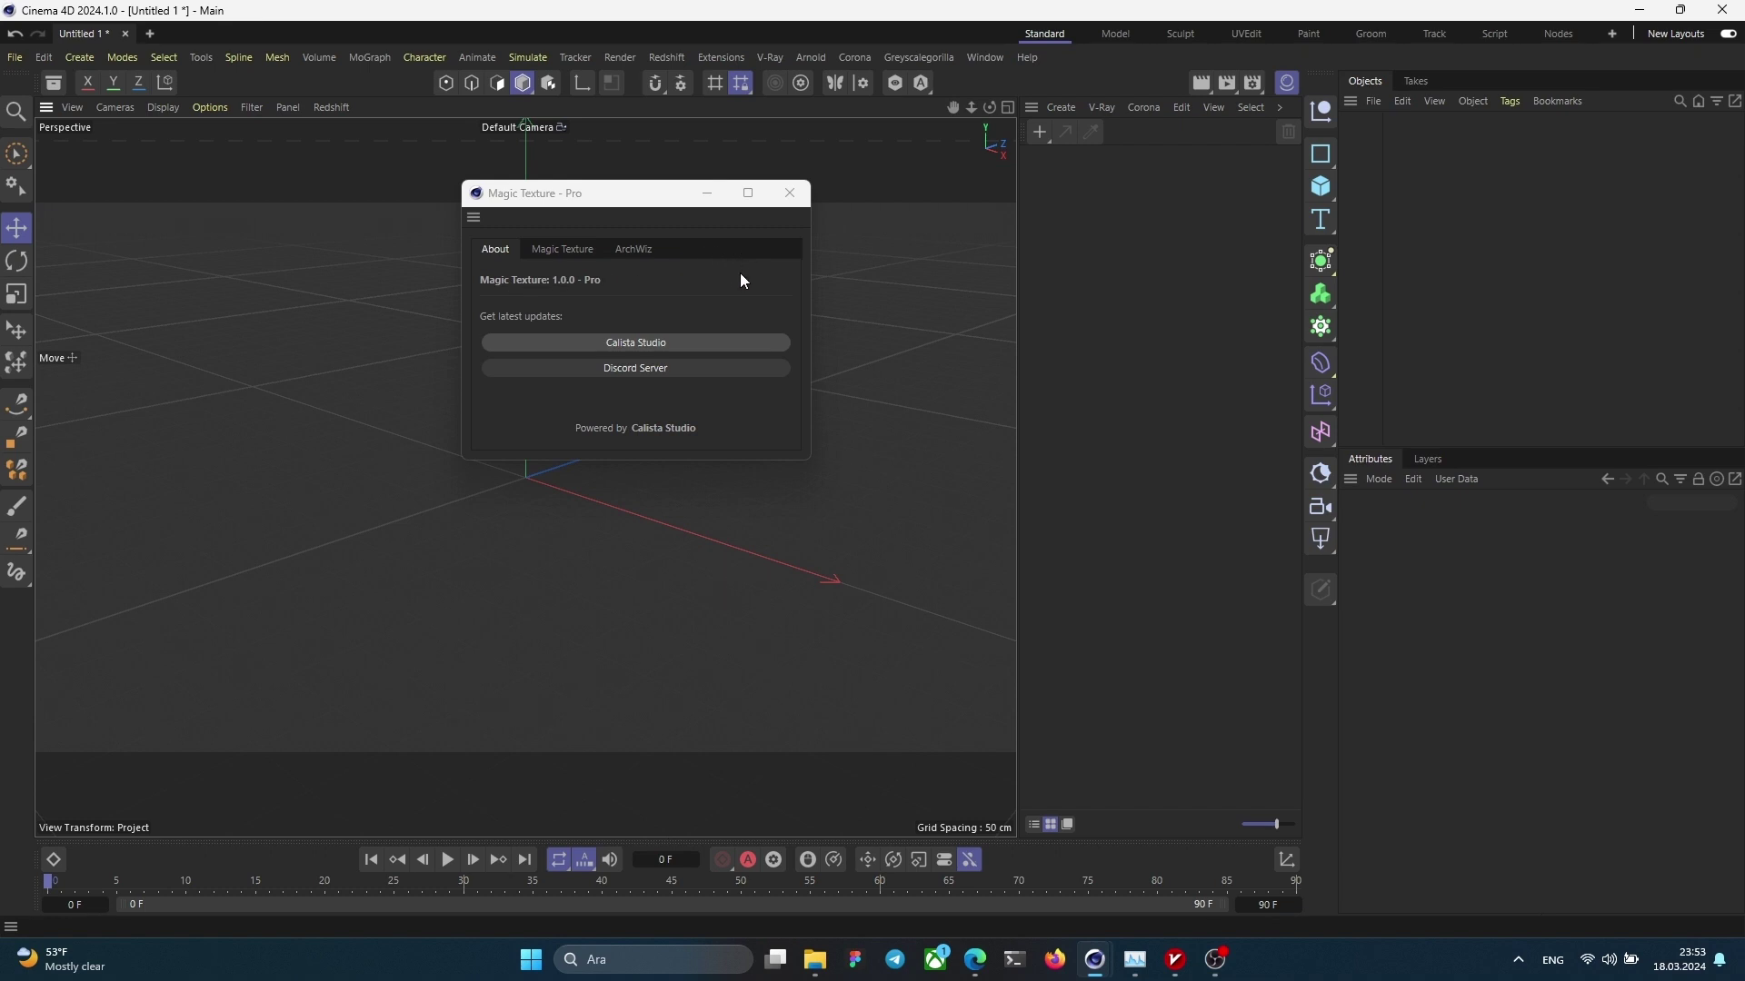
Step: Show Magic Texture's import options, then bring up Cinema 4D's Render Settings
{"action": "left_click", "coordinate": [561, 248]}
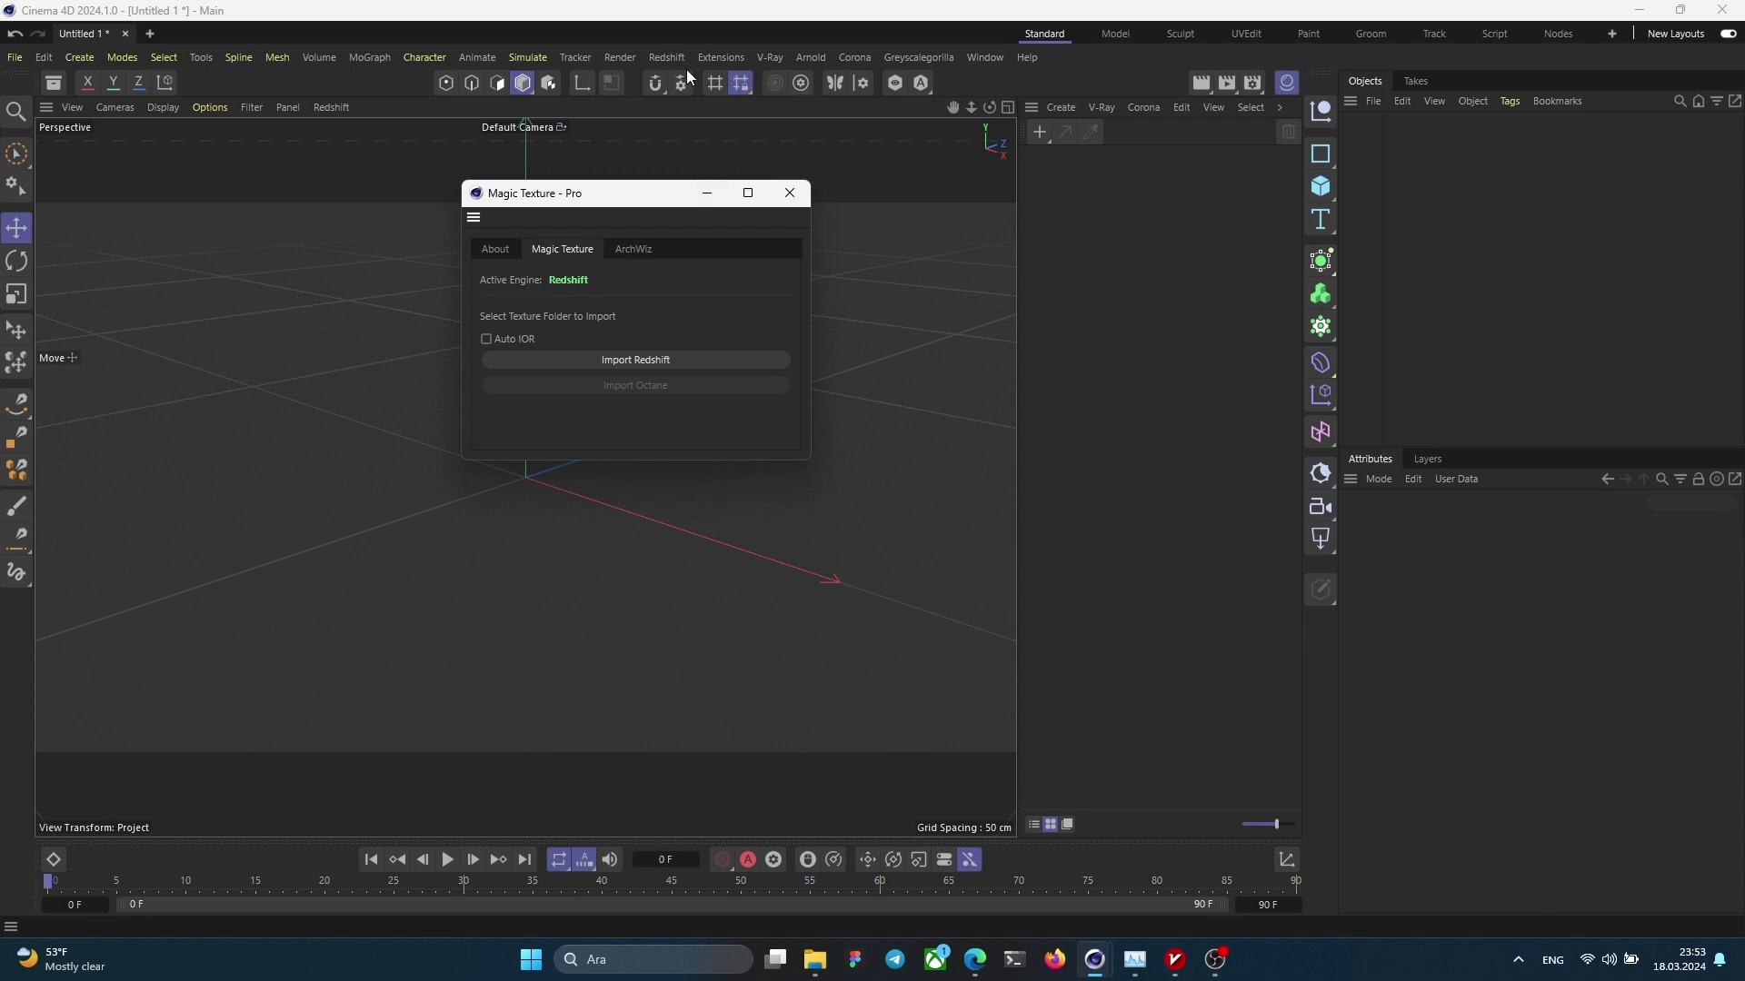
{"action": "left_click", "coordinate": [711, 64]}
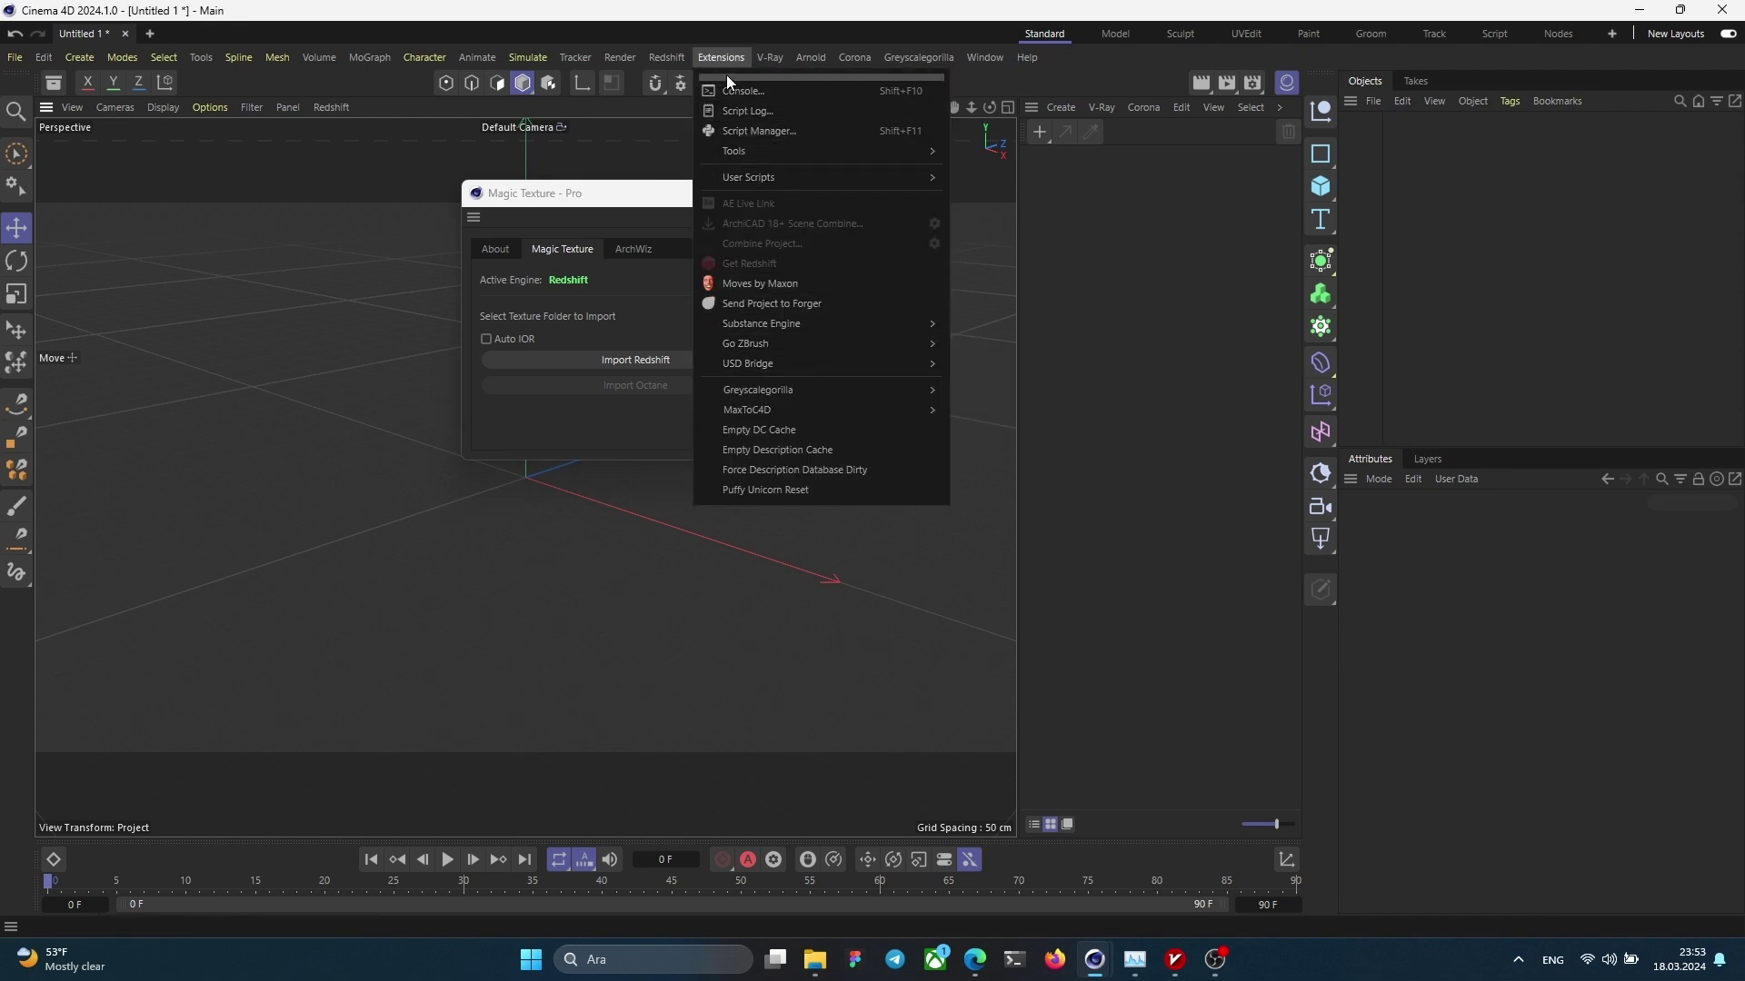
{"action": "left_click", "coordinate": [641, 57]}
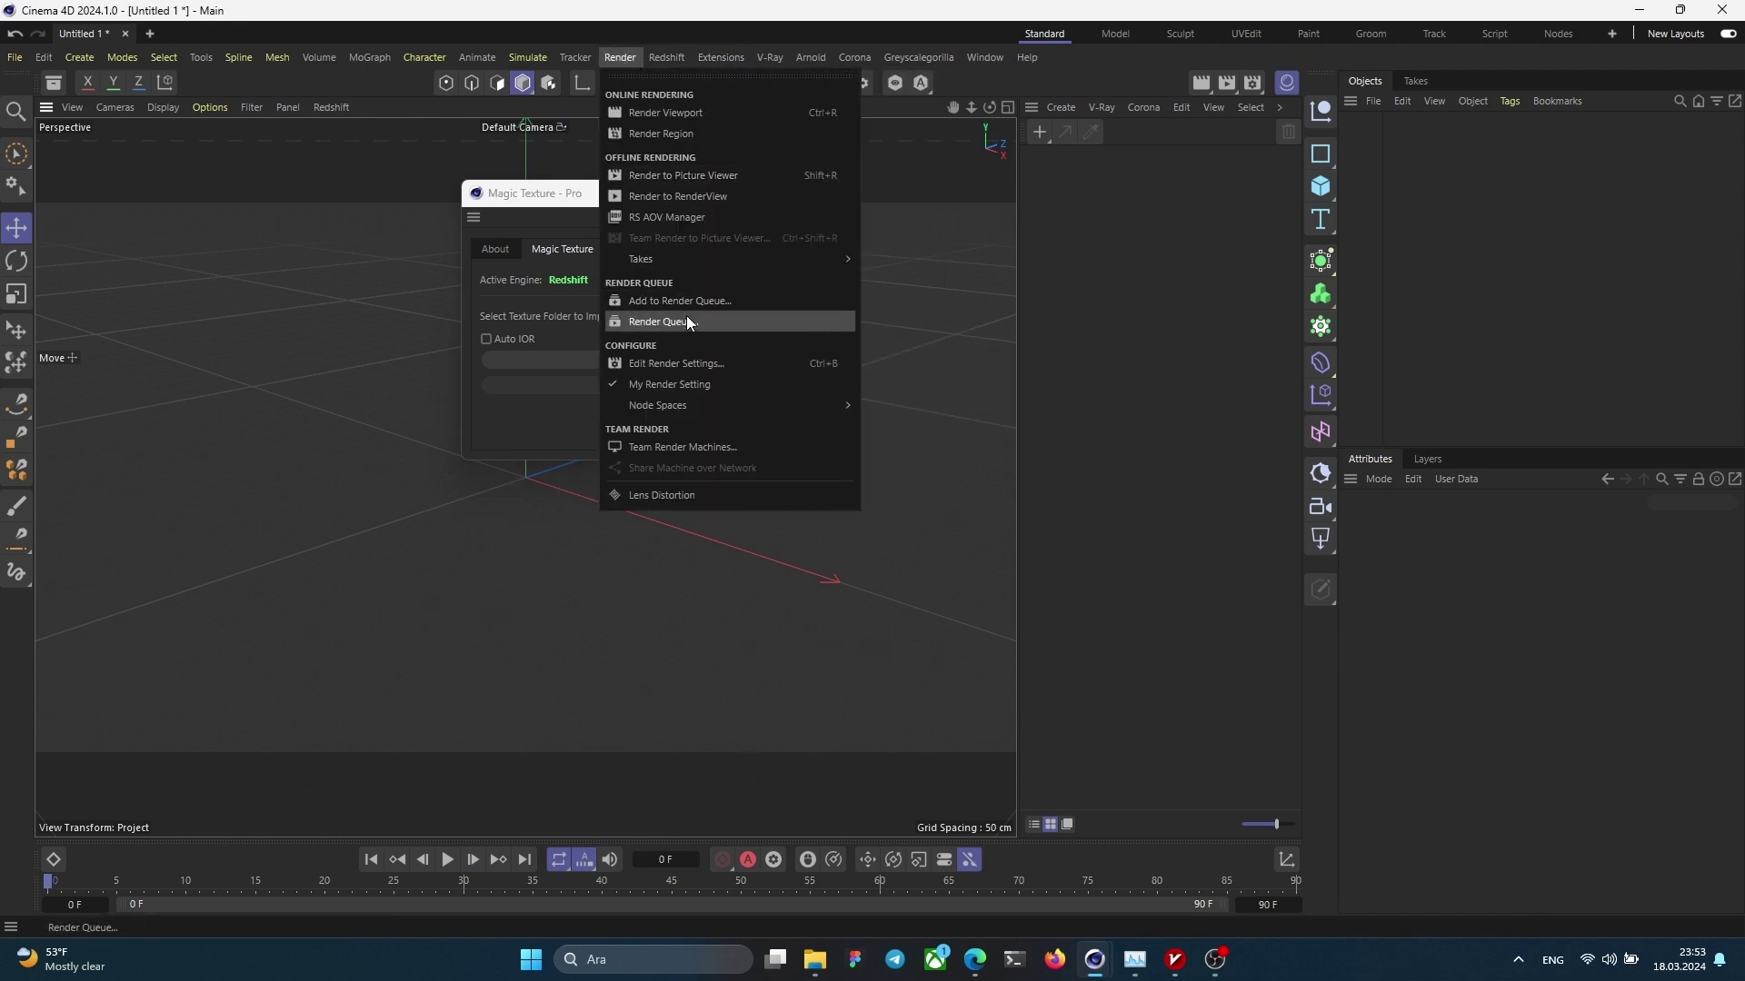
{"action": "left_click", "coordinate": [704, 364]}
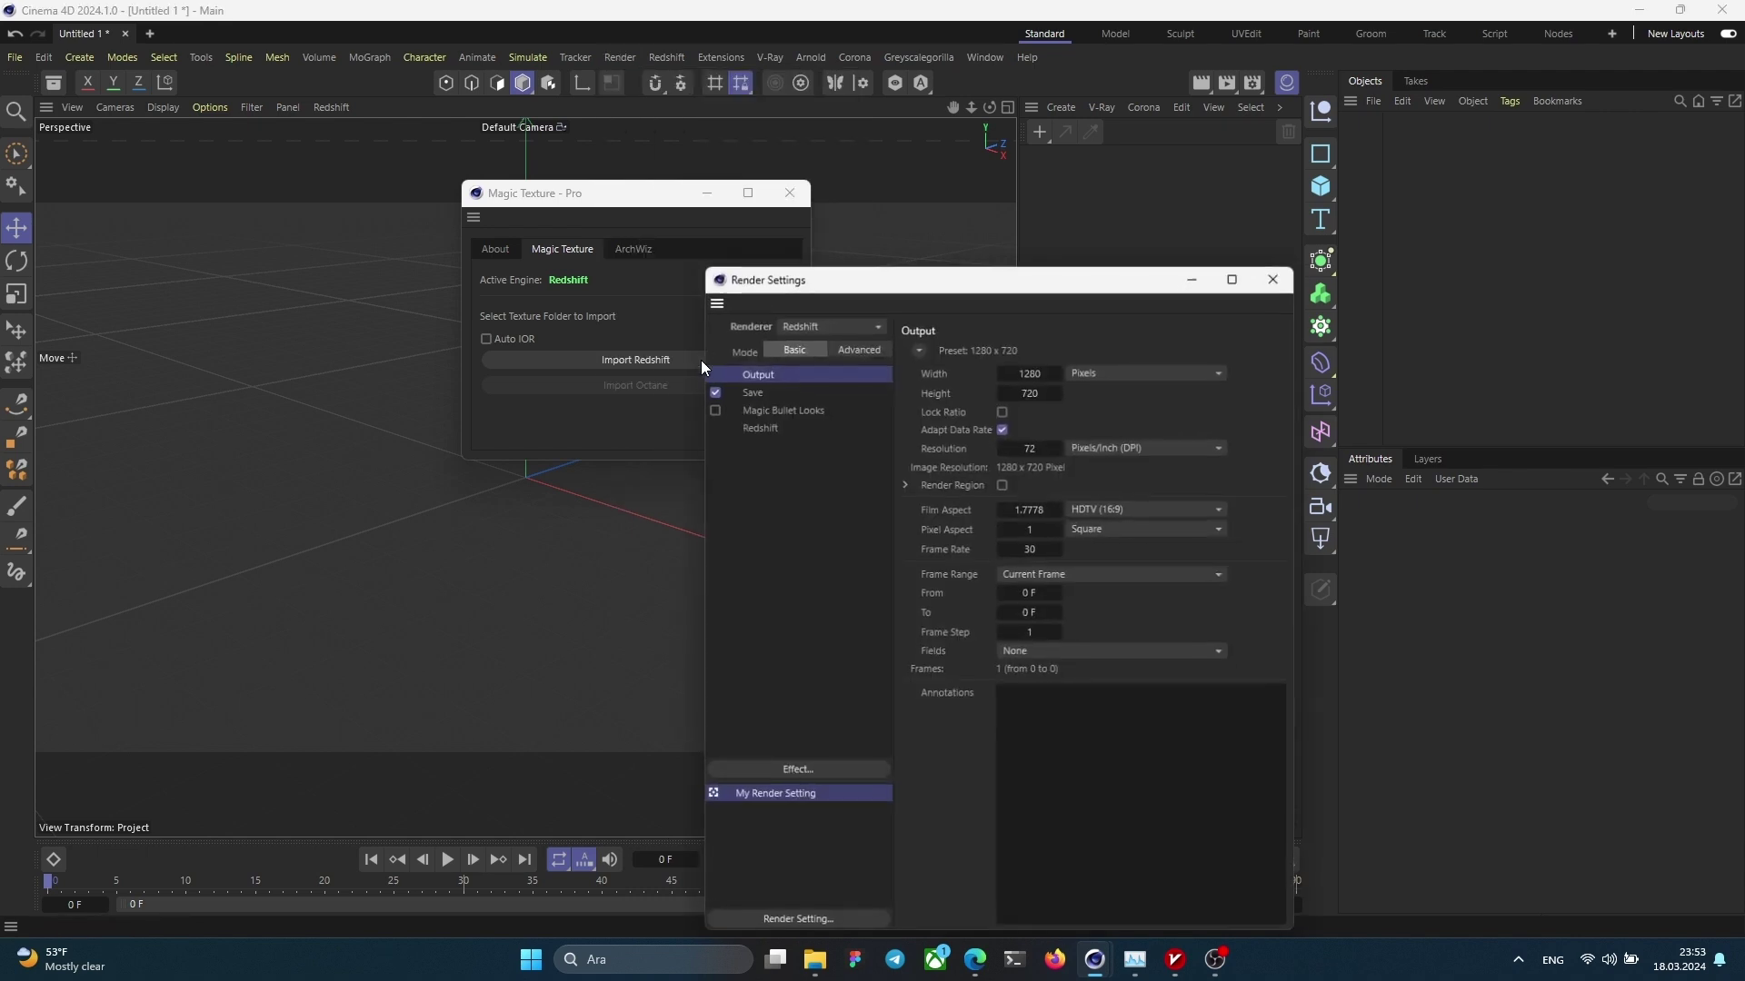
Step: Cycle the renderer through Standard, Viewport Renderer, Arnold and V-Ray, finishing on Redshift
{"action": "left_click", "coordinate": [859, 321]}
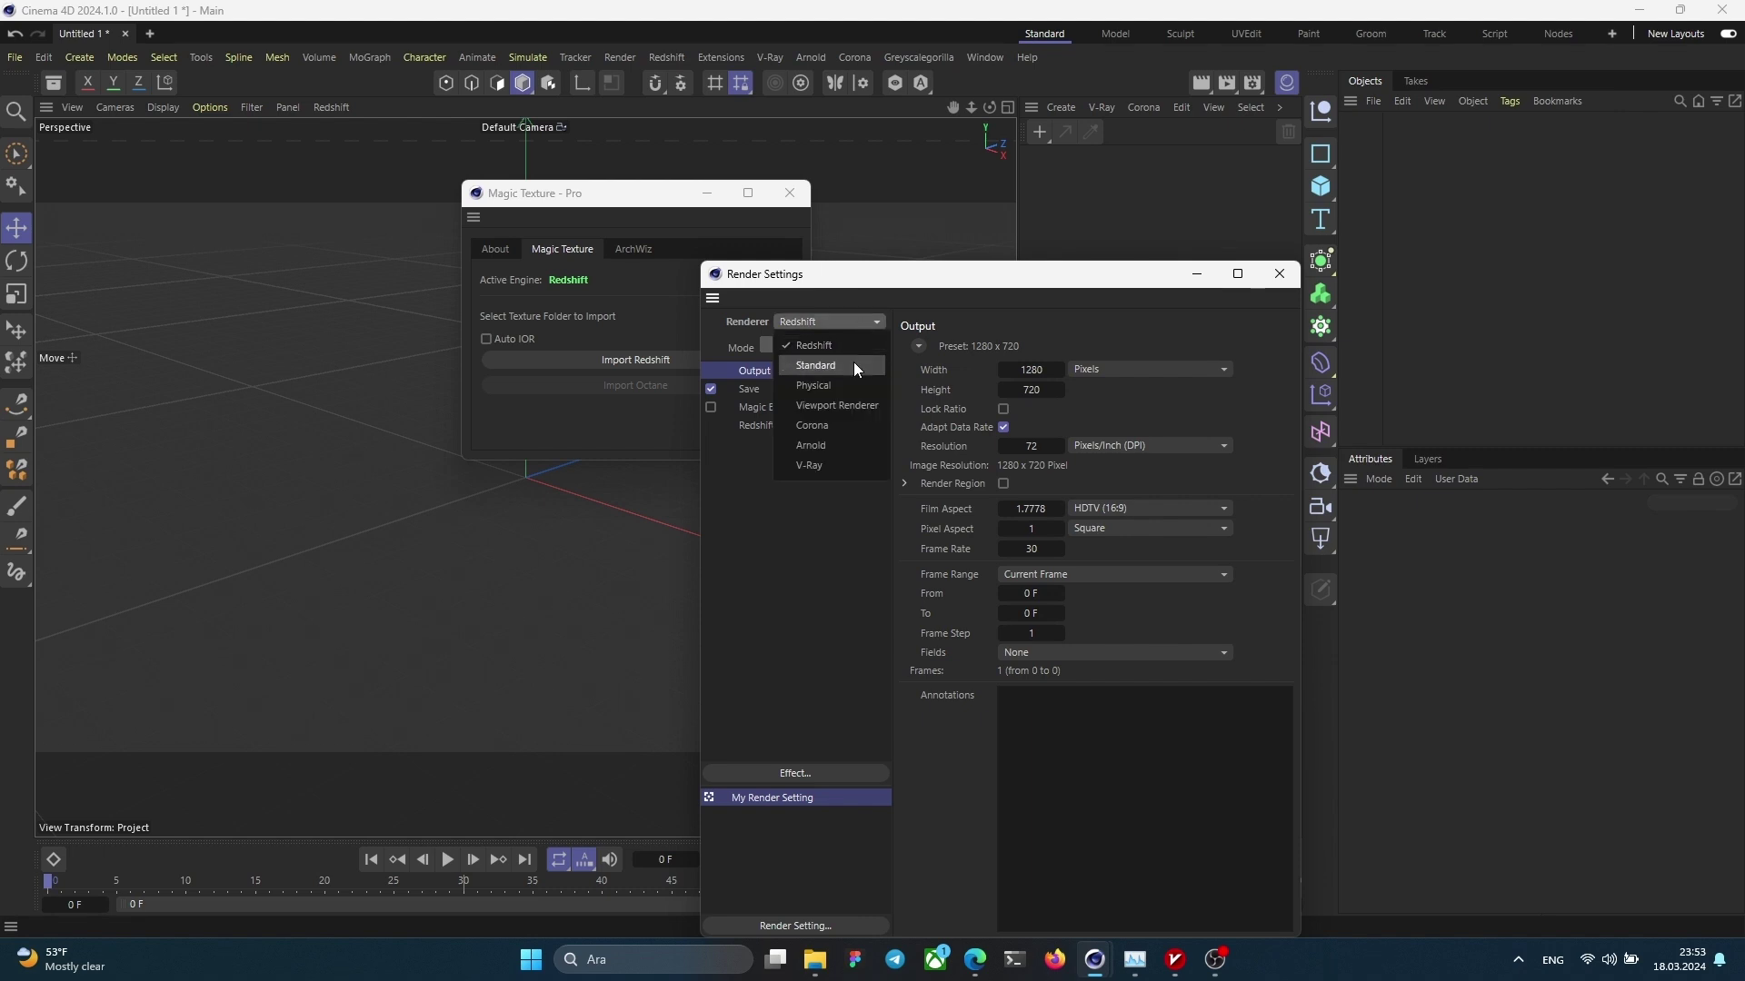
{"action": "left_click", "coordinate": [854, 364]}
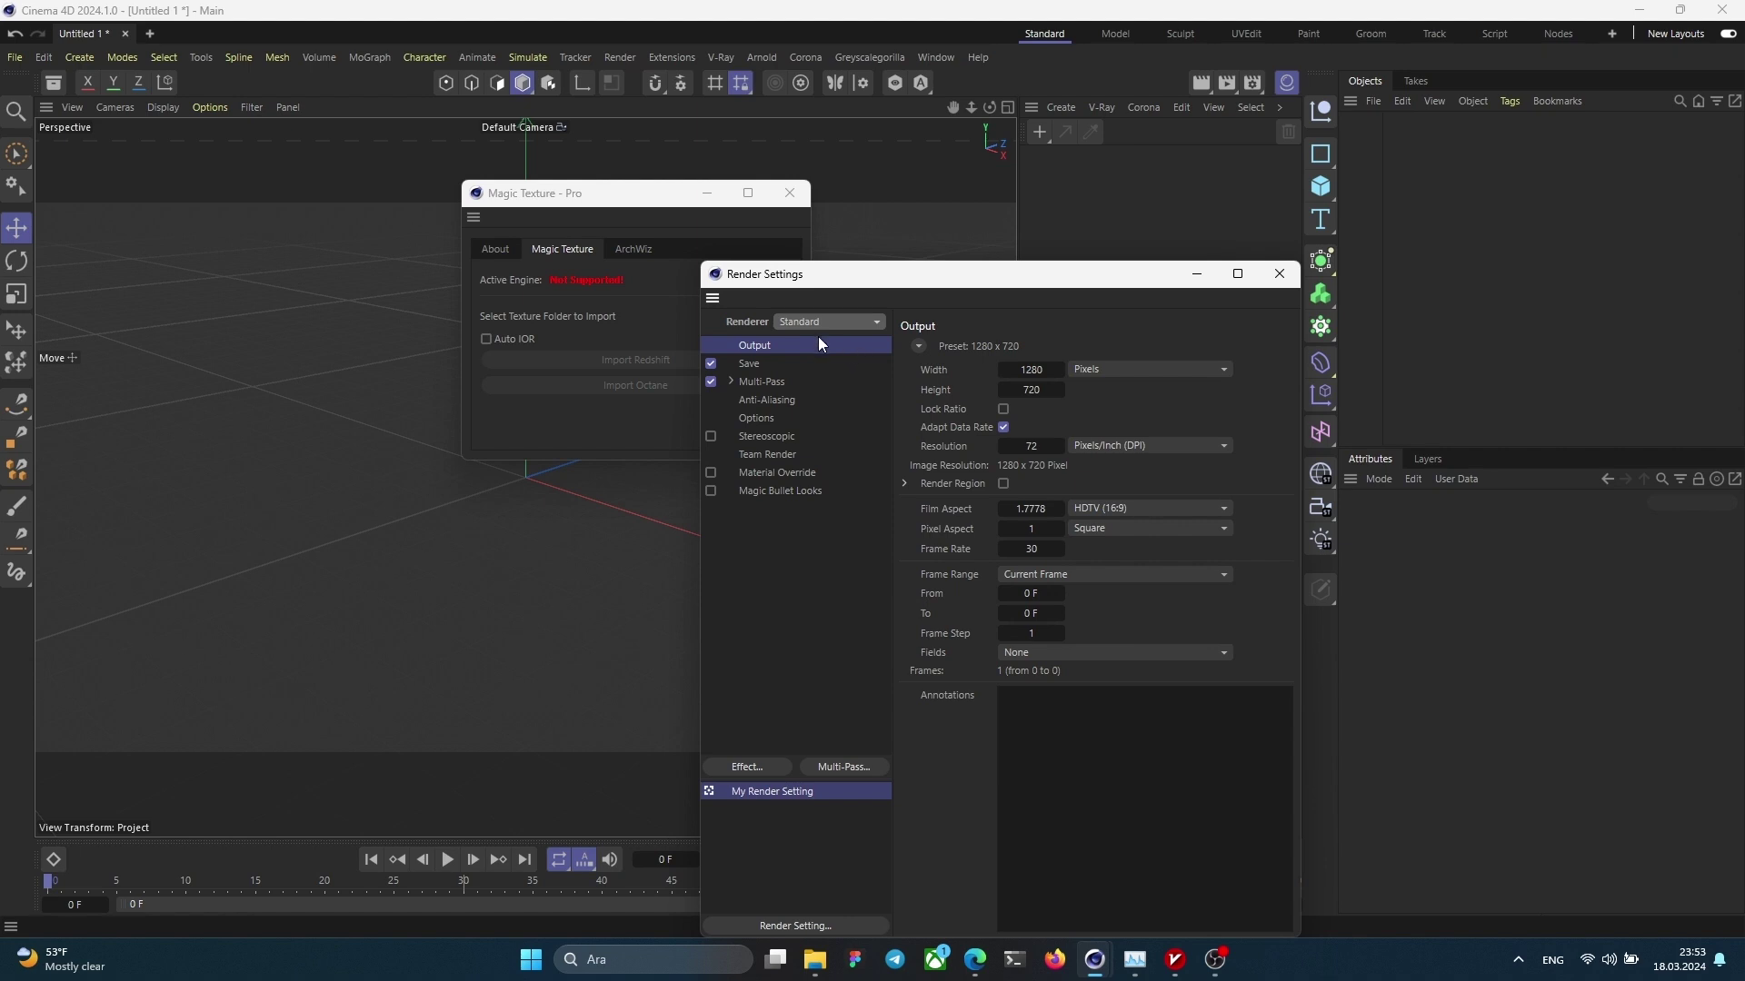
{"action": "left_click", "coordinate": [800, 318]}
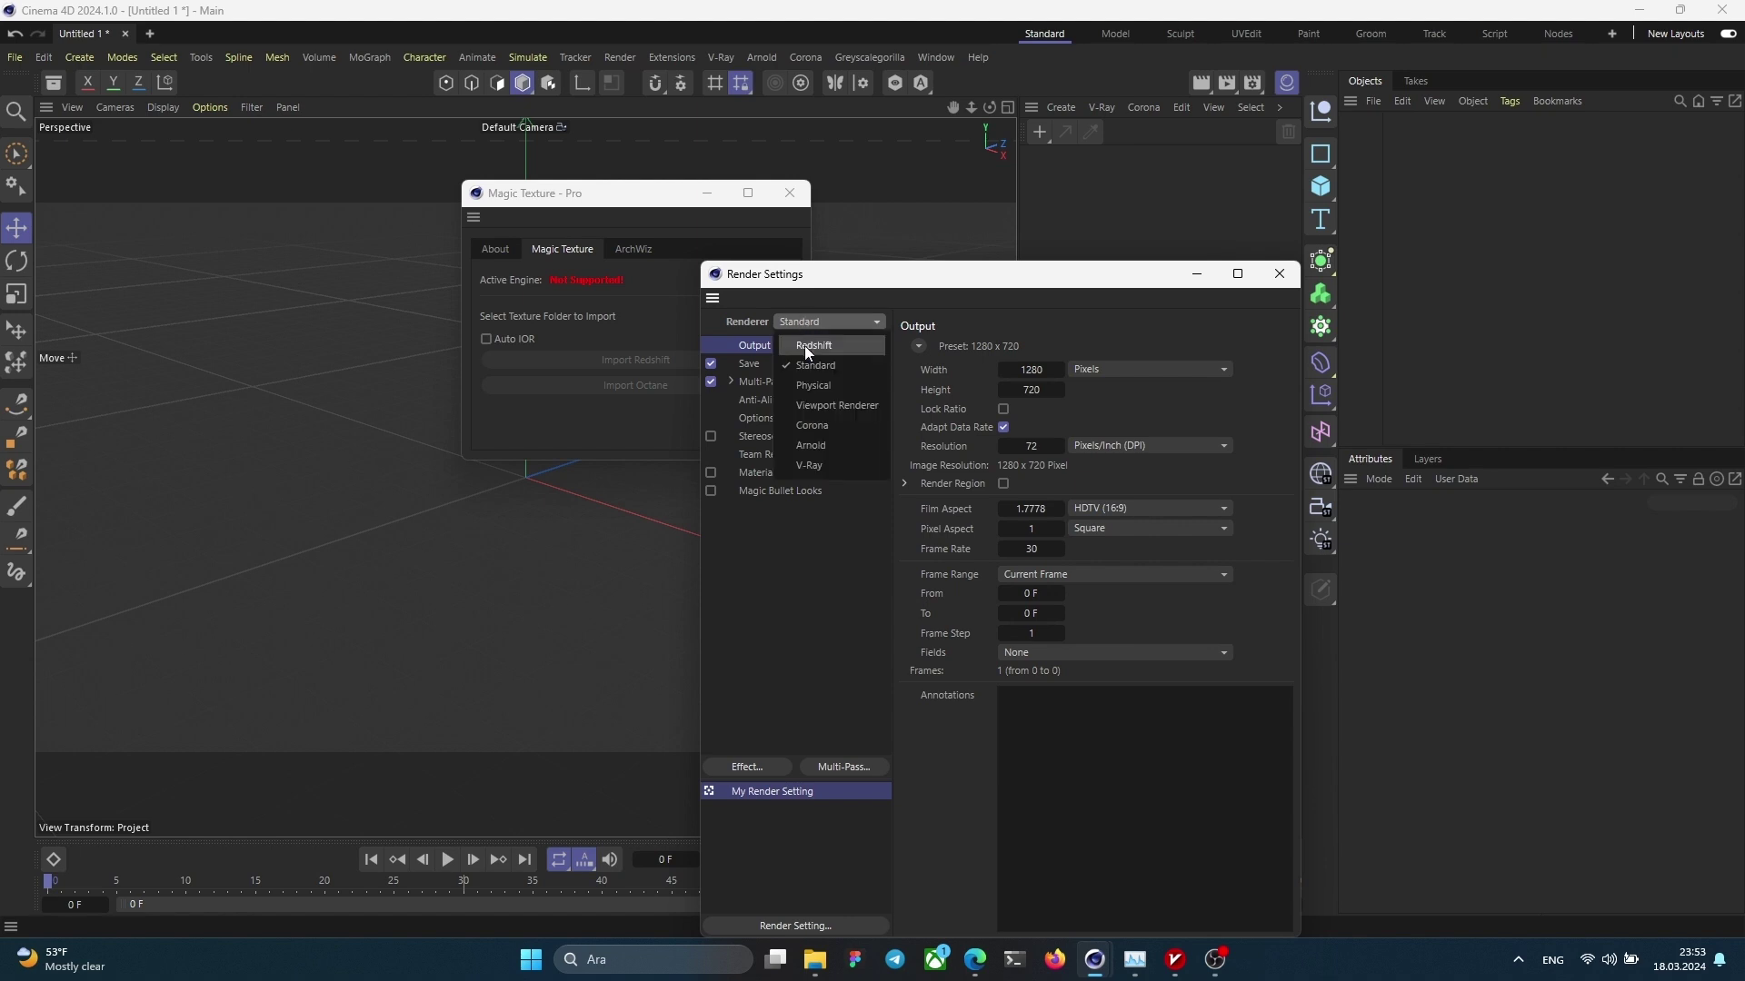
{"action": "left_click", "coordinate": [812, 406]}
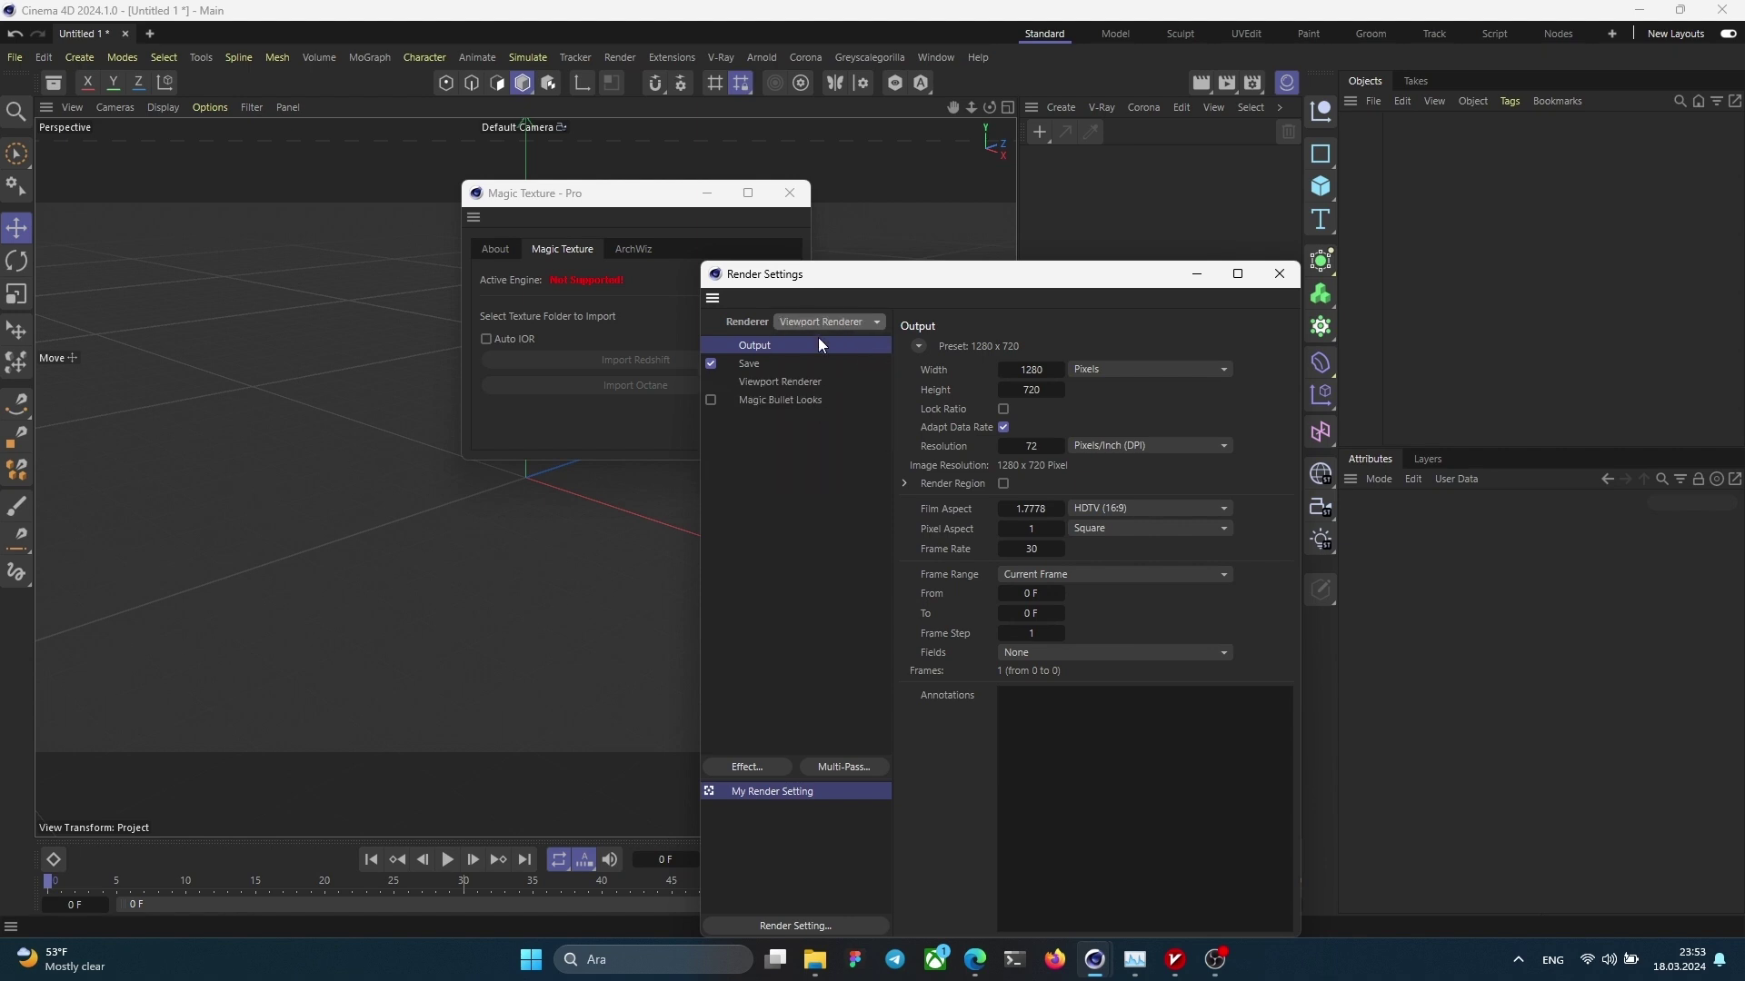
{"action": "left_click", "coordinate": [807, 325]}
{"action": "left_click", "coordinate": [809, 440]}
{"action": "left_click", "coordinate": [782, 326]}
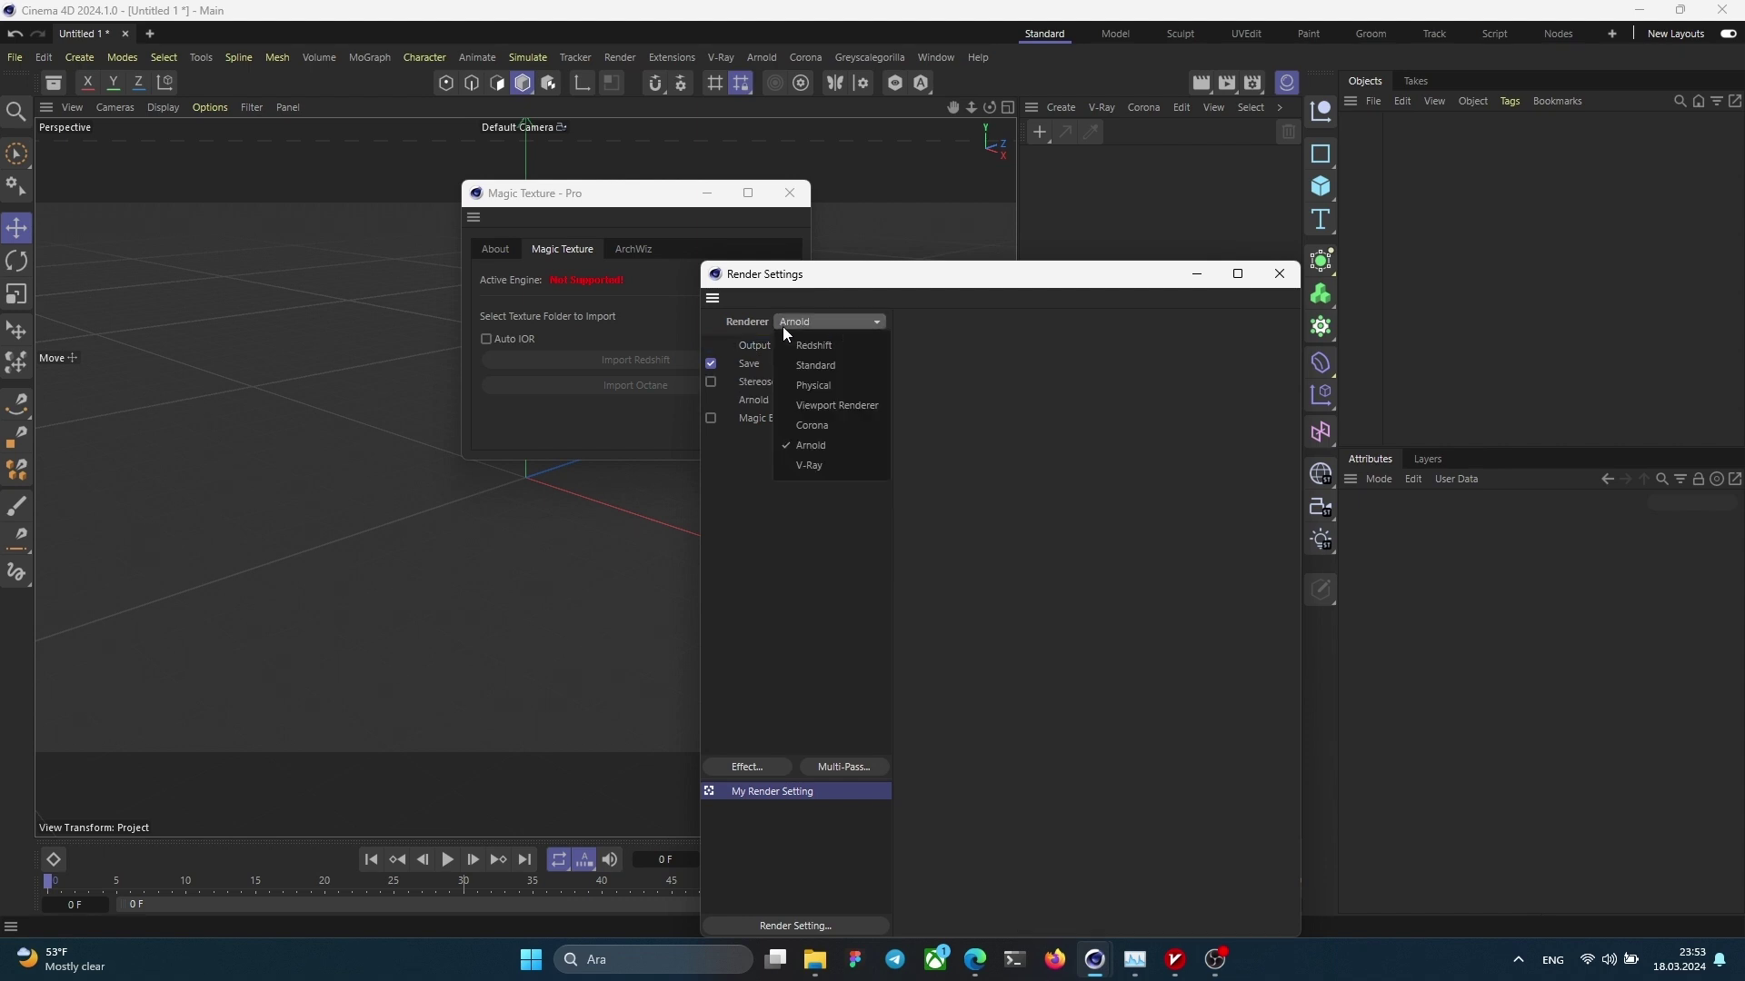
{"action": "left_click", "coordinate": [801, 465]}
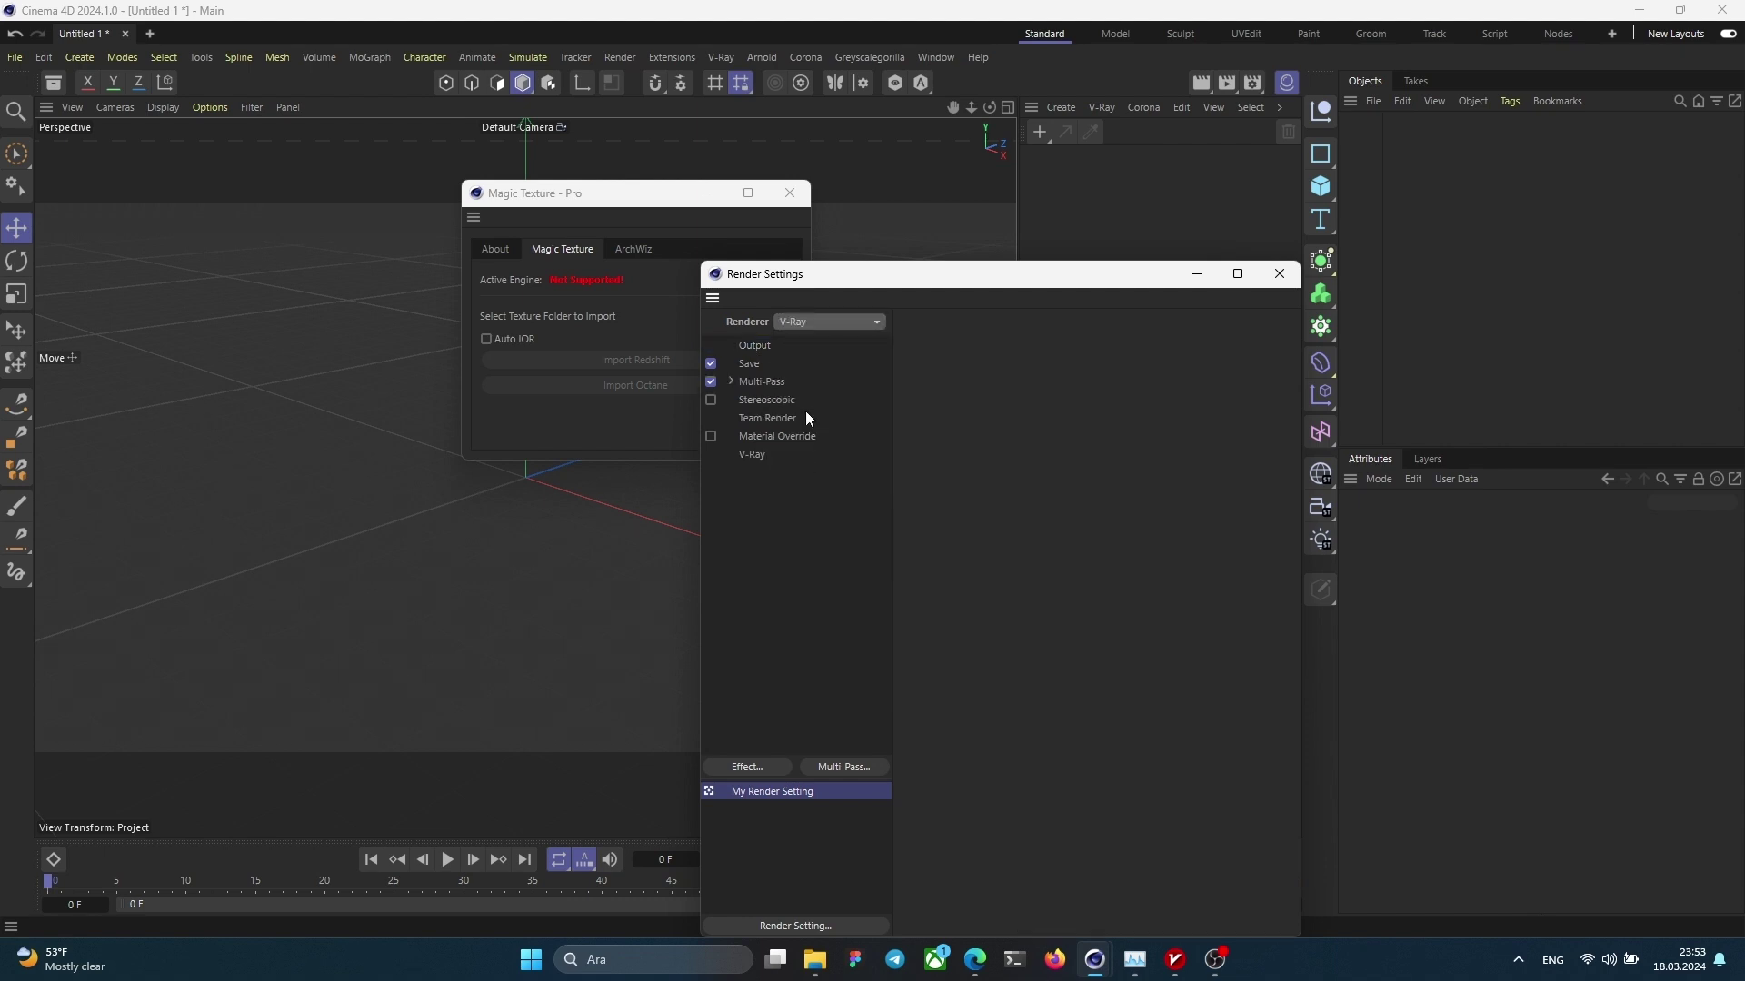
{"action": "left_click", "coordinate": [799, 323]}
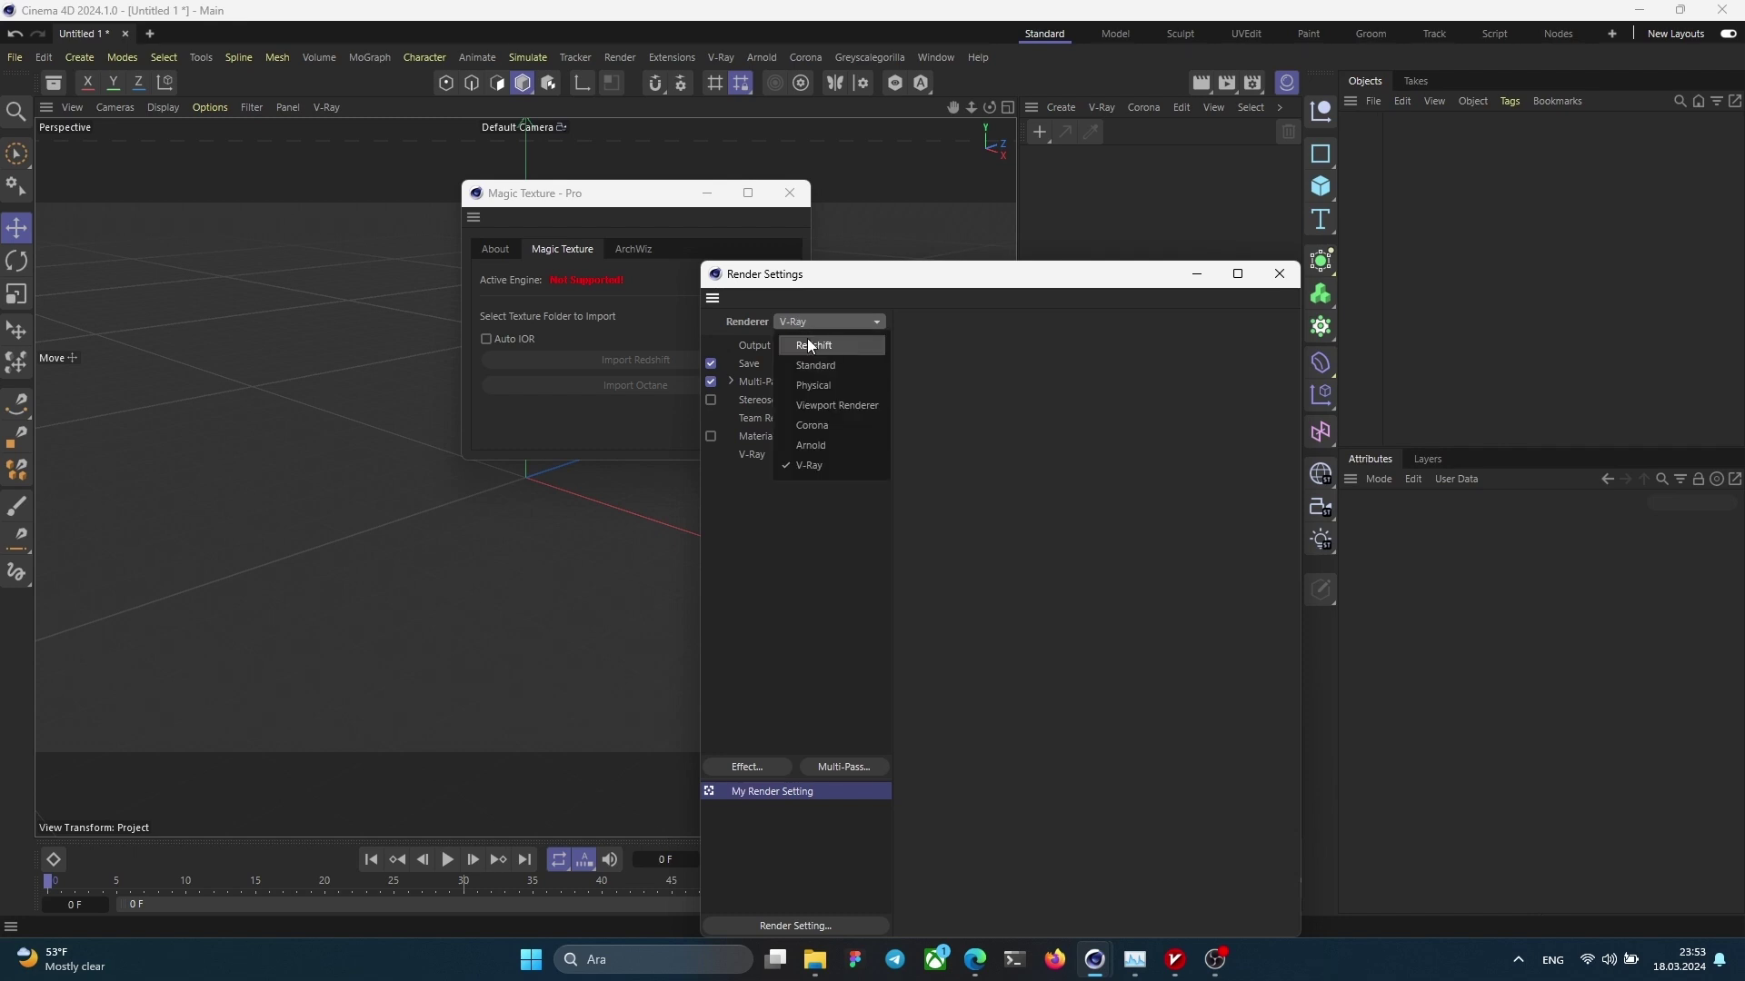
{"action": "left_click", "coordinate": [810, 346]}
{"action": "left_click", "coordinate": [677, 312]}
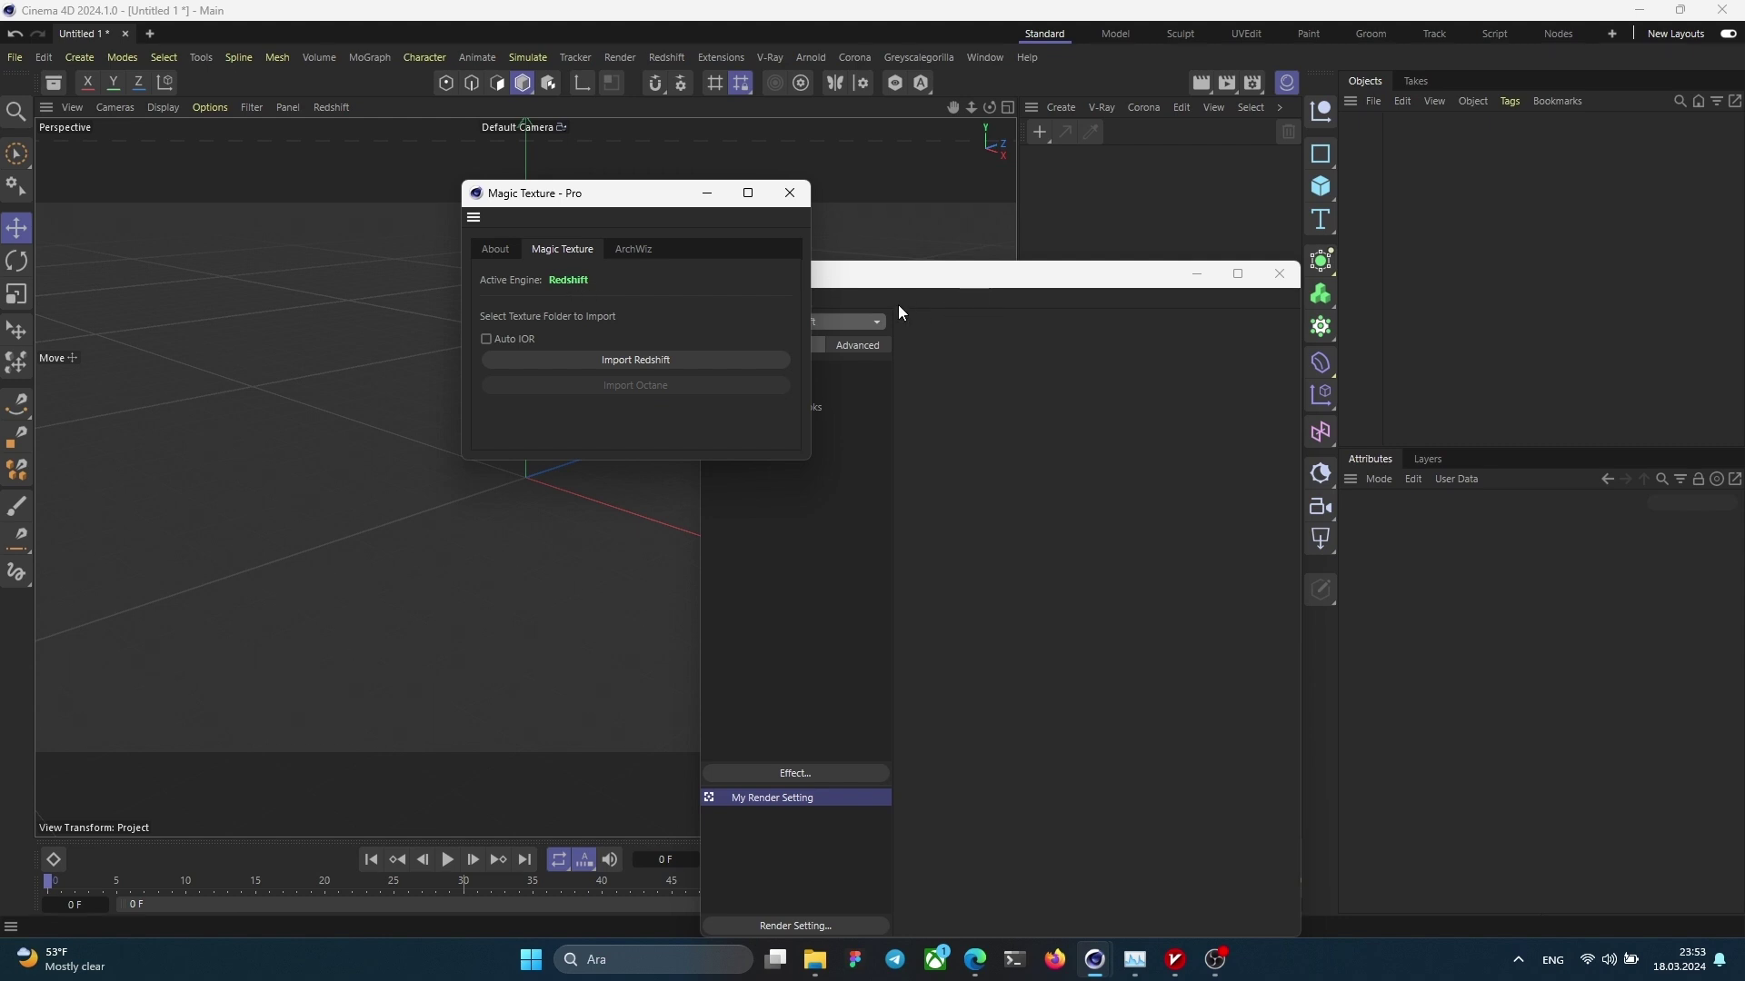
Step: Close Render Settings and switch the Magic Texture - Pro window to its ArchWiz tools
{"action": "left_click", "coordinate": [1282, 275]}
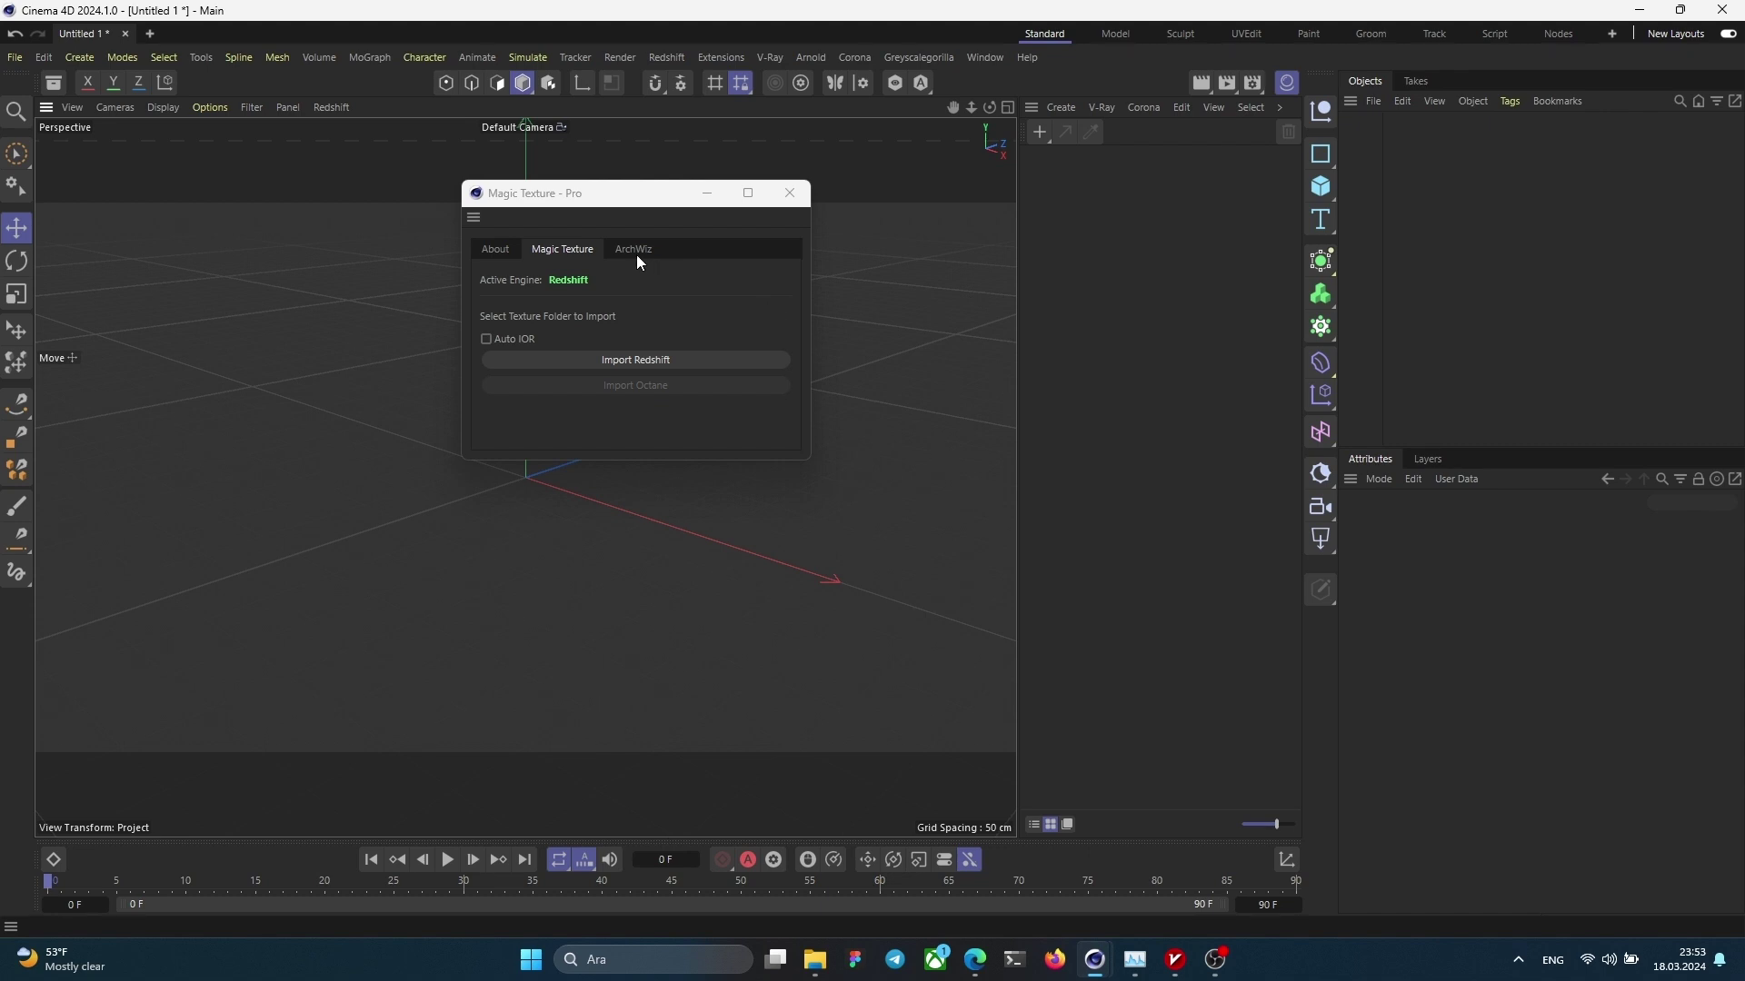
{"action": "left_click", "coordinate": [638, 257]}
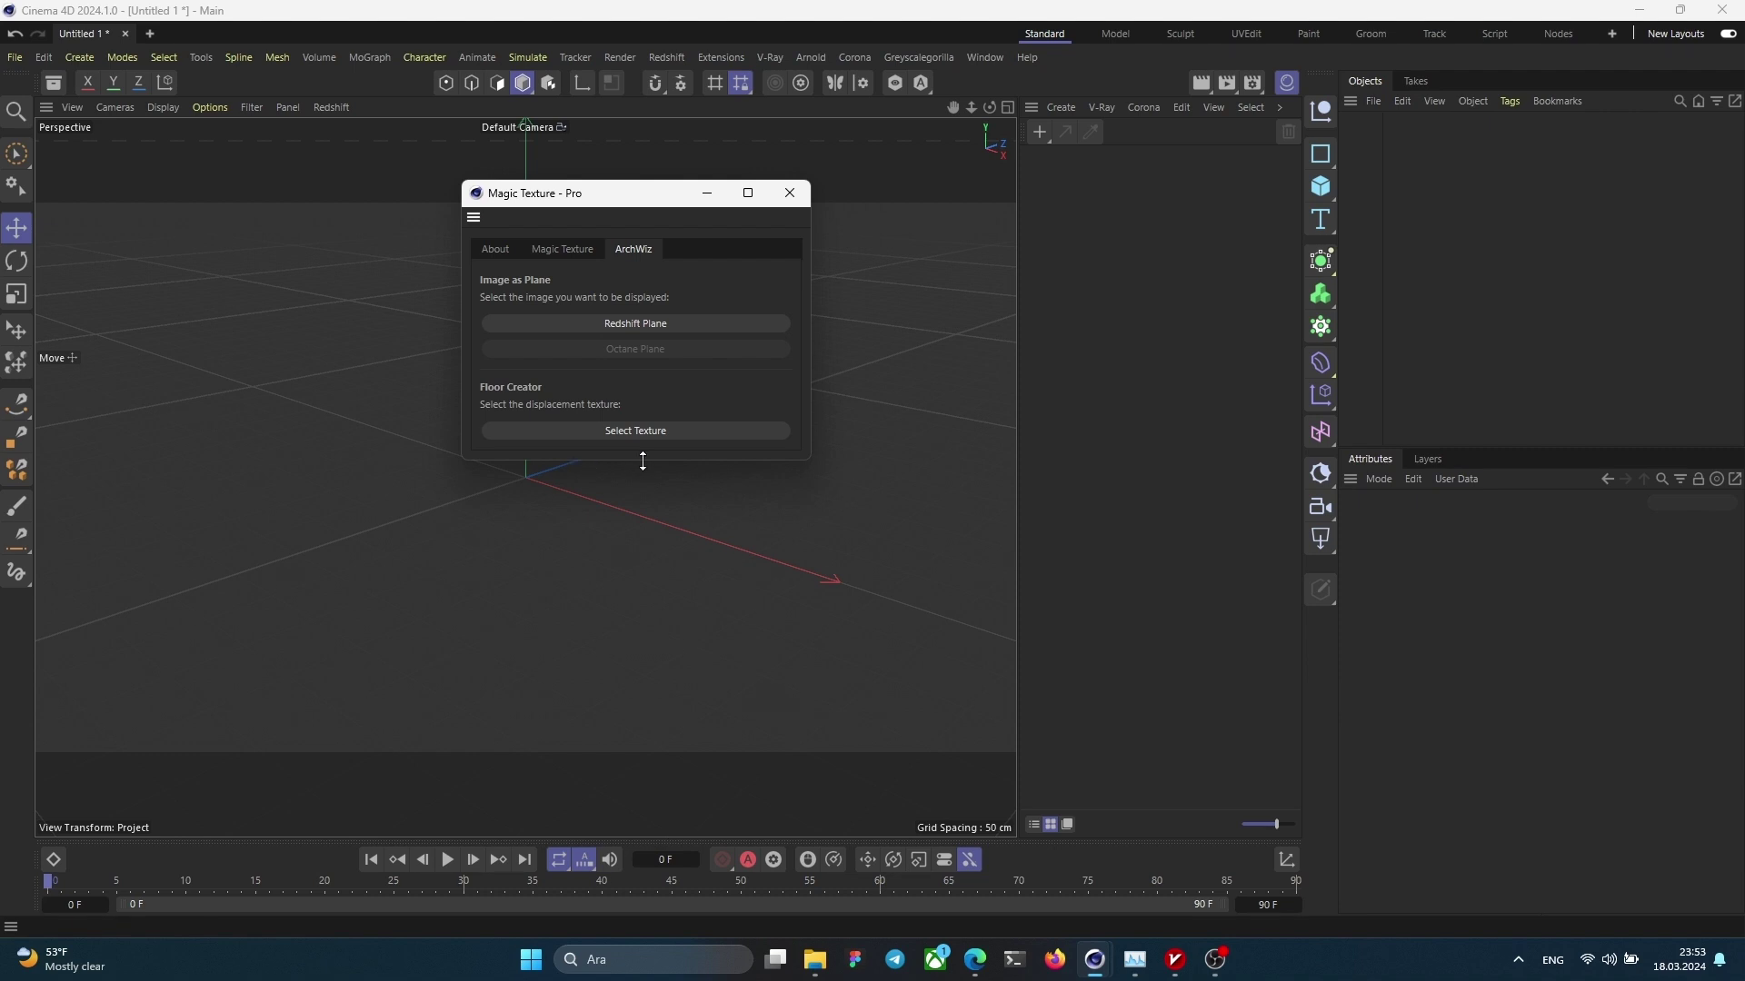
{"action": "left_click", "coordinate": [576, 242]}
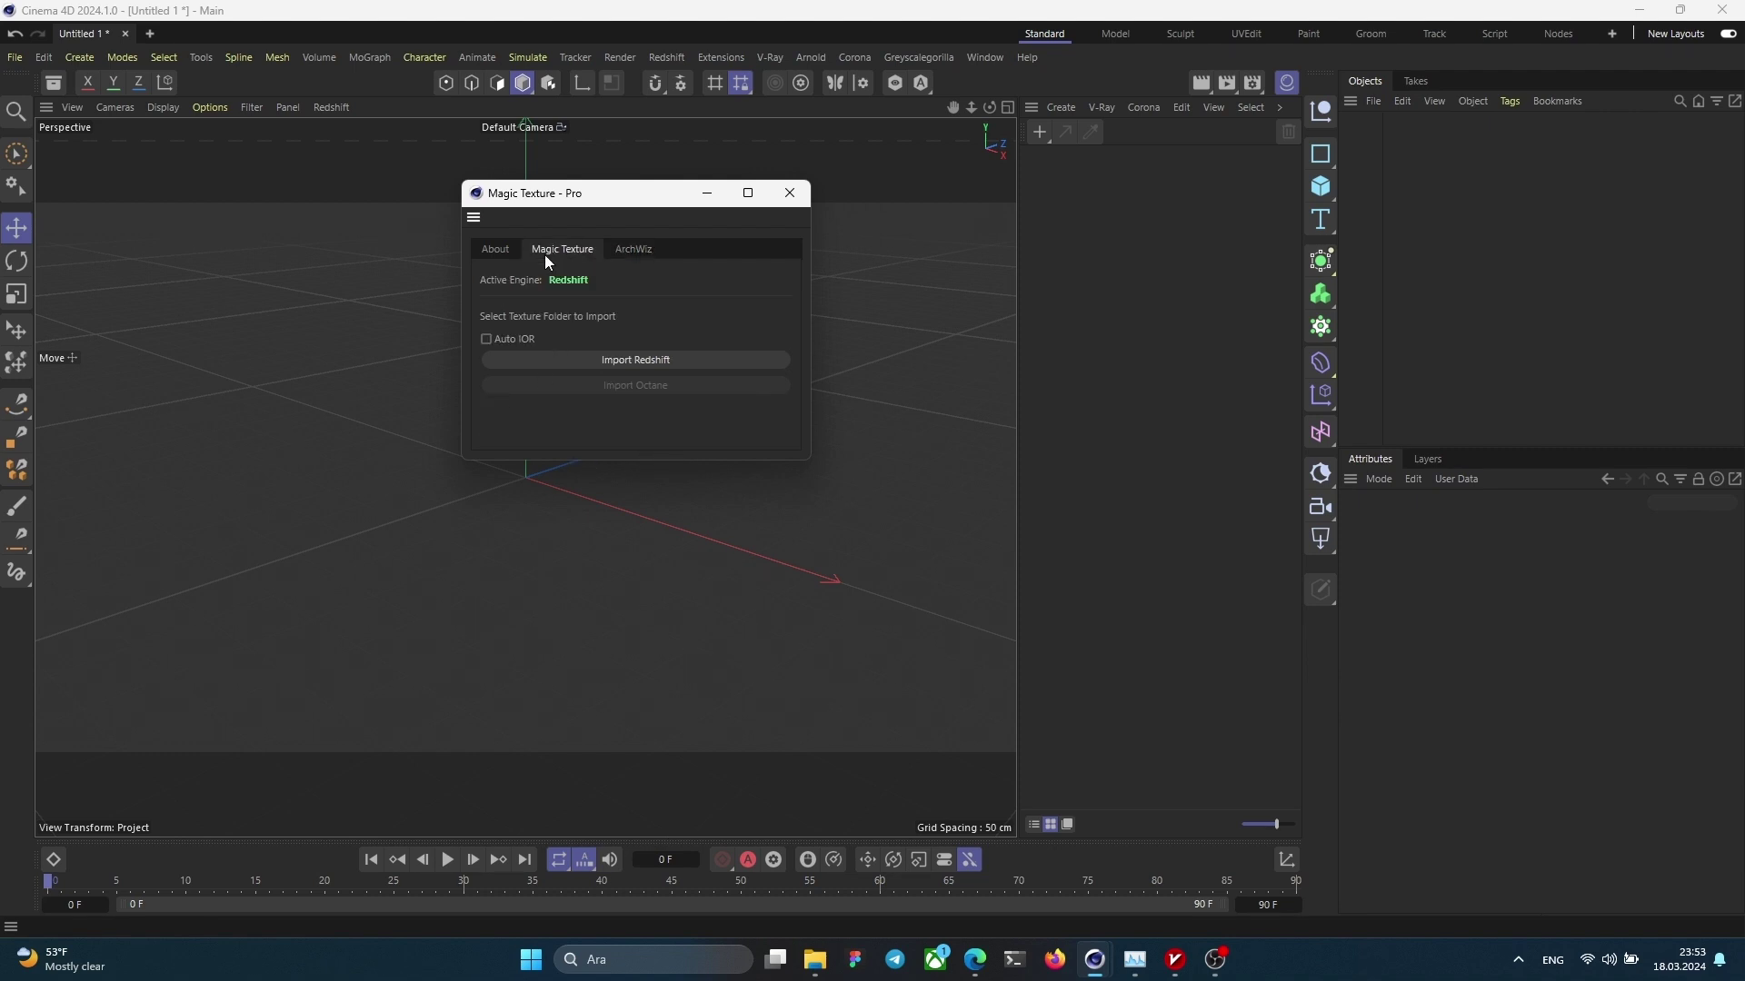
{"action": "left_click", "coordinate": [491, 249]}
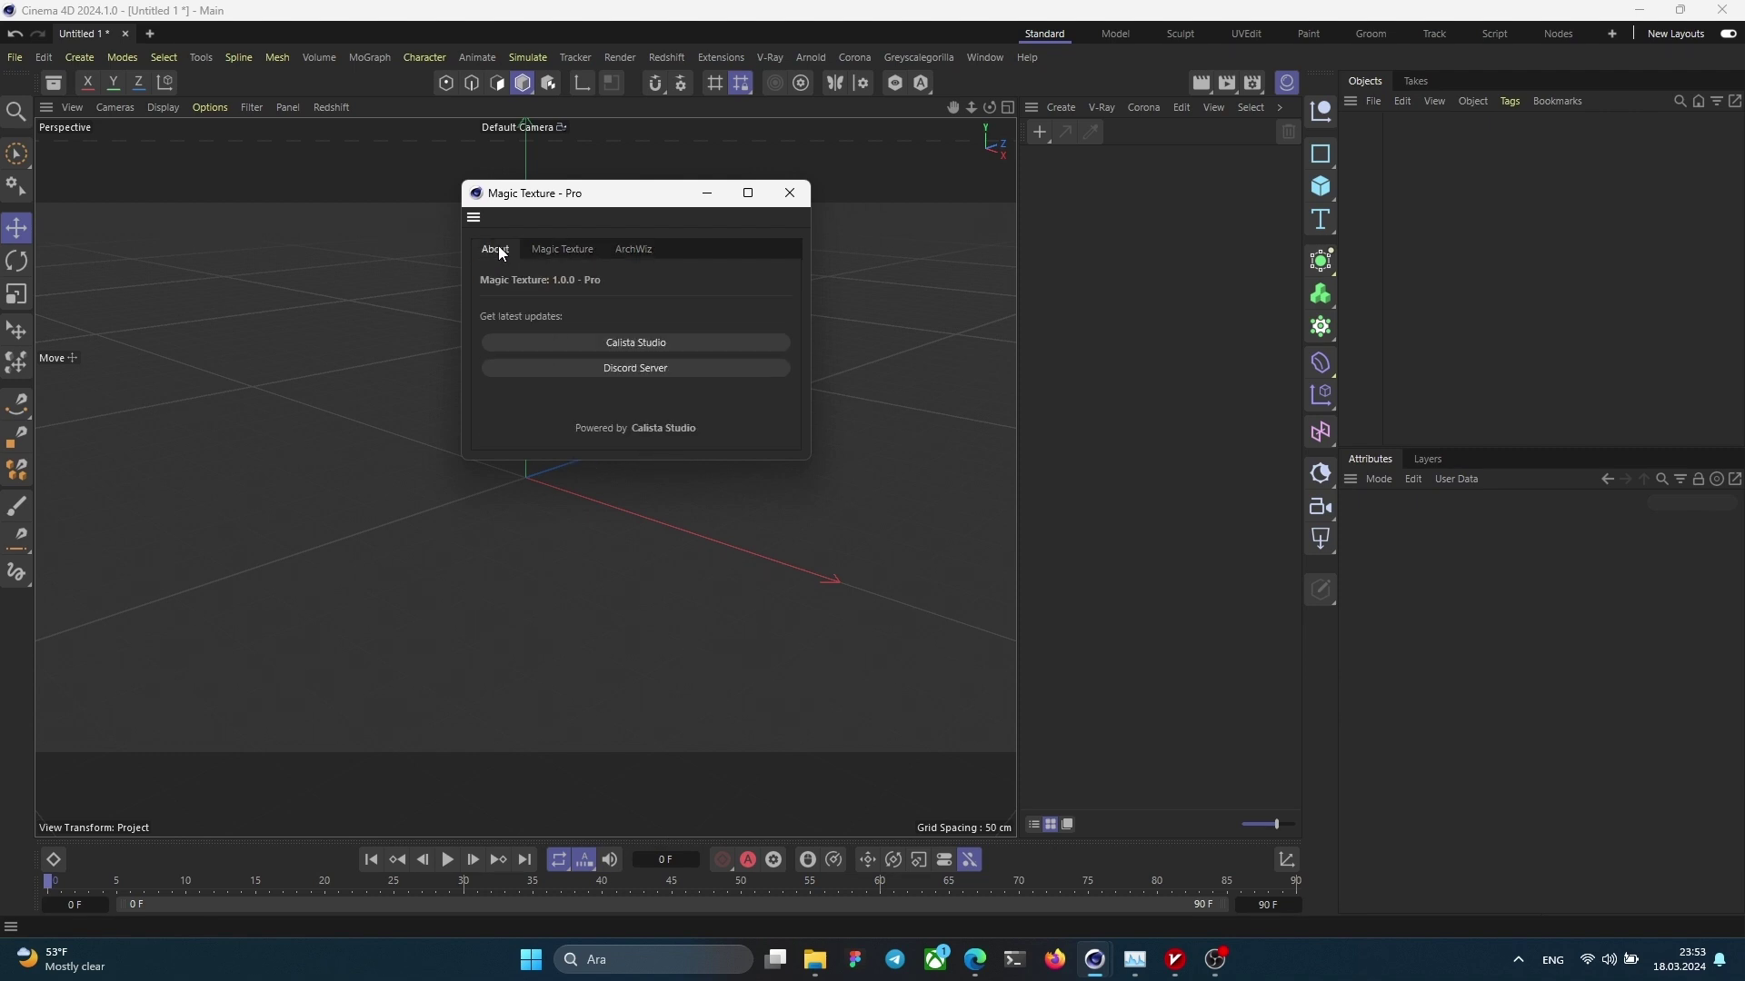
{"action": "left_click", "coordinate": [616, 254]}
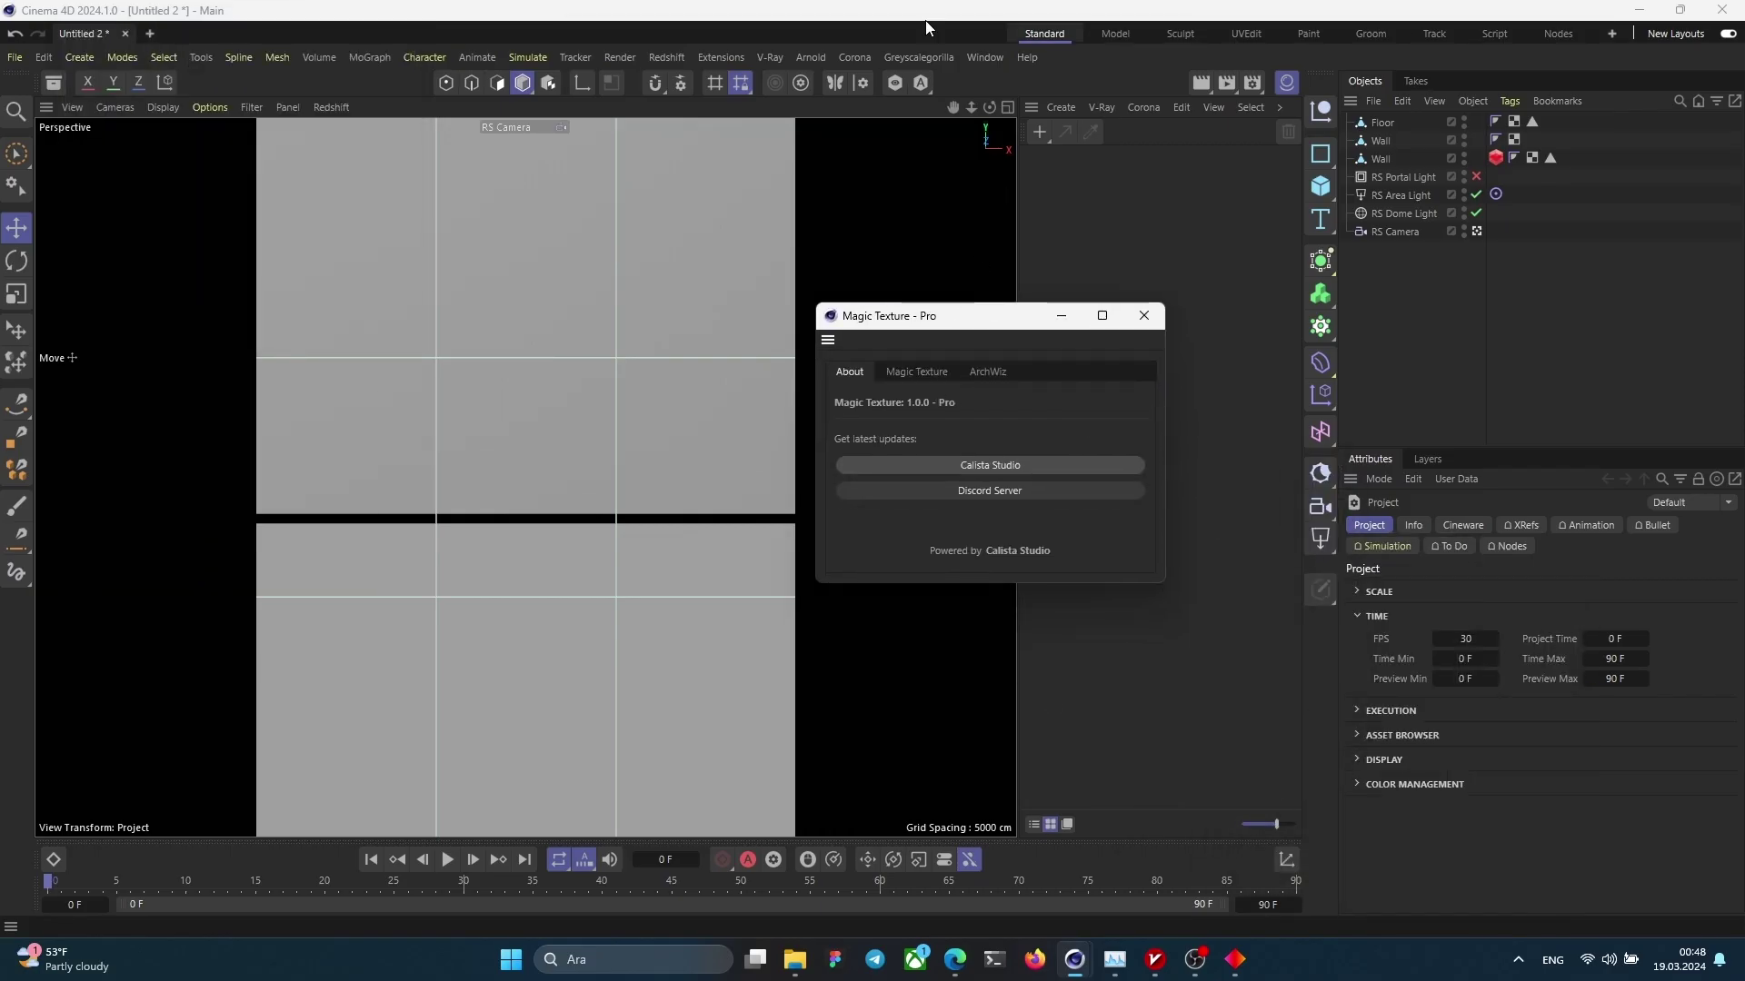
Step: Start the Redshift viewport render, select the Floor object, and return to Magic Texture's import options
{"action": "left_click", "coordinate": [324, 96]}
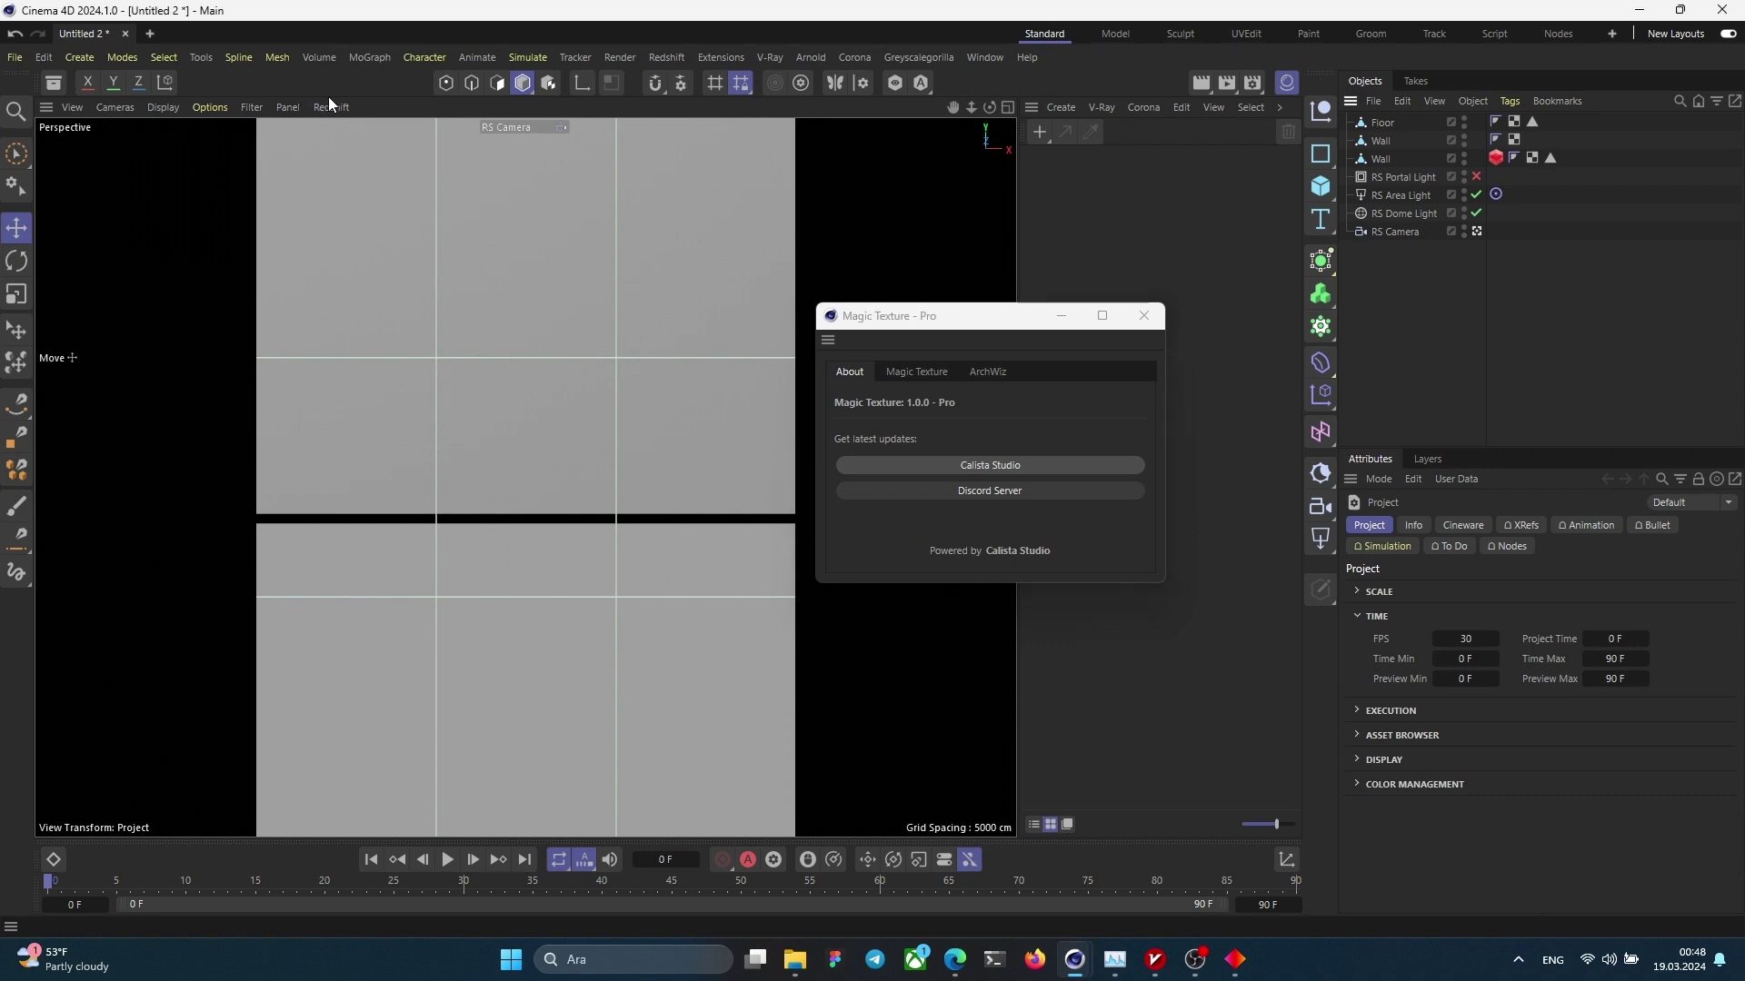
{"action": "left_click", "coordinate": [331, 101]}
{"action": "left_click", "coordinate": [365, 141]}
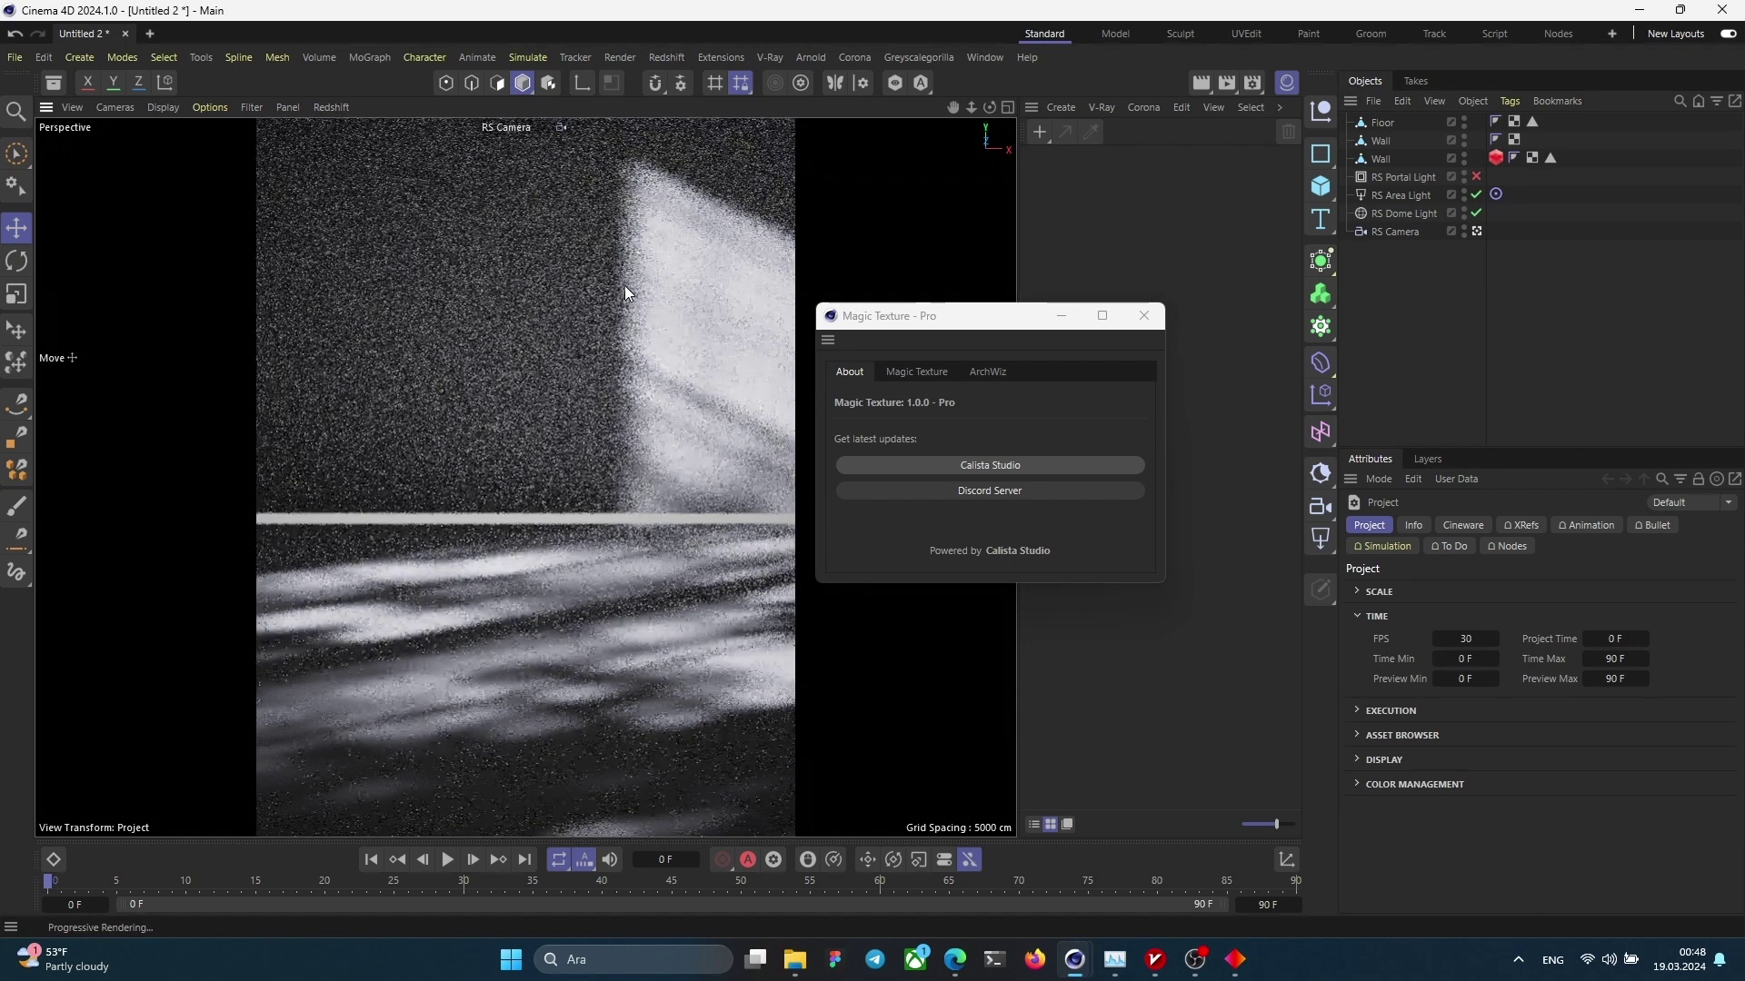
{"action": "left_click", "coordinate": [696, 709]}
{"action": "left_click", "coordinate": [1482, 377]}
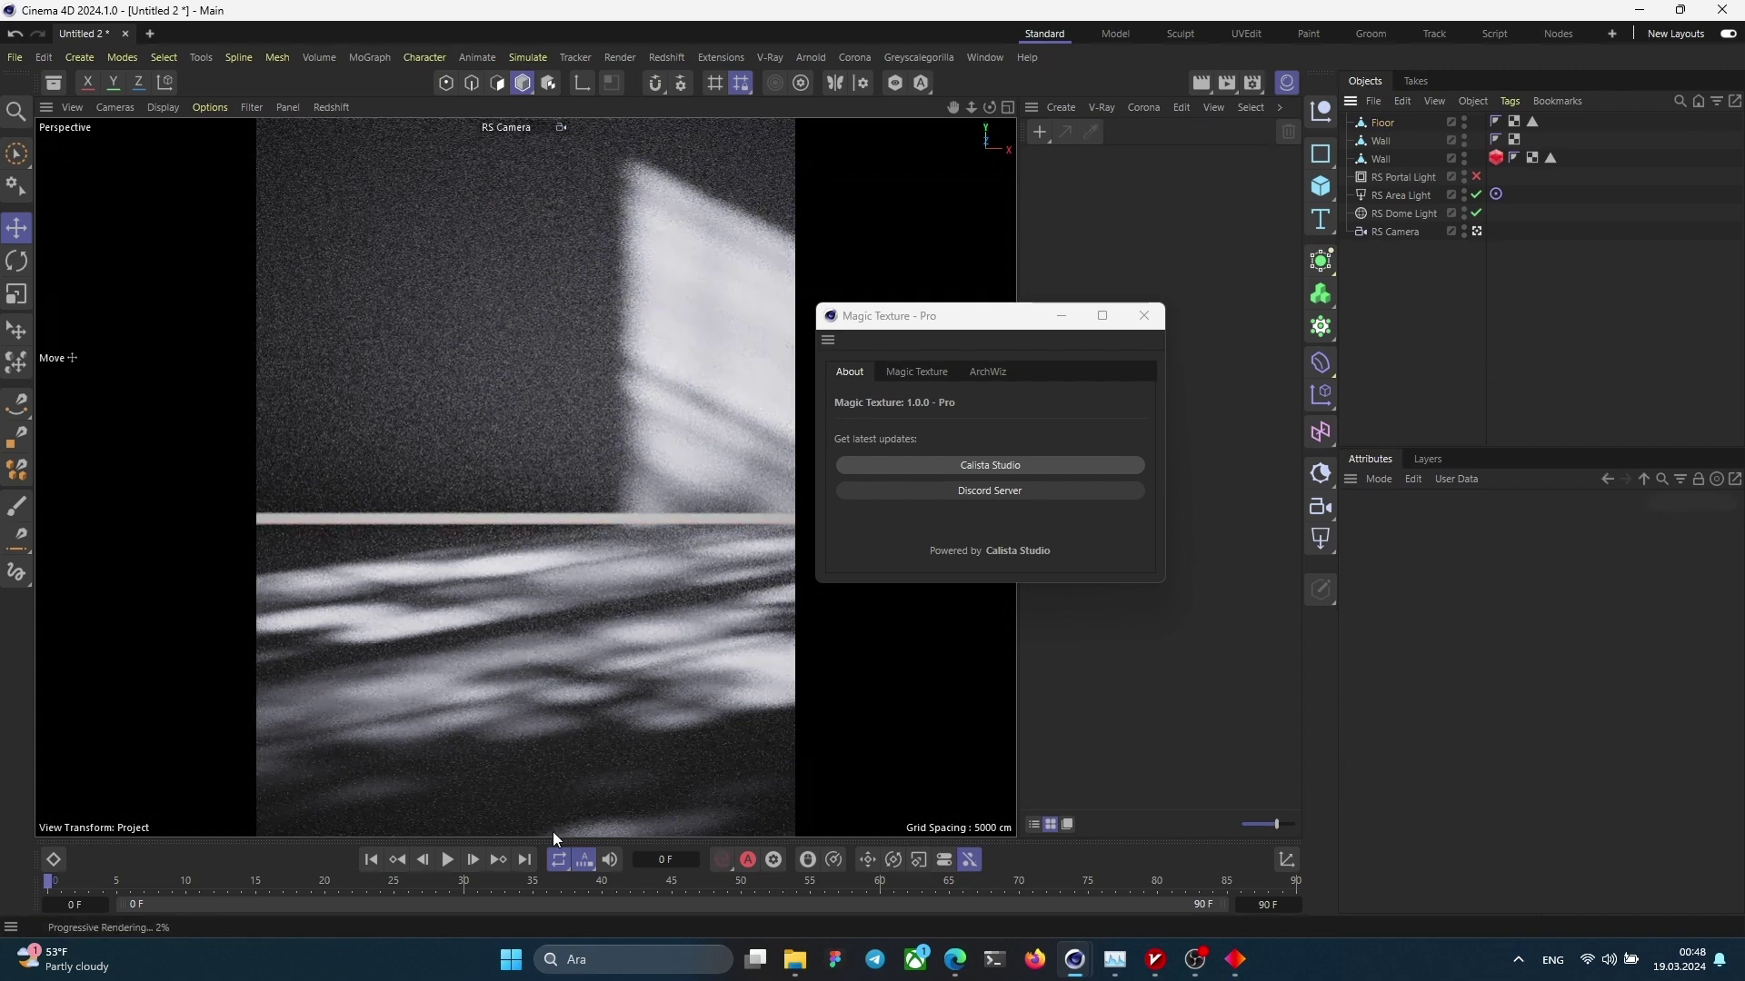
{"action": "left_click", "coordinate": [530, 554]}
{"action": "left_click", "coordinate": [918, 373]}
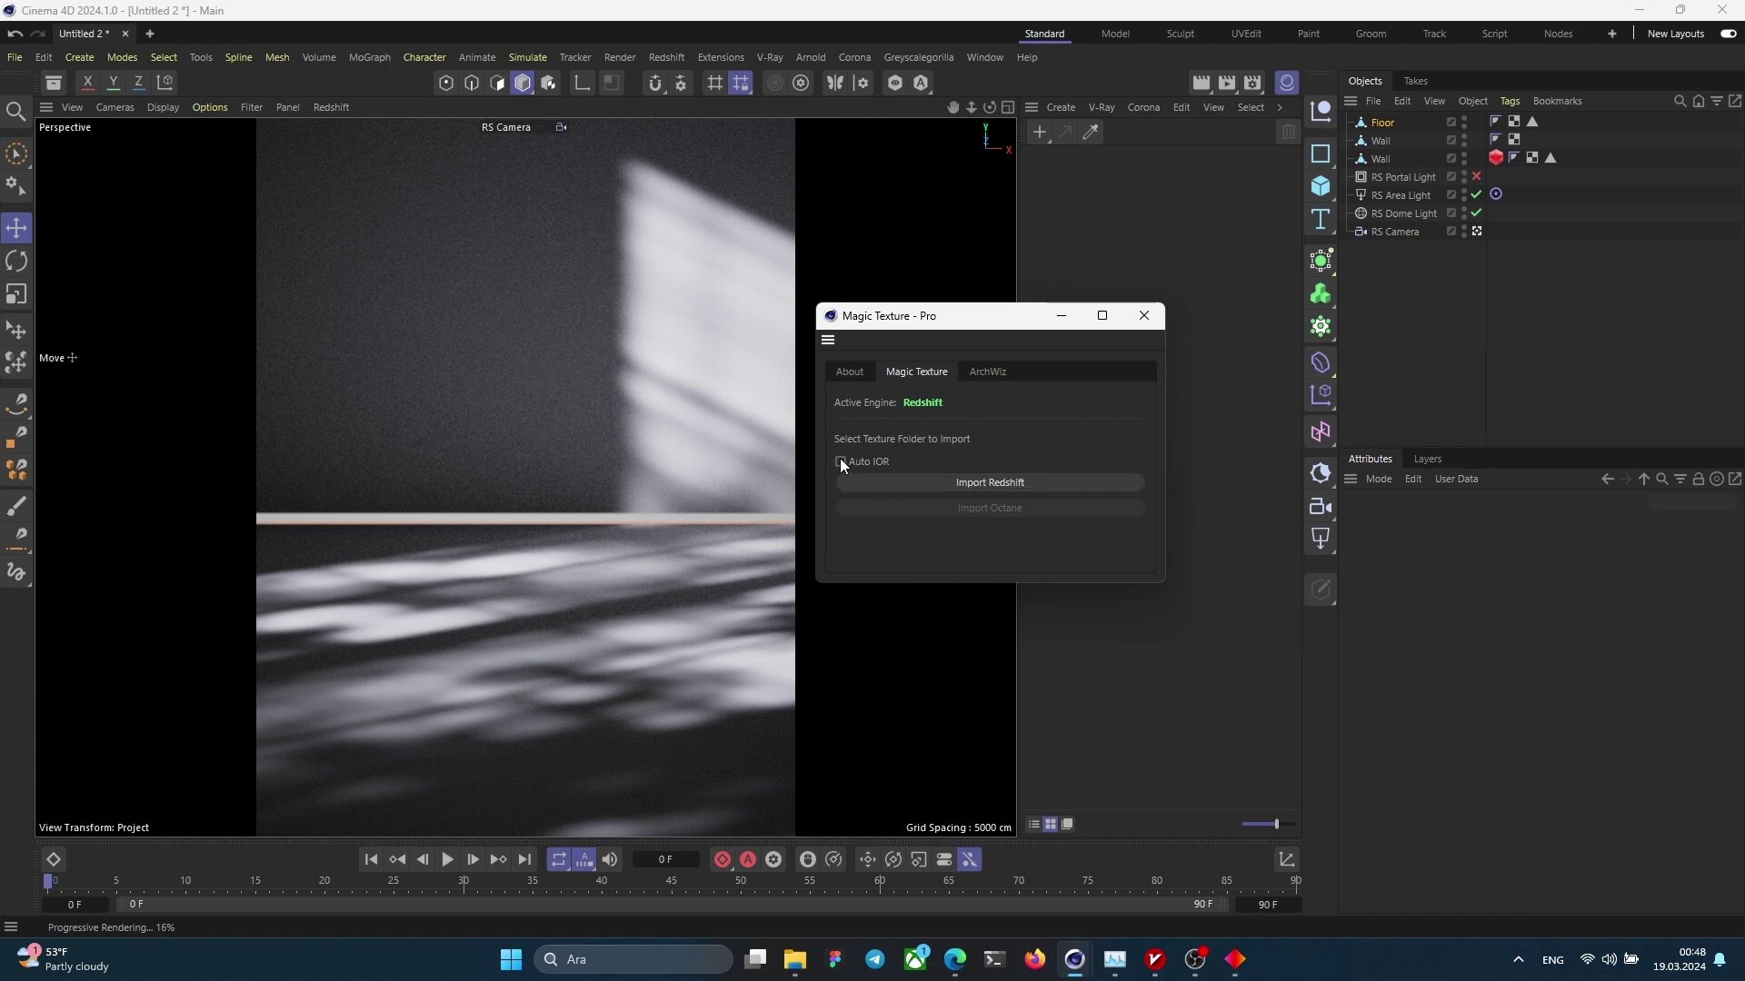
Step: Begin Import Redshift, browse Belgeler > Downloads to the Stone_Terrazzo folder, and bring up Explorer's Downloads window
{"action": "left_click", "coordinate": [865, 478]}
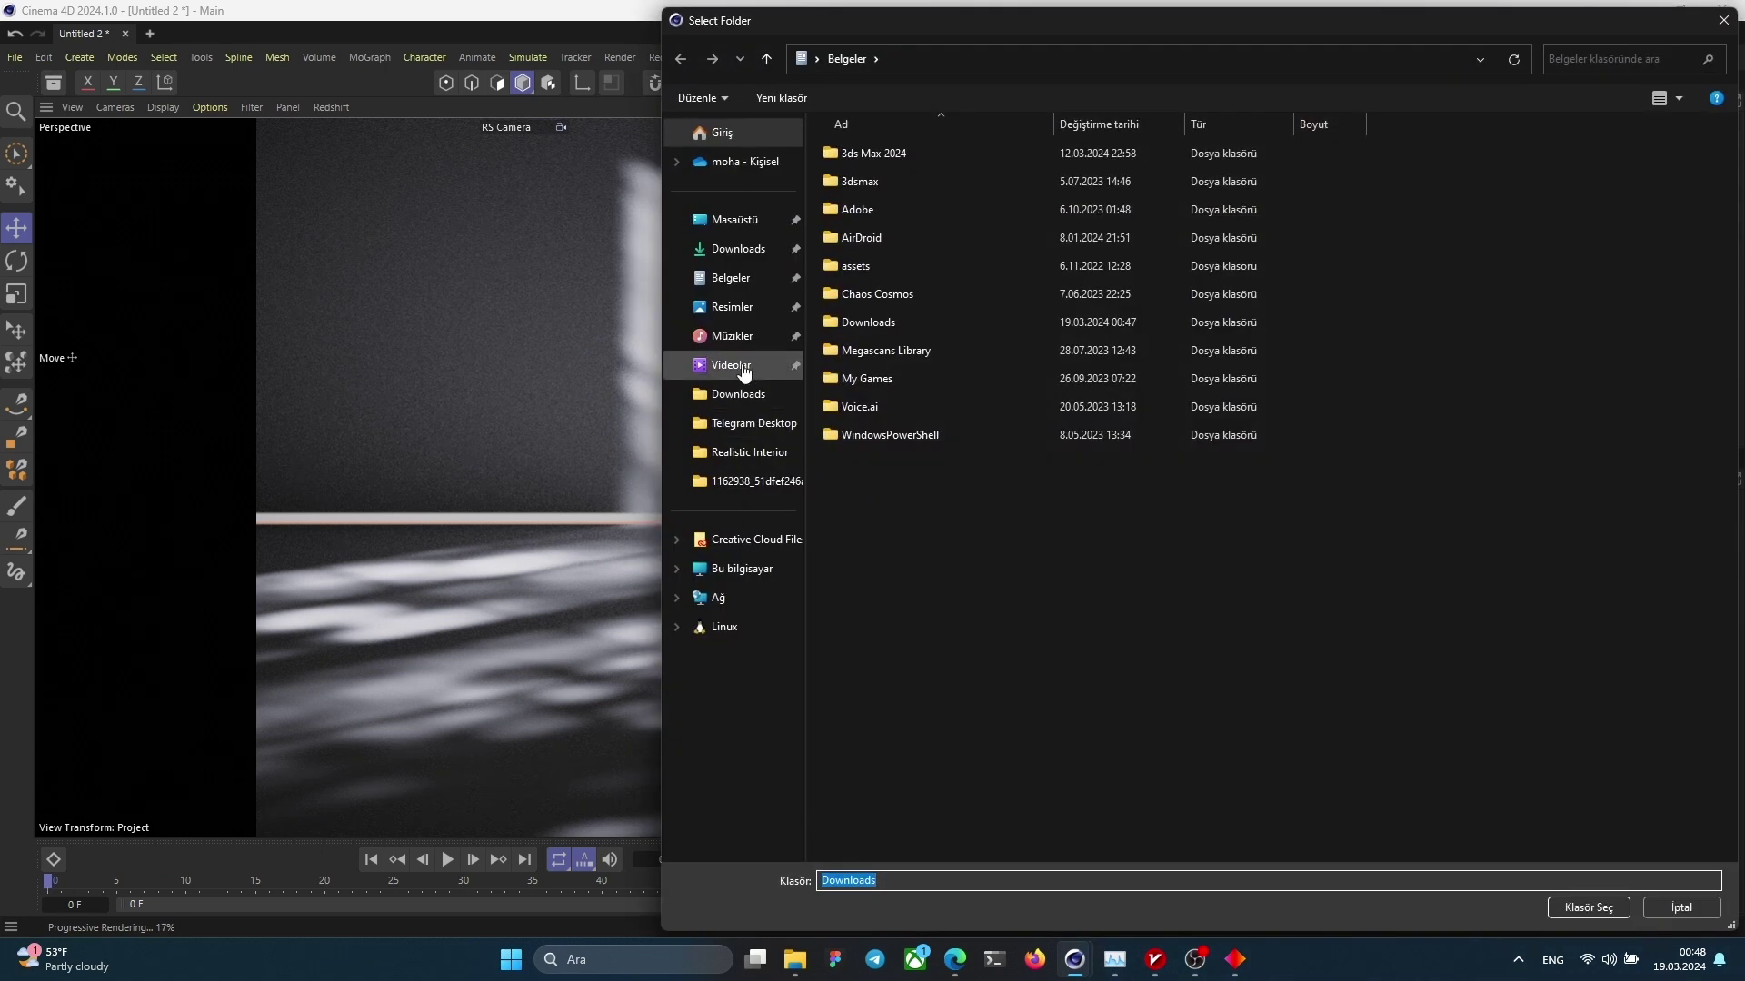
{"action": "left_click", "coordinate": [732, 317]}
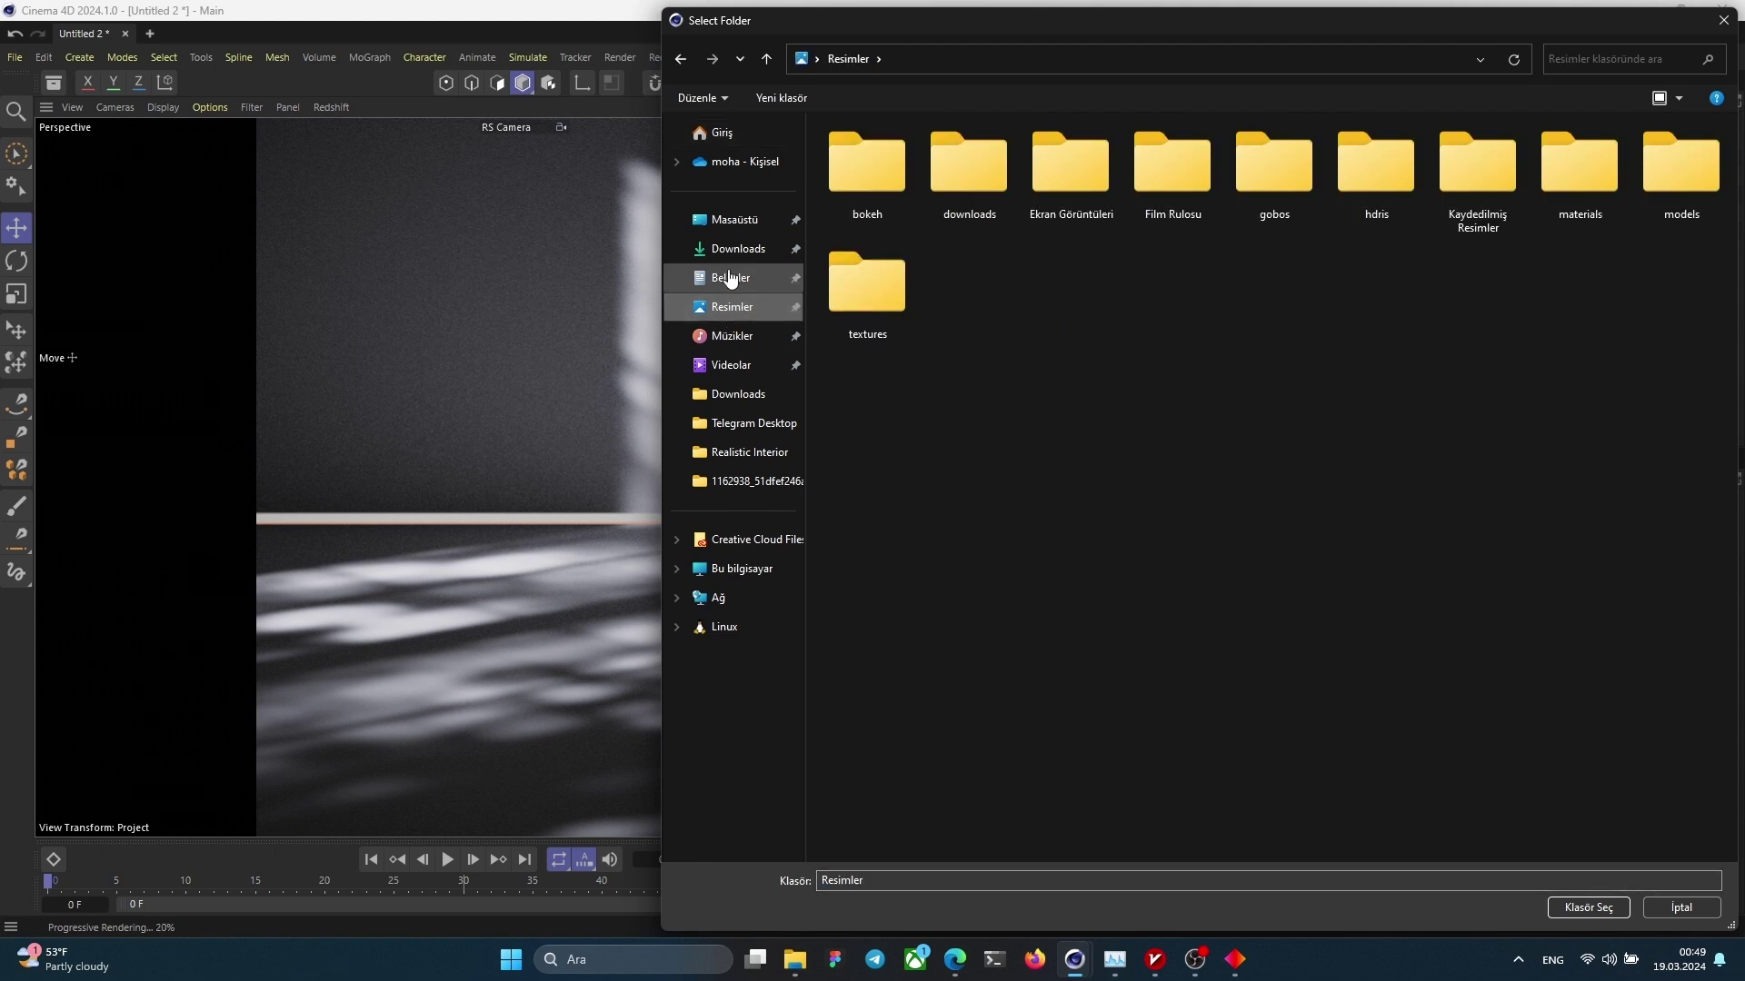
{"action": "left_click", "coordinate": [732, 278]}
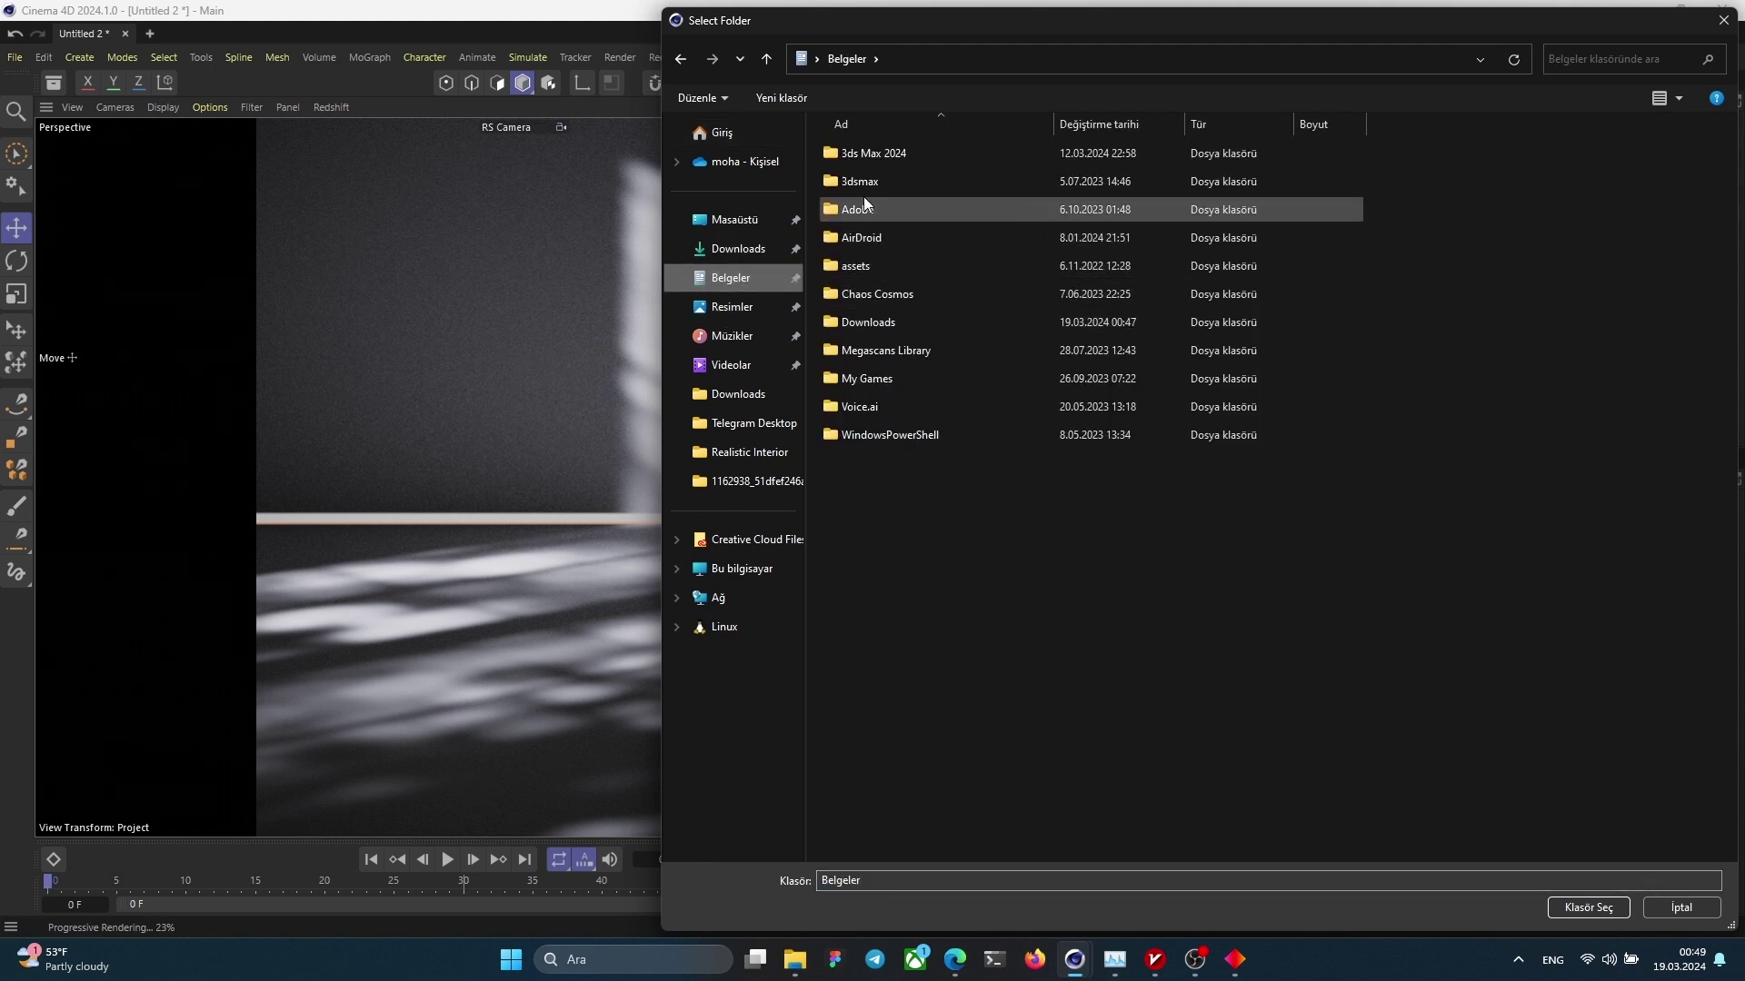
{"action": "double_click", "coordinate": [907, 320]}
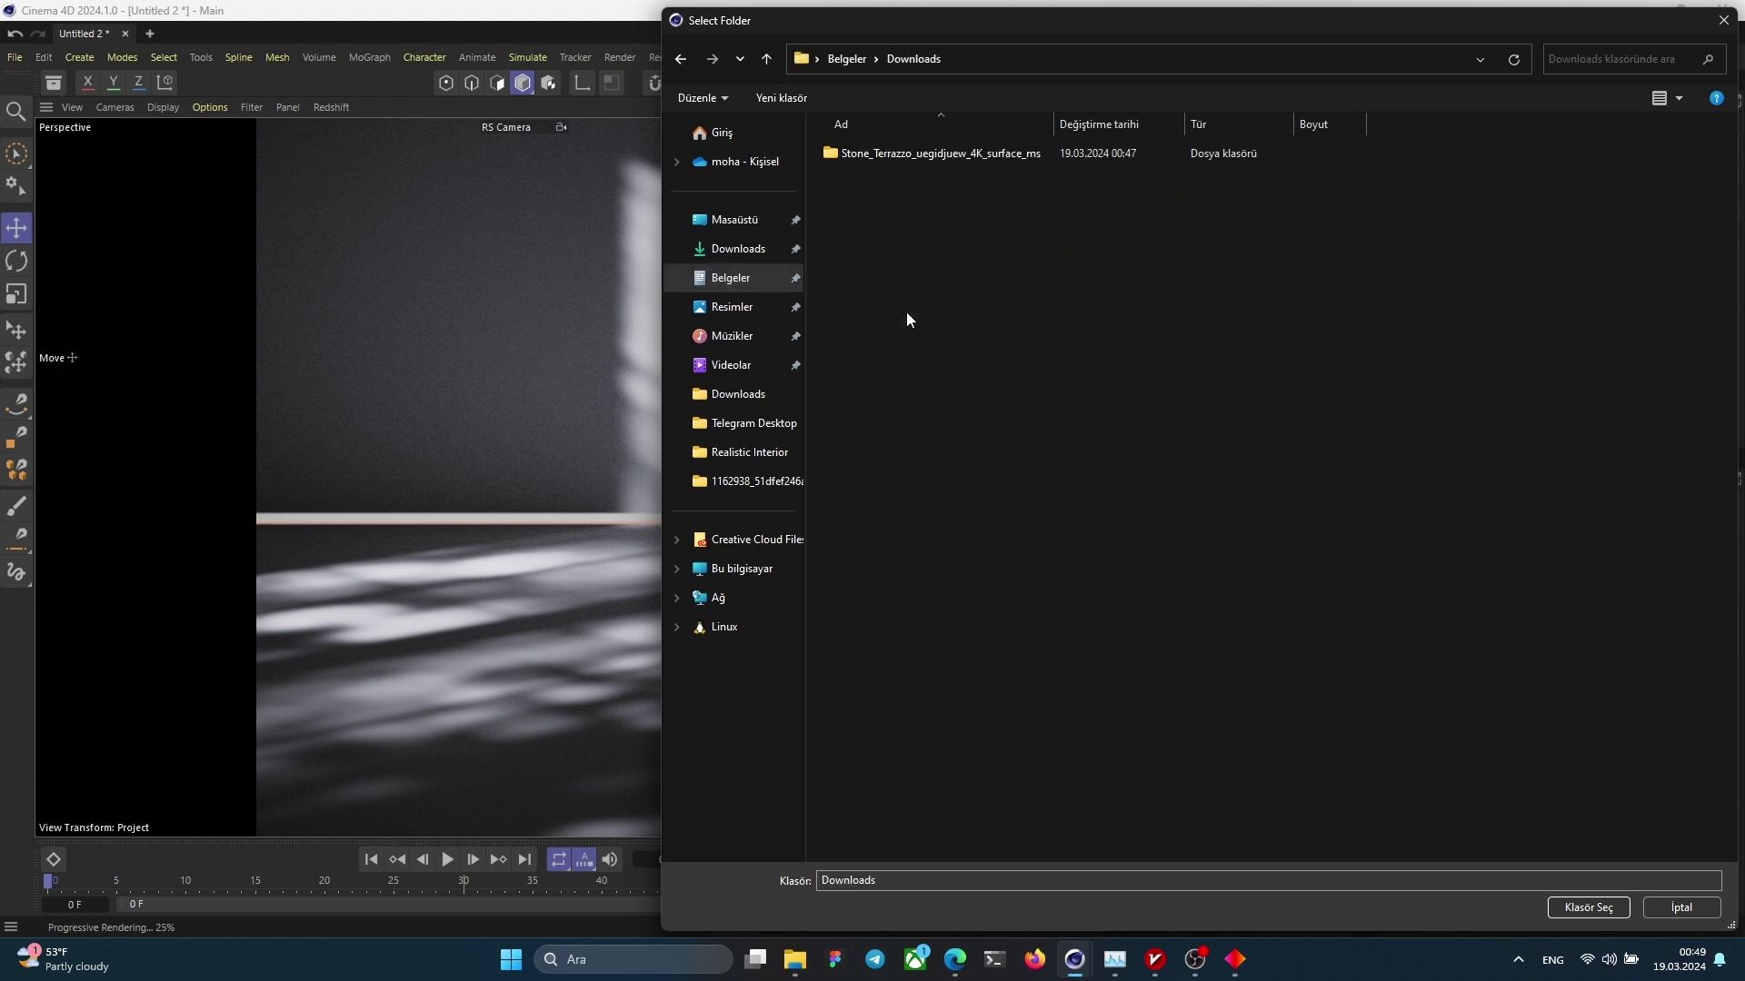
{"action": "double_click", "coordinate": [913, 155]}
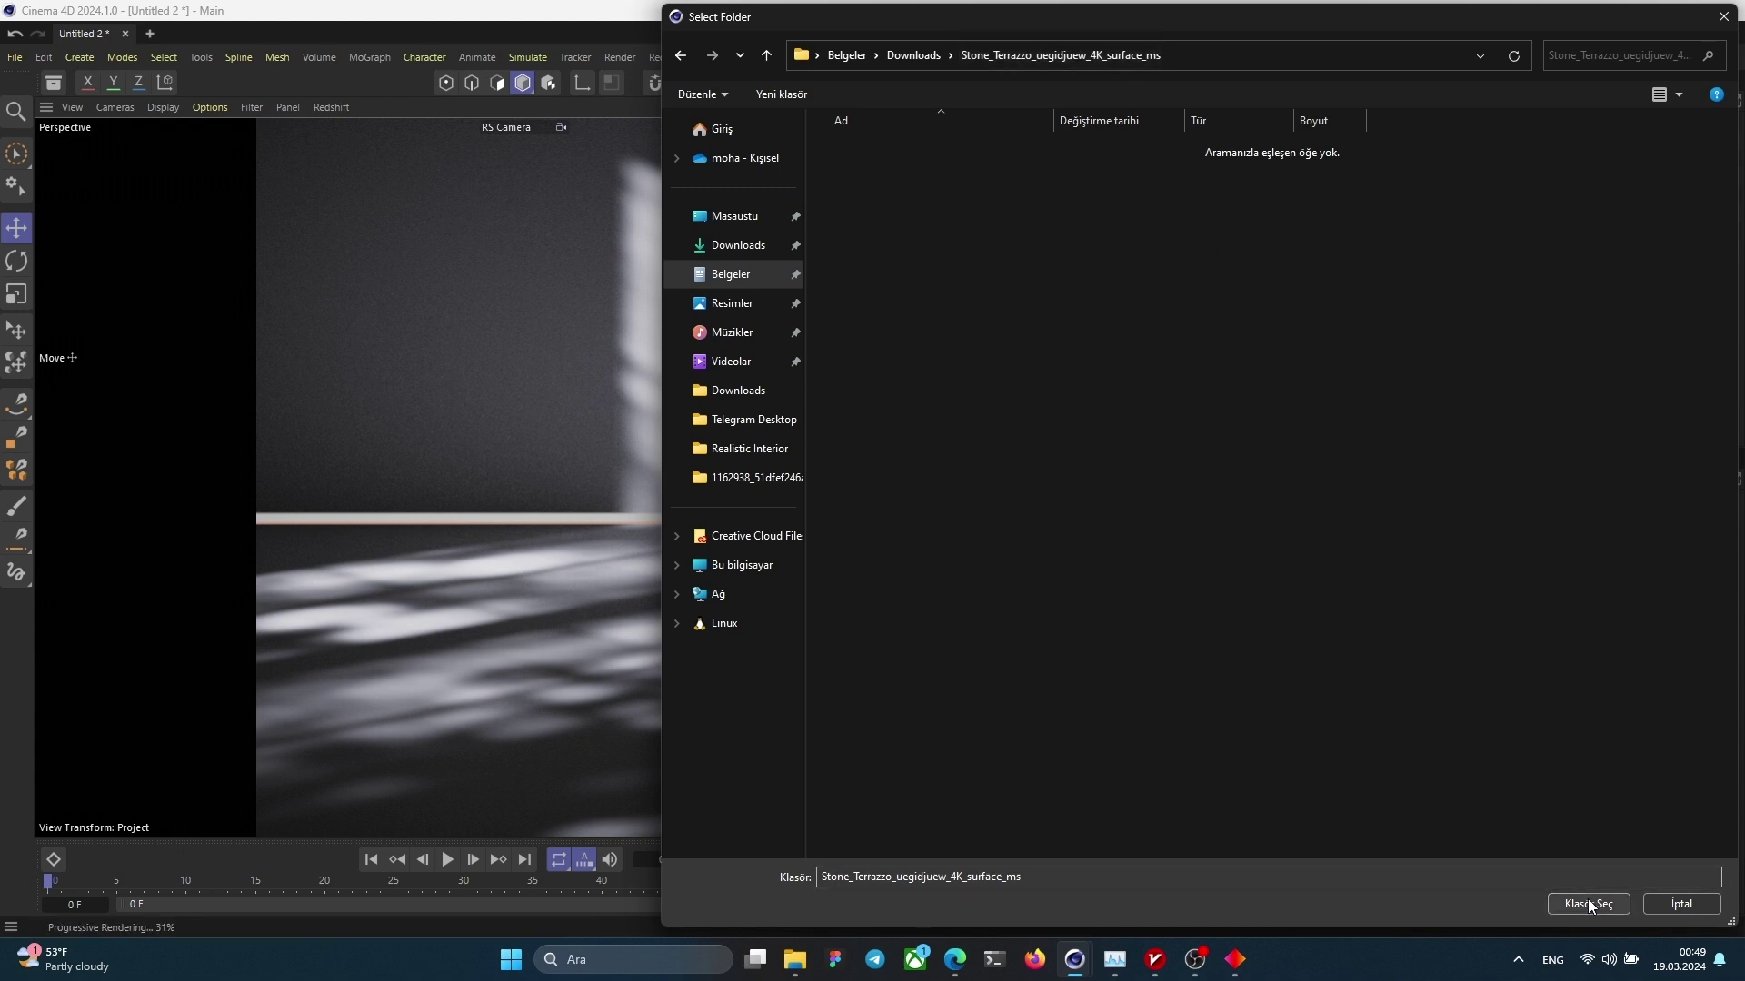
{"action": "left_click", "coordinate": [803, 959]}
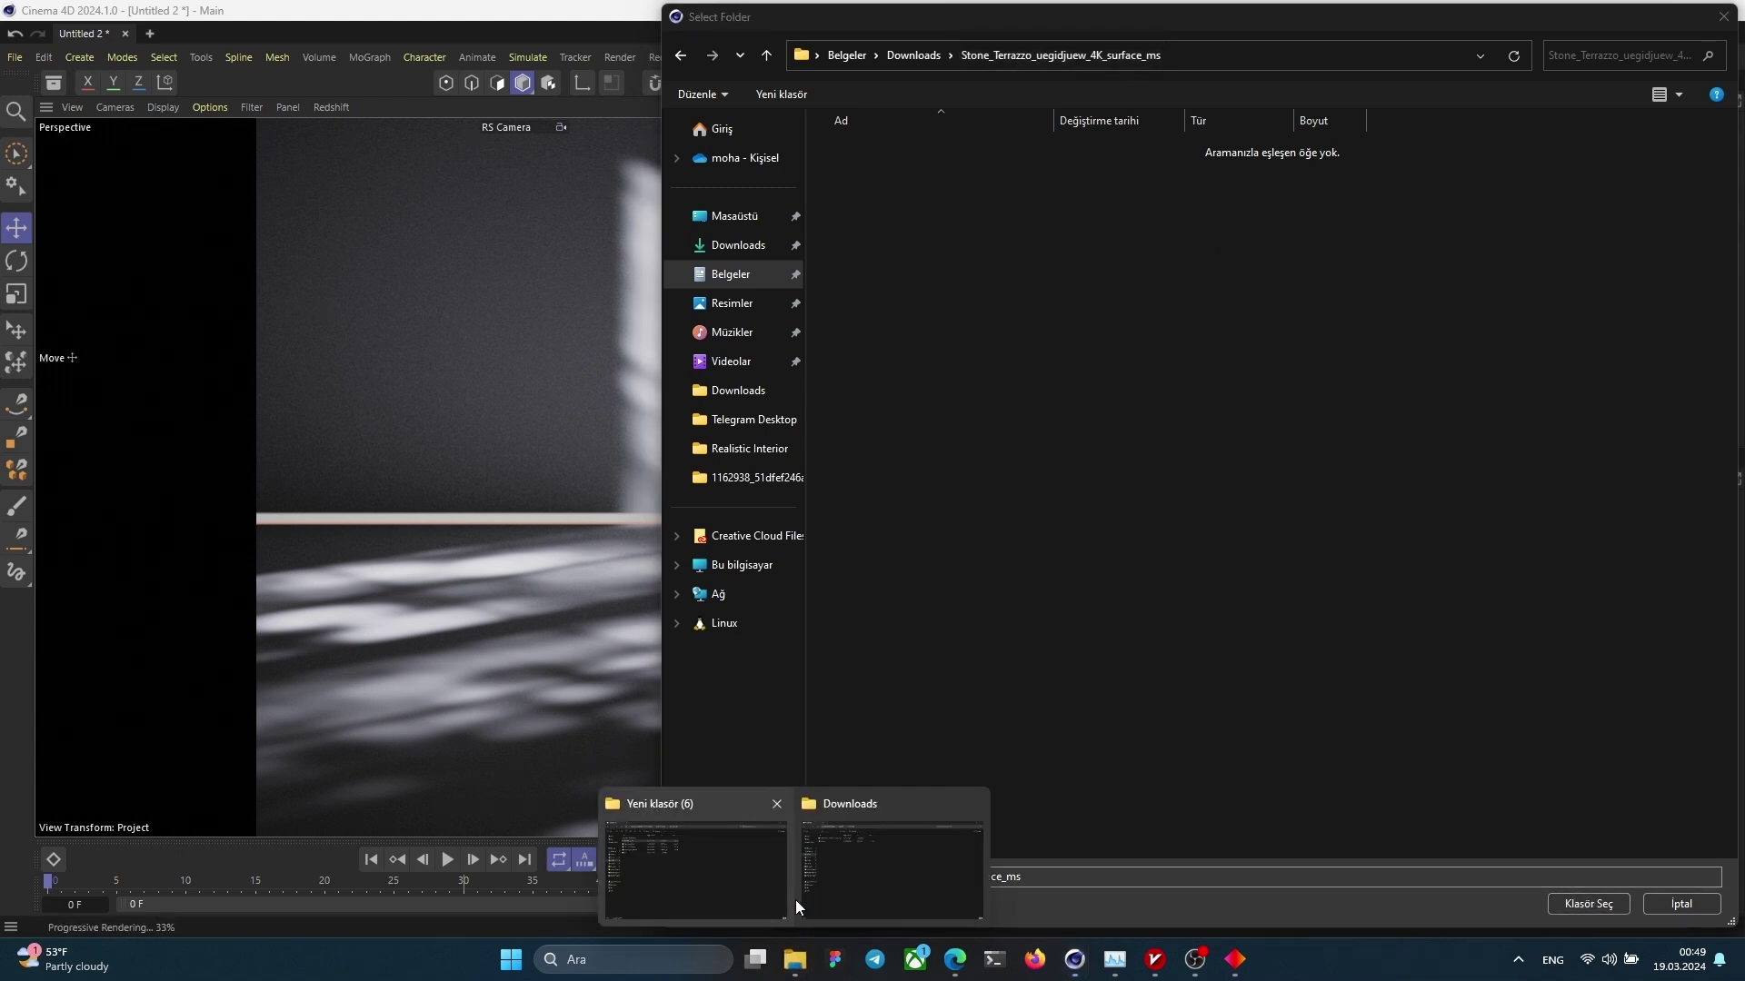
{"action": "left_click", "coordinate": [837, 880]}
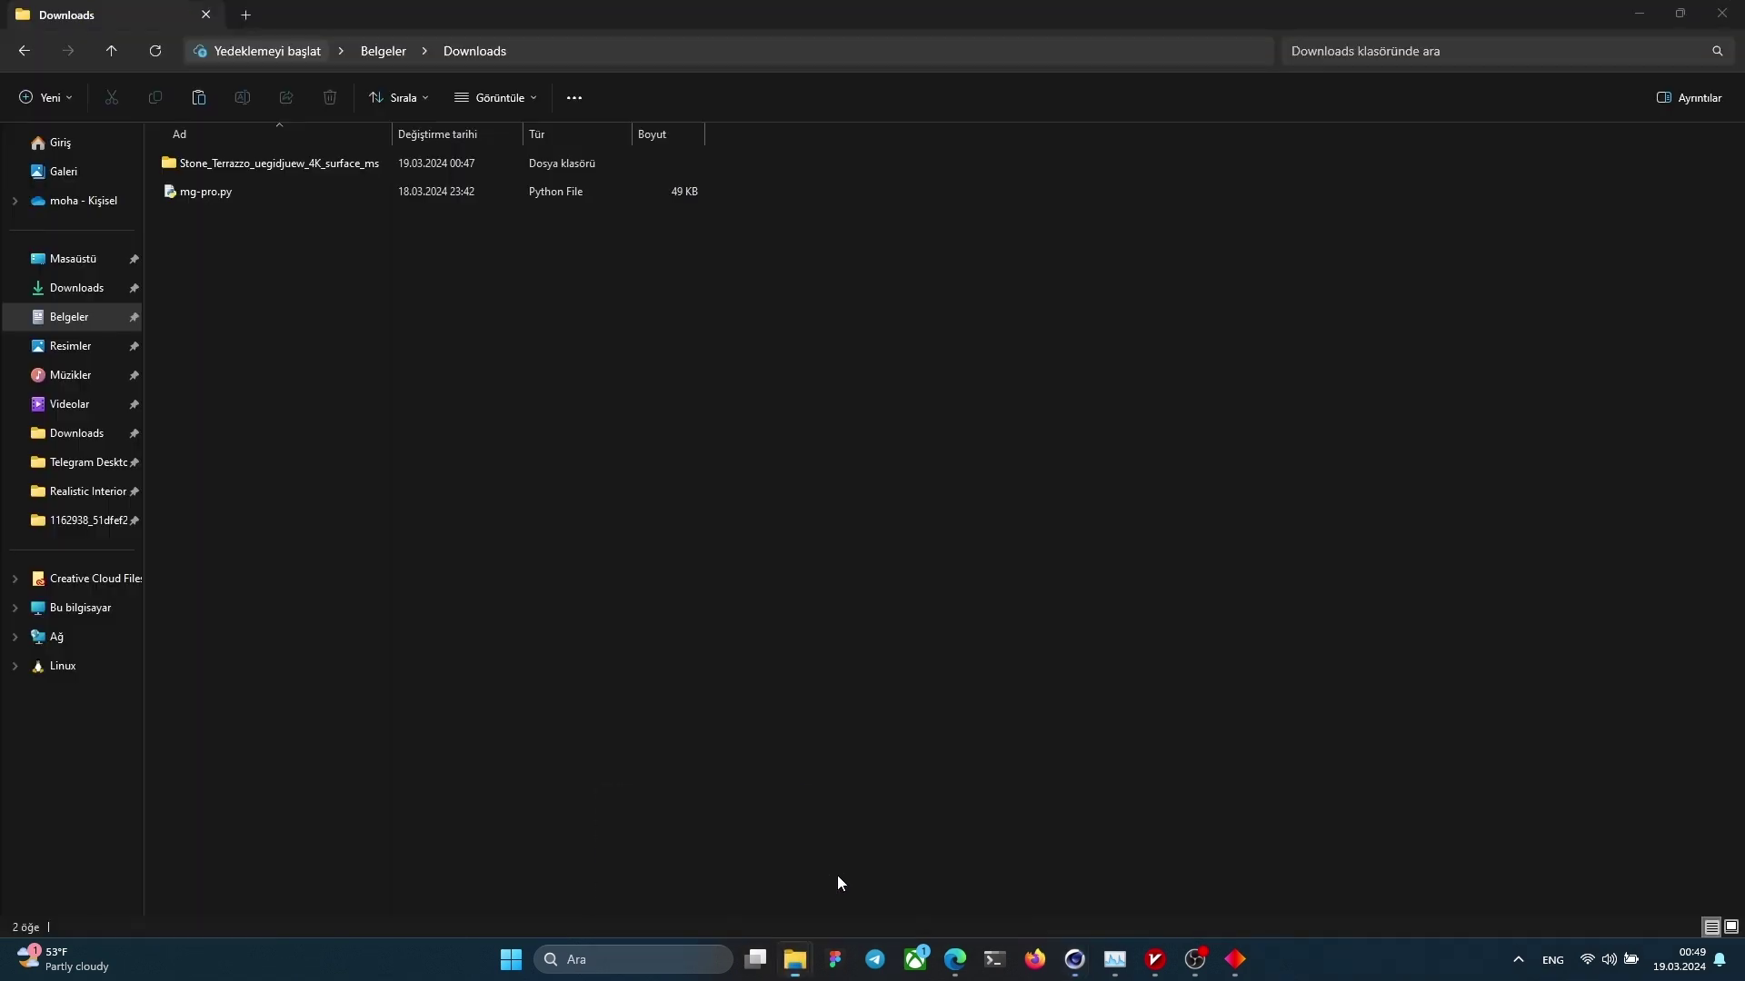
Step: View the eight texture maps inside Stone_Terrazzo in Explorer, then return to Cinema 4D's folder picker
{"action": "double_click", "coordinate": [259, 165]}
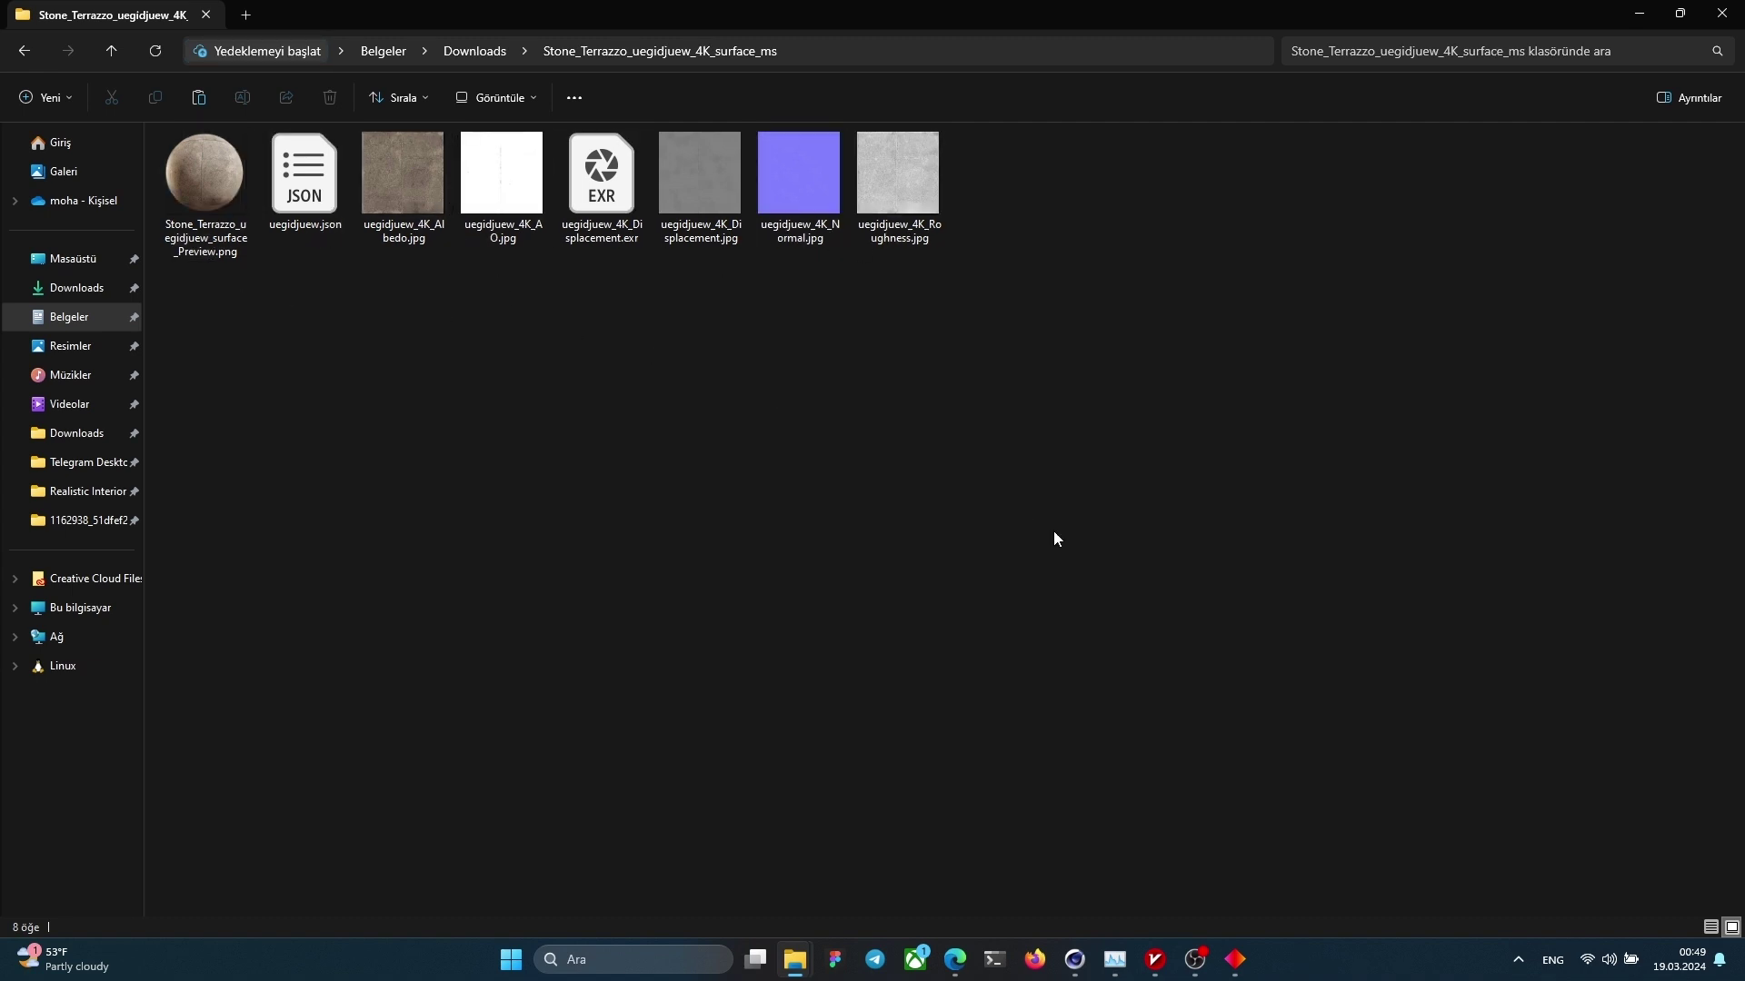
{"action": "left_click", "coordinate": [1181, 854]}
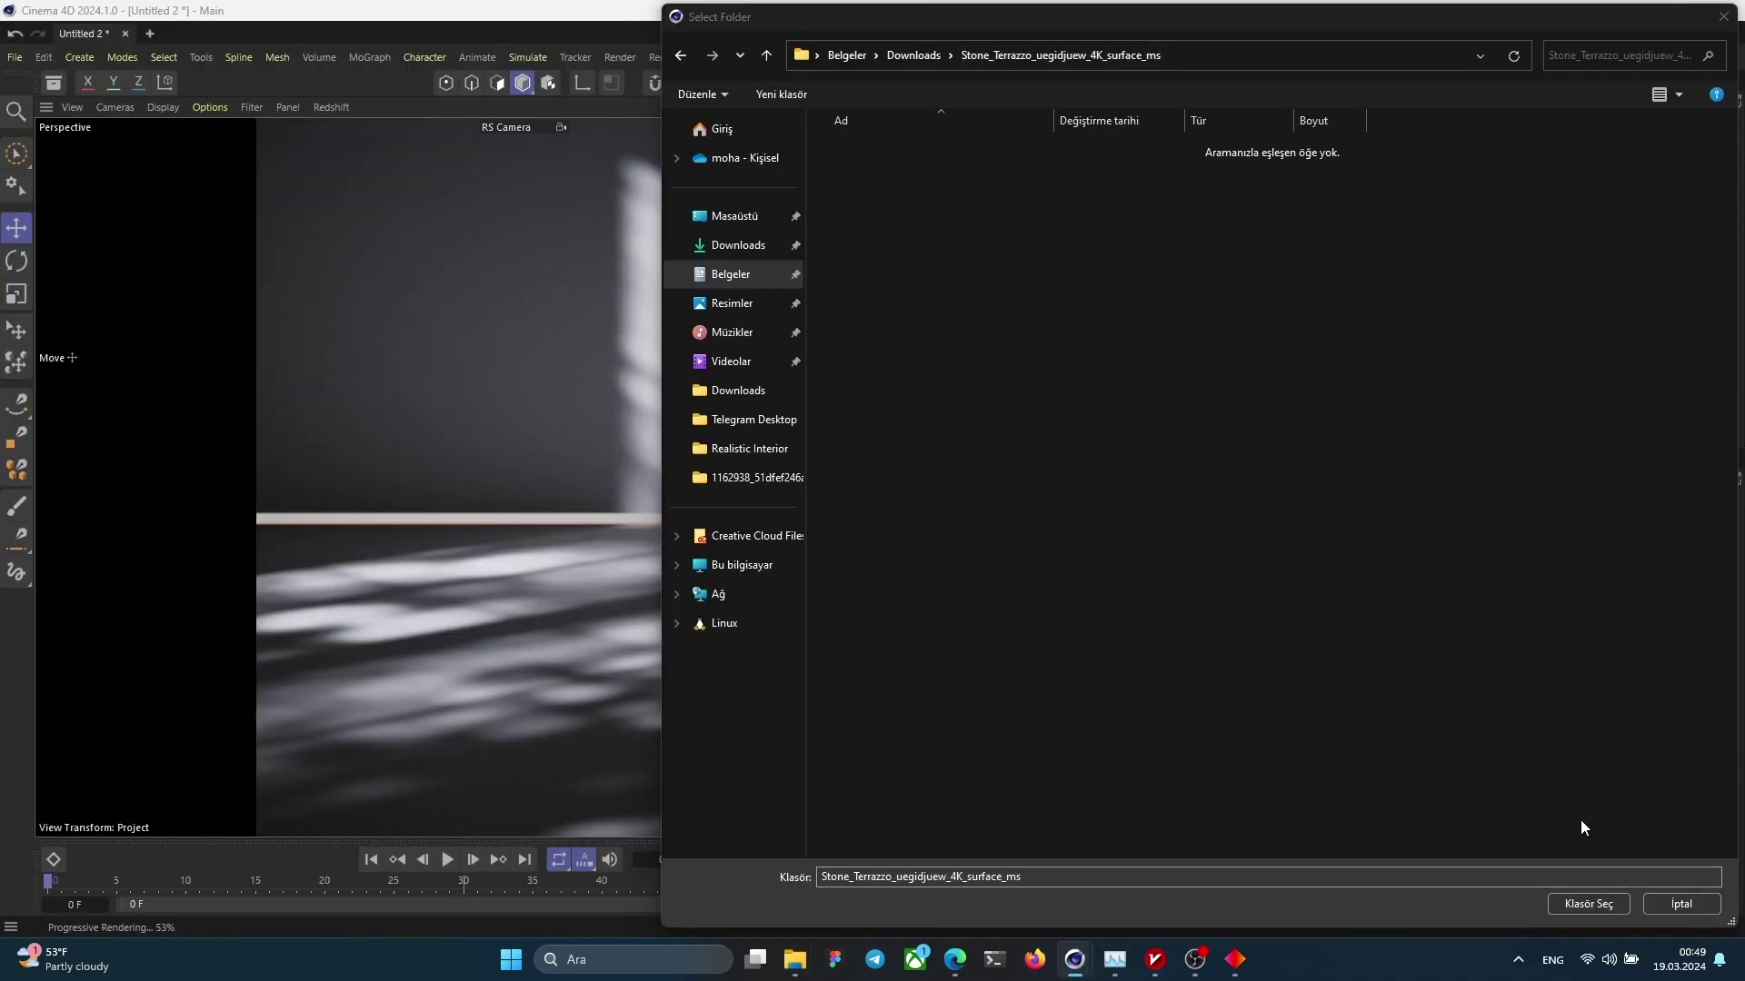
Step: Confirm the Stone_Terrazzo folder to create the Magic_Texture floor material, then select that material
{"action": "left_click", "coordinate": [1588, 903]}
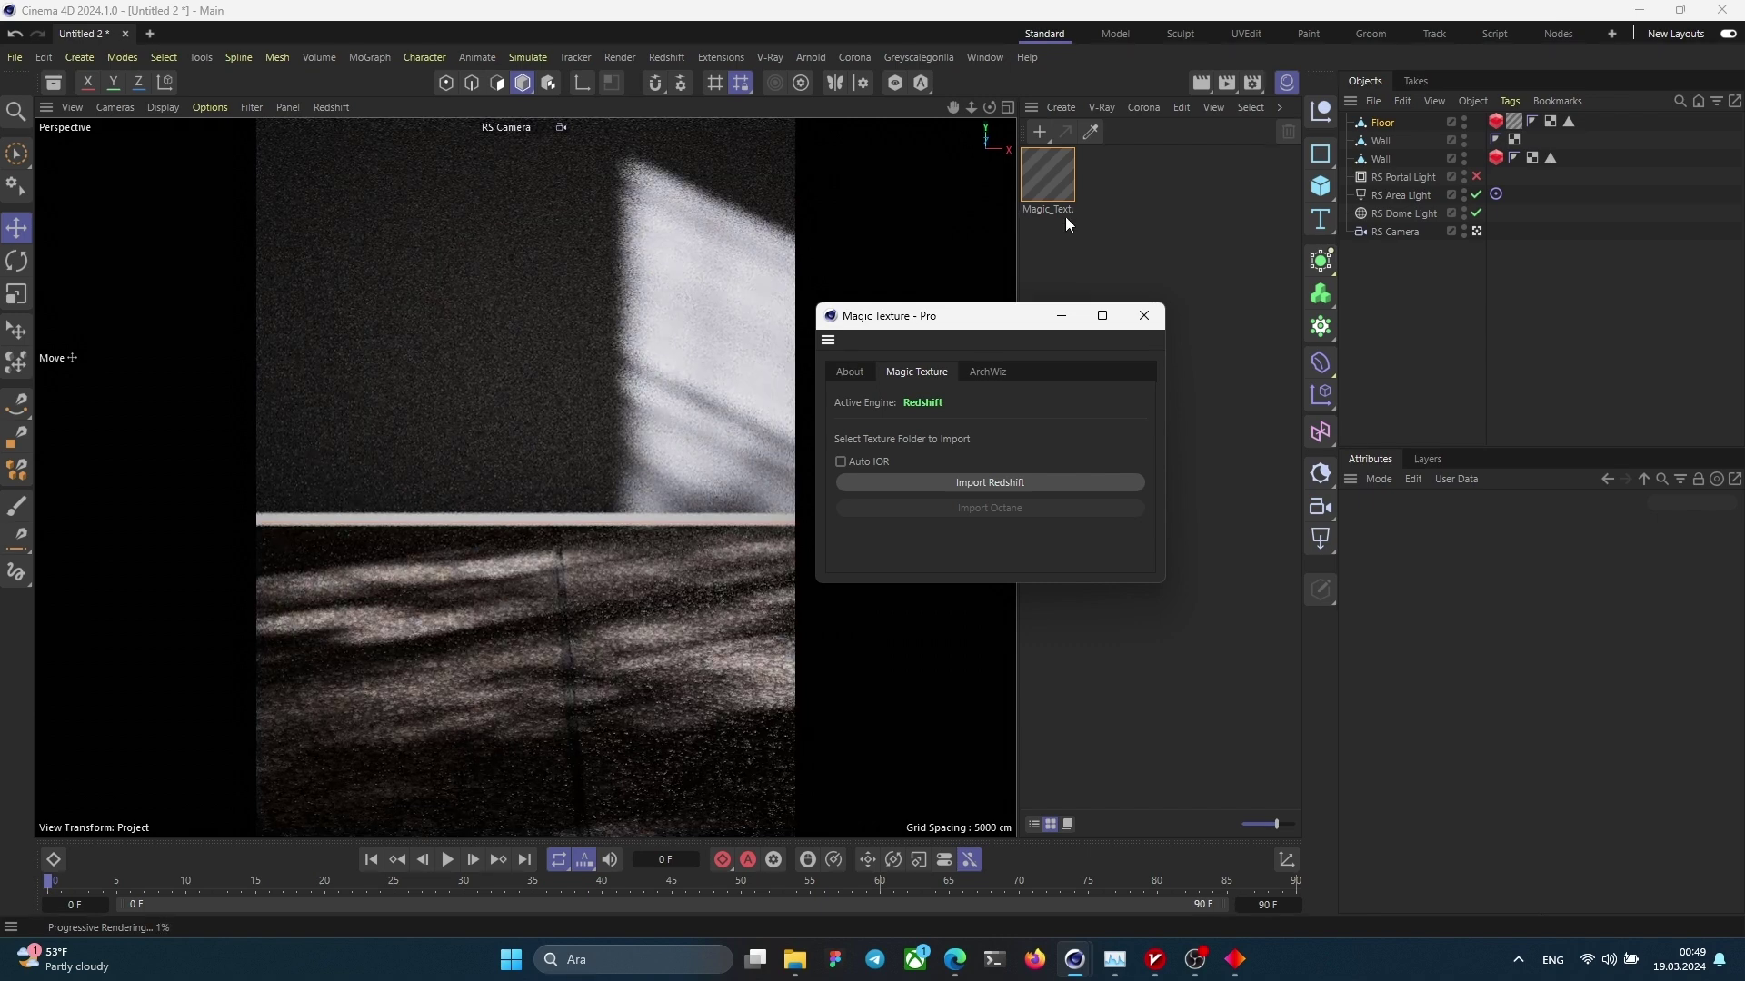
{"action": "left_click", "coordinate": [1039, 182]}
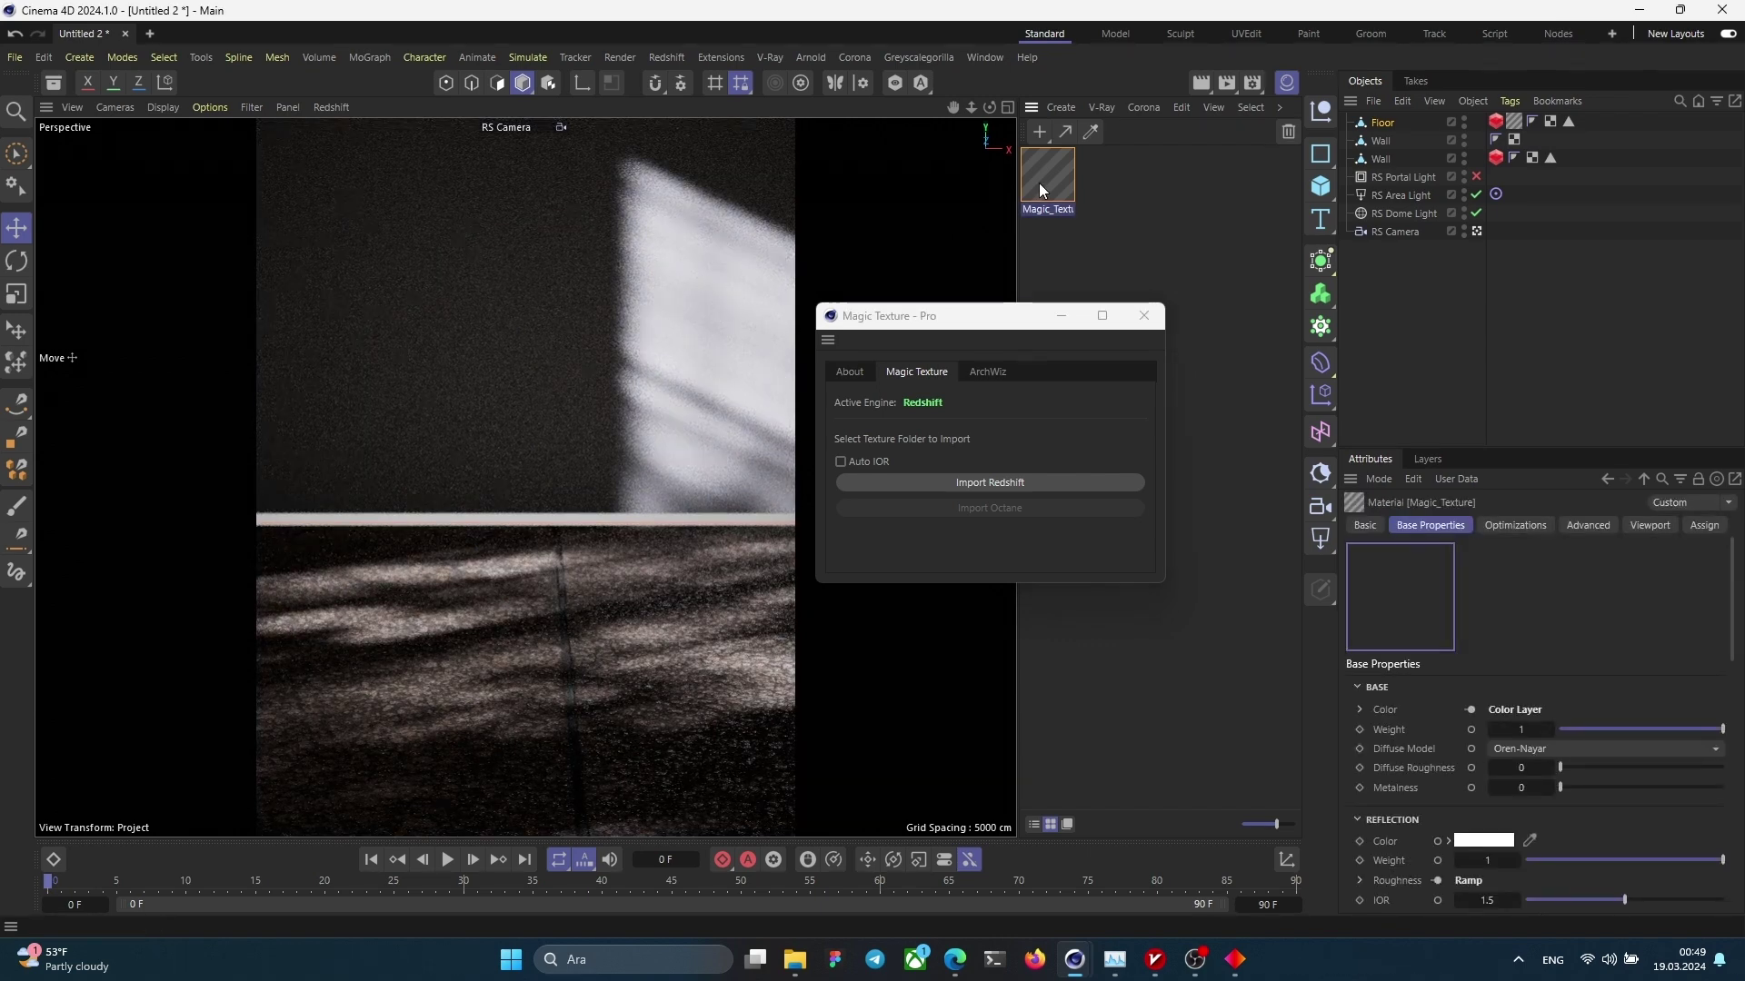
Step: Open the Magic_Texture node graph and inspect the Normal, Bump Map, Roughness and Ramp nodes
{"action": "double_click", "coordinate": [1039, 183]}
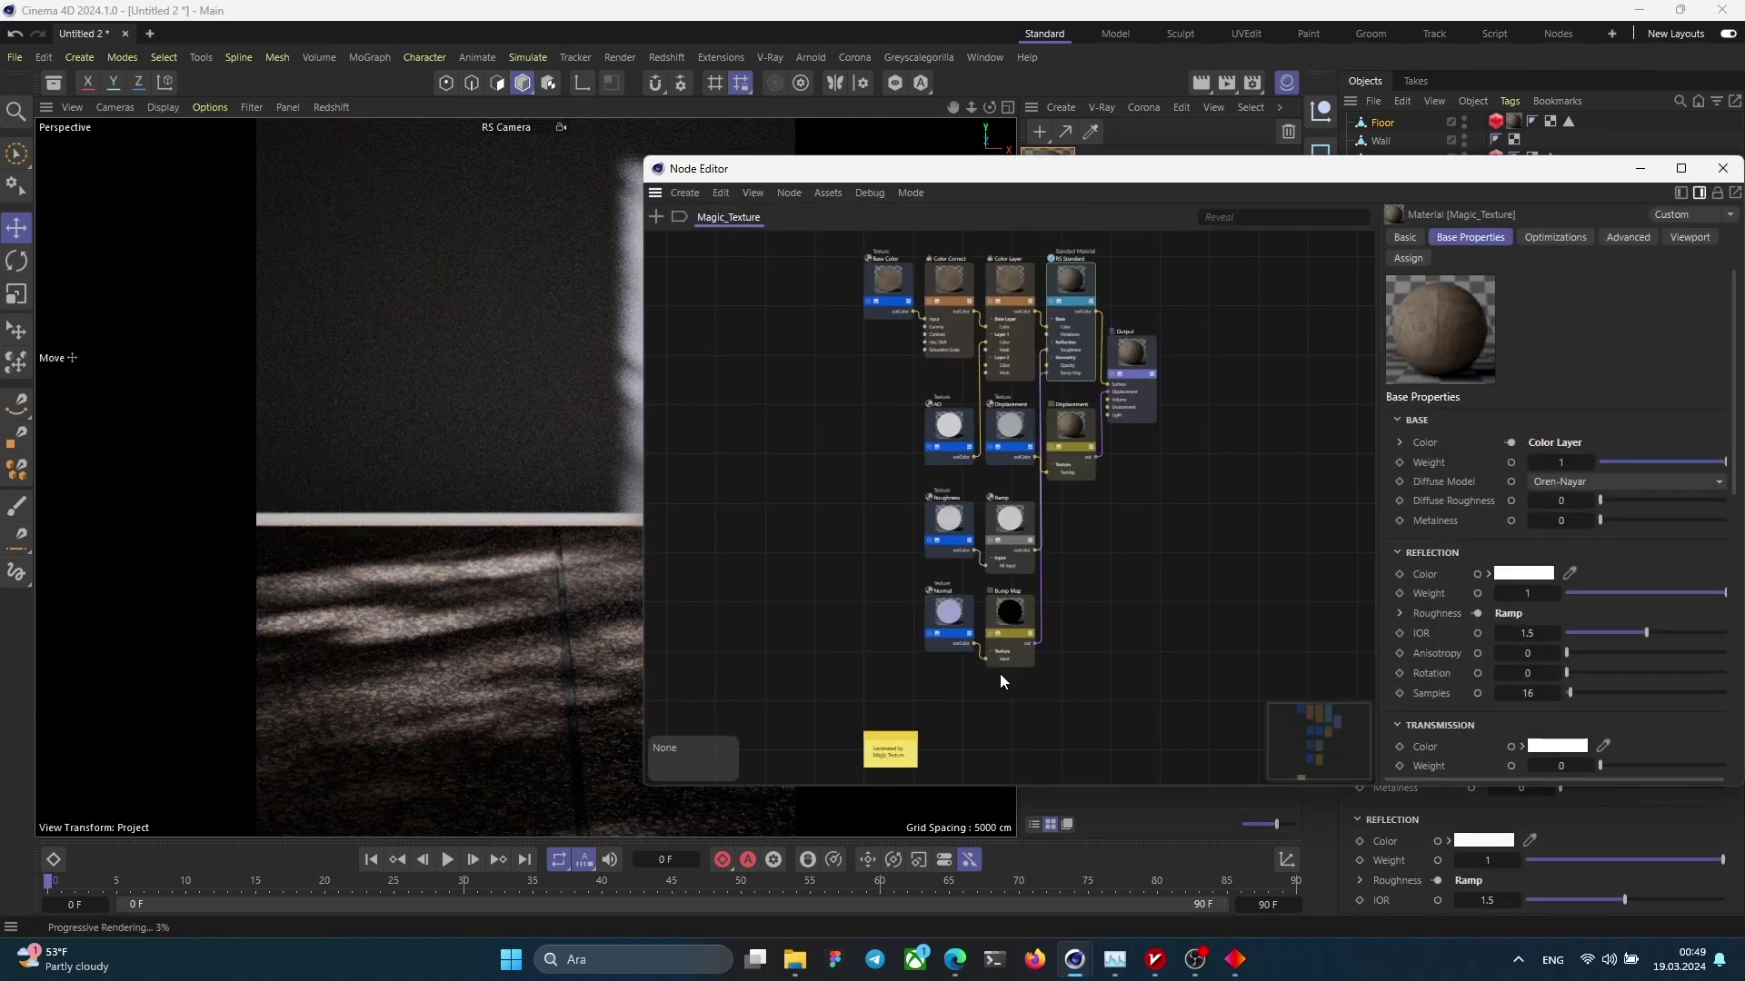
{"action": "scroll", "coordinate": [979, 674], "scroll_direction": "up", "scroll_amount": 3}
{"action": "scroll", "coordinate": [979, 674], "scroll_direction": "up", "scroll_amount": 2}
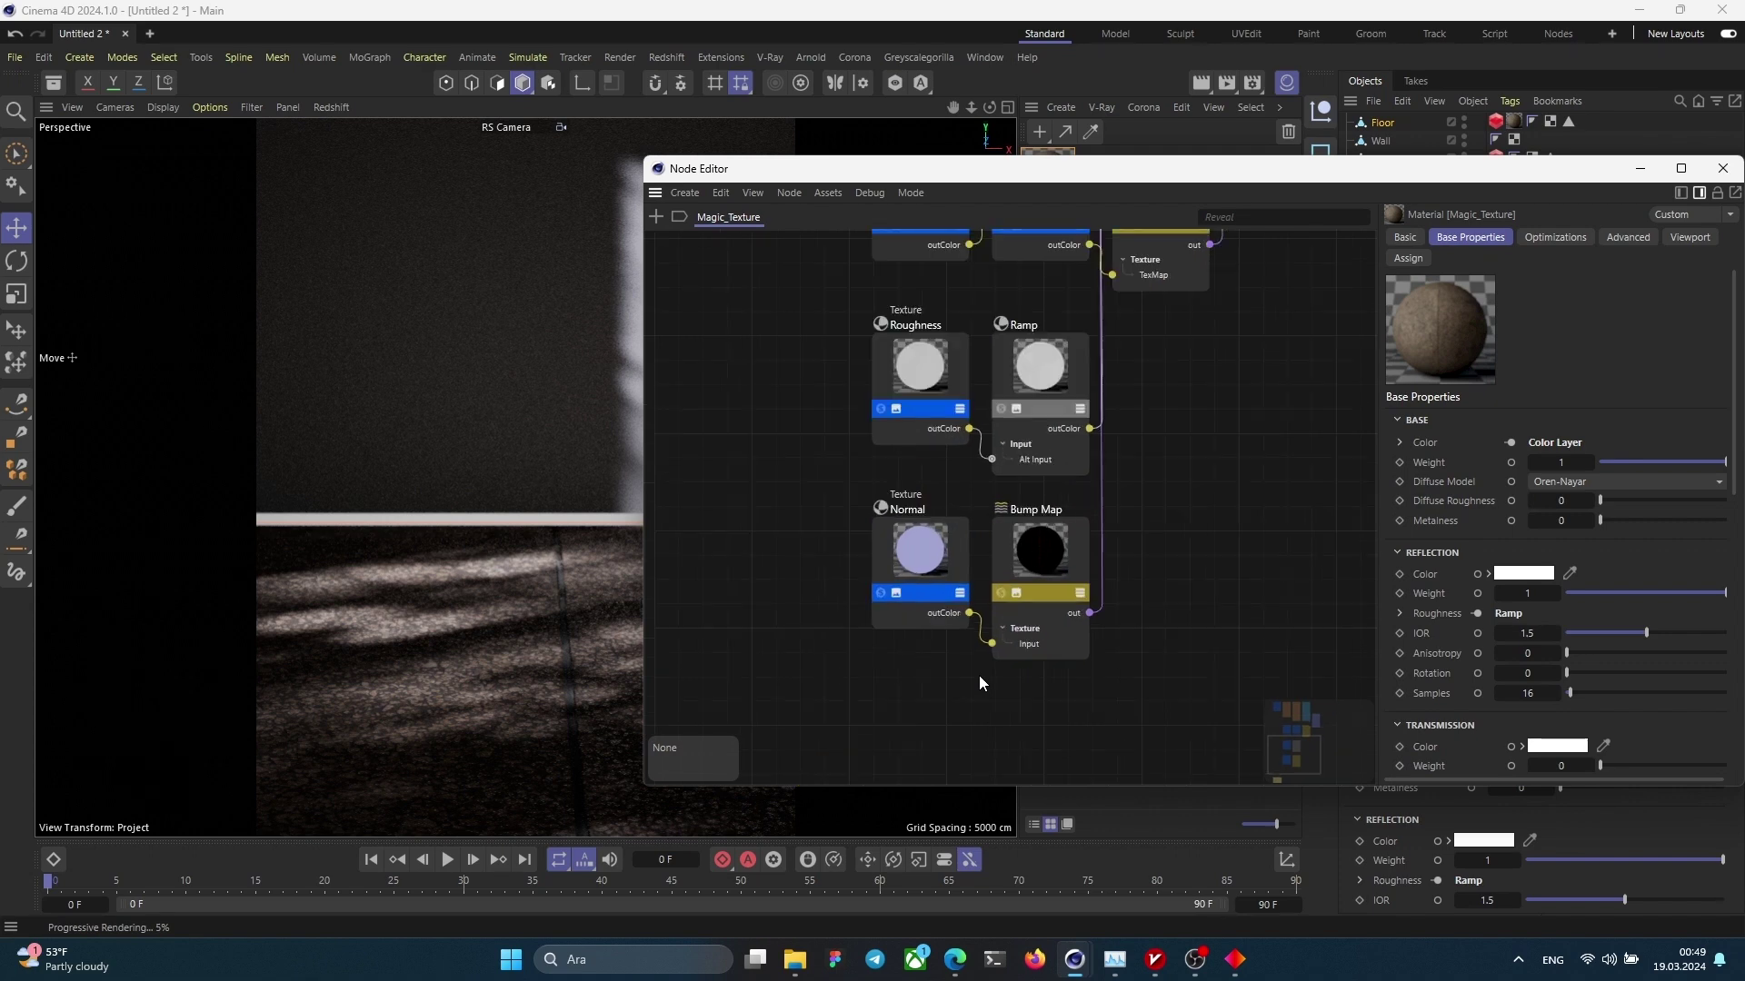
{"action": "left_click", "coordinate": [908, 570]}
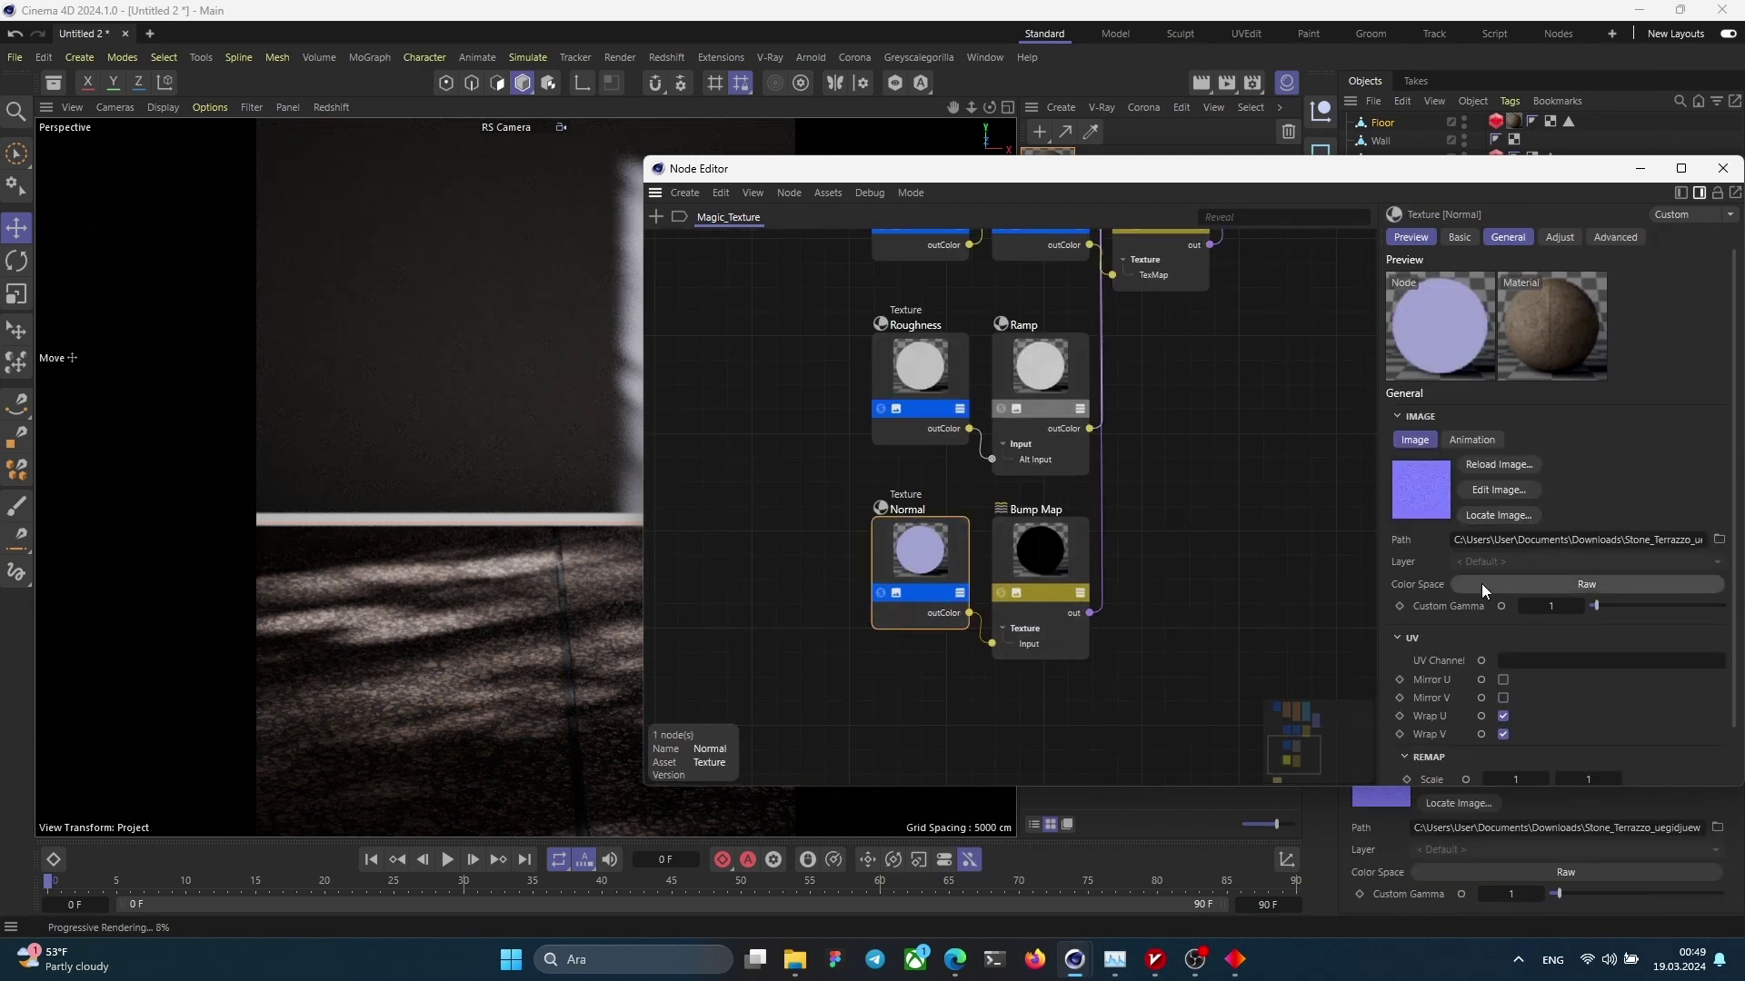
{"action": "left_click", "coordinate": [1061, 543]}
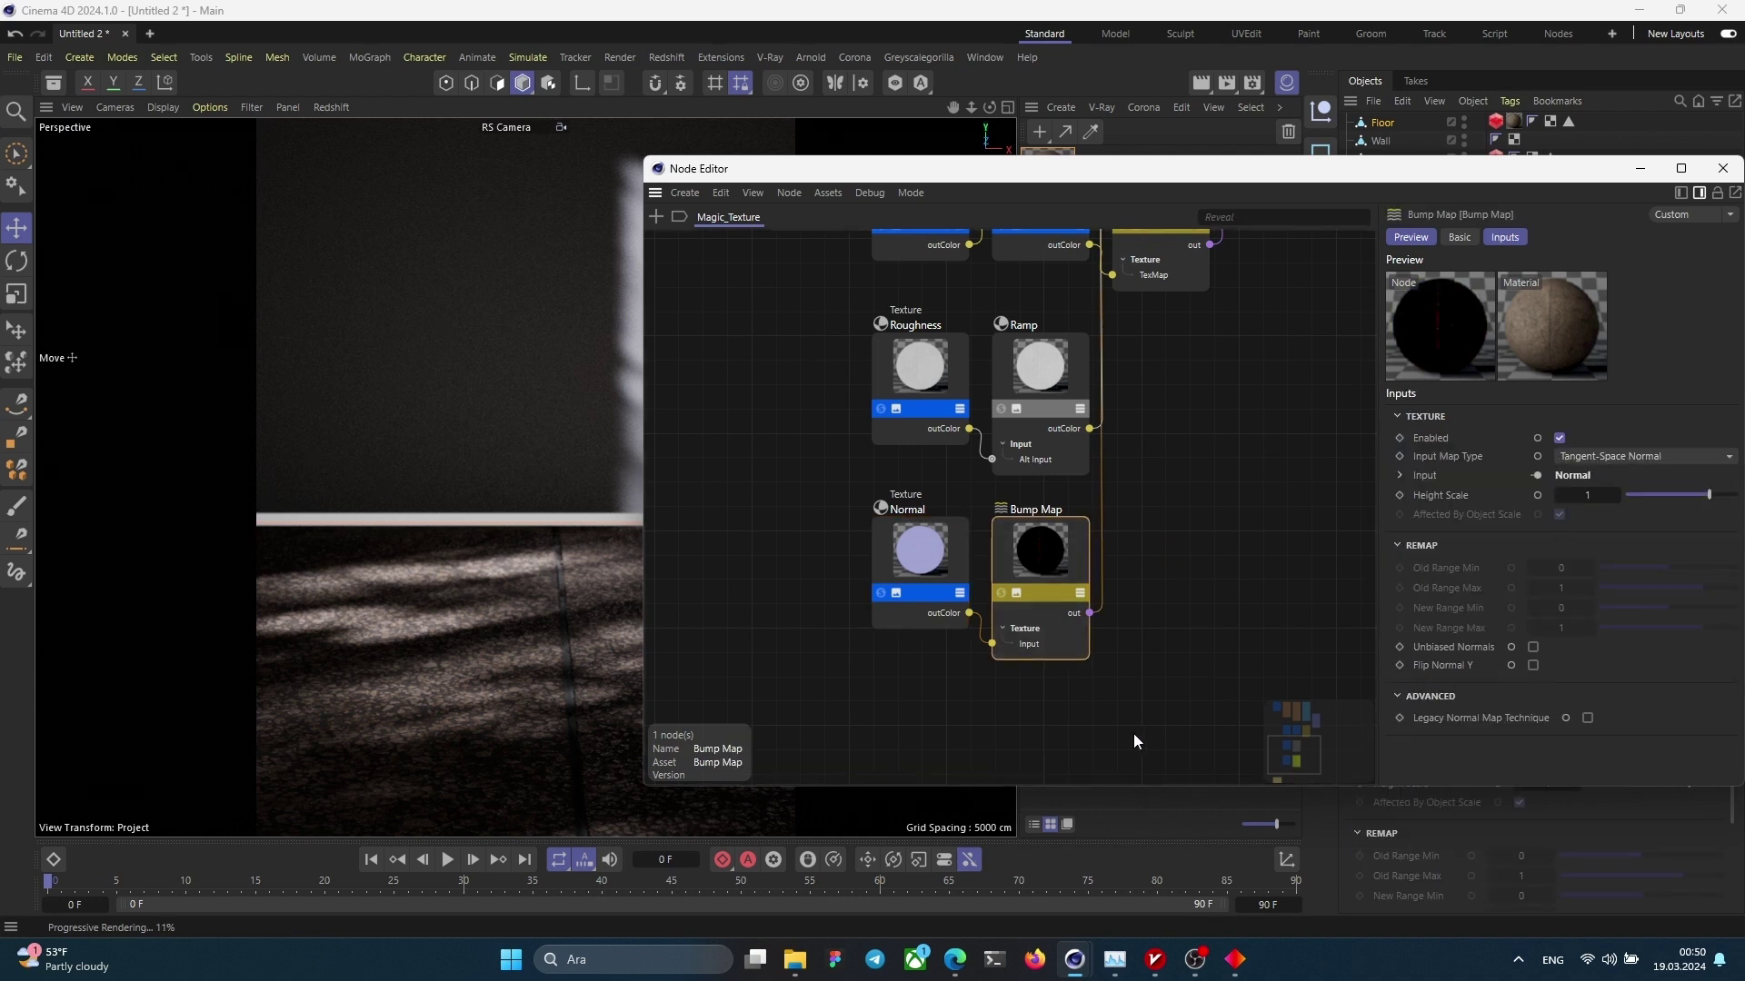
{"action": "scroll", "coordinate": [1180, 654], "scroll_direction": "up", "scroll_amount": 5}
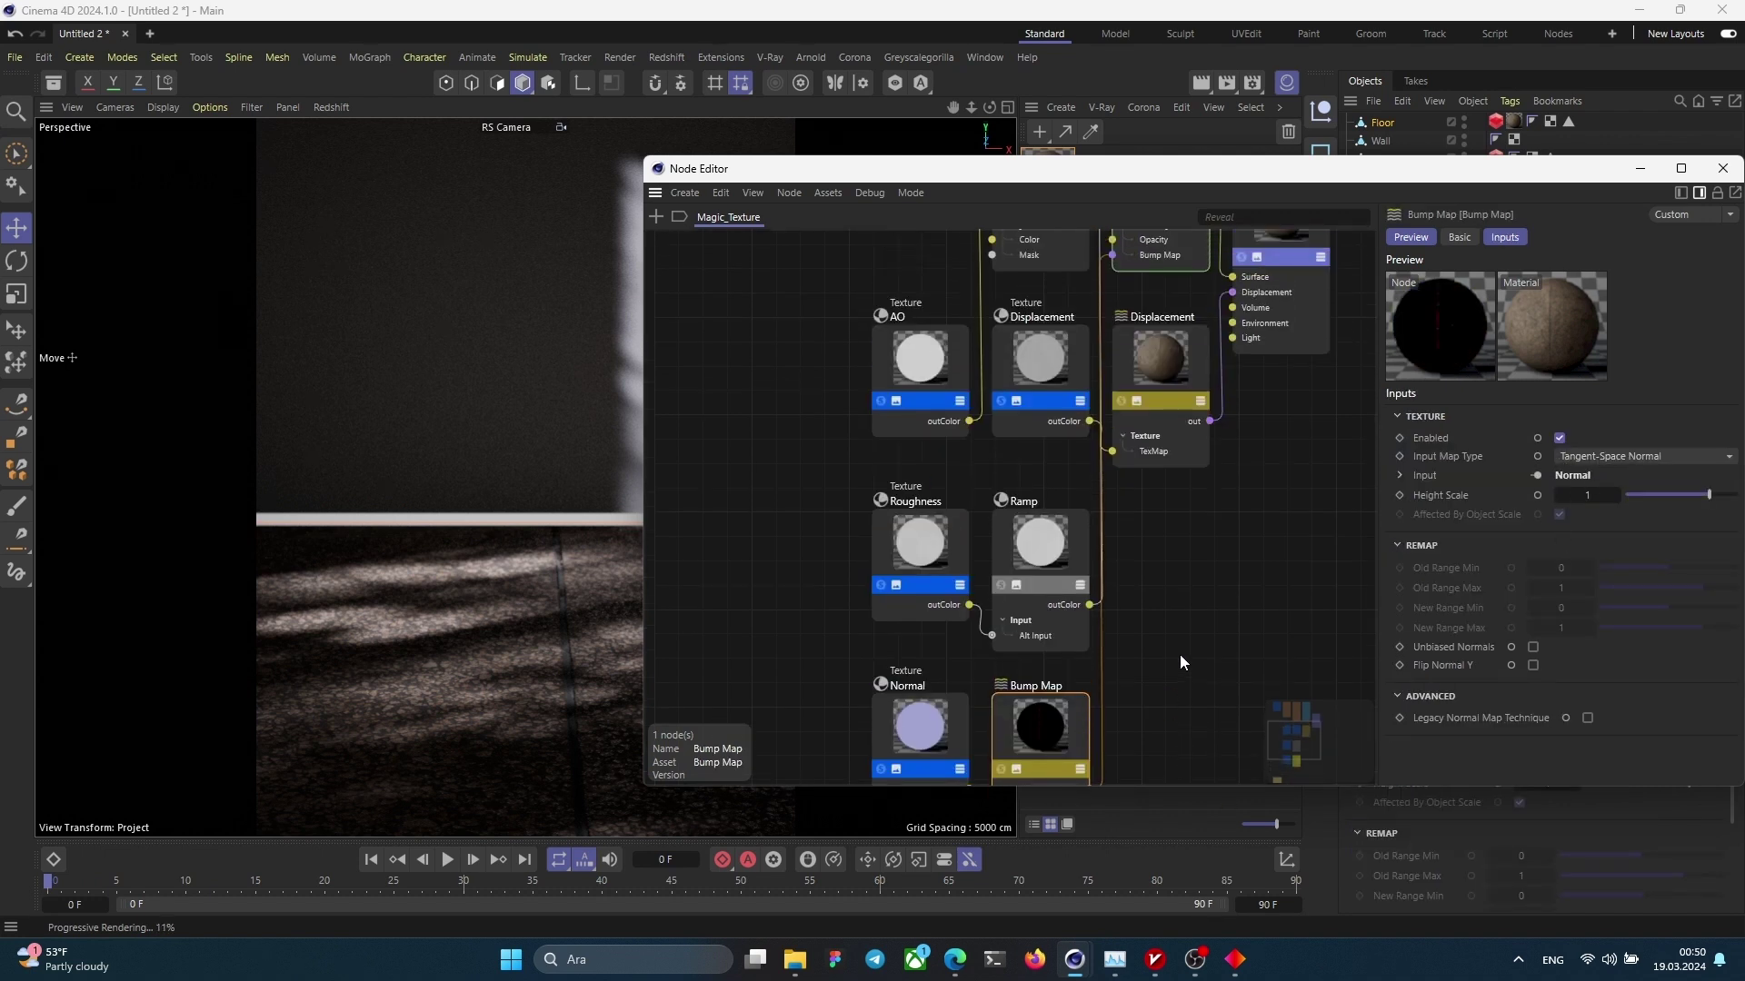
{"action": "left_click", "coordinate": [914, 521]}
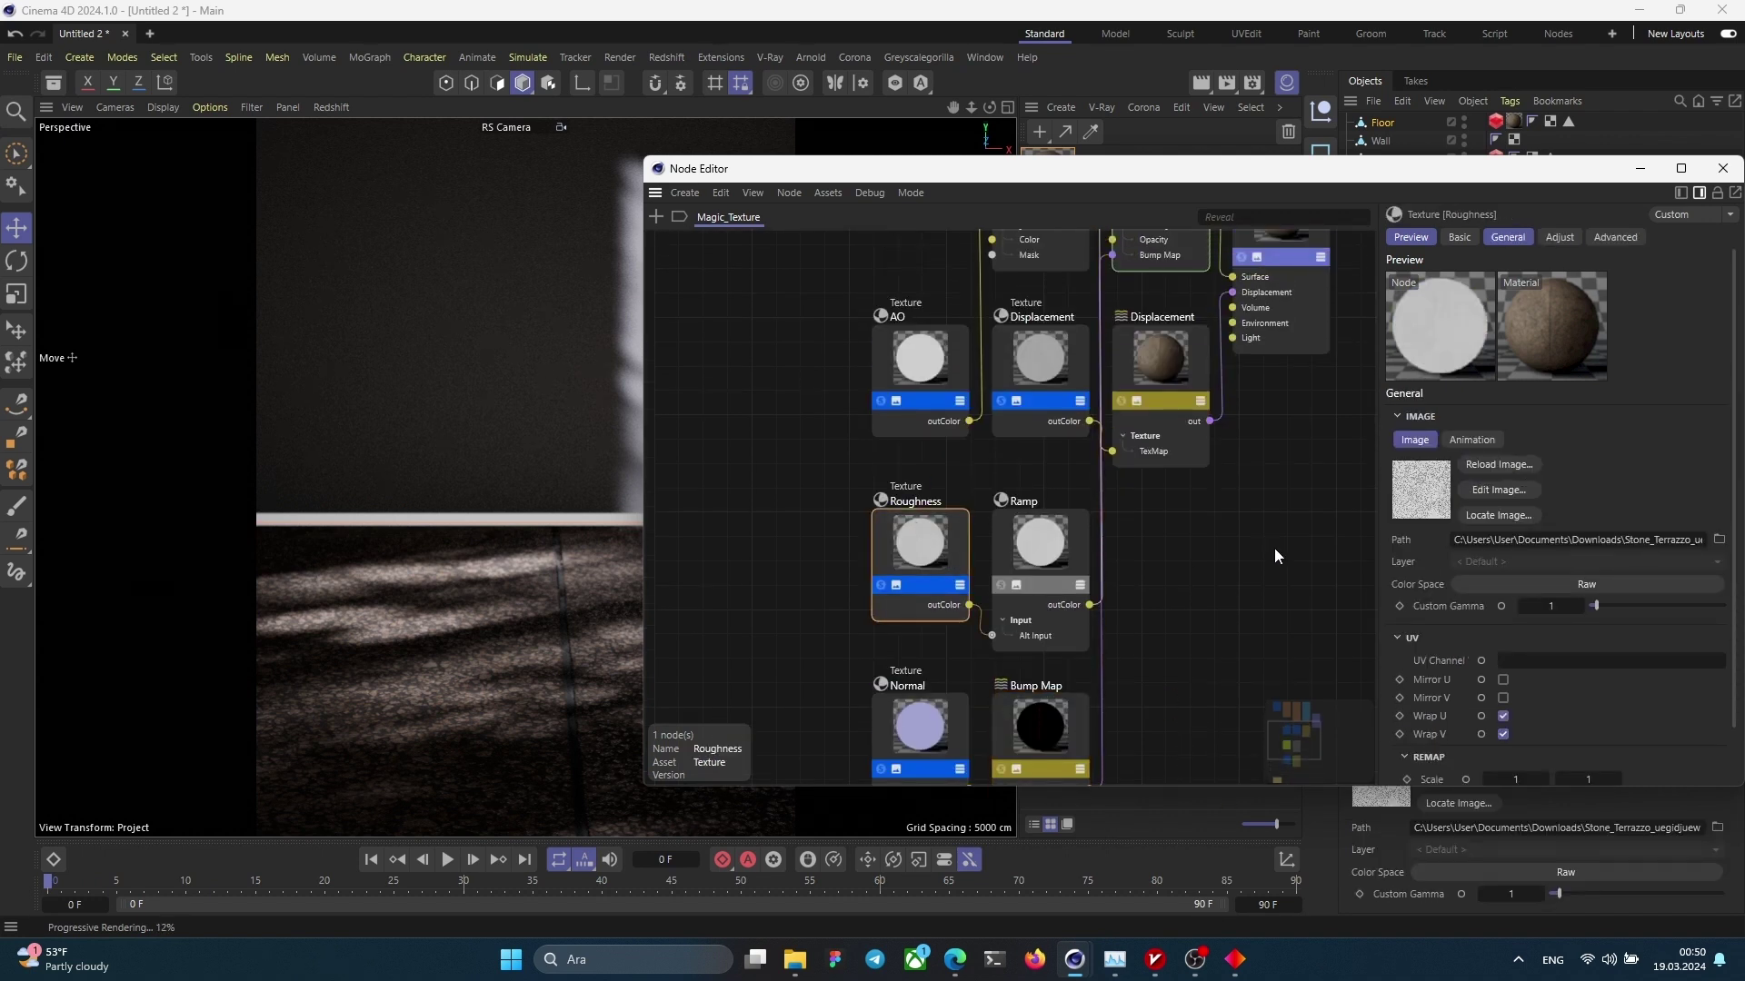
{"action": "left_click", "coordinate": [1030, 555]}
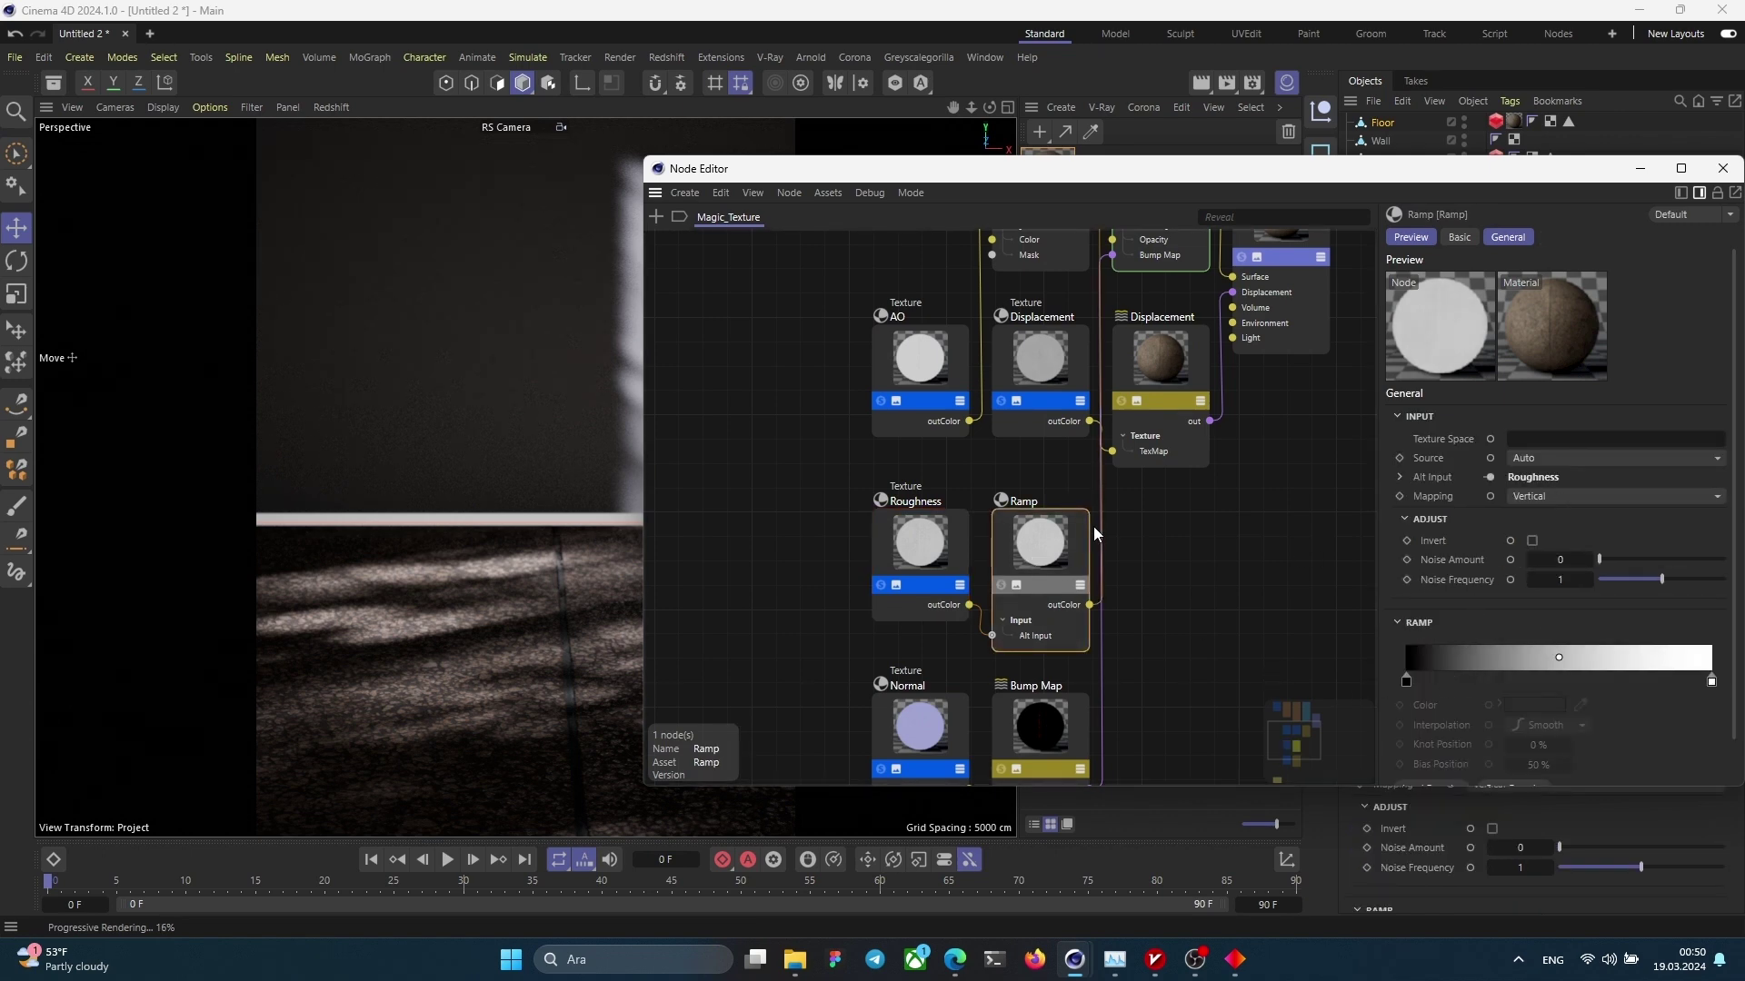
{"action": "scroll", "coordinate": [1143, 457], "scroll_direction": "up", "scroll_amount": 3}
{"action": "scroll", "coordinate": [1143, 458], "scroll_direction": "down", "scroll_amount": 3}
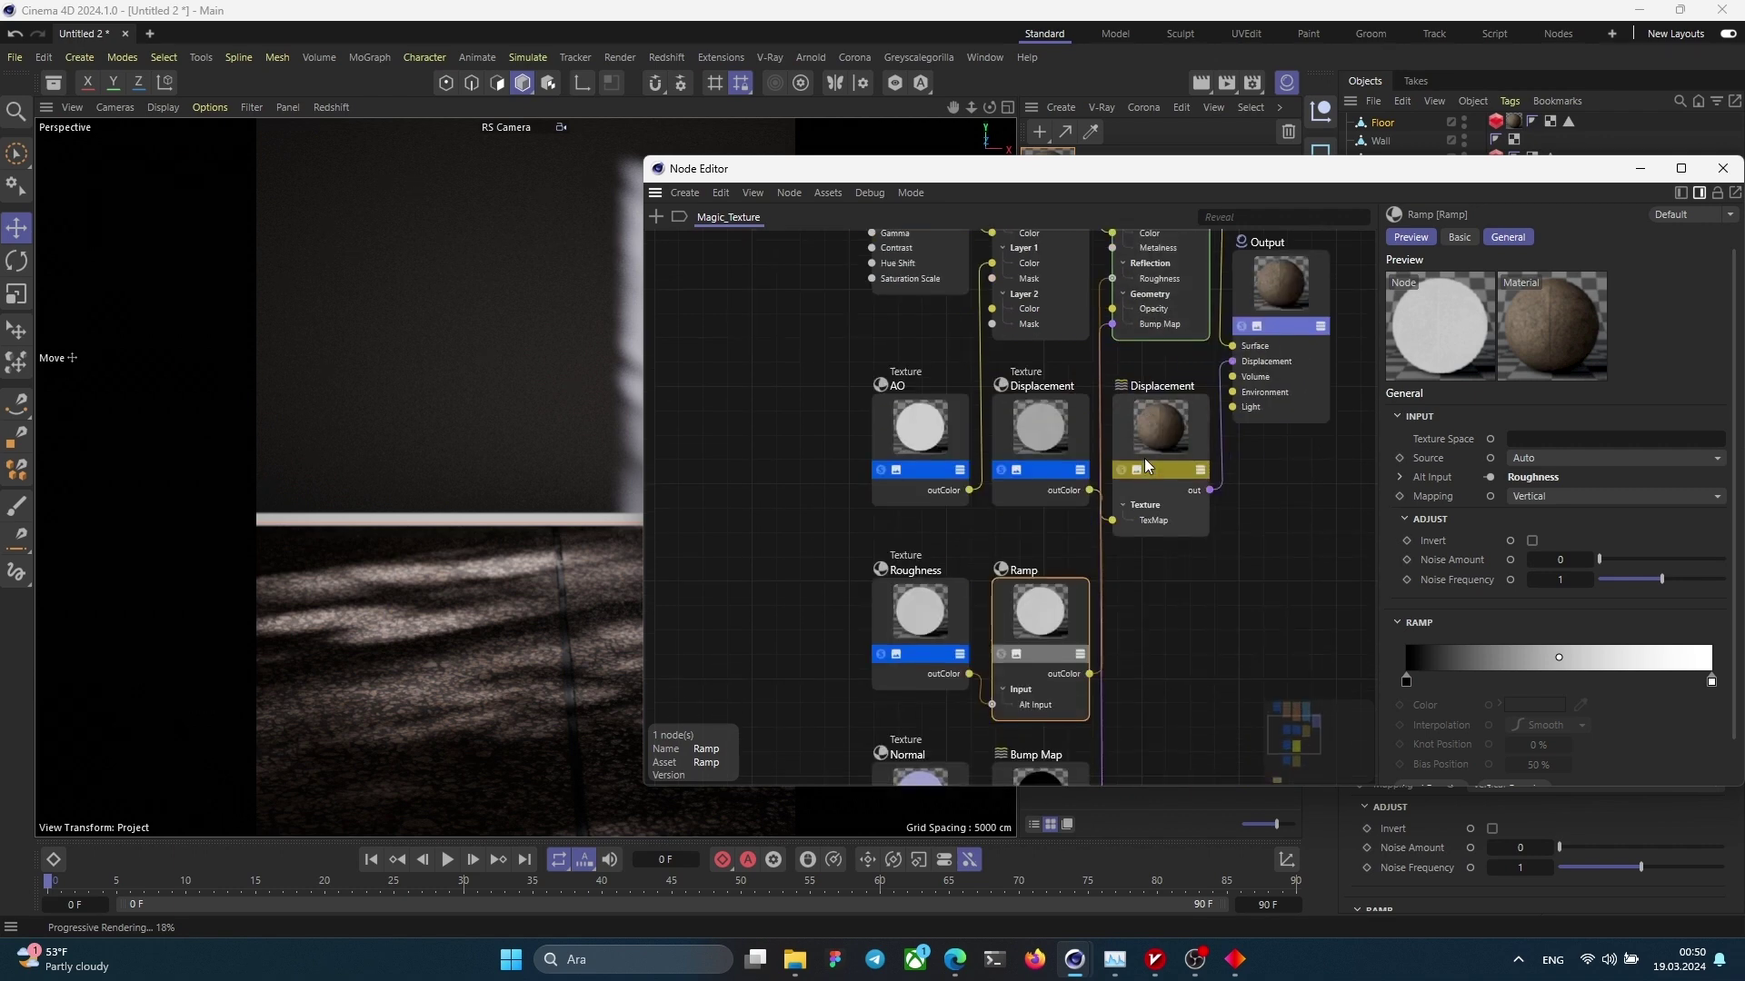
{"action": "scroll", "coordinate": [1143, 458], "scroll_direction": "up", "scroll_amount": 1}
Step: Check the AO, Color Layer, Color Correct, Base Color and Output nodes, ending on Displacement
{"action": "left_click", "coordinate": [907, 539]}
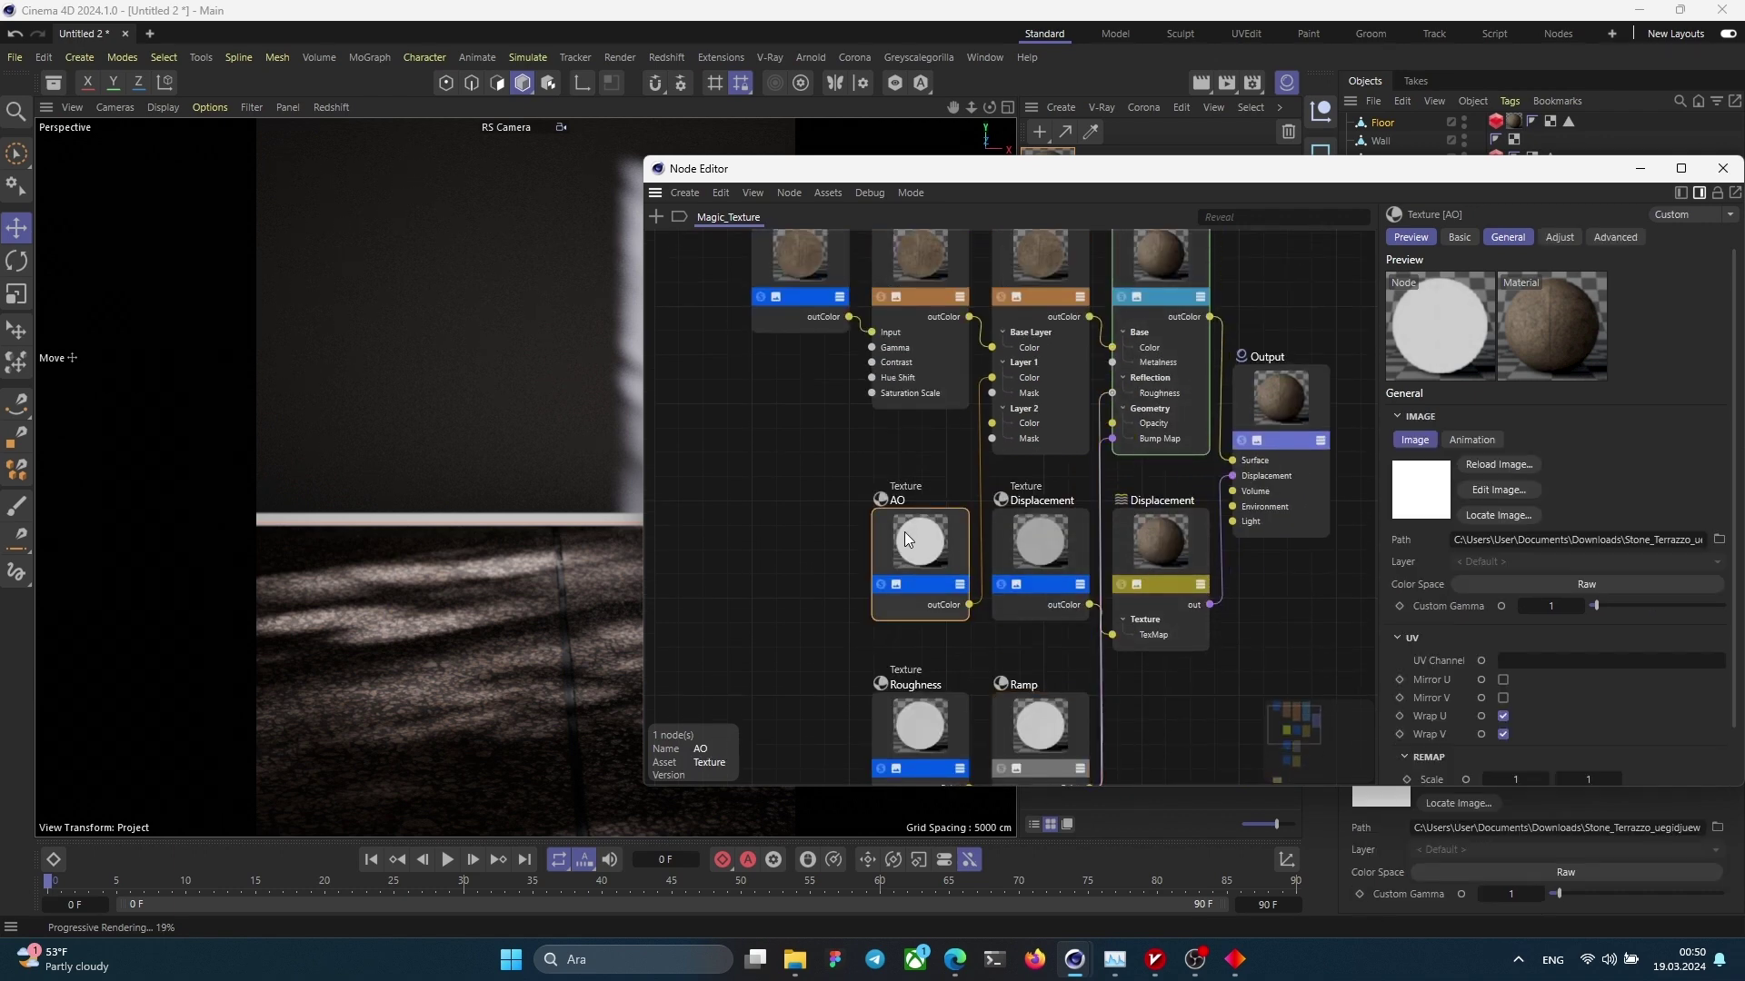
{"action": "scroll", "coordinate": [1137, 476], "scroll_direction": "up", "scroll_amount": 2}
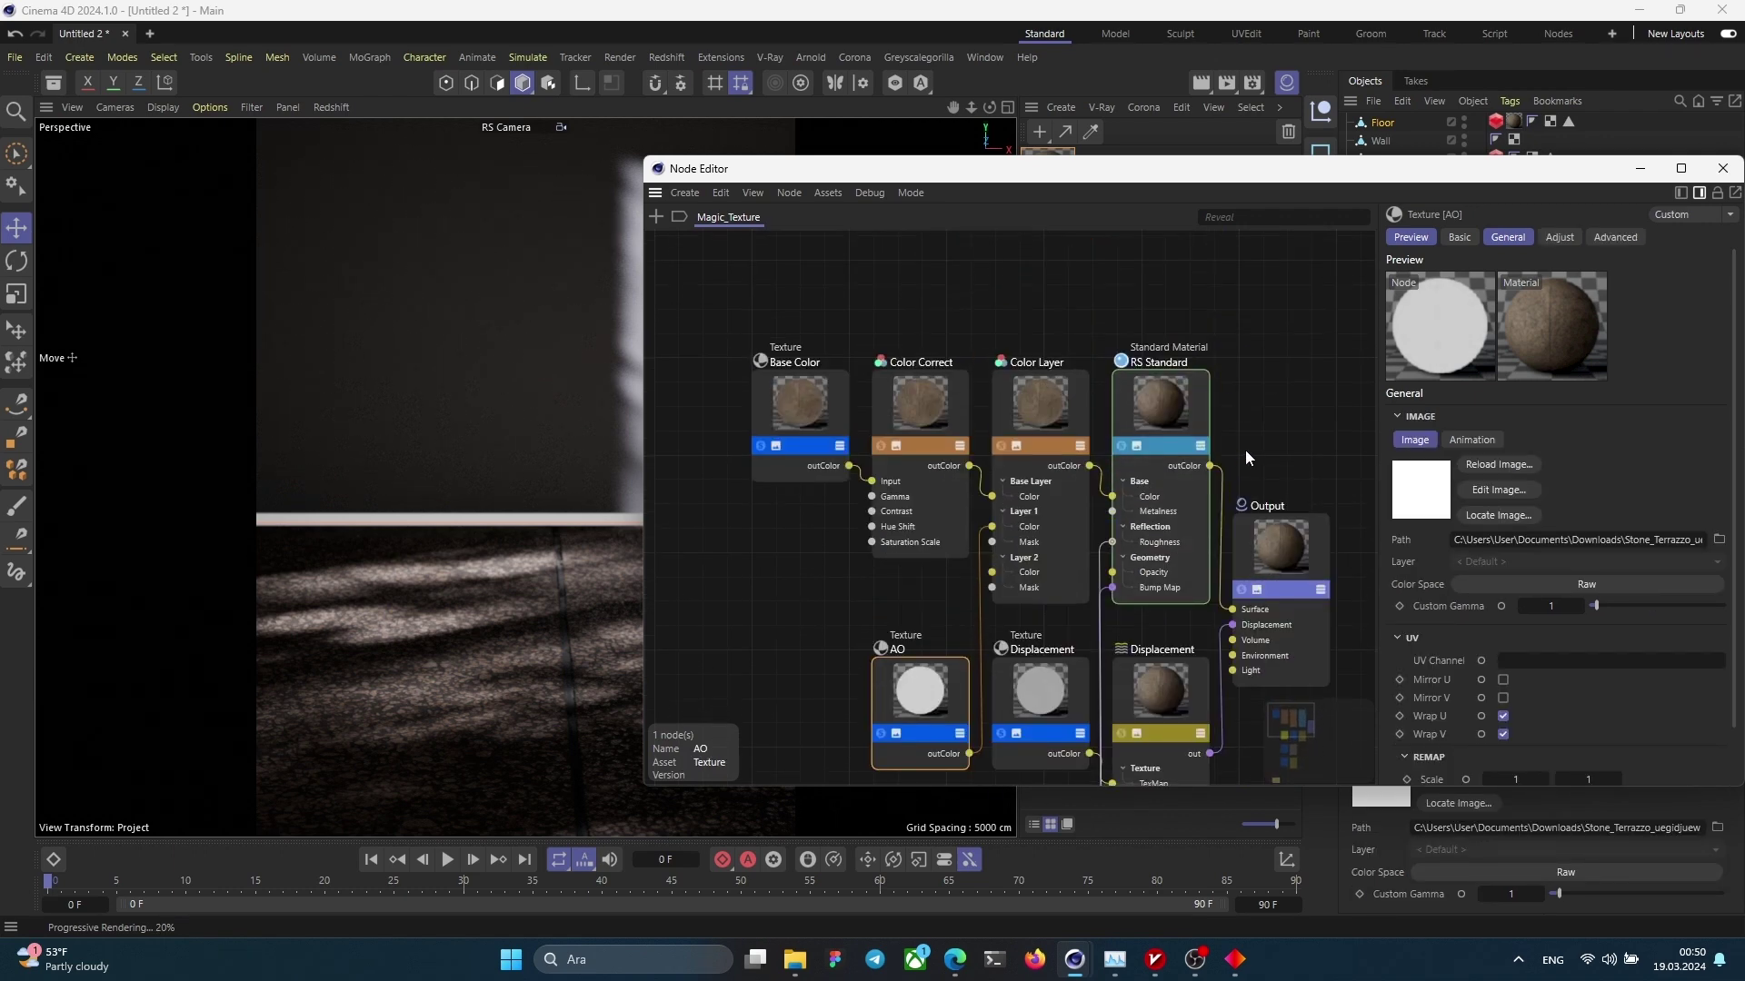
{"action": "left_click", "coordinate": [1032, 425]}
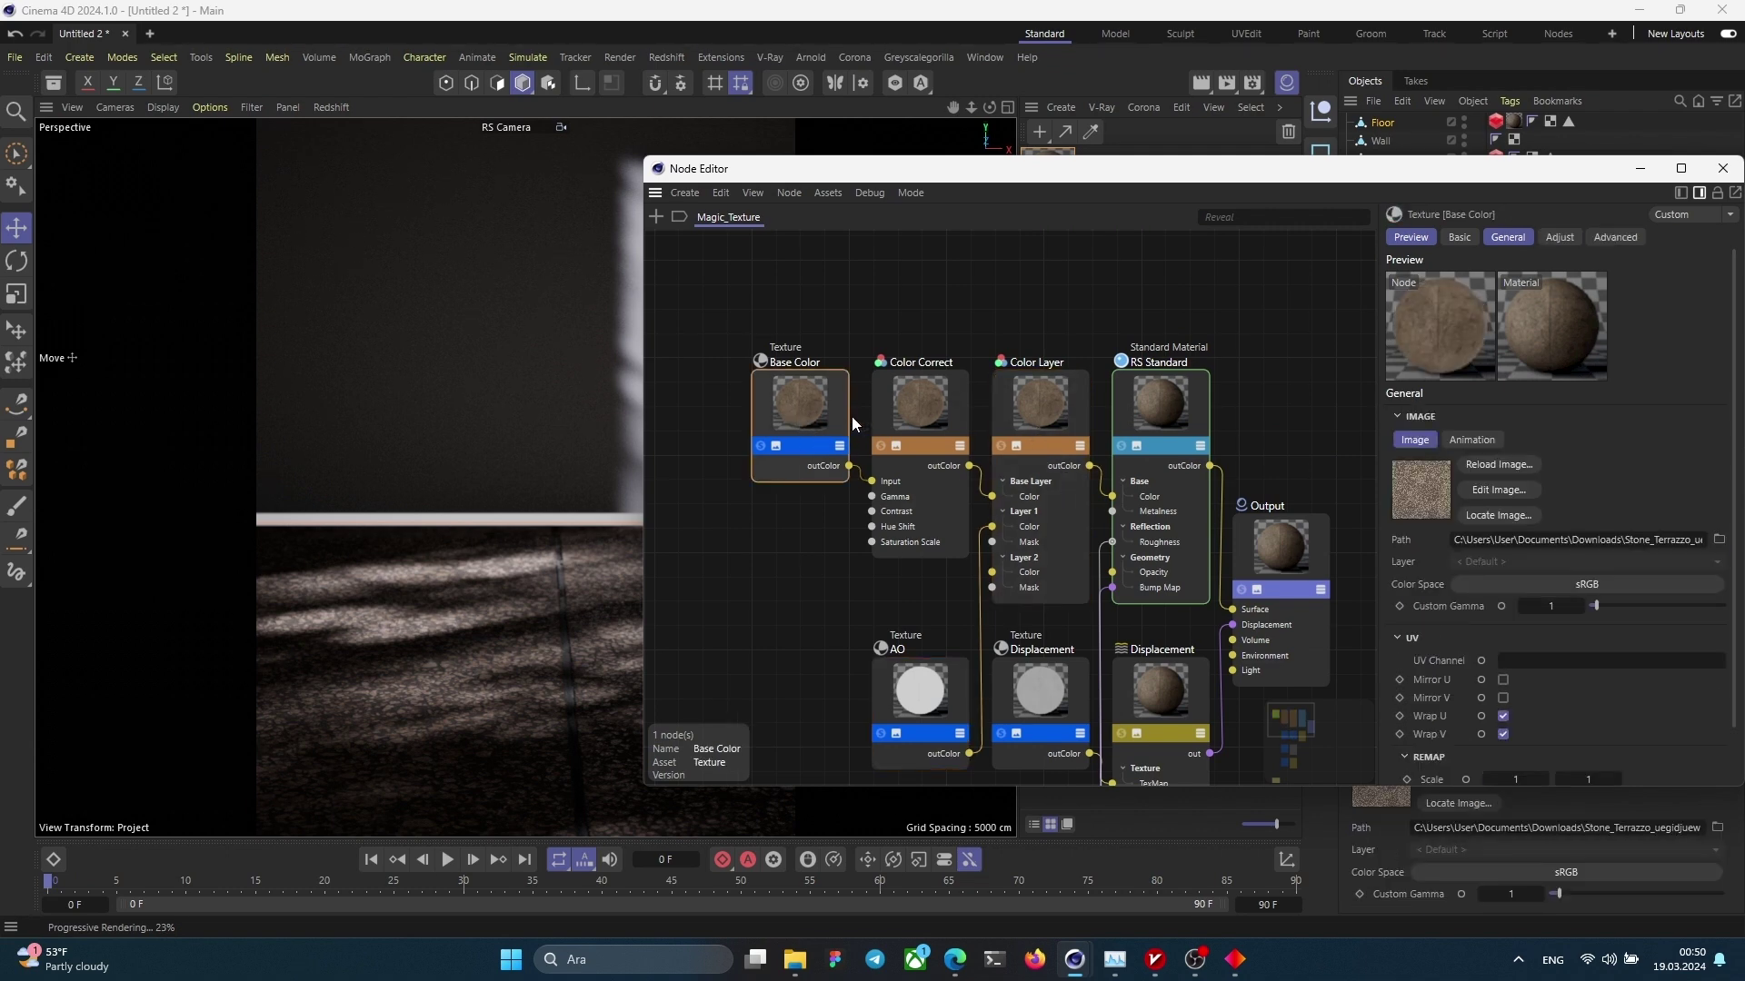
{"action": "left_click", "coordinate": [937, 430]}
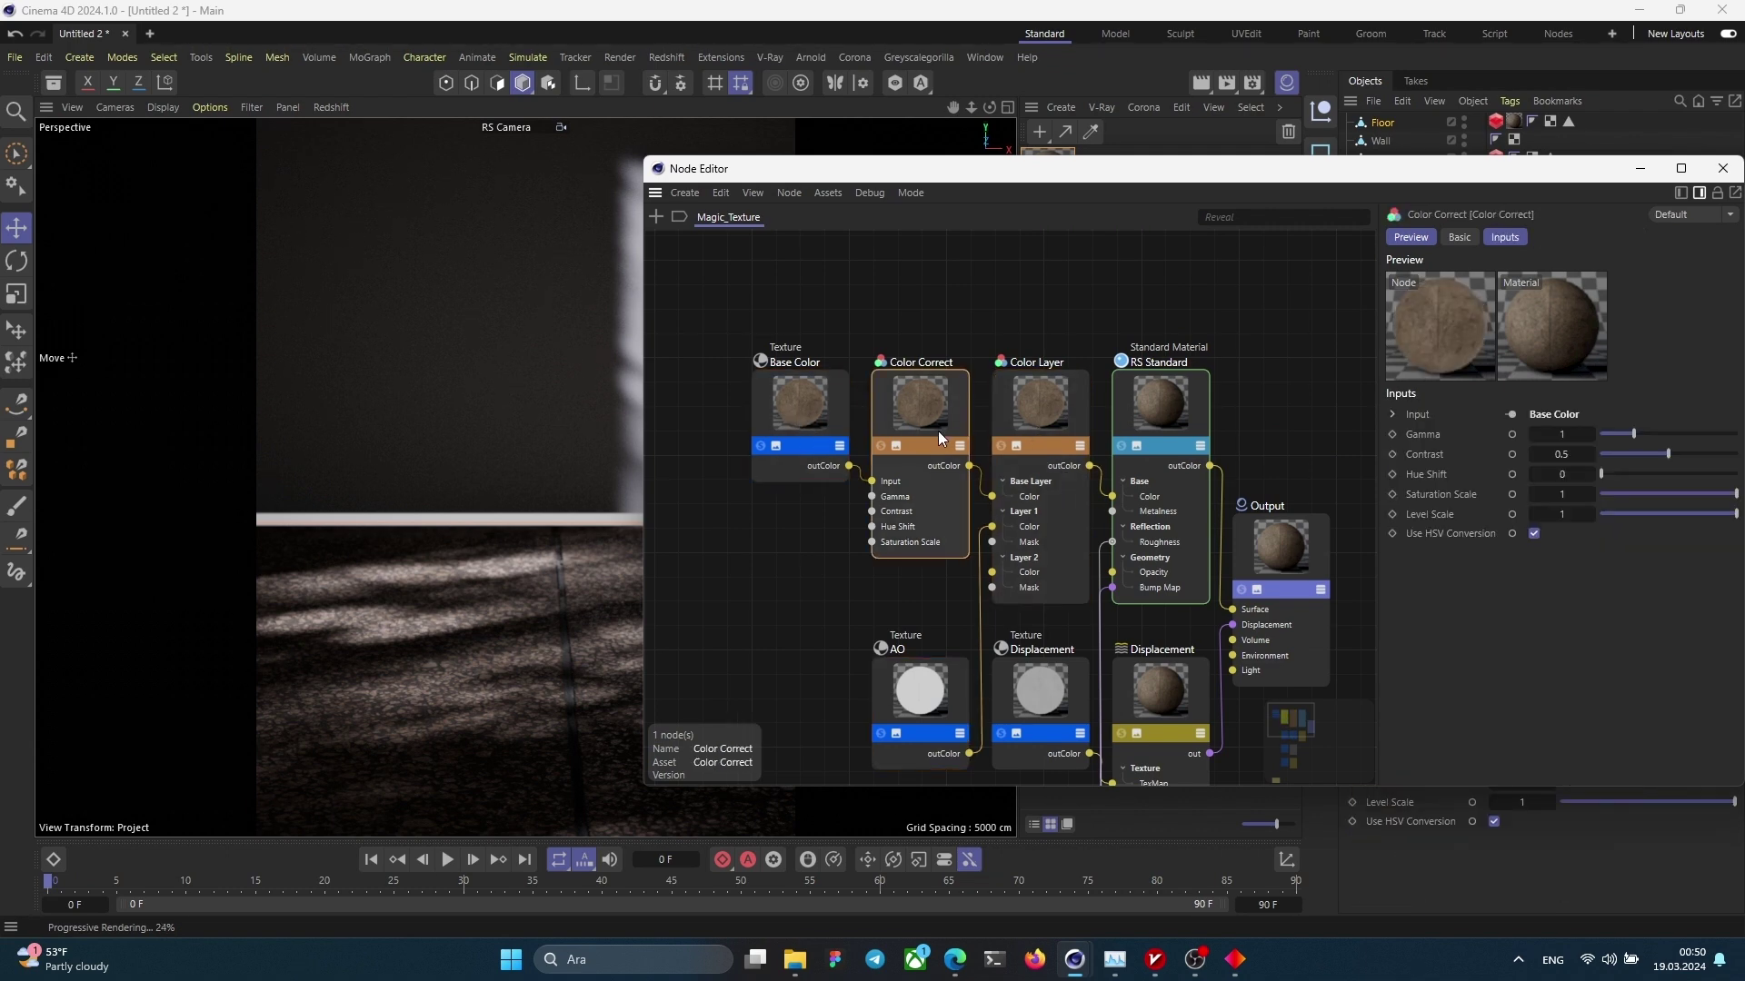
{"action": "left_click", "coordinate": [809, 407]}
{"action": "scroll", "coordinate": [1052, 534], "scroll_direction": "down", "scroll_amount": 5}
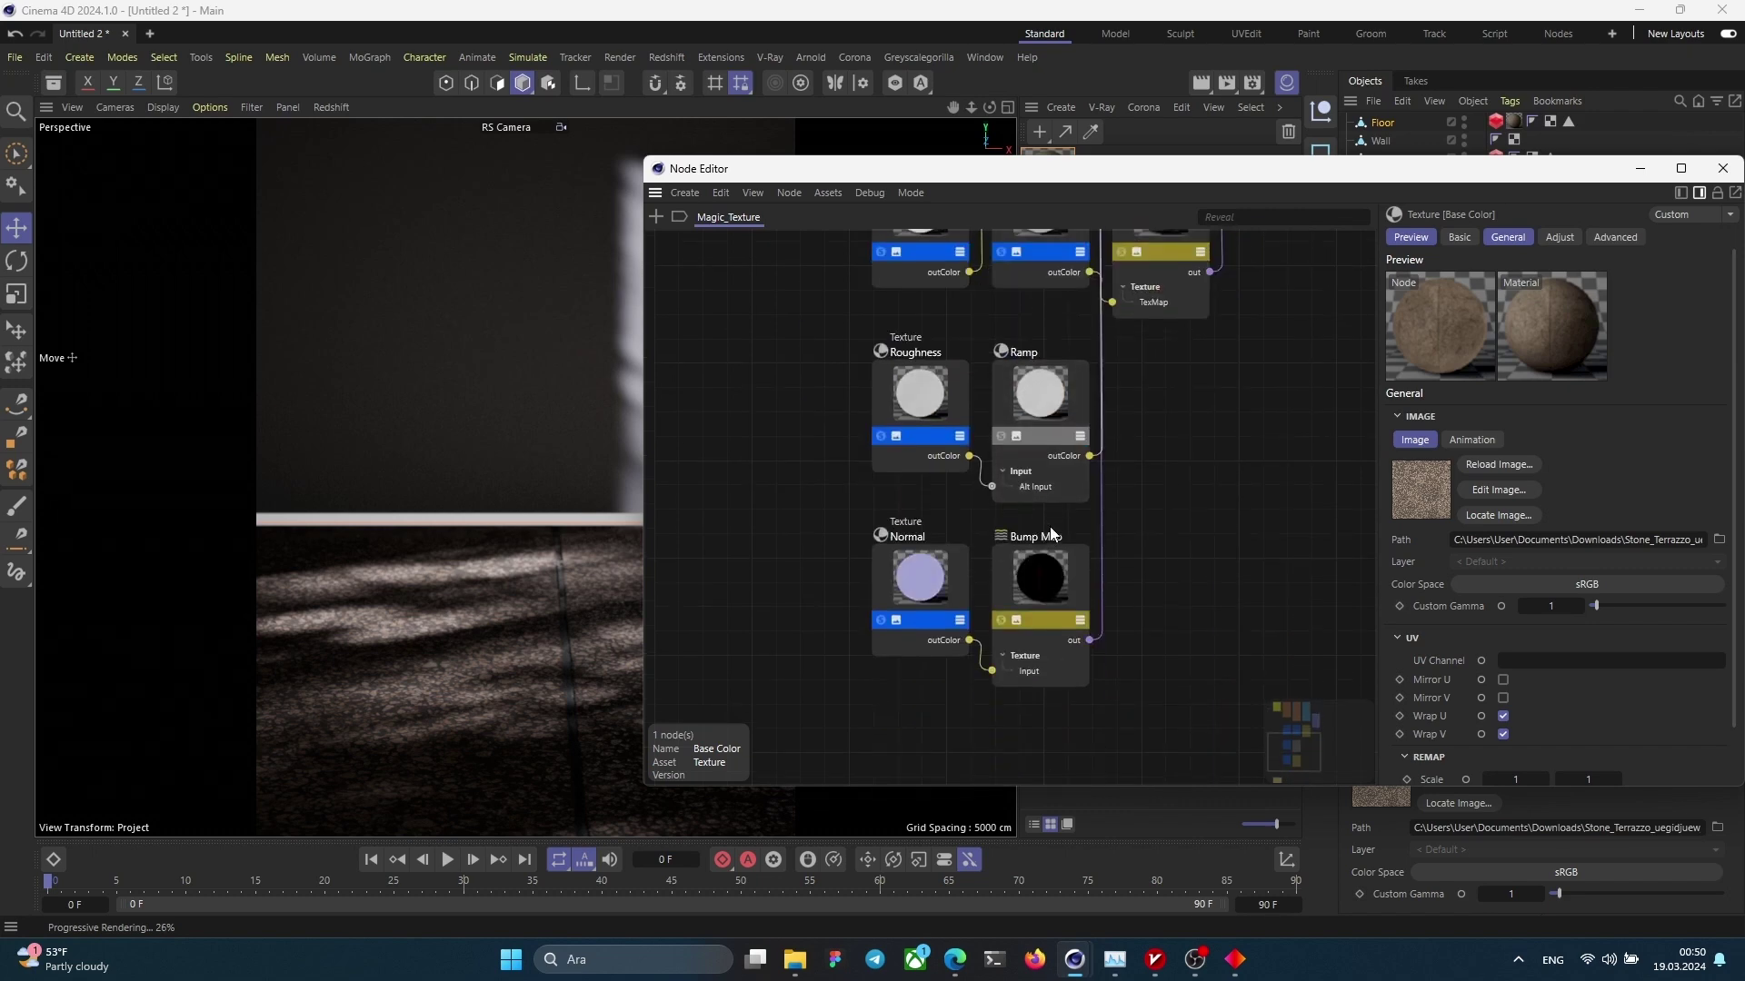
{"action": "scroll", "coordinate": [1049, 526], "scroll_direction": "up", "scroll_amount": 2}
{"action": "left_click", "coordinate": [1043, 514]}
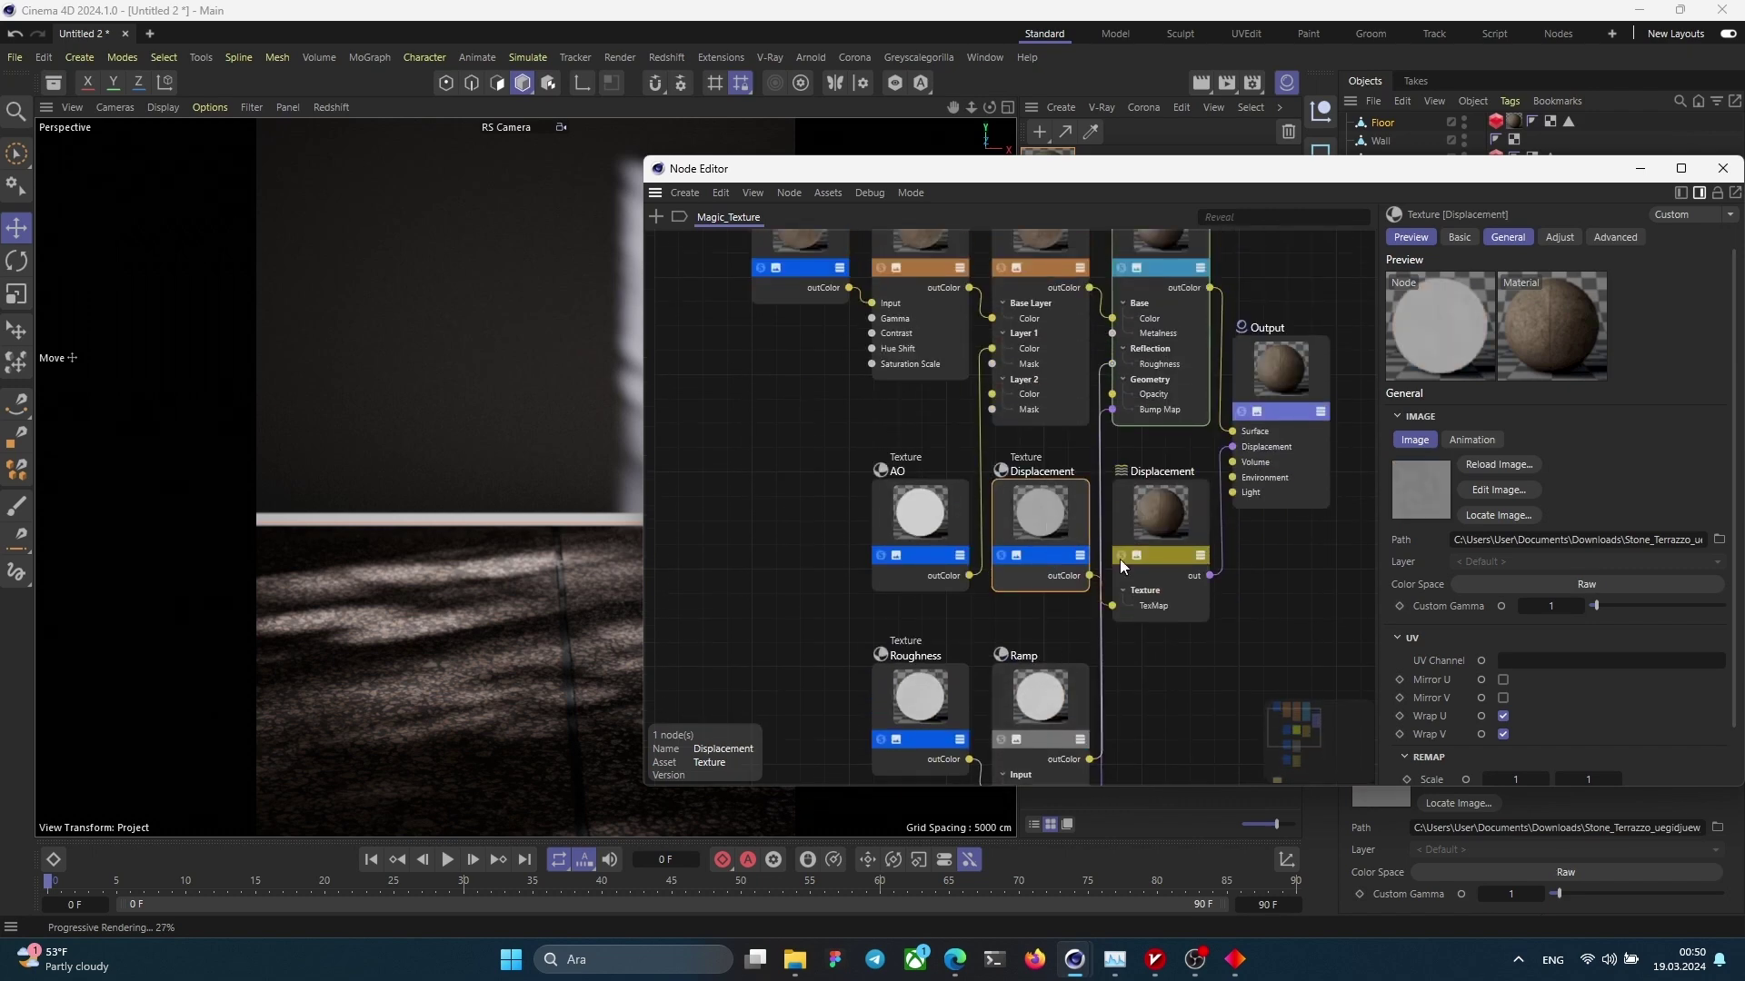
{"action": "left_click", "coordinate": [1185, 516]}
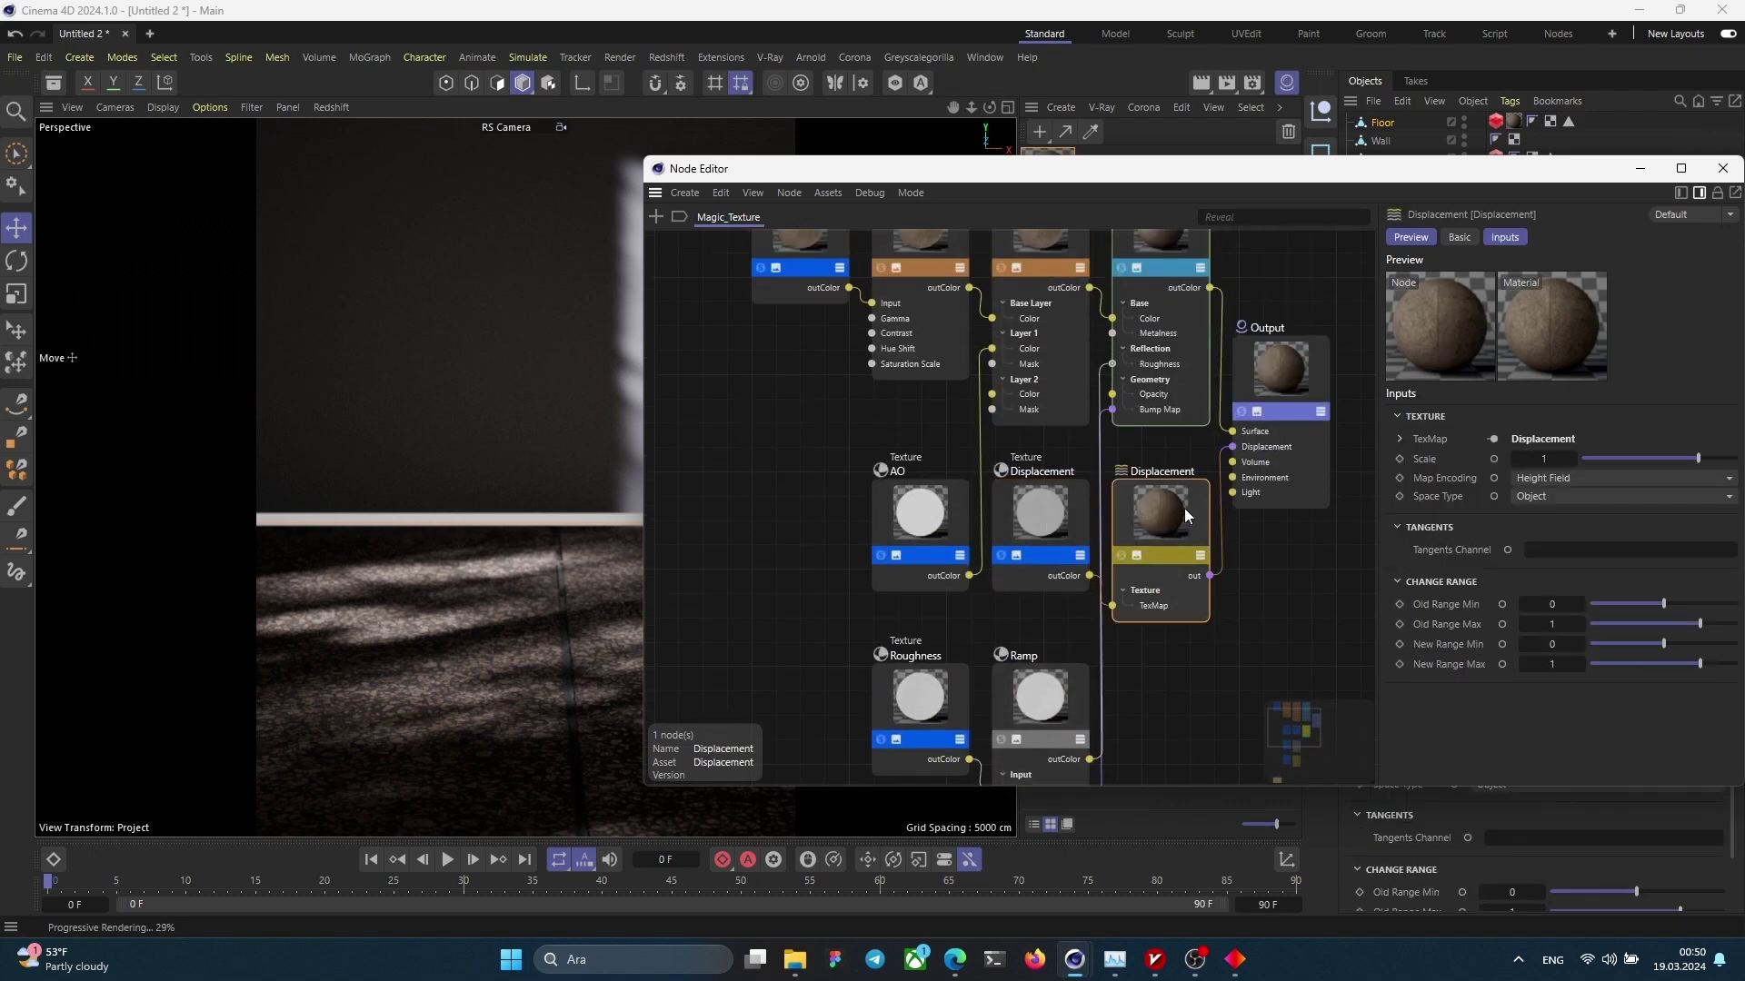
{"action": "scroll", "coordinate": [1326, 591], "scroll_direction": "up", "scroll_amount": 2}
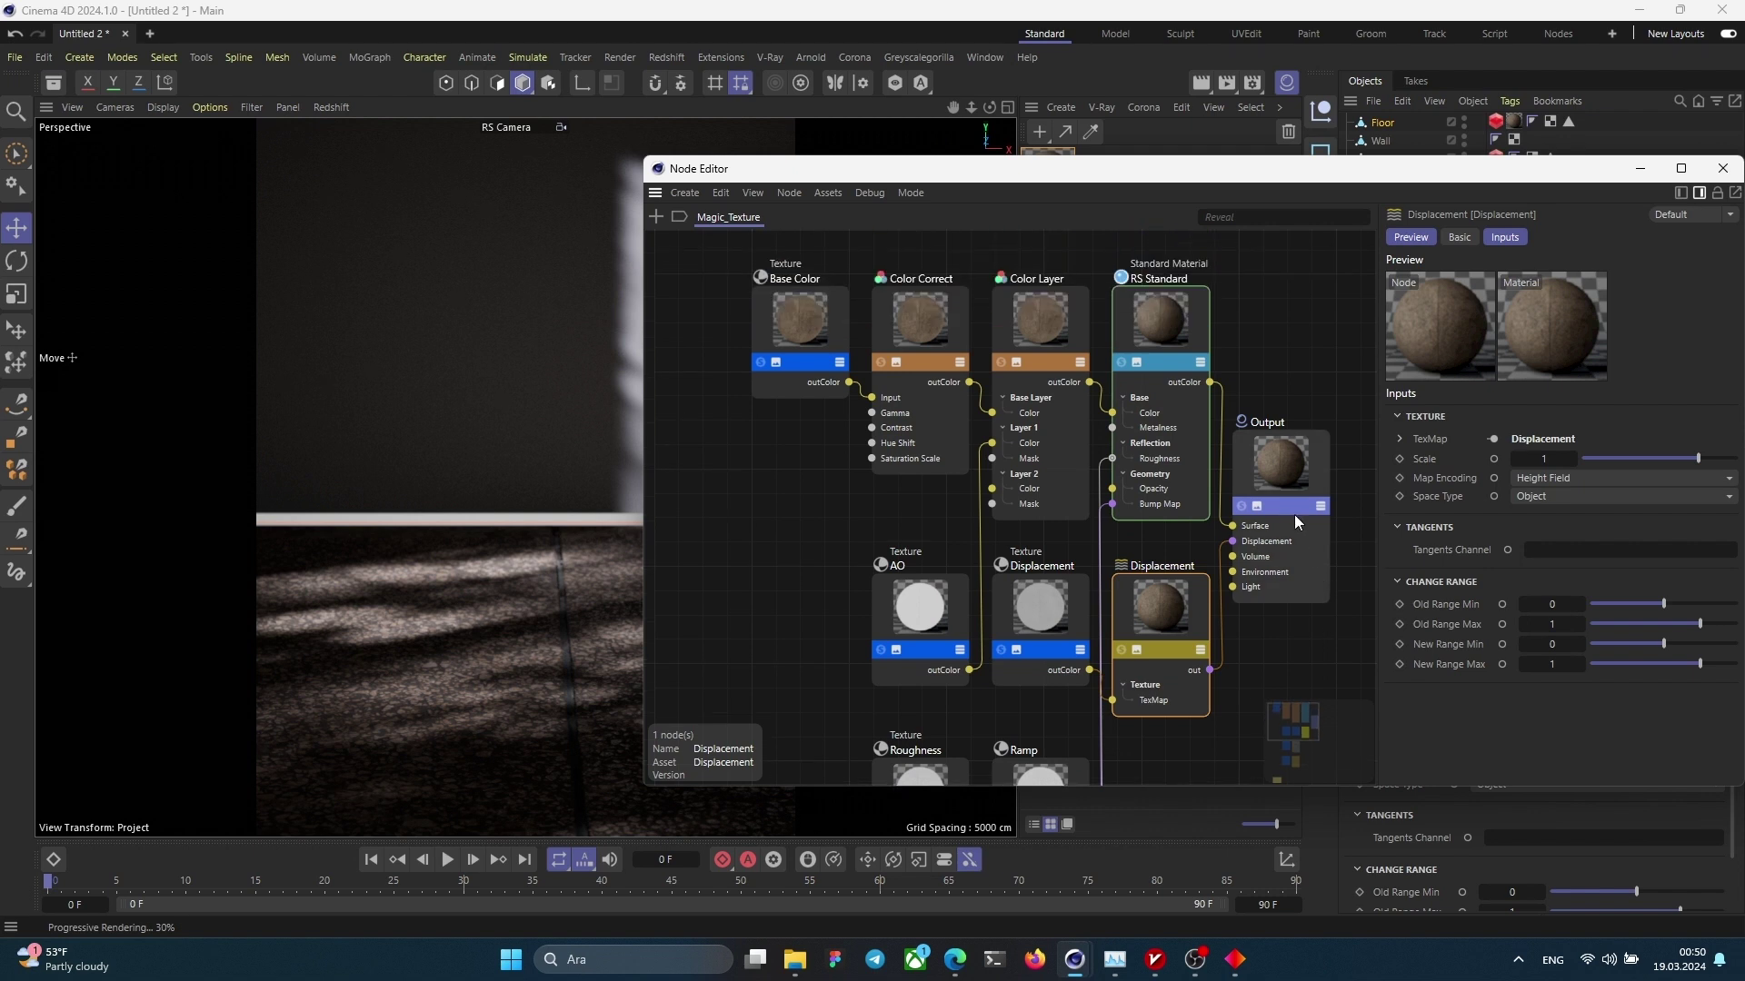
{"action": "left_click", "coordinate": [1271, 471]}
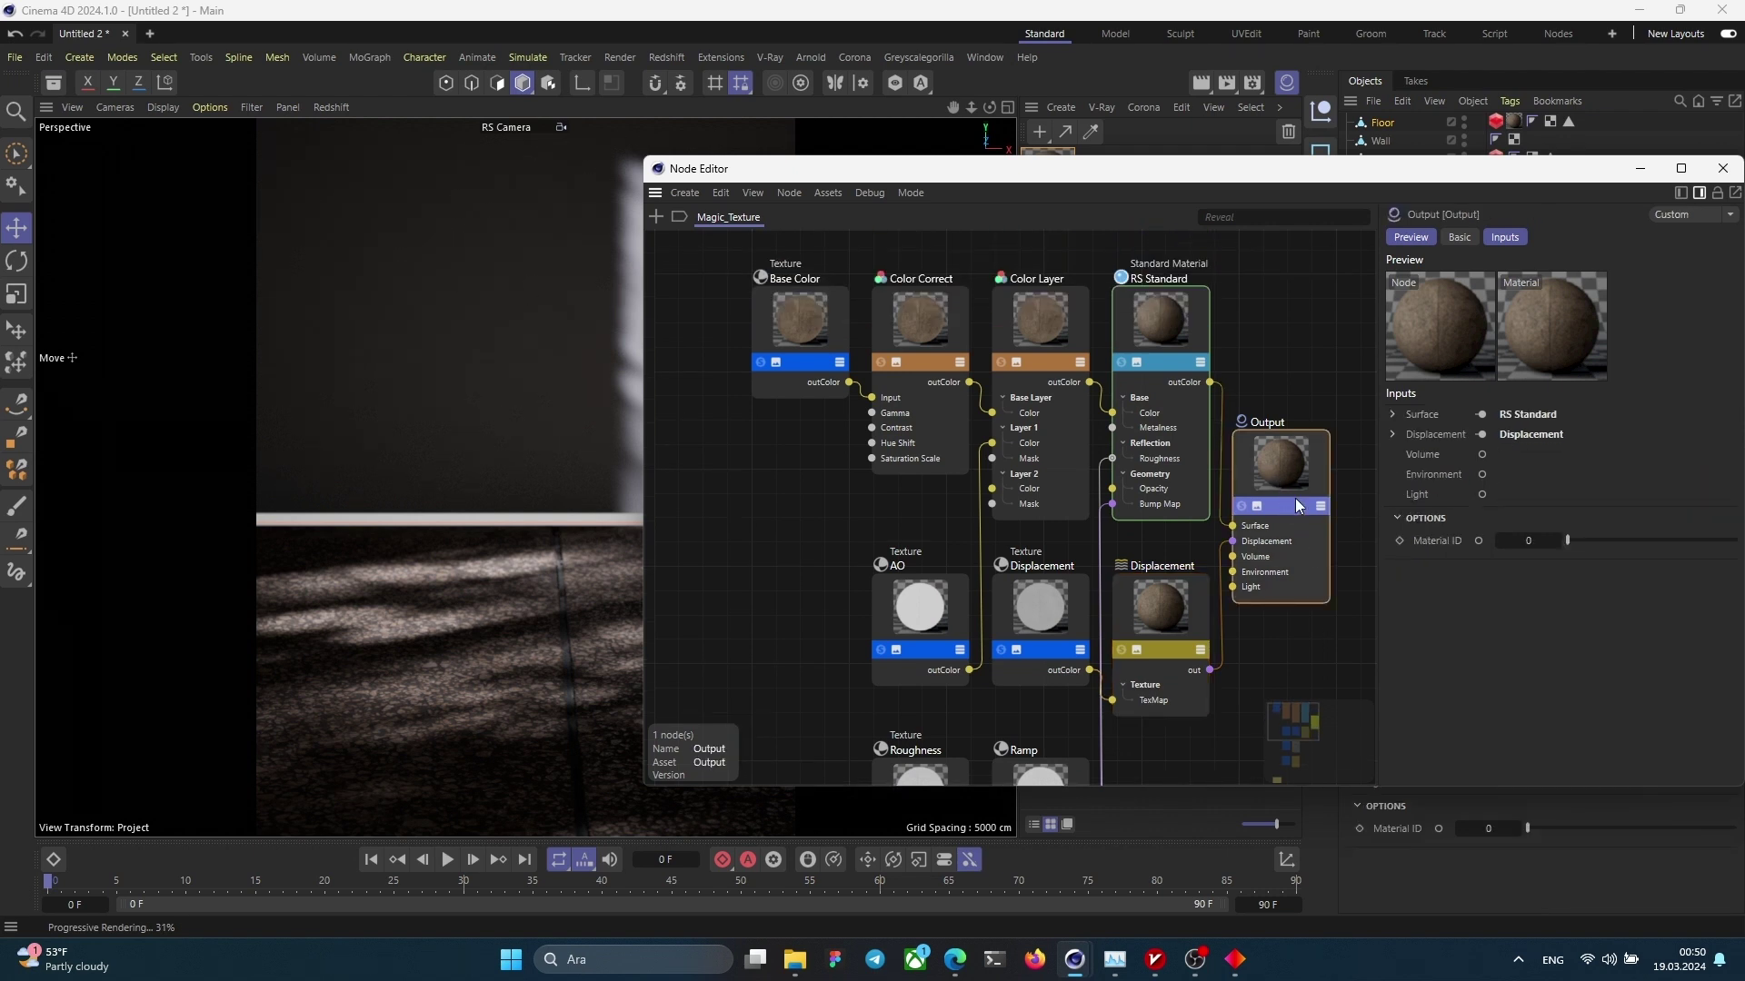
{"action": "left_click", "coordinate": [1191, 602]}
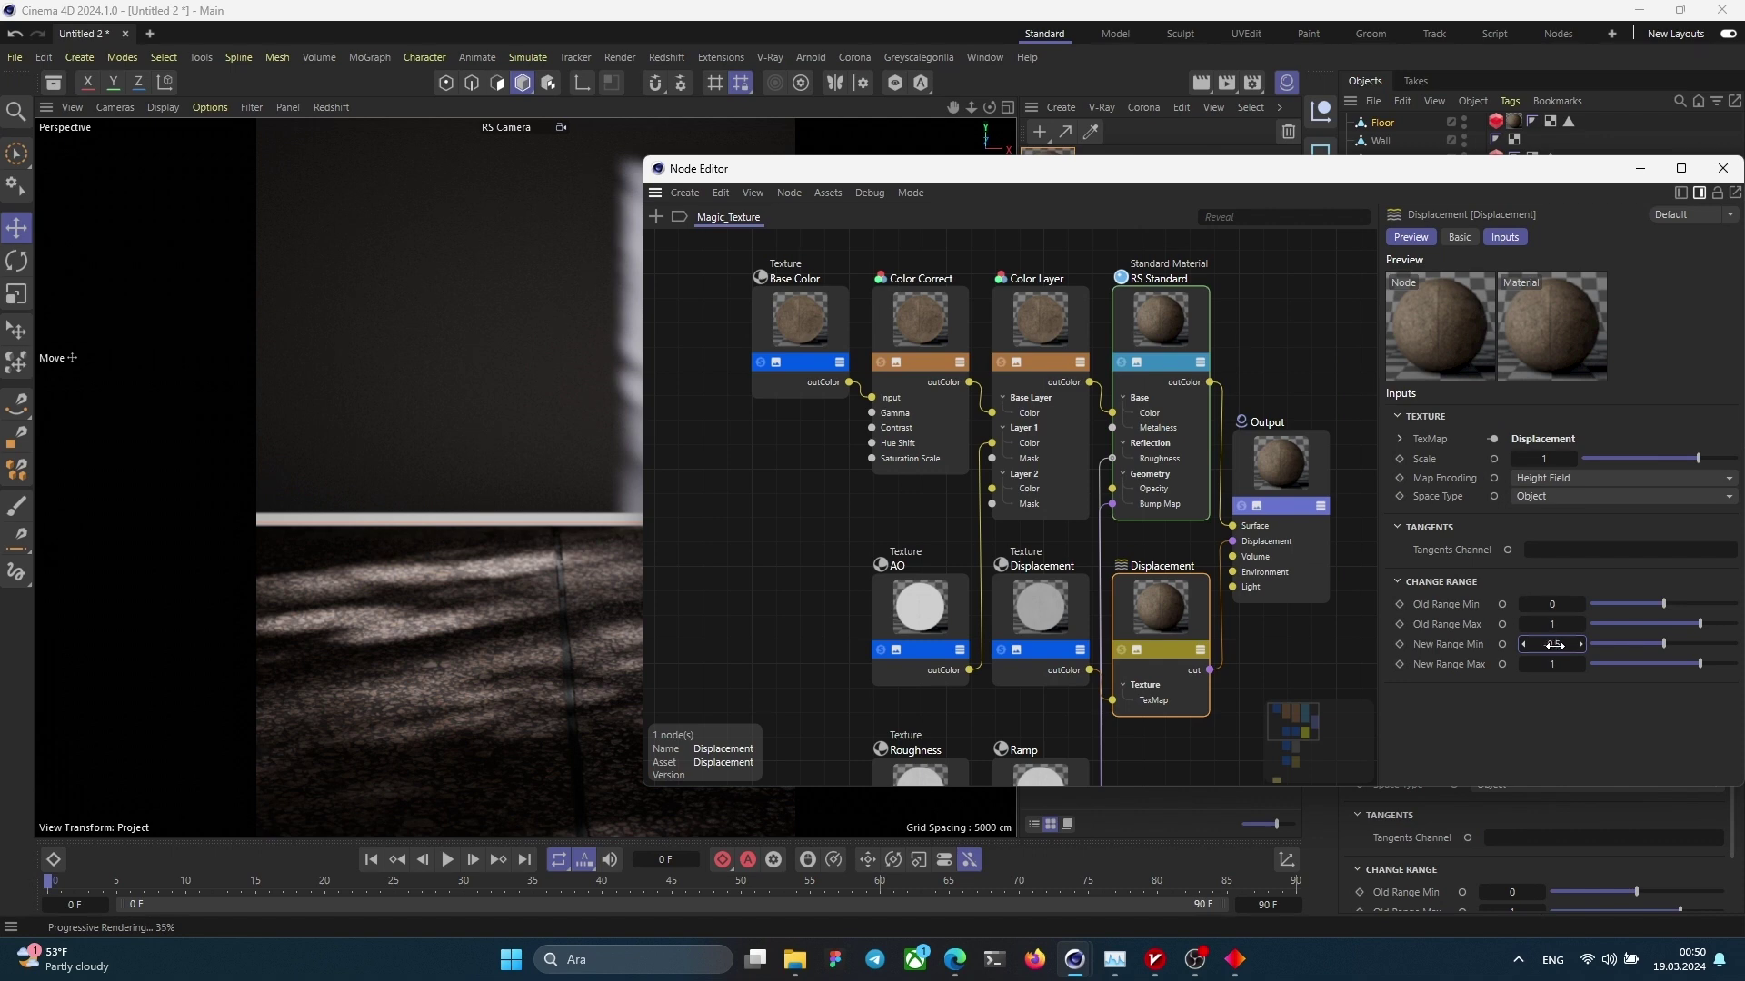
Step: Set the Displacement node's Change Range new min to -0.5 and max to 0.5
{"action": "key", "text": "Tab"}
{"action": "type", "text": "0.5"}
{"action": "key", "text": "Return"}
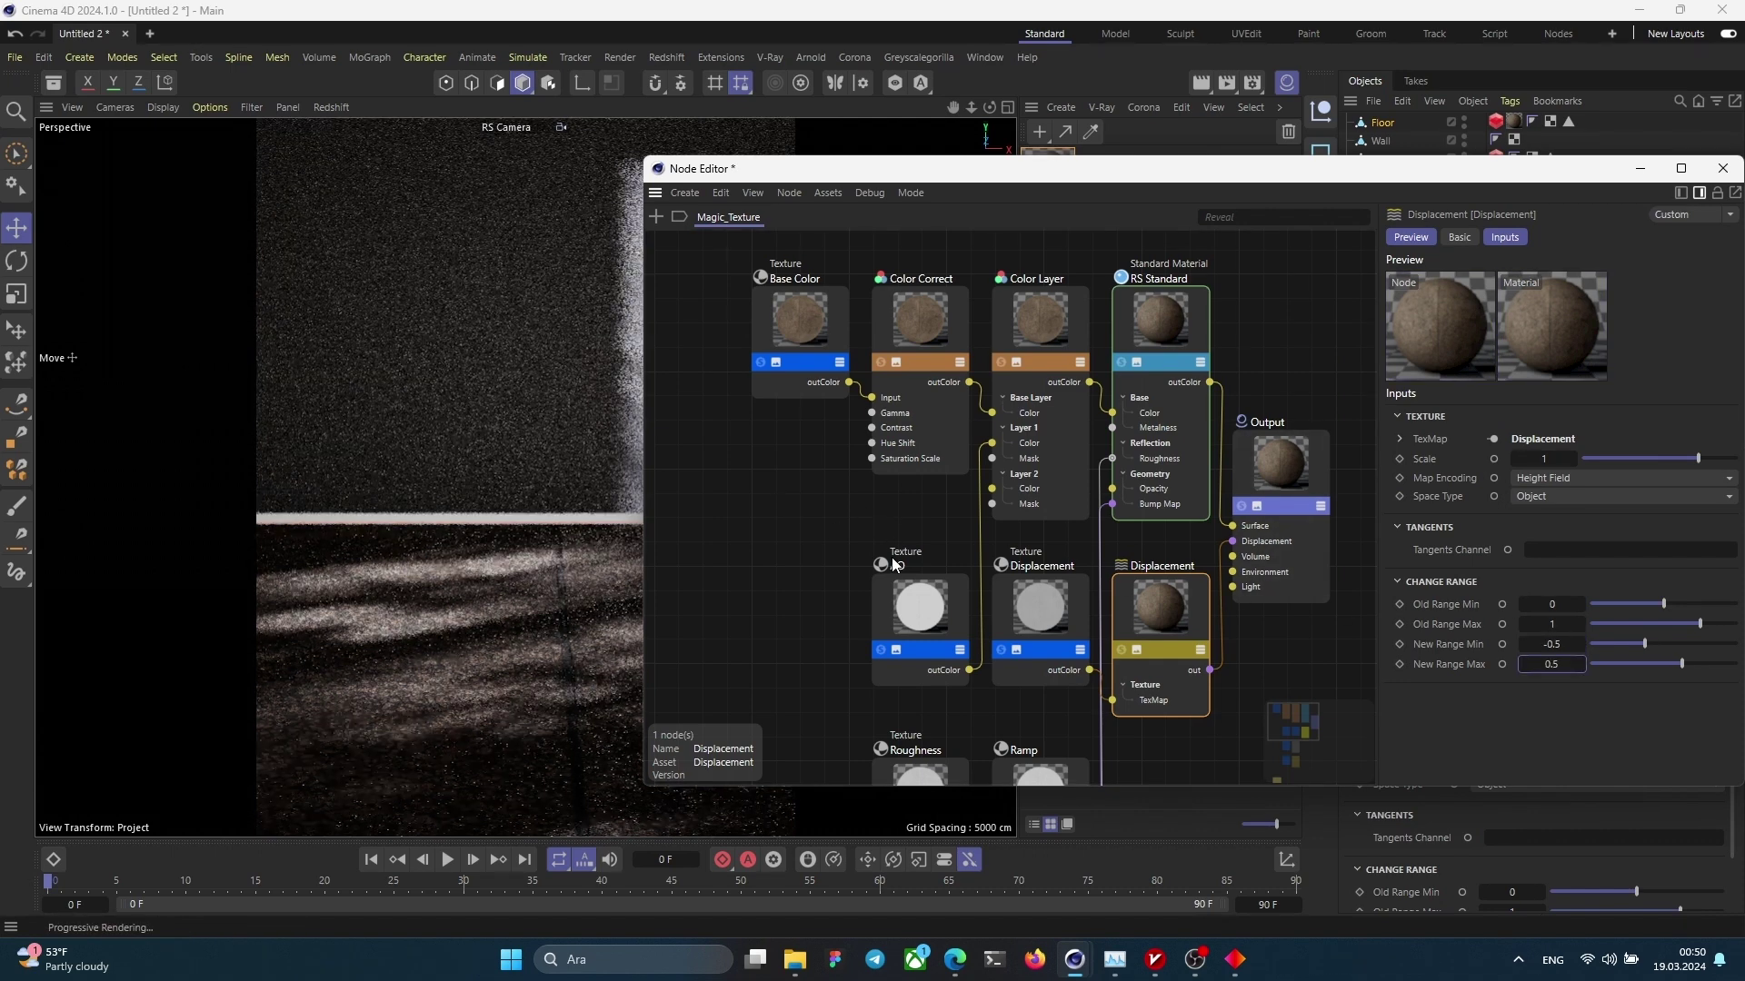
{"action": "left_click", "coordinate": [790, 439]}
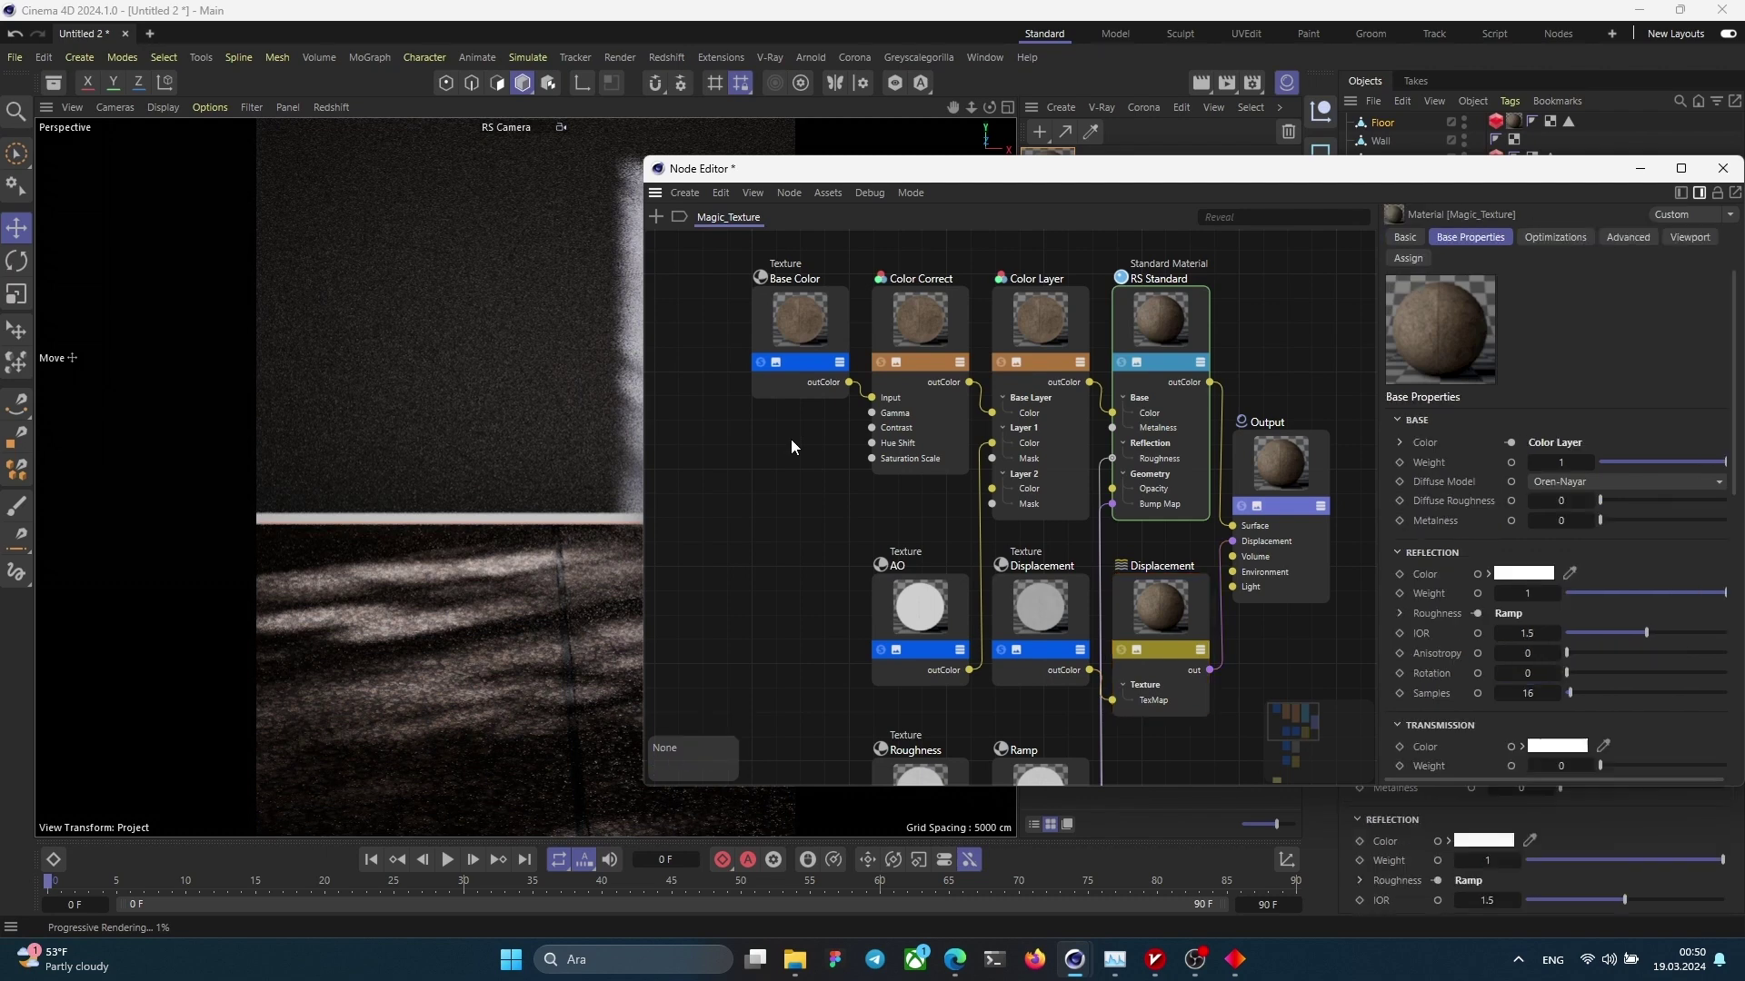
{"action": "left_click", "coordinate": [793, 324]}
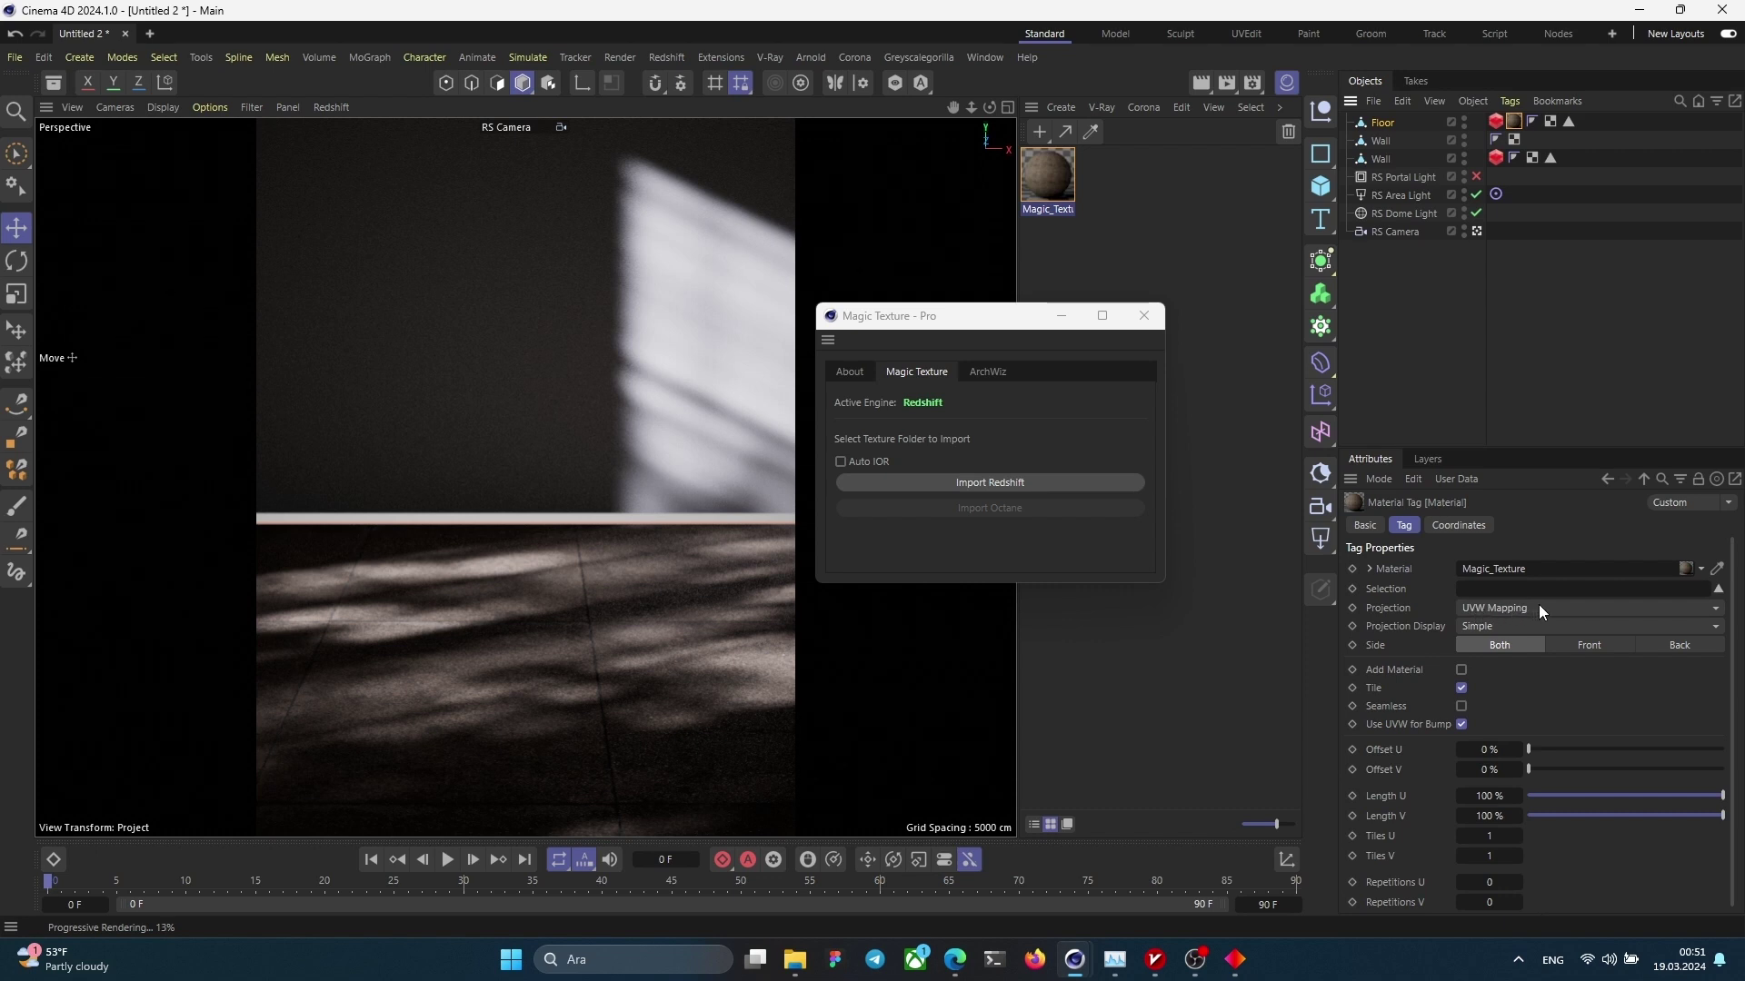
Step: Lower the Floor RS Object tag's tessellation Minimum Edge Length to 2
{"action": "left_click", "coordinate": [1495, 122]}
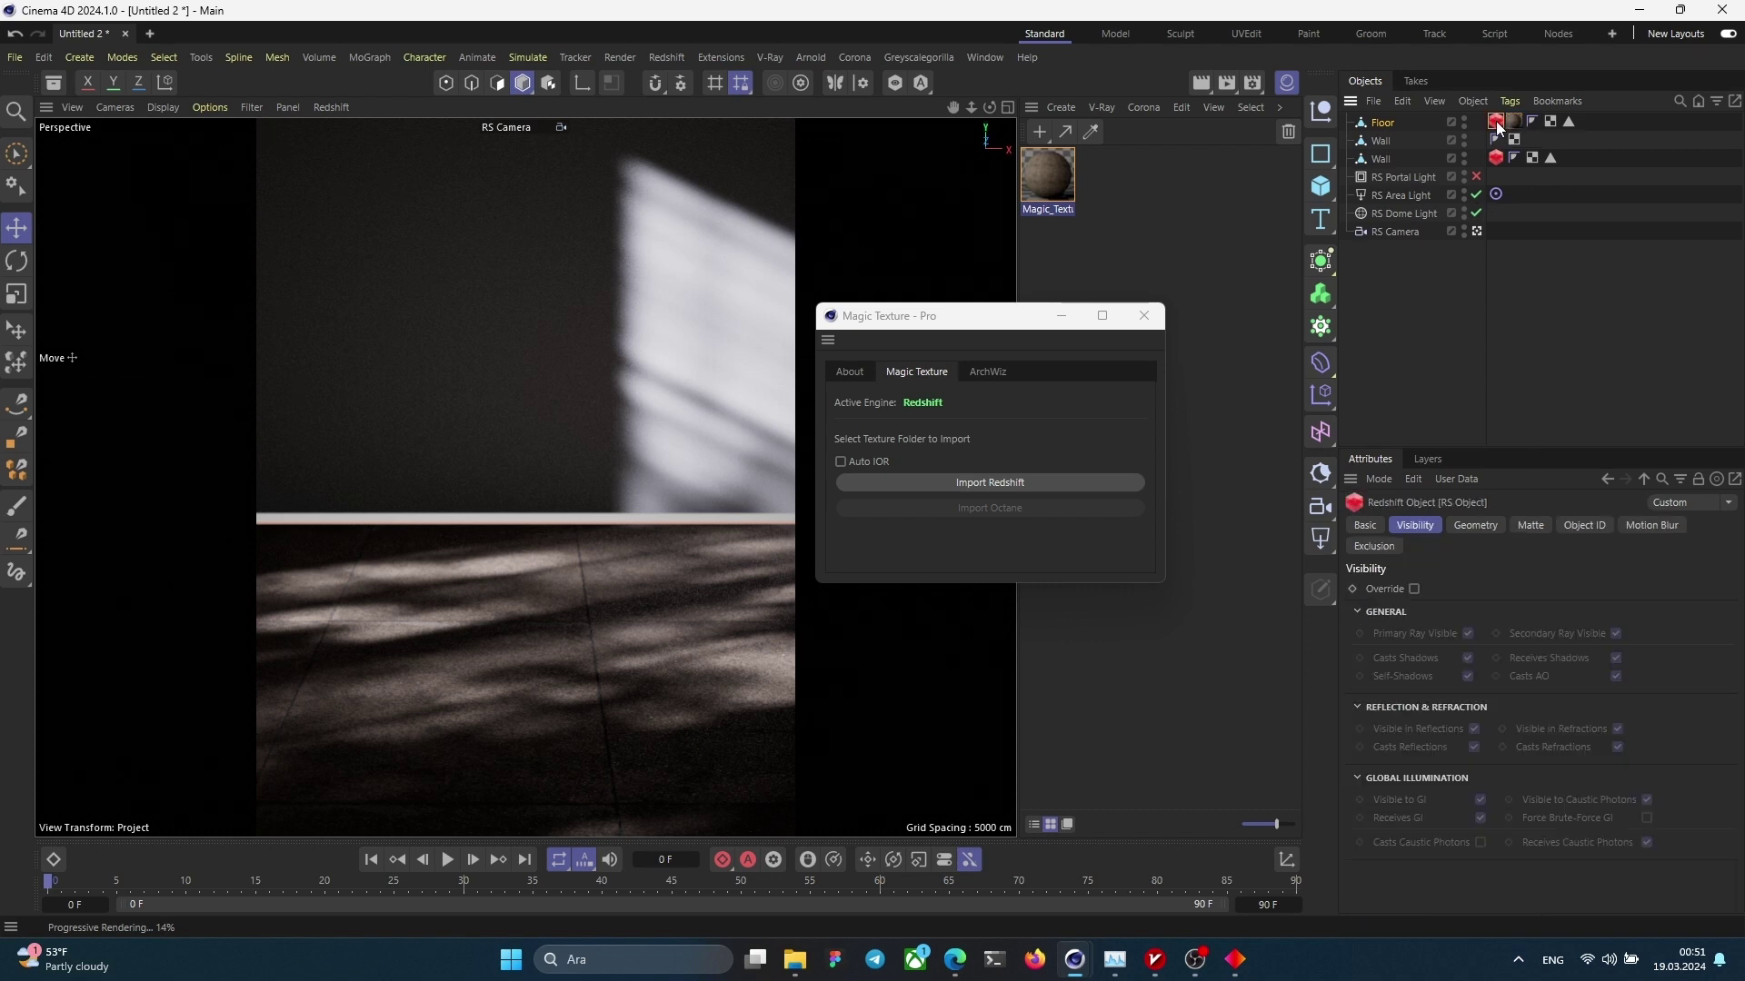
{"action": "left_click", "coordinate": [1485, 523]}
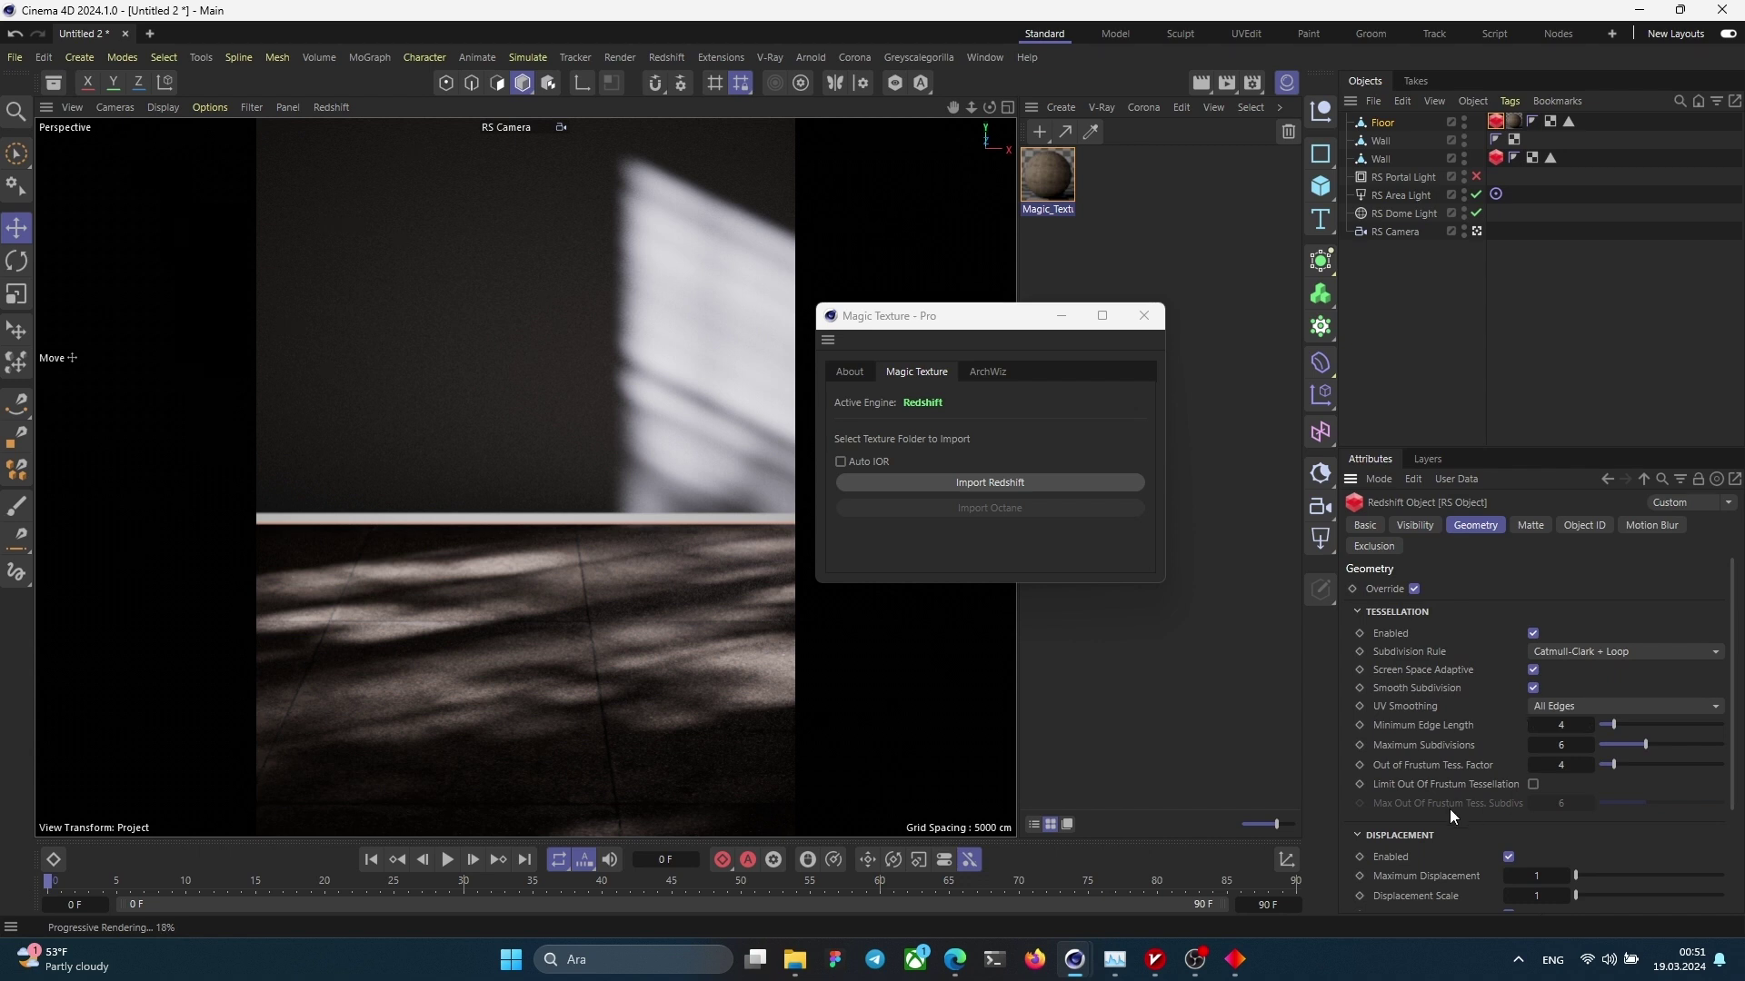
{"action": "scroll", "coordinate": [1448, 809], "scroll_direction": "down", "scroll_amount": 1}
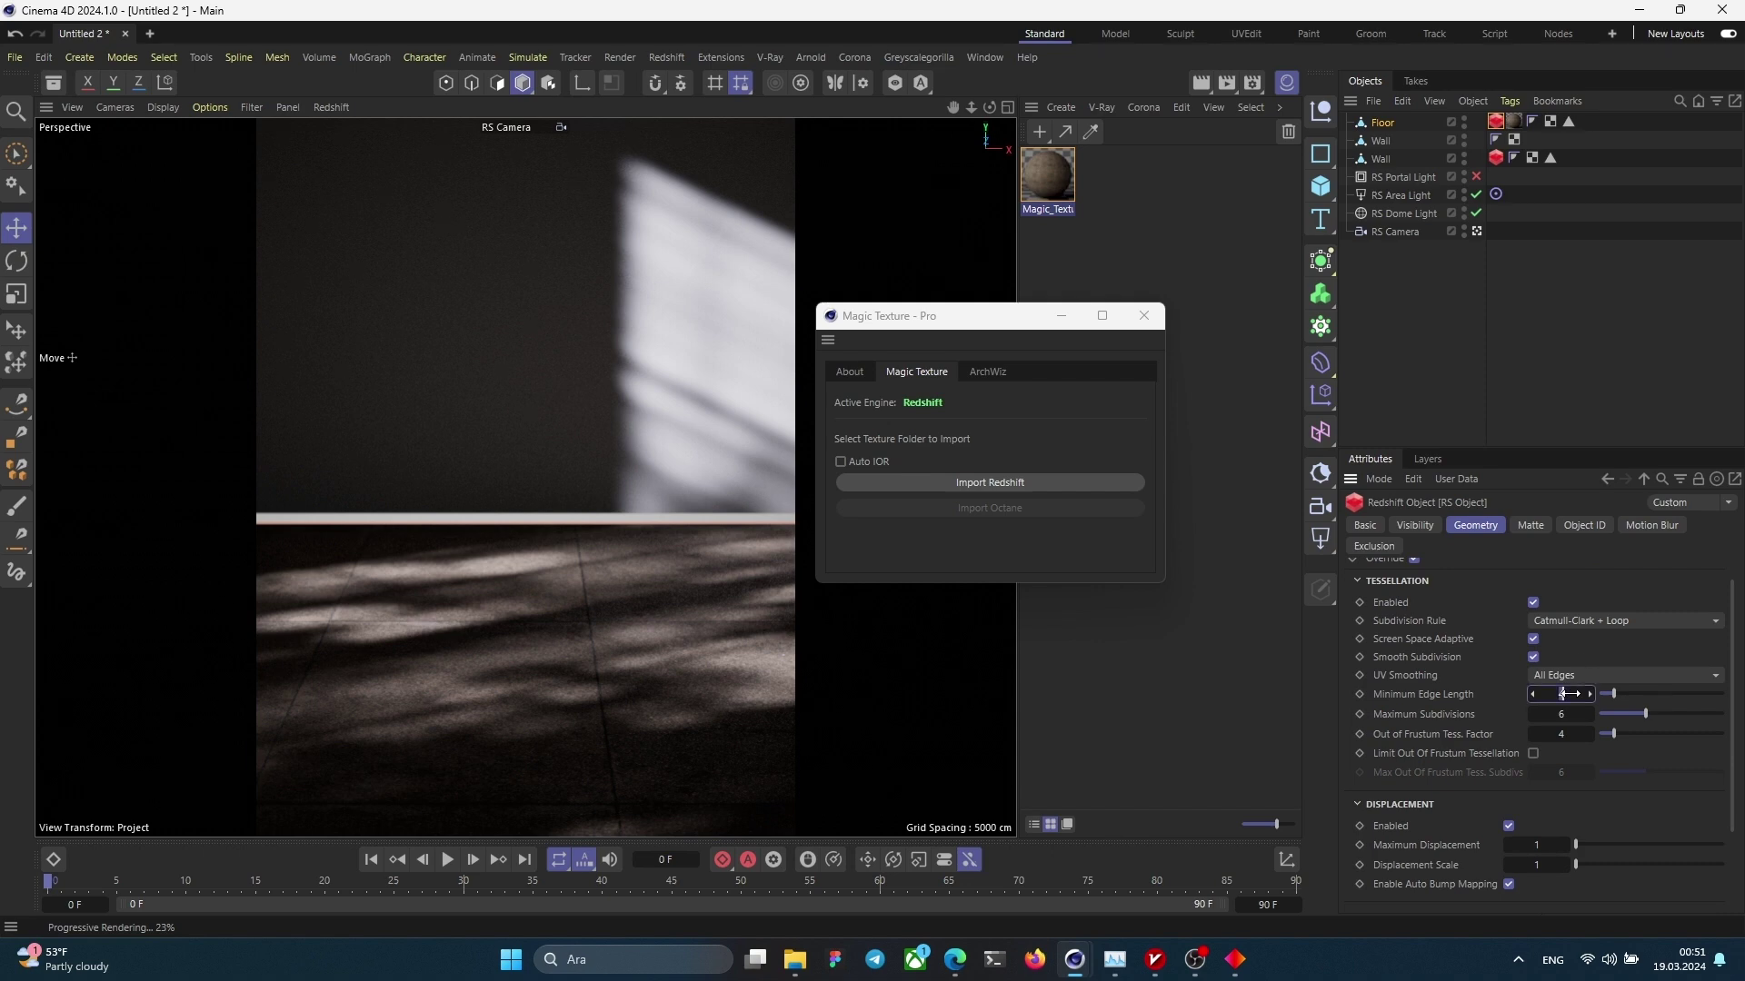
{"action": "left_click_drag", "start_coordinate": [1570, 693], "coordinate": [1568, 694]}
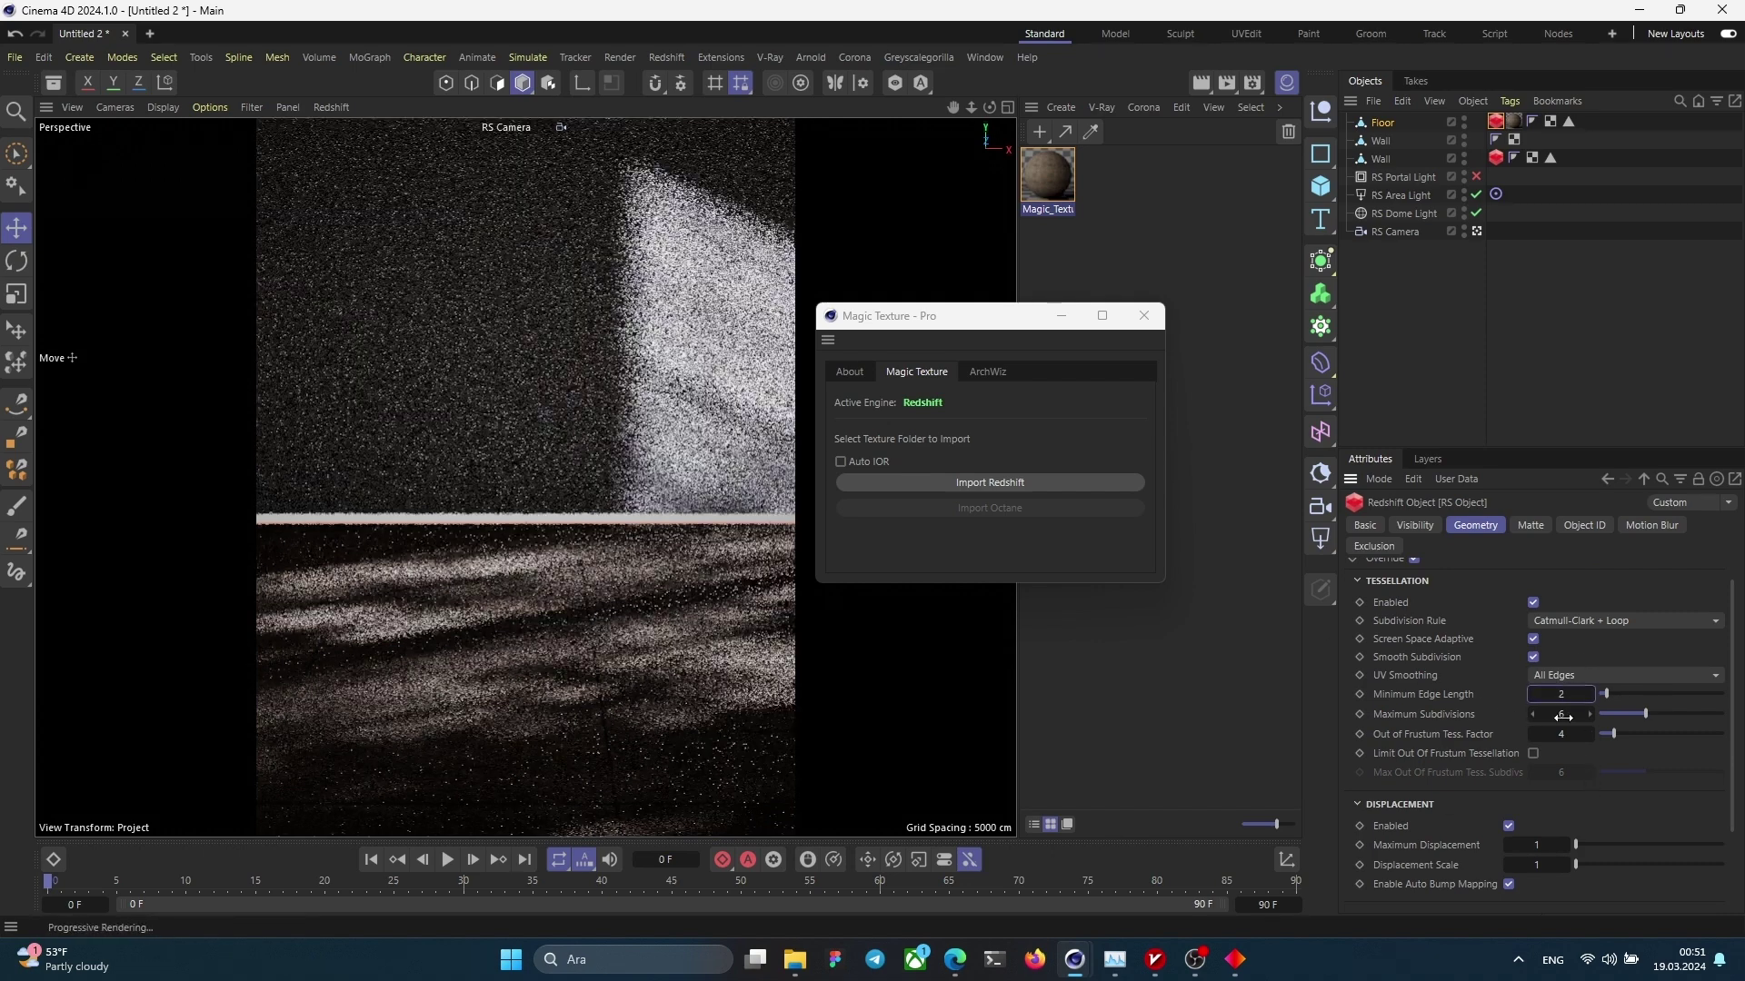
{"action": "left_click", "coordinate": [1560, 713]}
Step: Set the Floor object's Y position to 0 cm
{"action": "left_click", "coordinate": [1637, 414]}
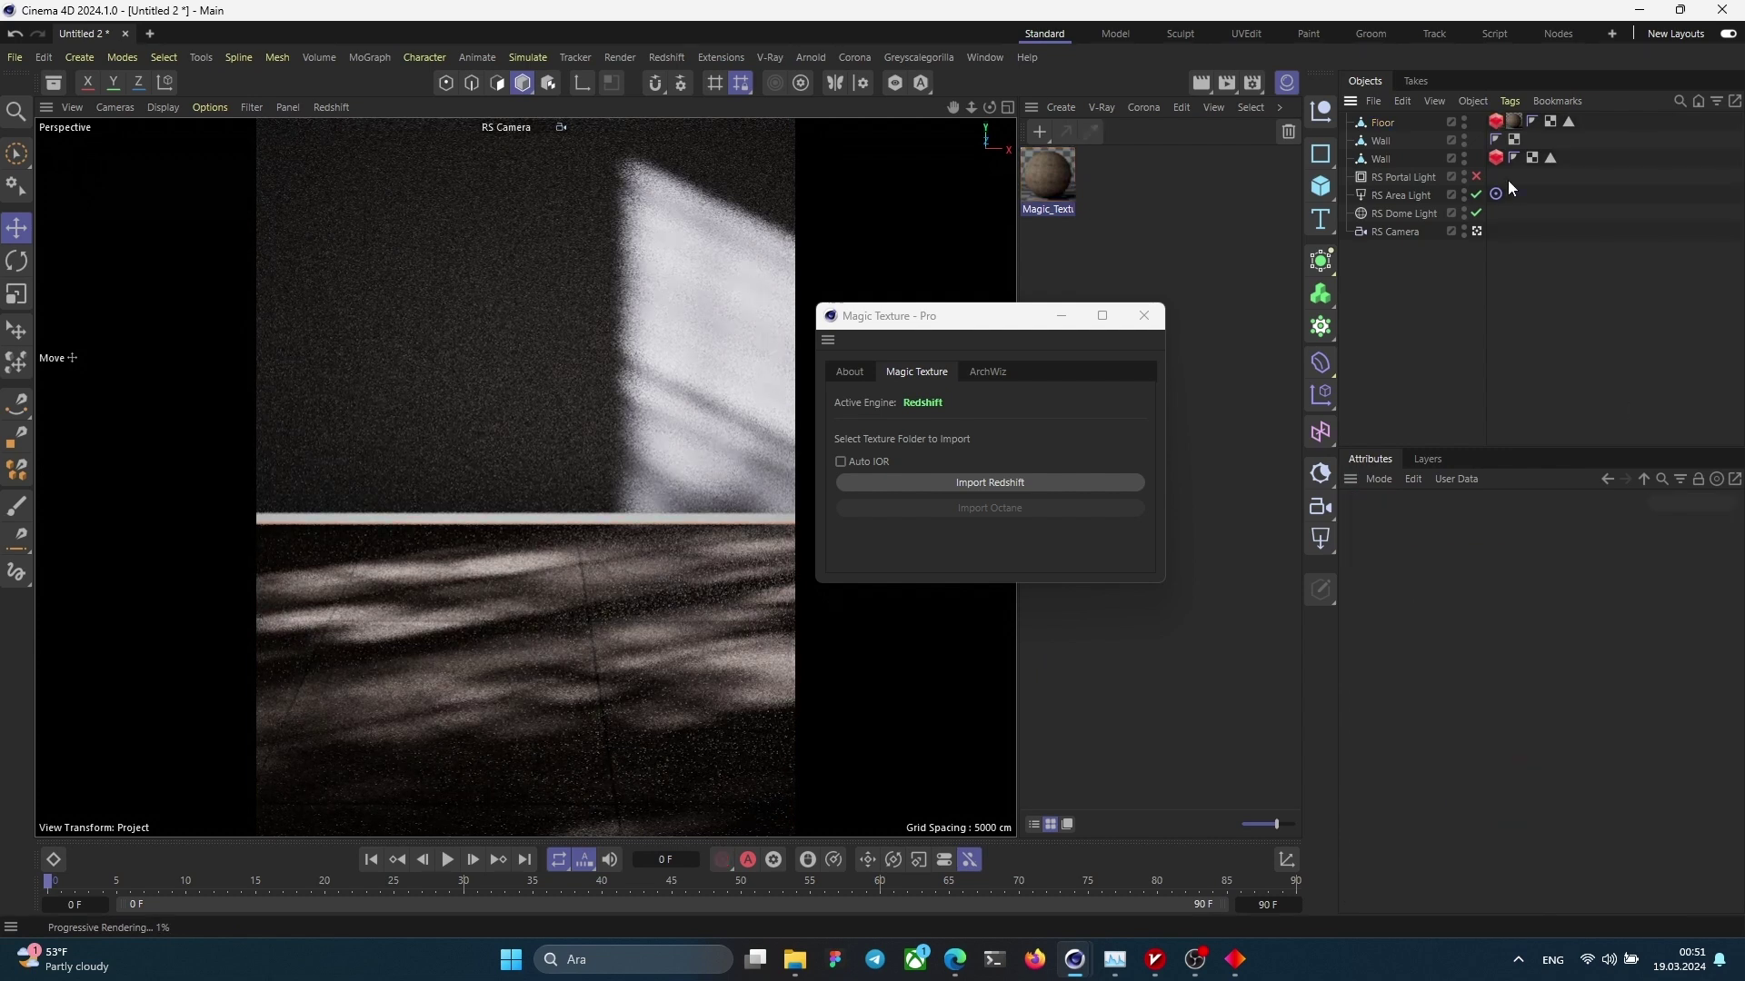
{"action": "left_click", "coordinate": [1382, 125]}
{"action": "left_click", "coordinate": [1423, 525]}
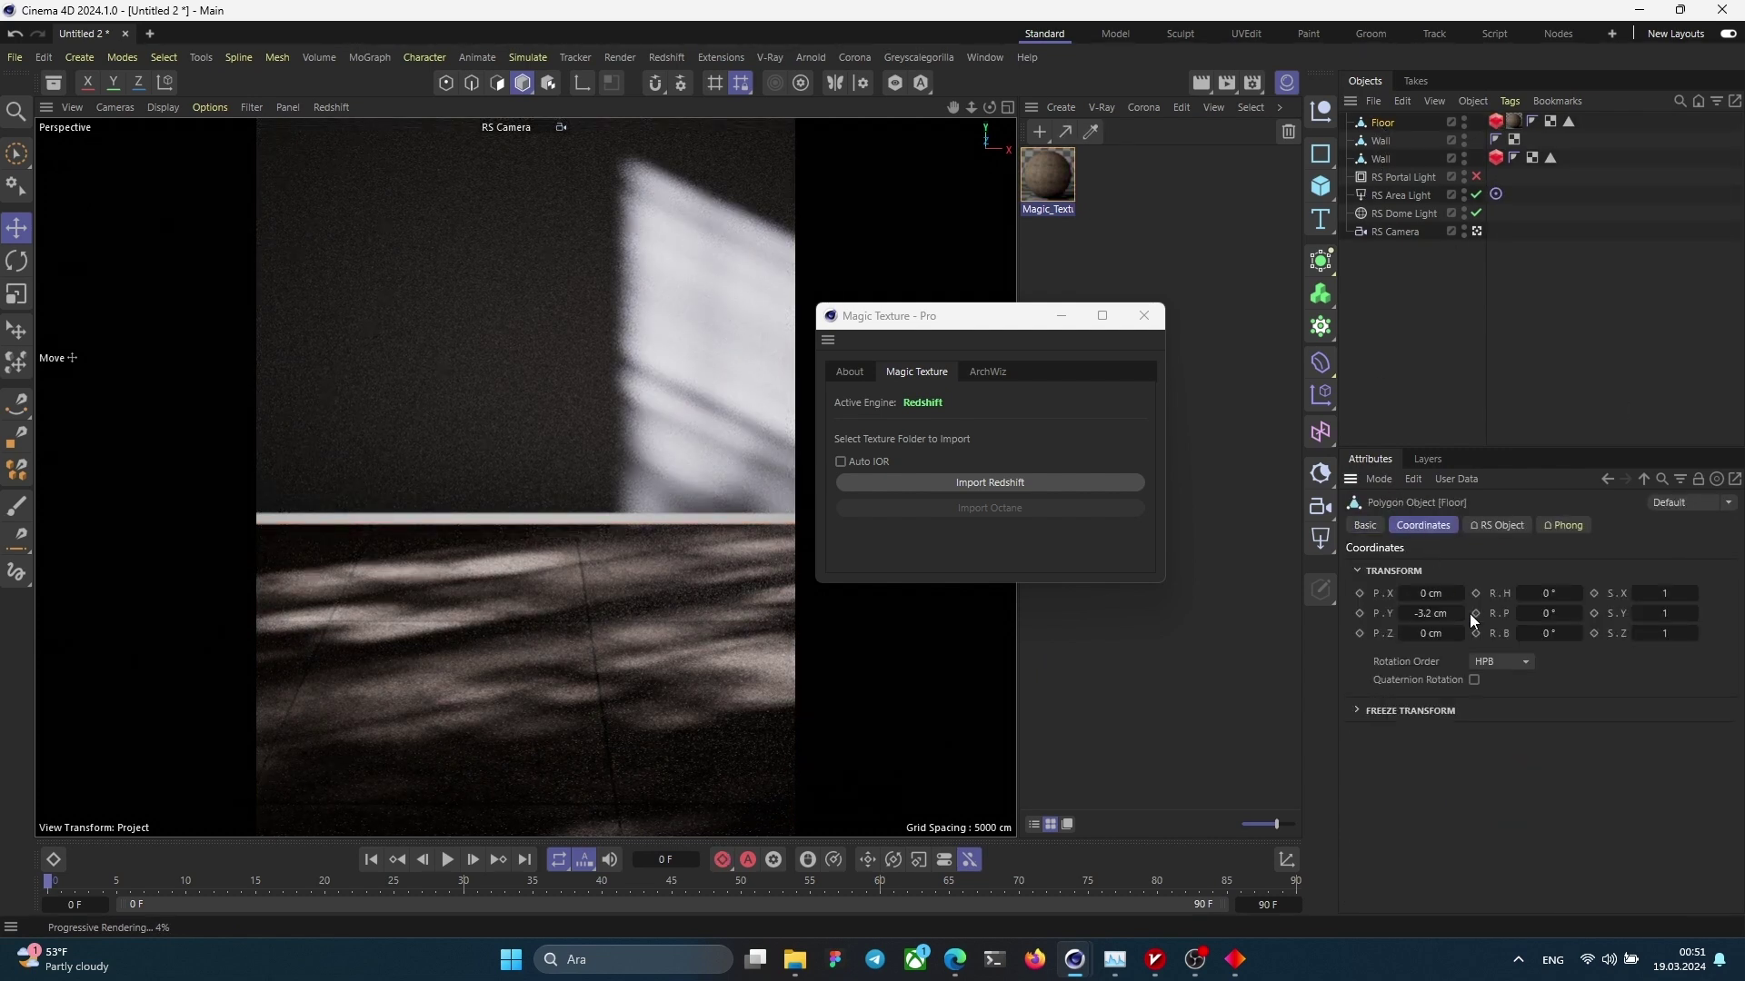
{"action": "double_click", "coordinate": [1431, 614]}
{"action": "key", "text": "BackSpace"}
{"action": "key", "text": "Return"}
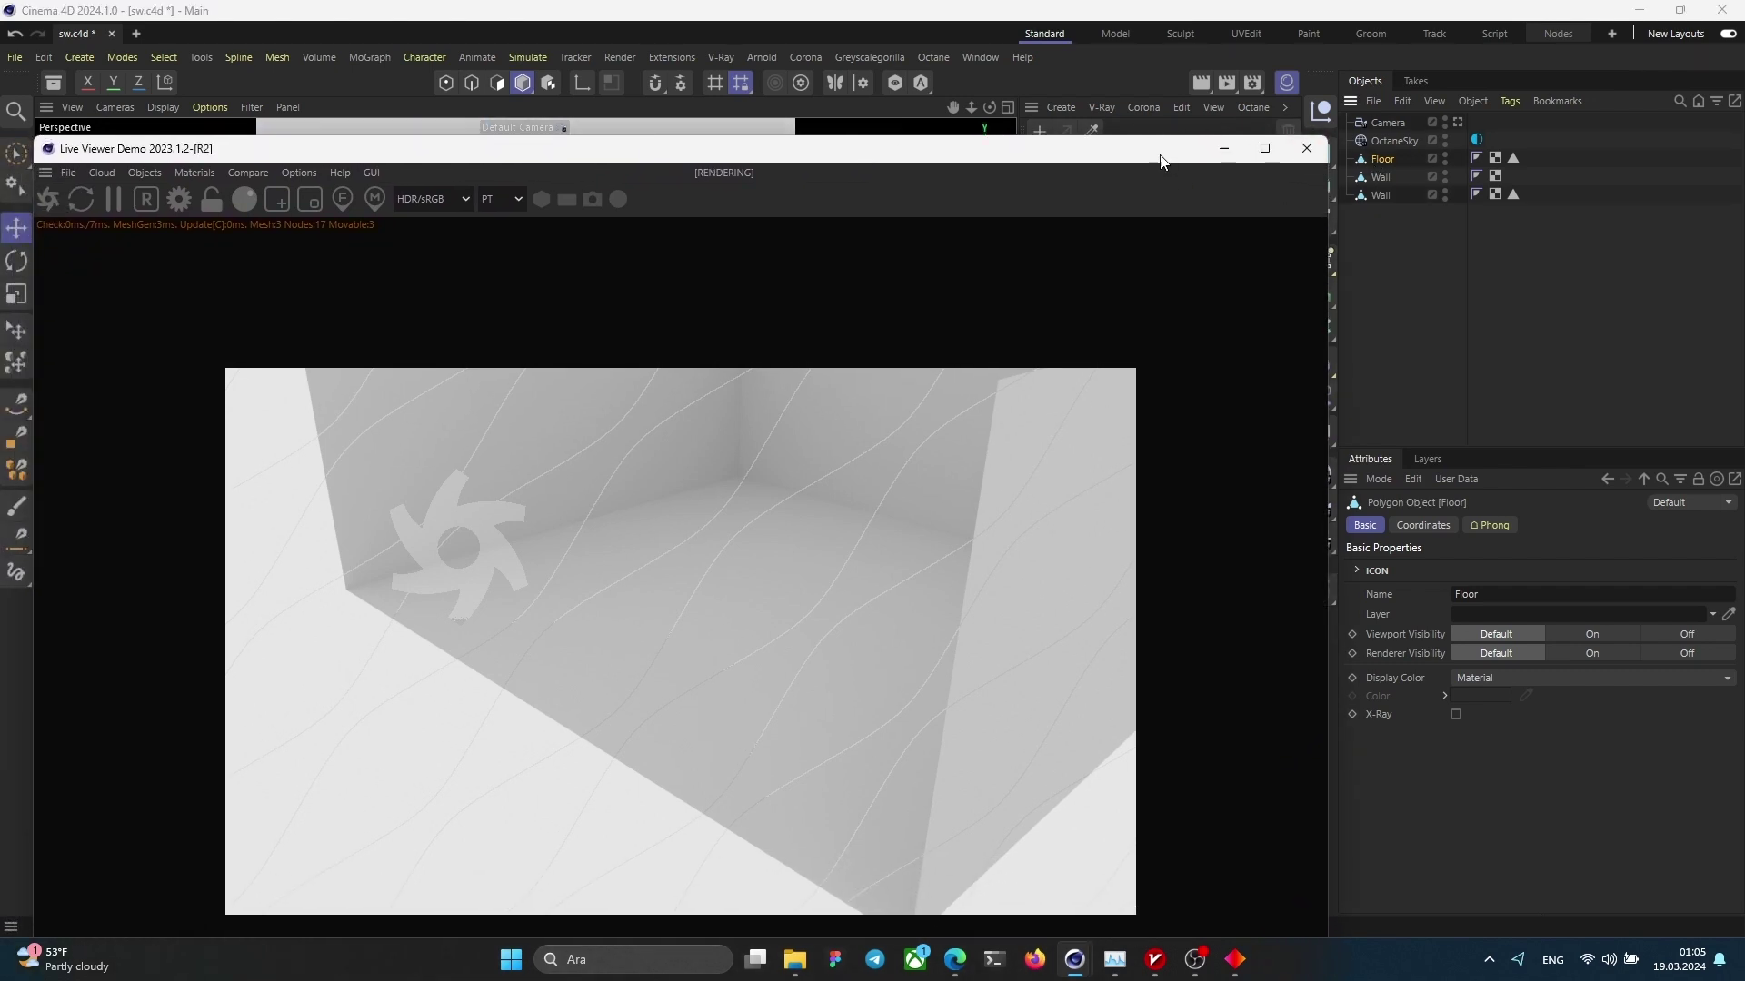
Step: Rearrange the Live Viewer and Magic Texture windows to uncover the viewport
{"action": "left_click_drag", "start_coordinate": [1160, 160], "coordinate": [1160, 357]}
{"action": "left_click", "coordinate": [1061, 309]}
{"action": "left_click_drag", "start_coordinate": [1061, 308], "coordinate": [1135, 59]}
{"action": "left_click_drag", "start_coordinate": [1016, 342], "coordinate": [1061, 266]}
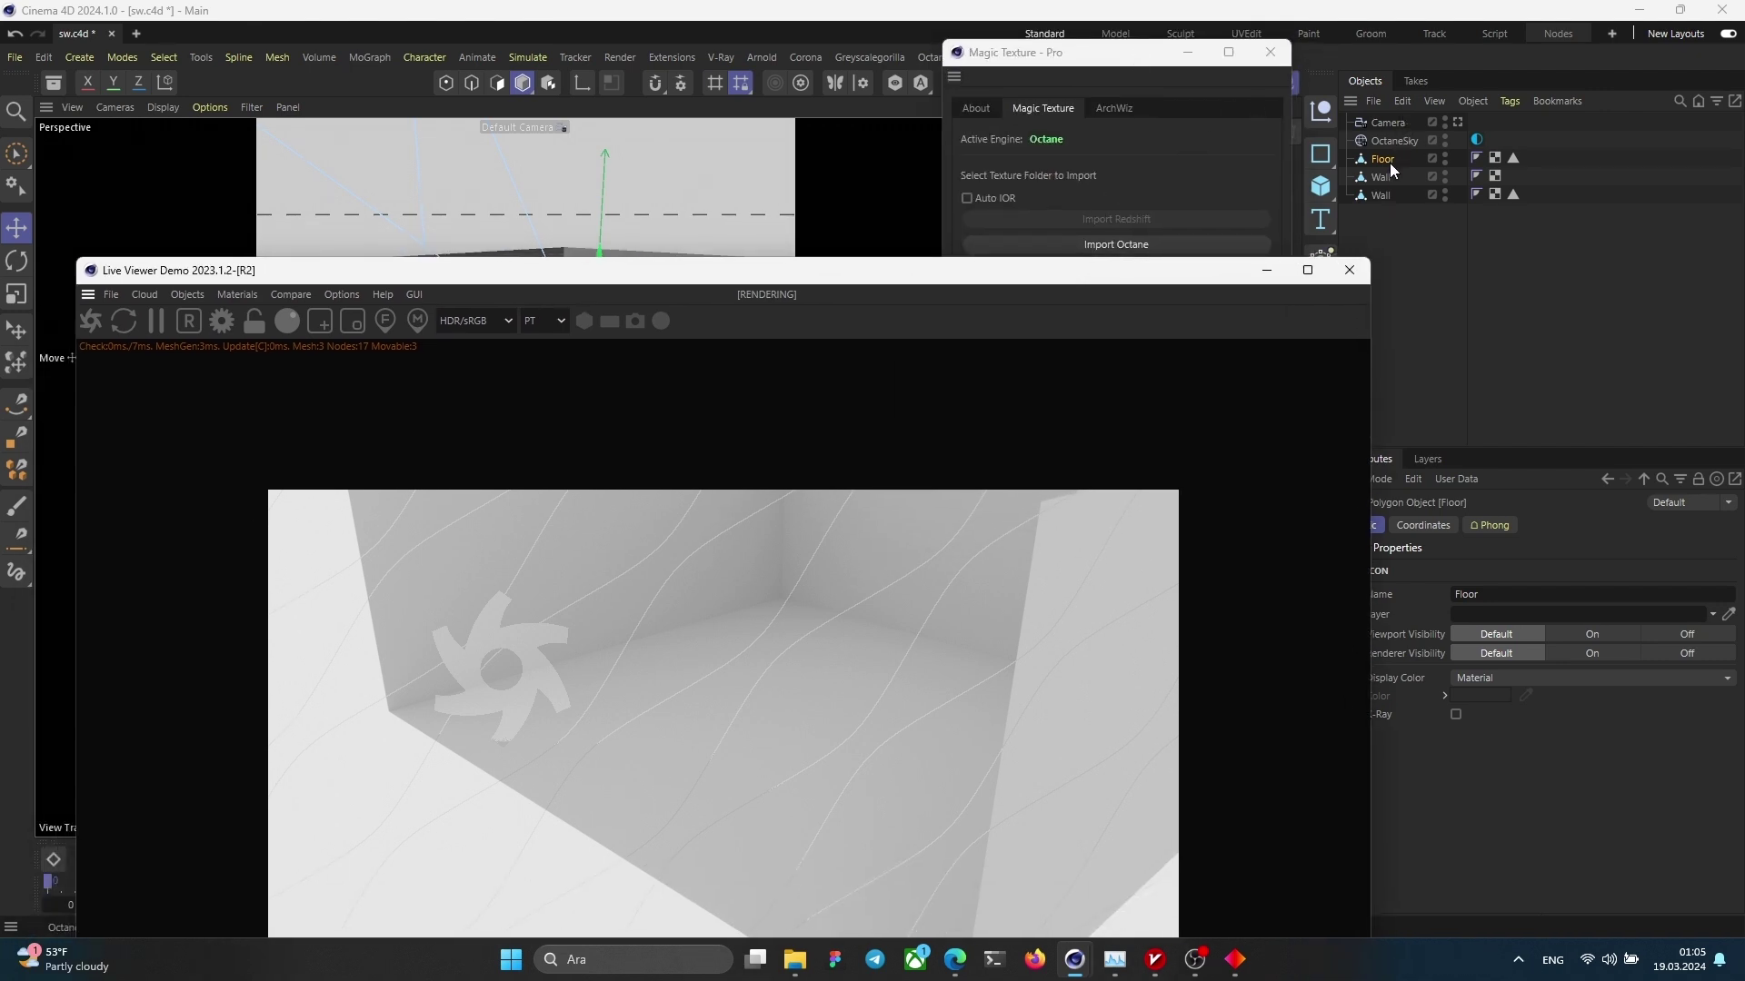
Step: Import the Downloads folder Stone_Terrazzo_uegidjuew_4K_surface_ms as an Octane material
{"action": "left_click", "coordinate": [1152, 244]}
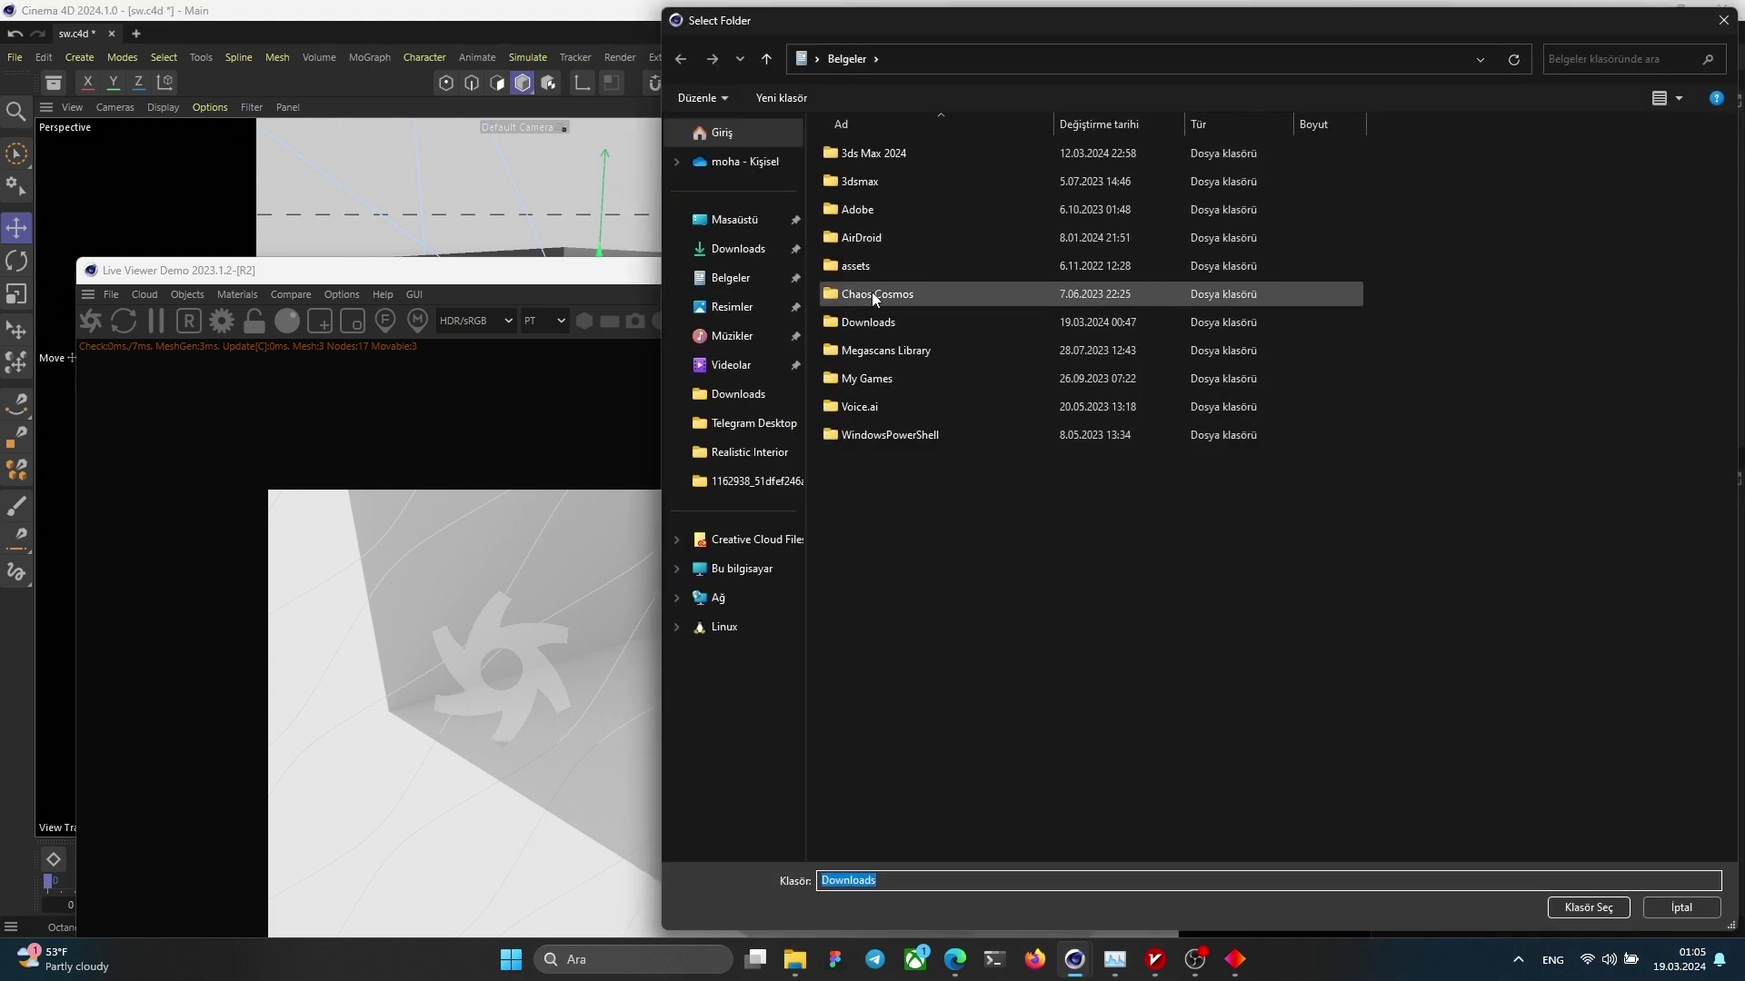
{"action": "double_click", "coordinate": [870, 314]}
{"action": "double_click", "coordinate": [860, 156]}
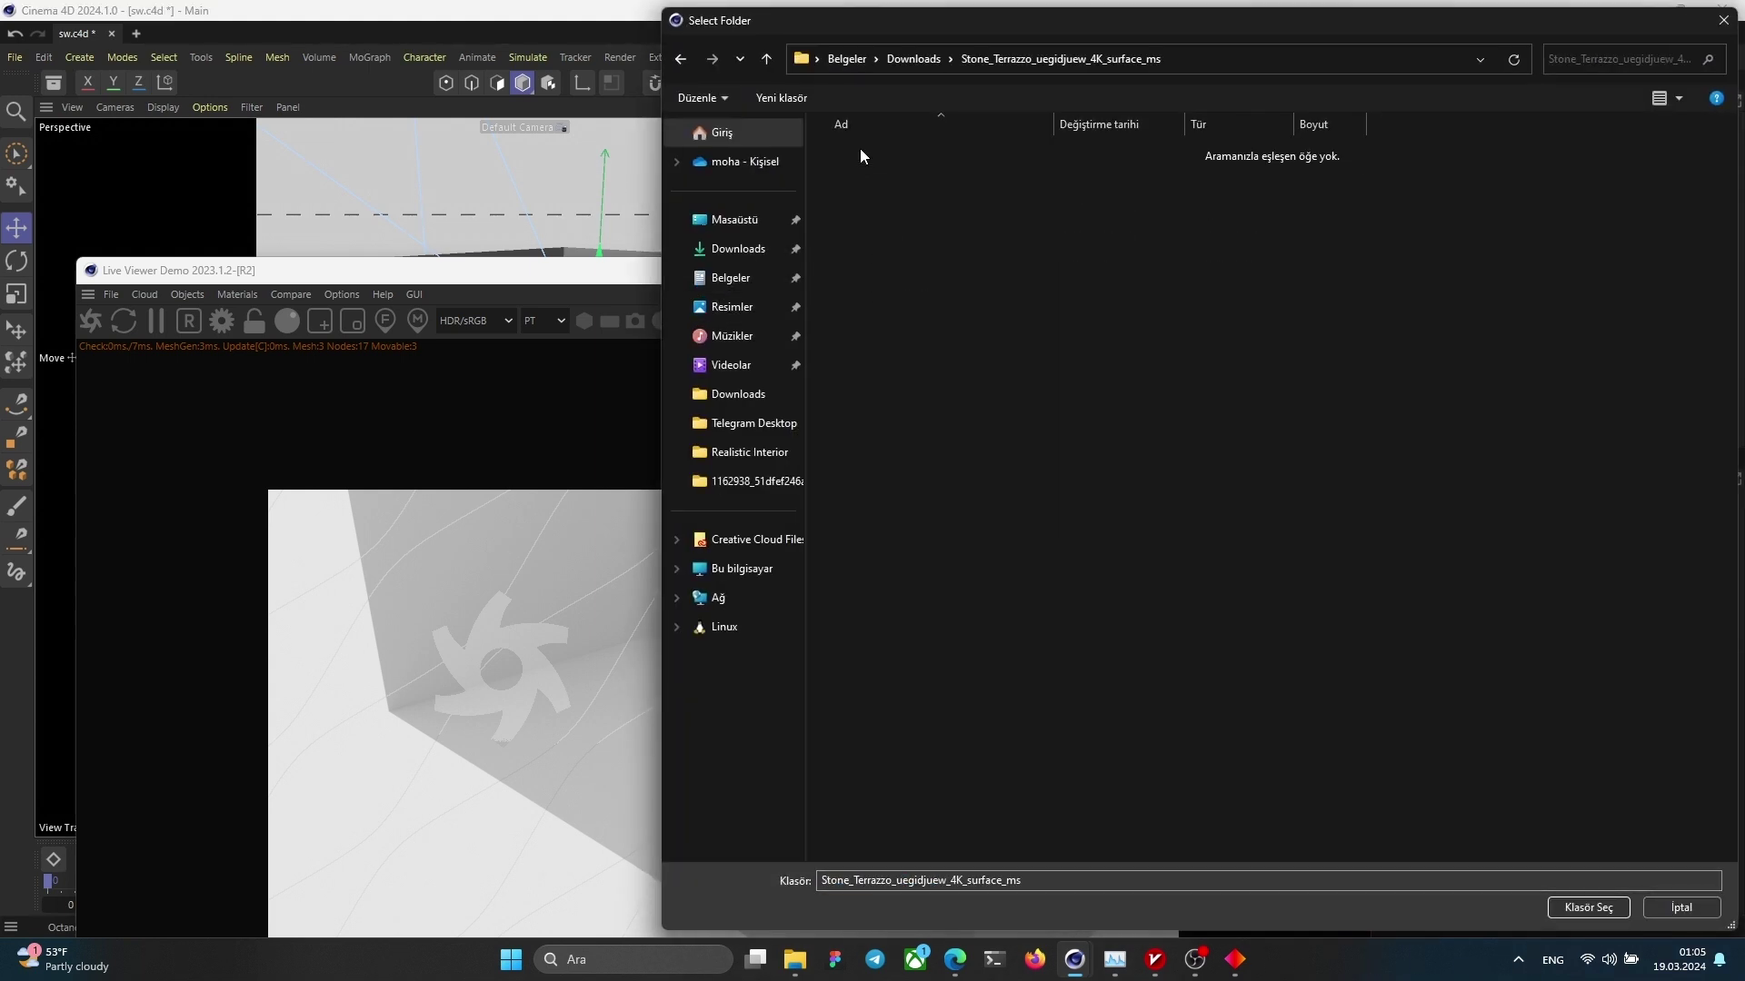
{"action": "left_click", "coordinate": [1590, 907]}
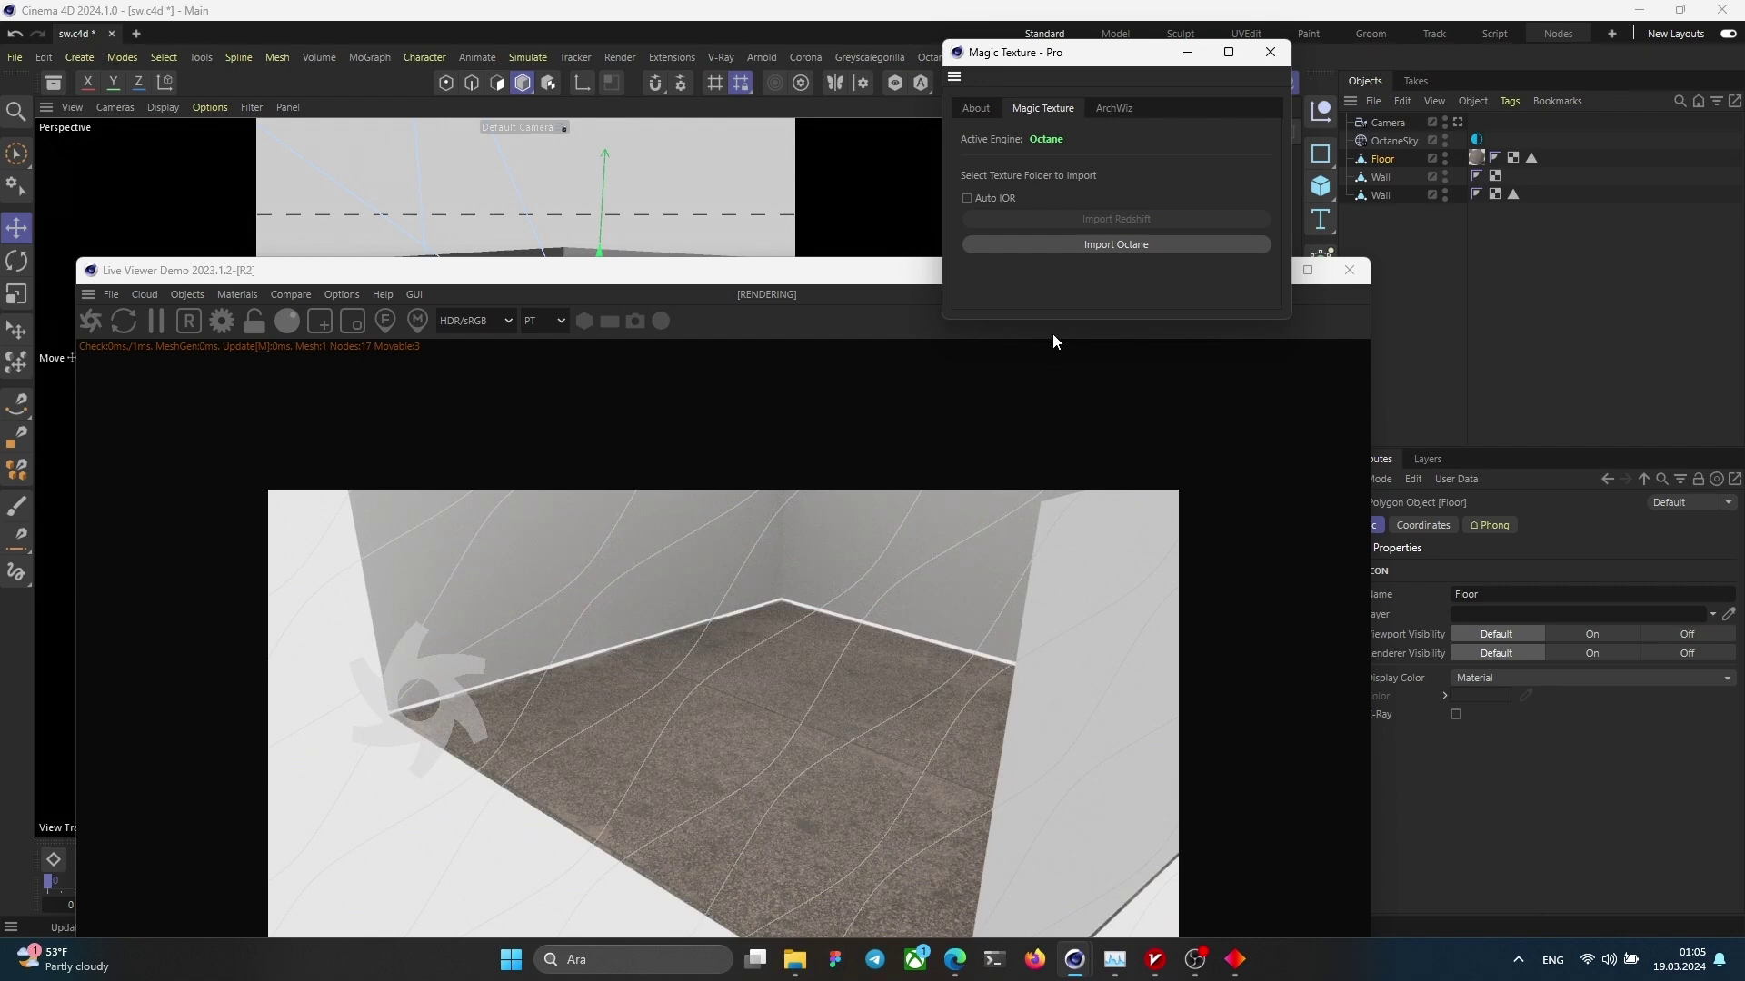
Step: Open Magic_Texture.1 in a maximized Octane Node Editor, zoomed in on its graph
{"action": "left_click_drag", "start_coordinate": [1006, 60], "coordinate": [1323, 212]}
{"action": "double_click", "coordinate": [1039, 164]}
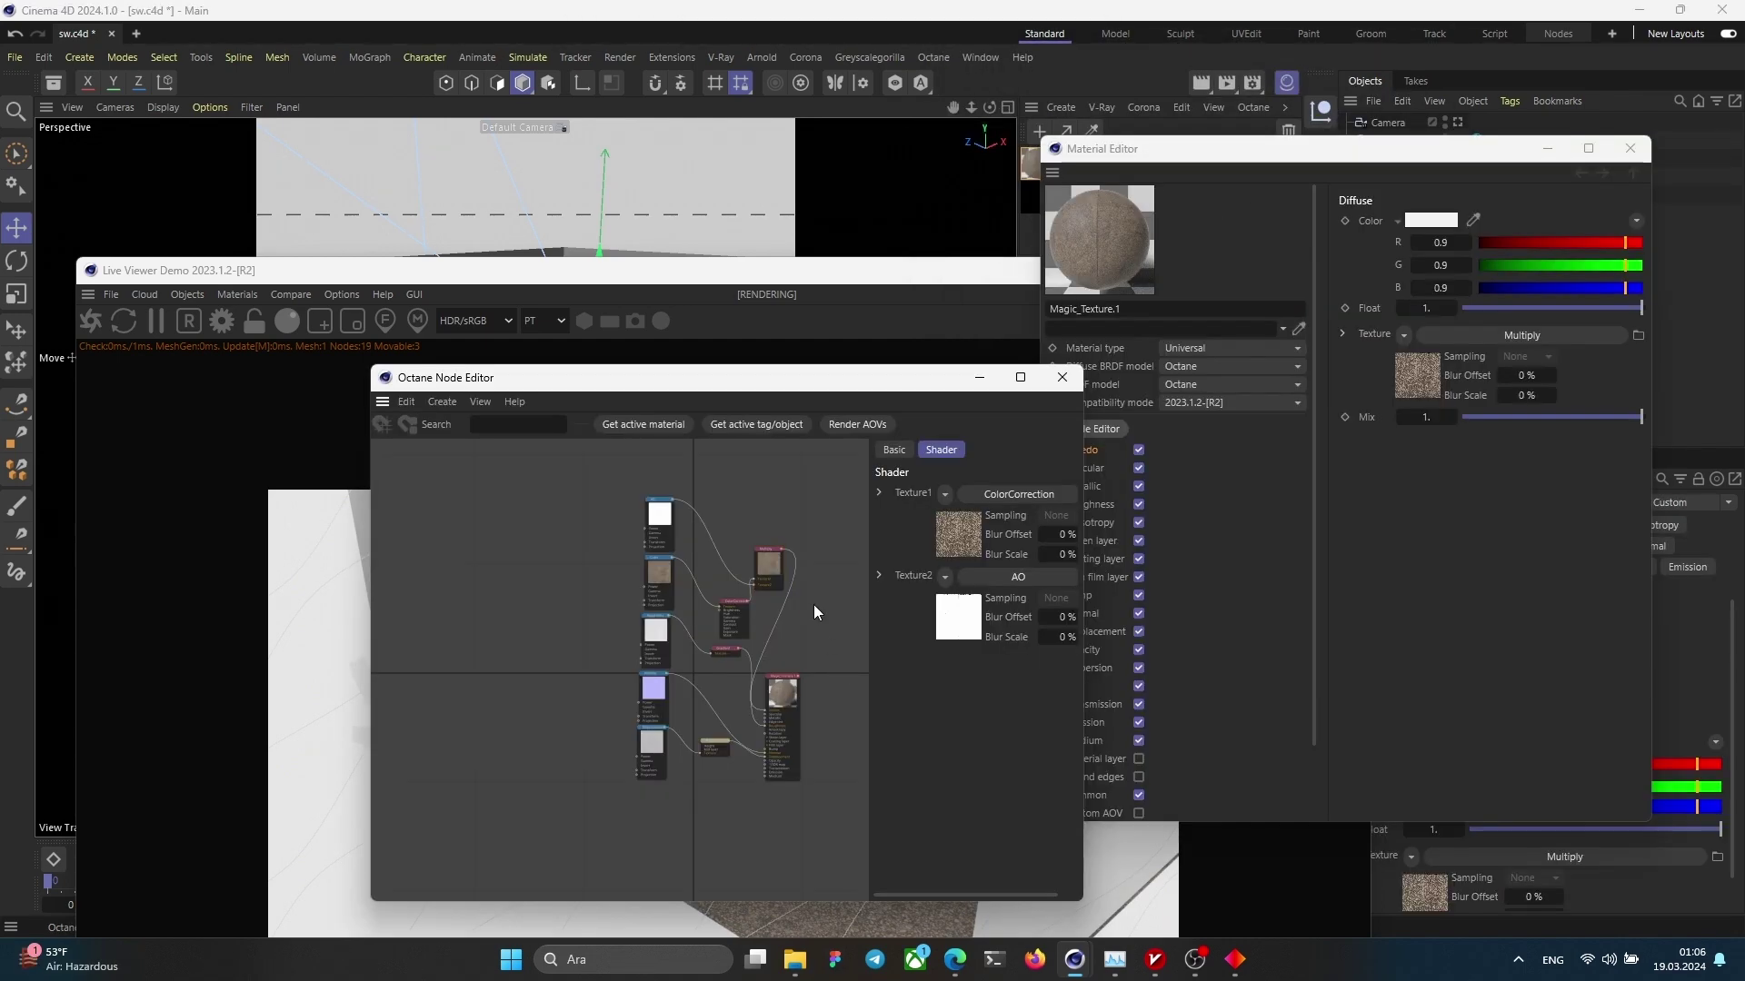
{"action": "left_click", "coordinate": [1020, 377]}
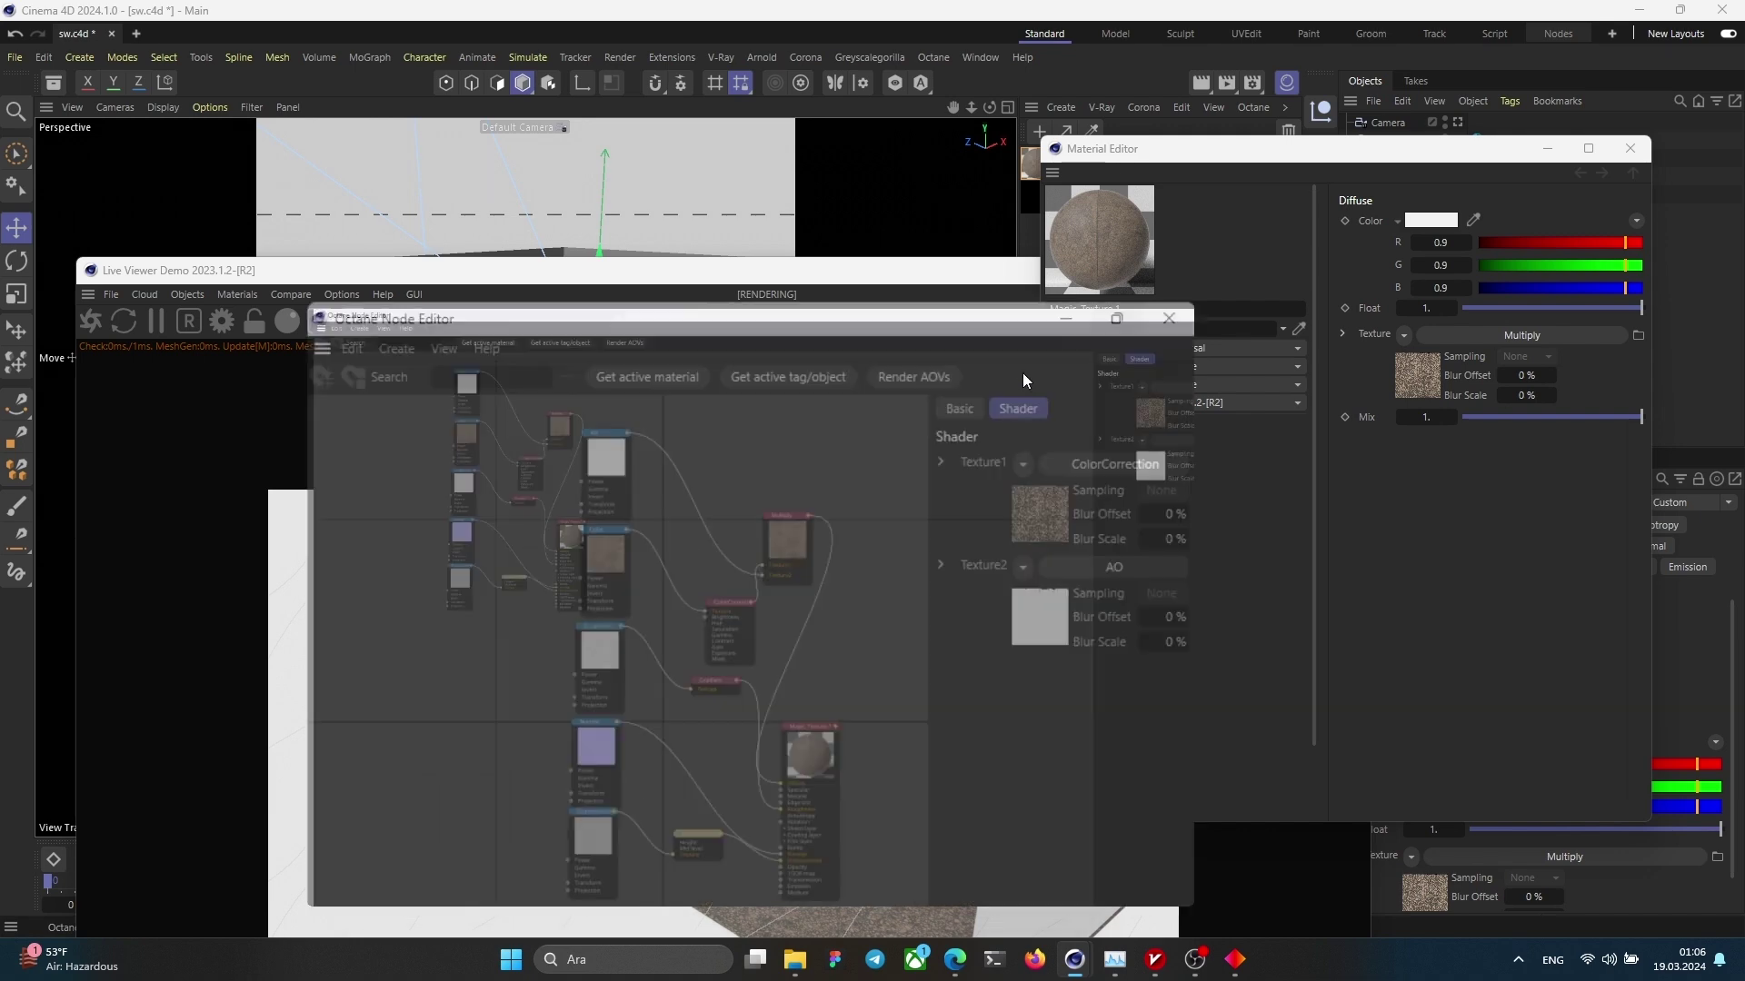
{"action": "scroll", "coordinate": [187, 312], "scroll_direction": "up", "scroll_amount": 8}
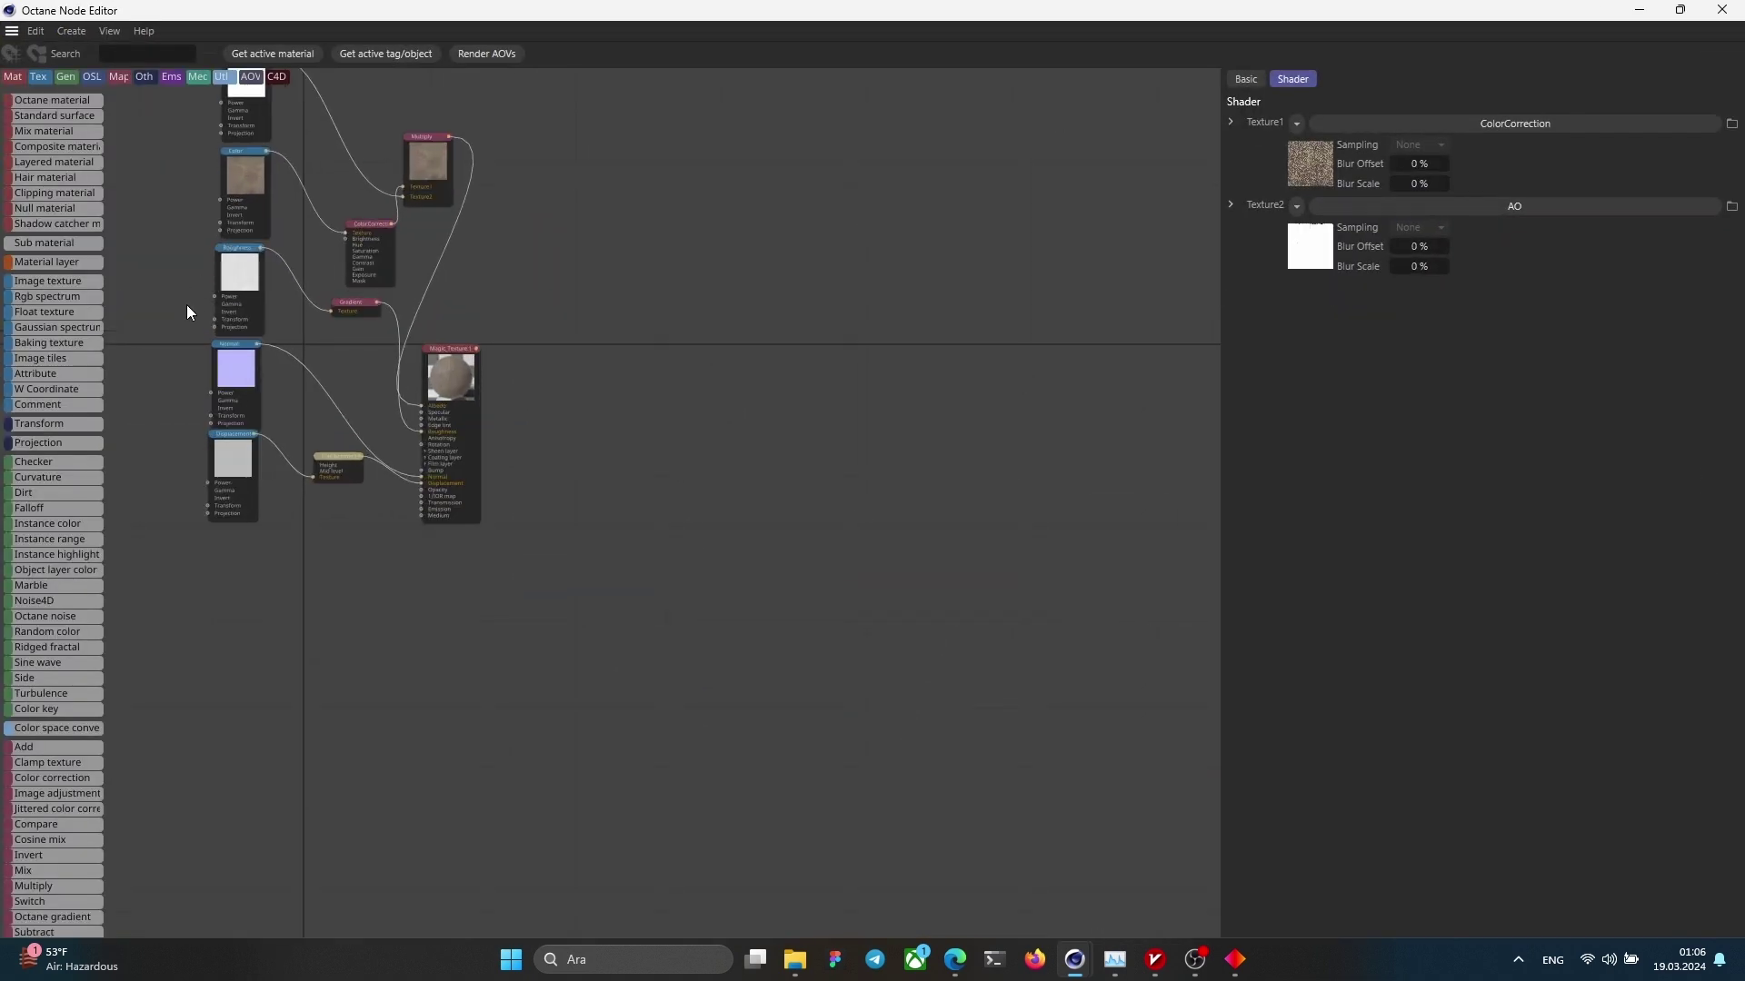
{"action": "scroll", "coordinate": [188, 305], "scroll_direction": "up", "scroll_amount": 2}
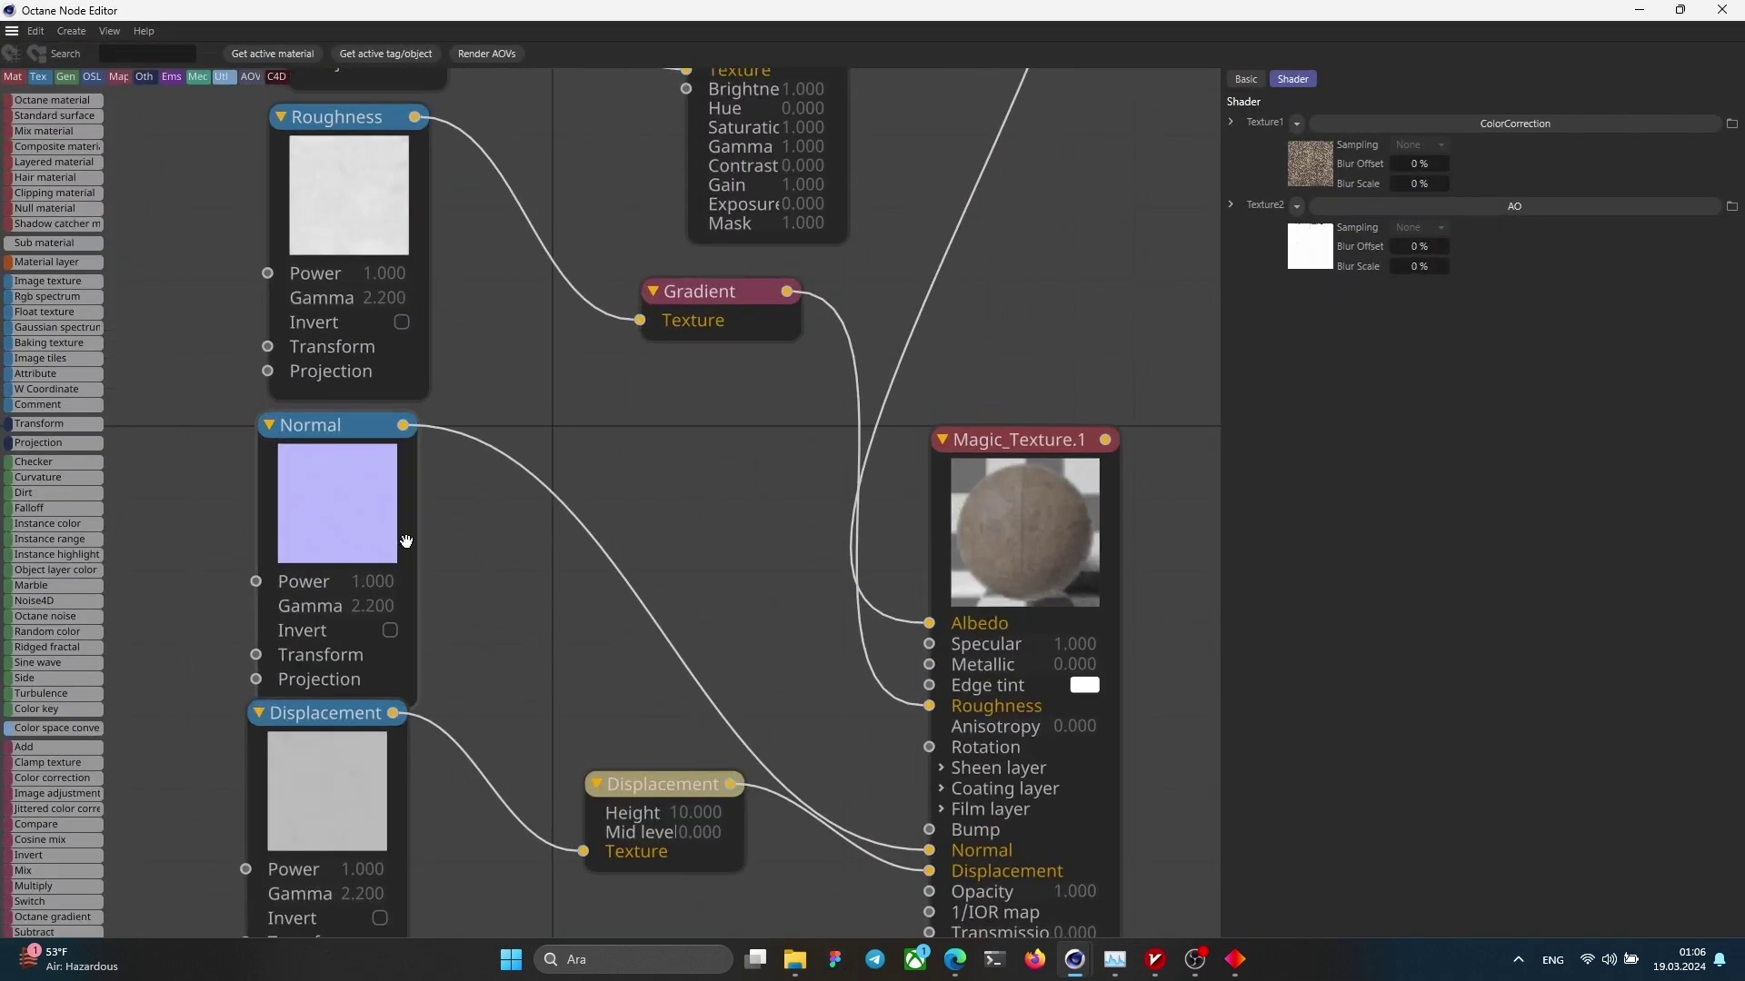
Step: Inspect the Displacement, Normal and Roughness image map nodes' texture settings
{"action": "right_click", "coordinate": [345, 759]}
{"action": "left_click", "coordinate": [293, 745]}
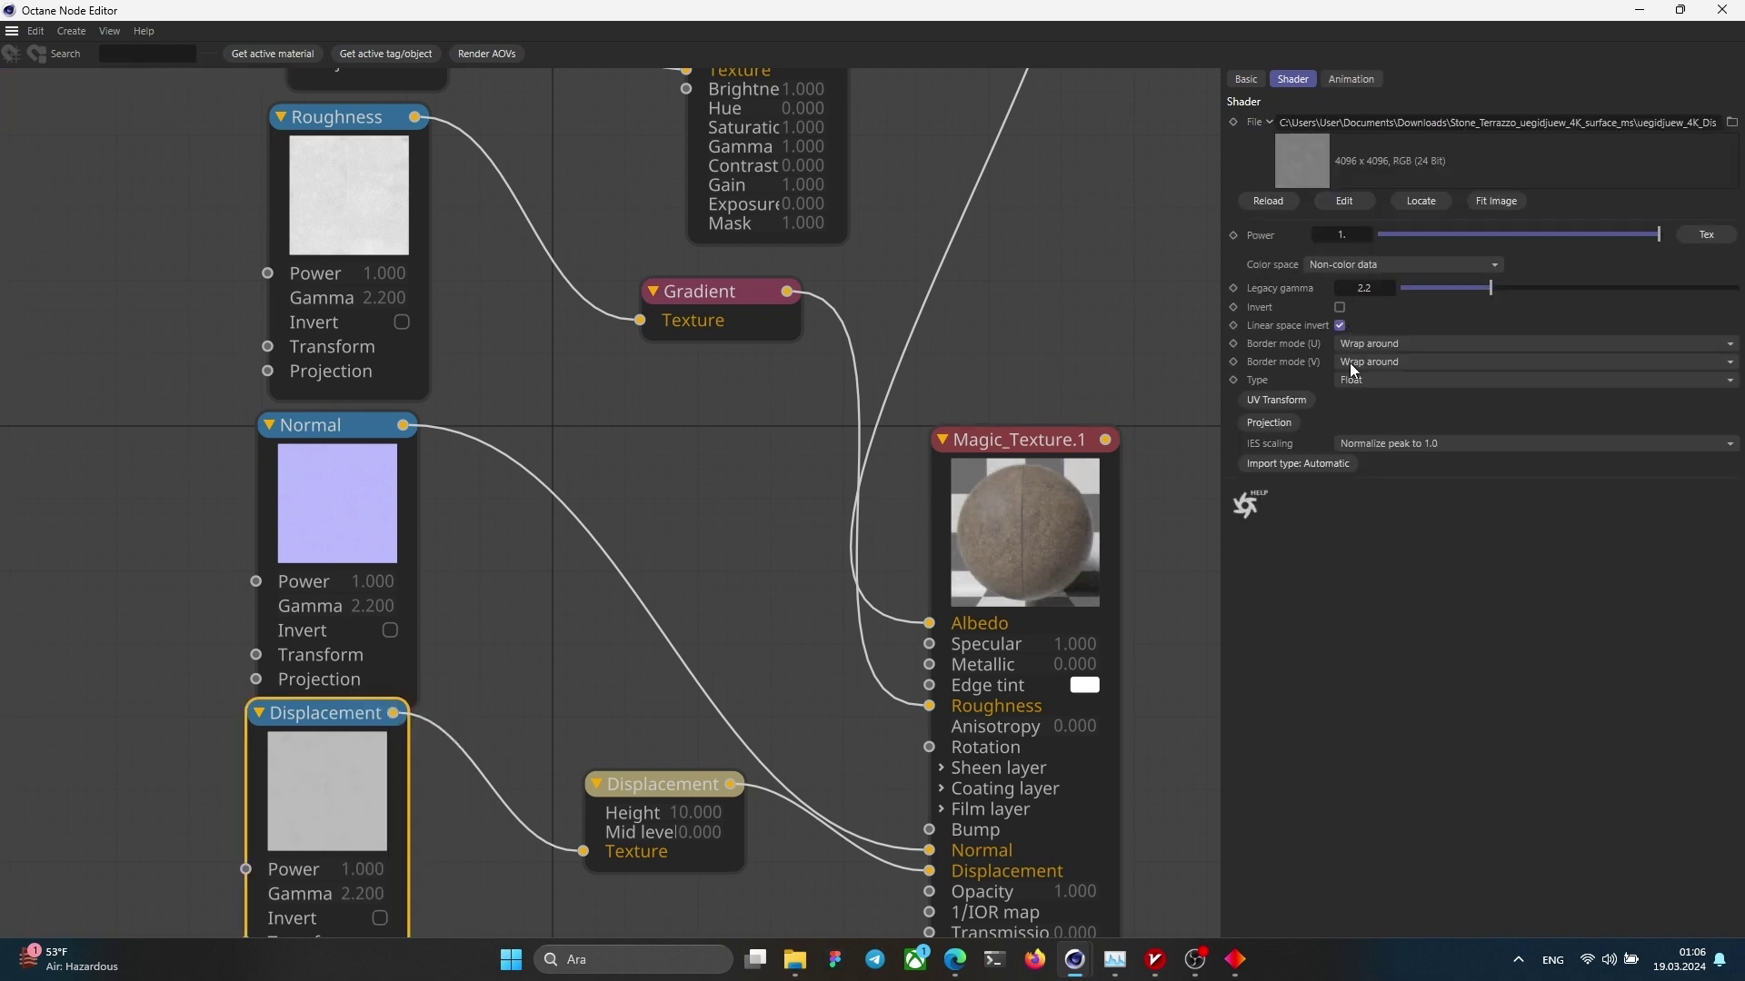
{"action": "left_click", "coordinate": [382, 509]}
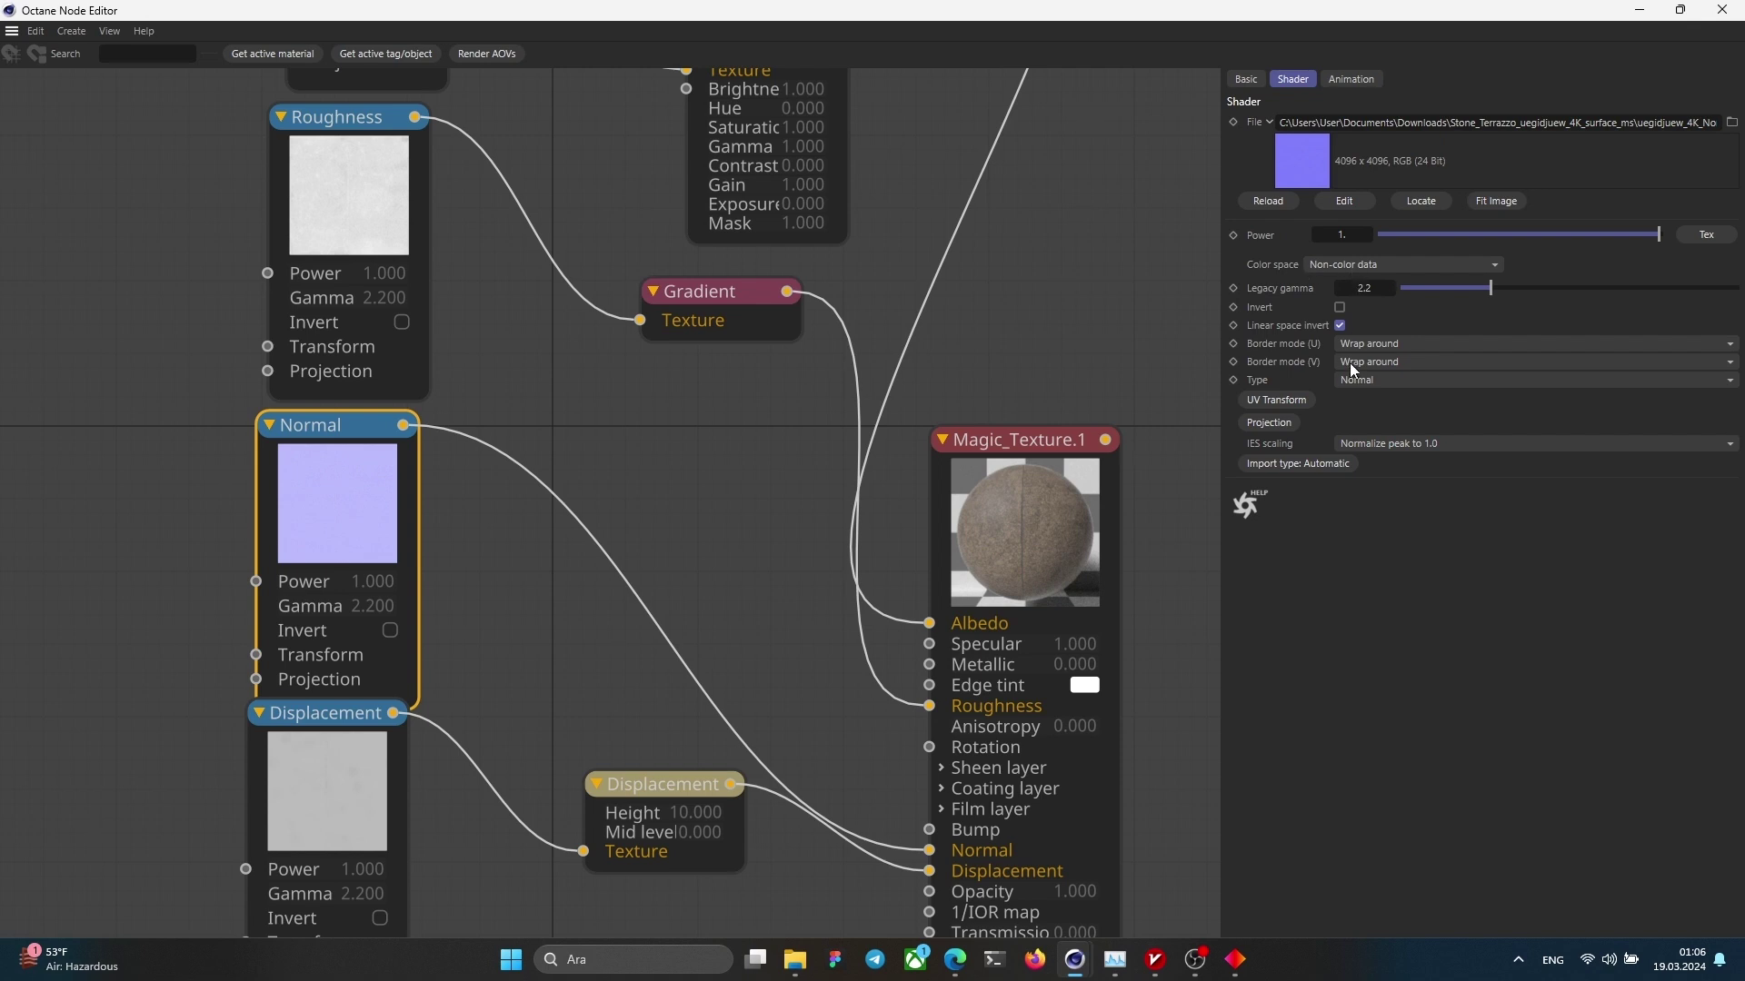
{"action": "left_click", "coordinate": [531, 556]}
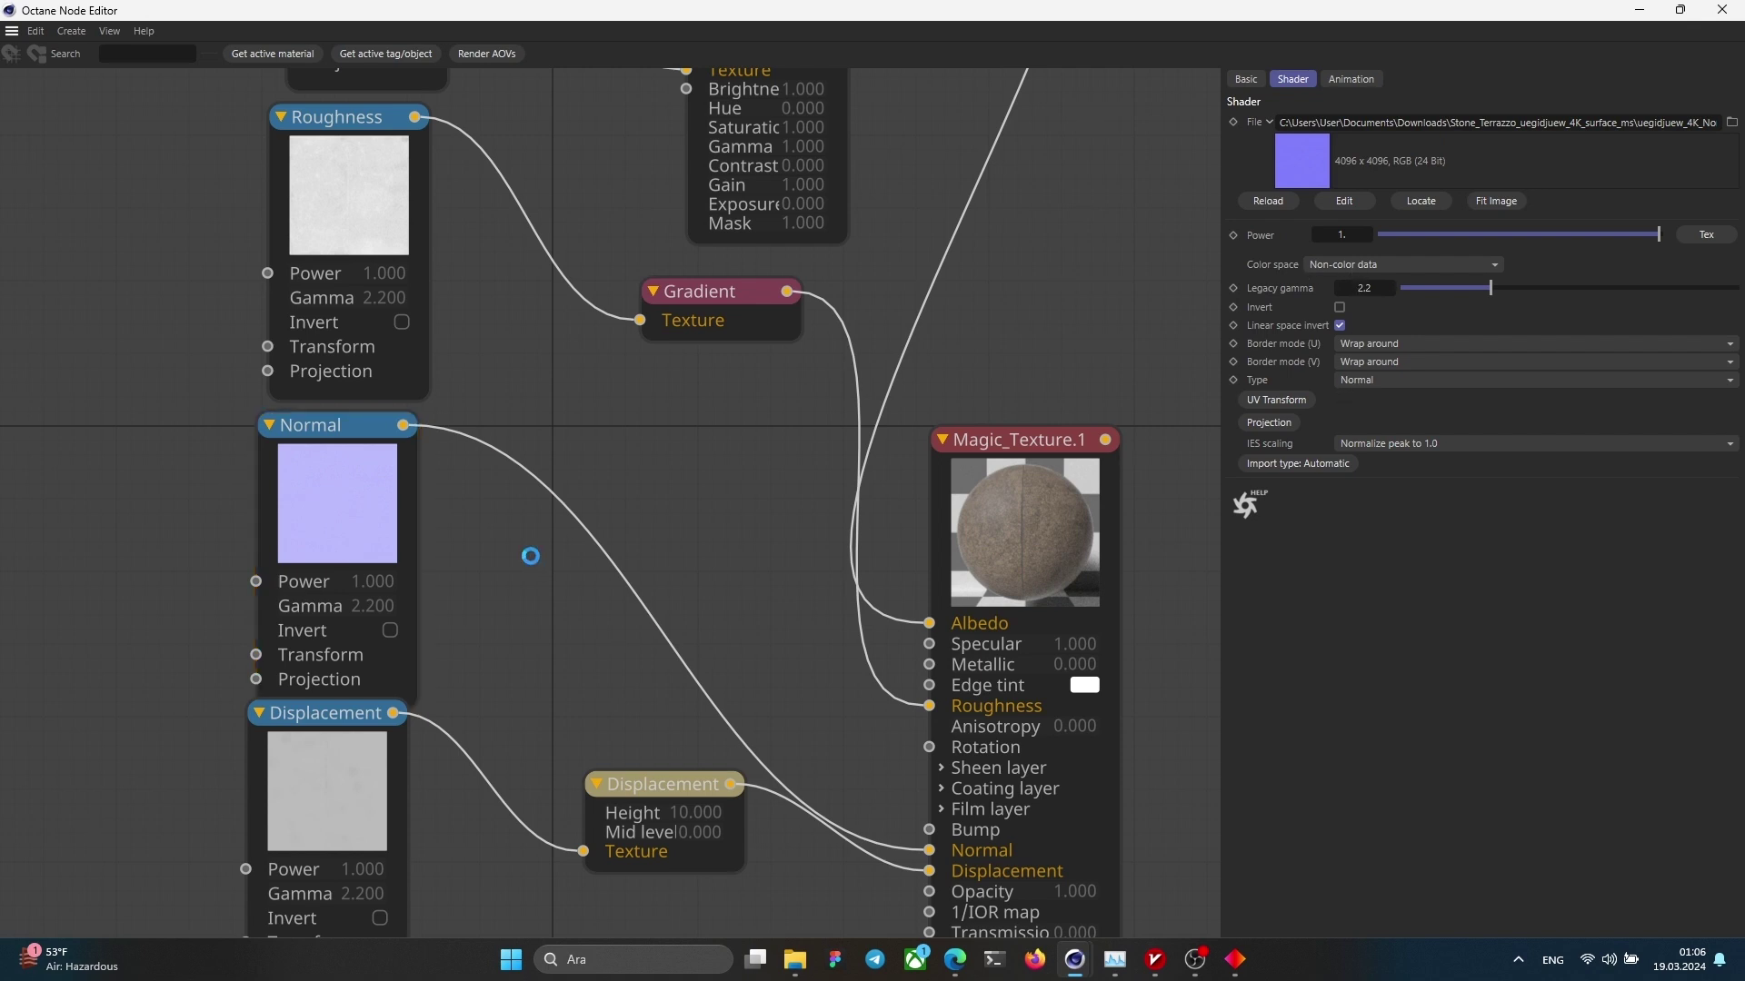
{"action": "left_click", "coordinate": [395, 229]}
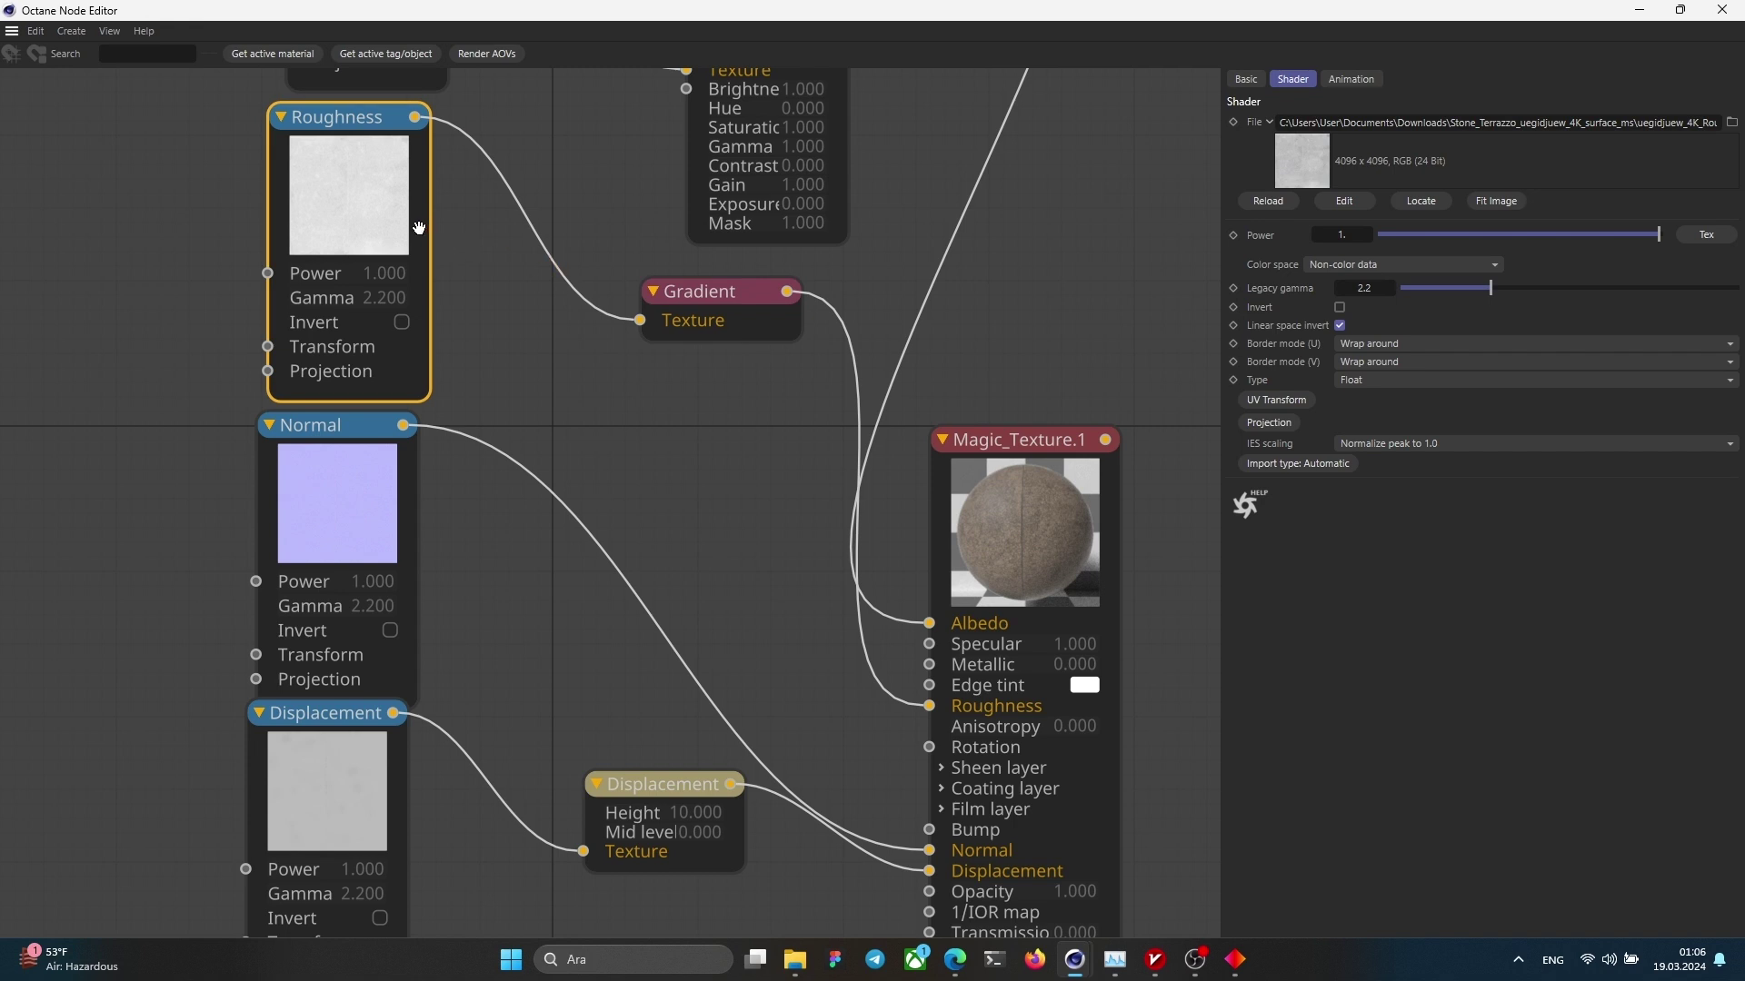
{"action": "left_click", "coordinate": [728, 518]}
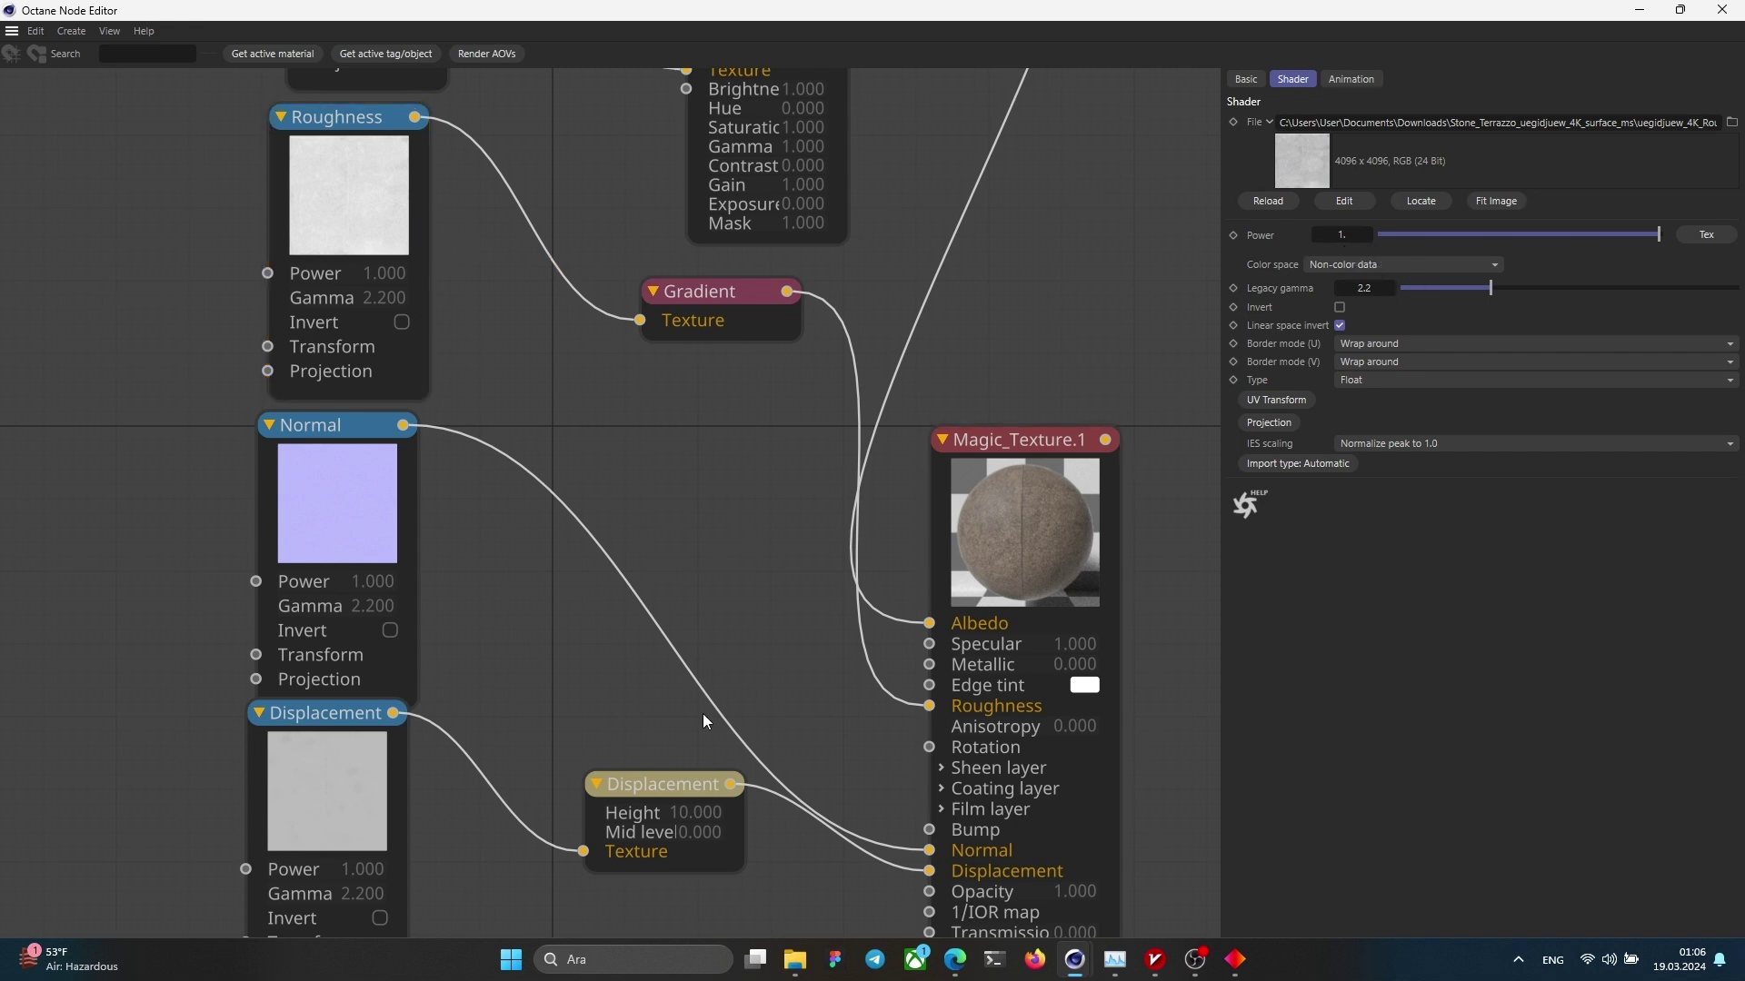
Step: Set the displacement node's Level of detail to 4096x4096
{"action": "left_click", "coordinate": [634, 804]}
{"action": "left_click", "coordinate": [760, 513]}
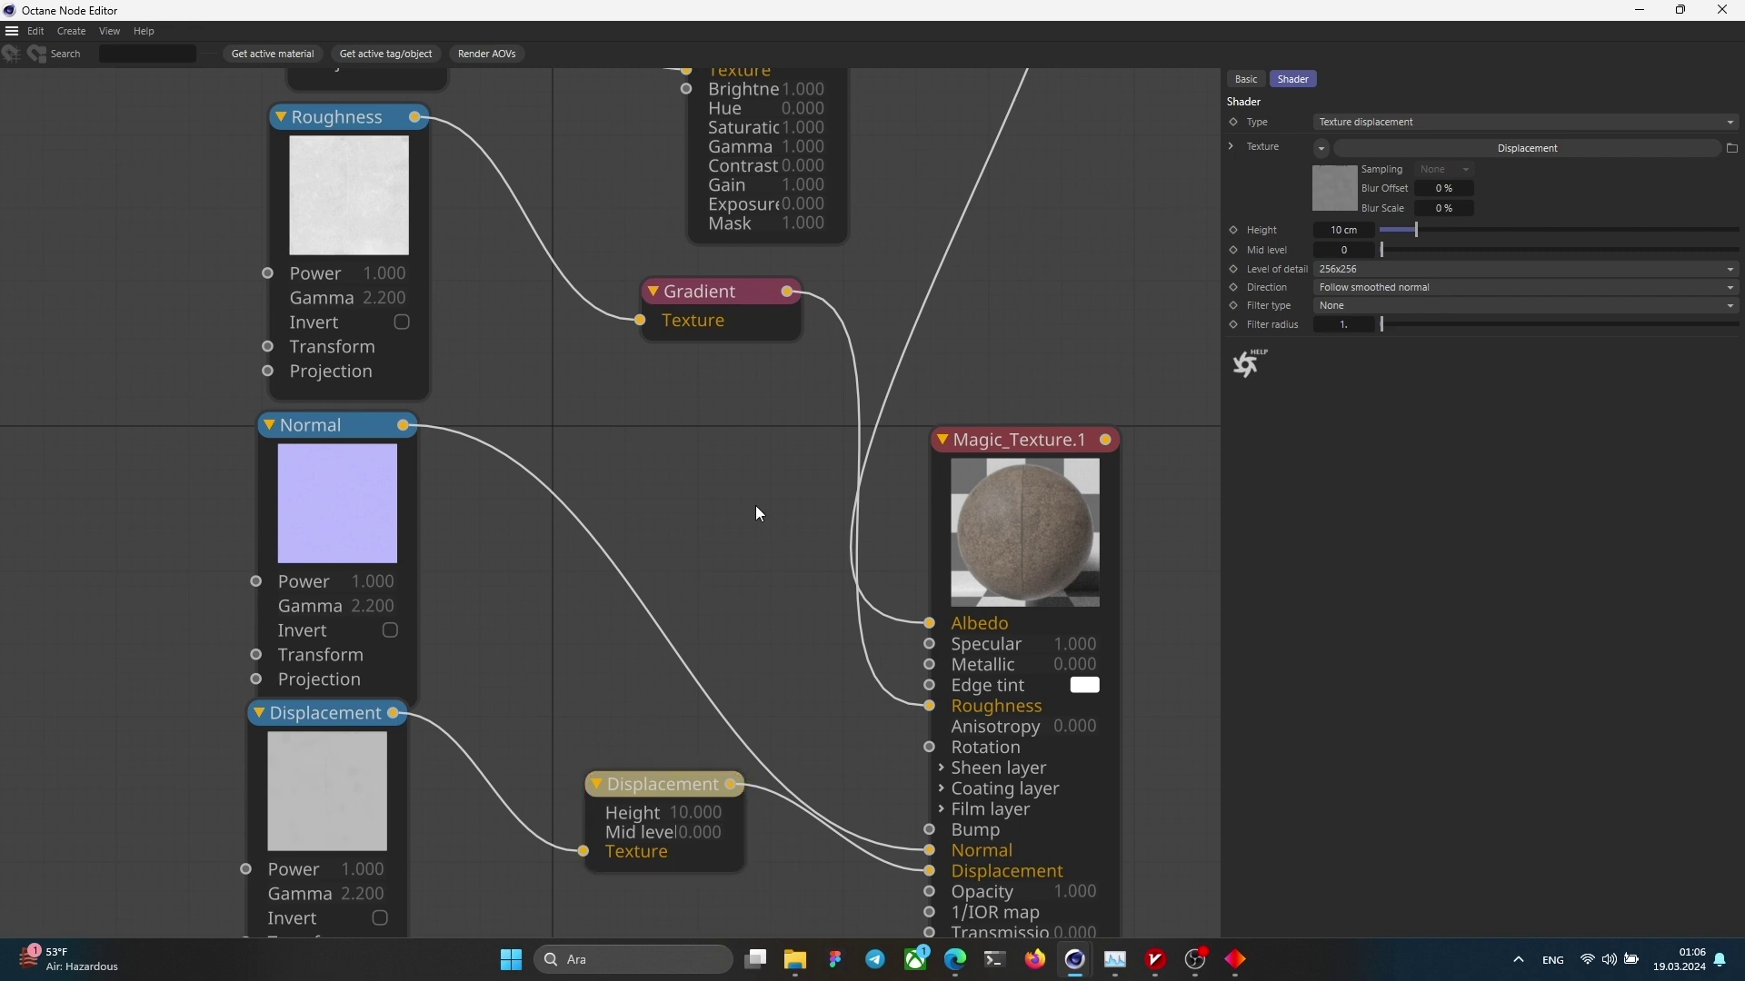
{"action": "left_click", "coordinate": [1342, 269]}
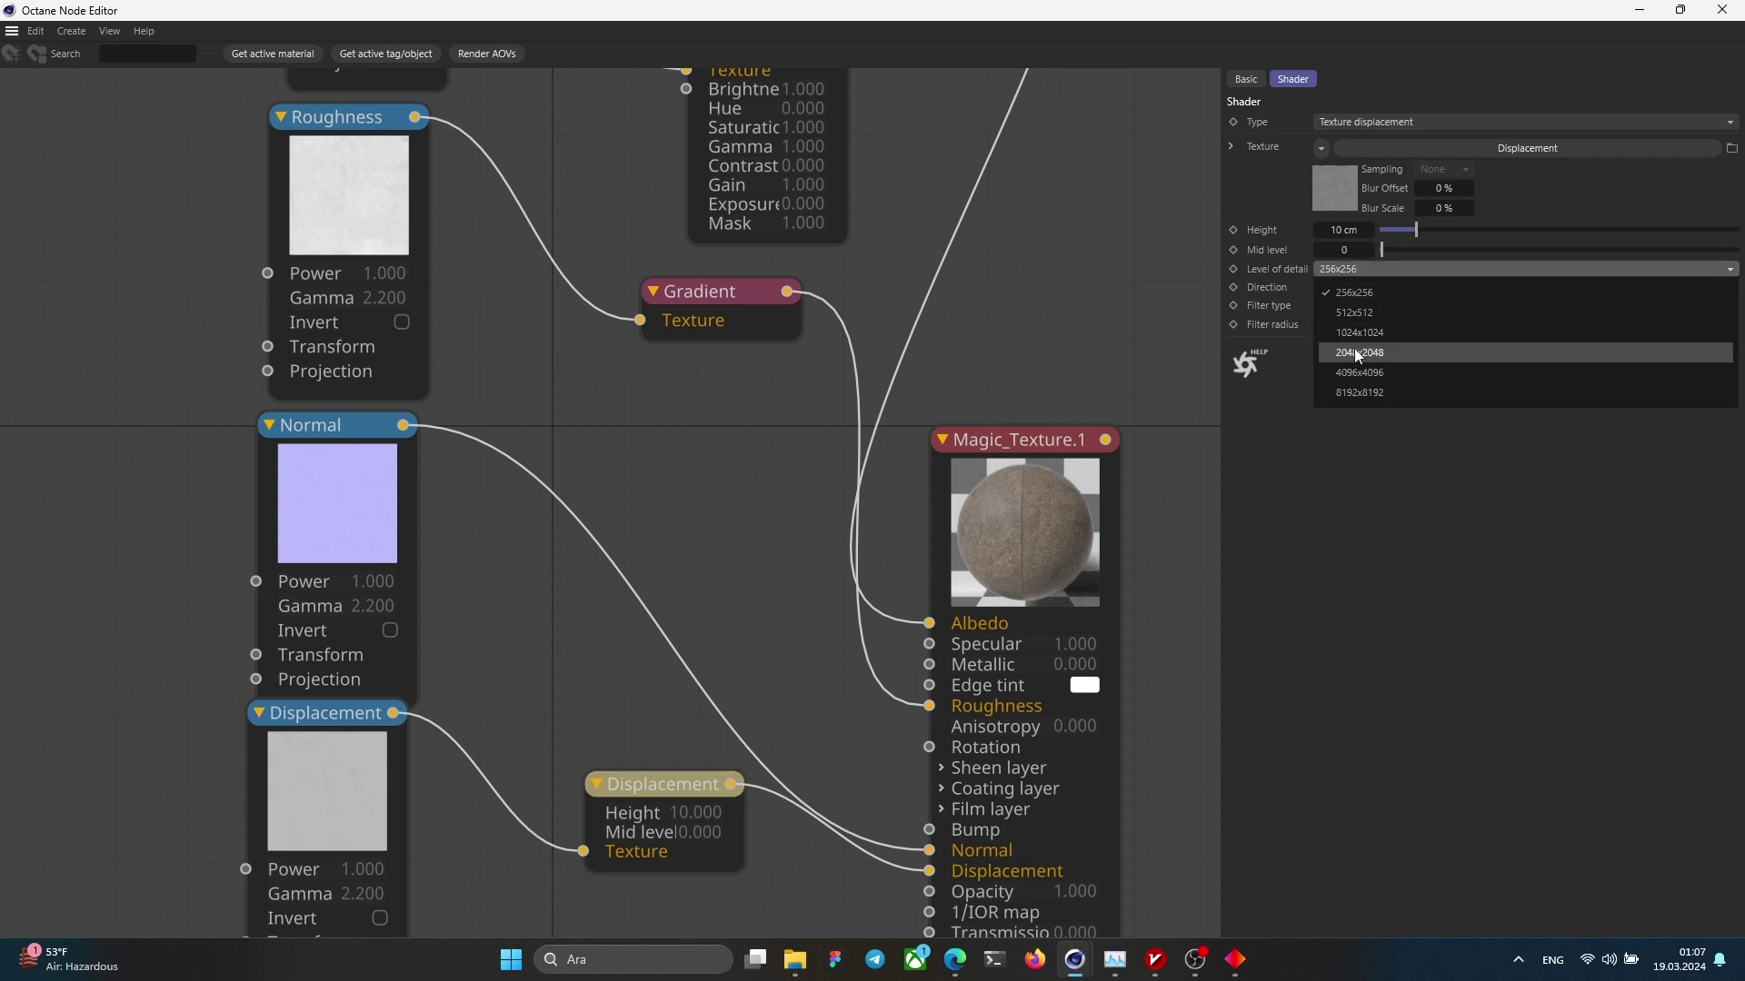
{"action": "left_click", "coordinate": [1363, 372]}
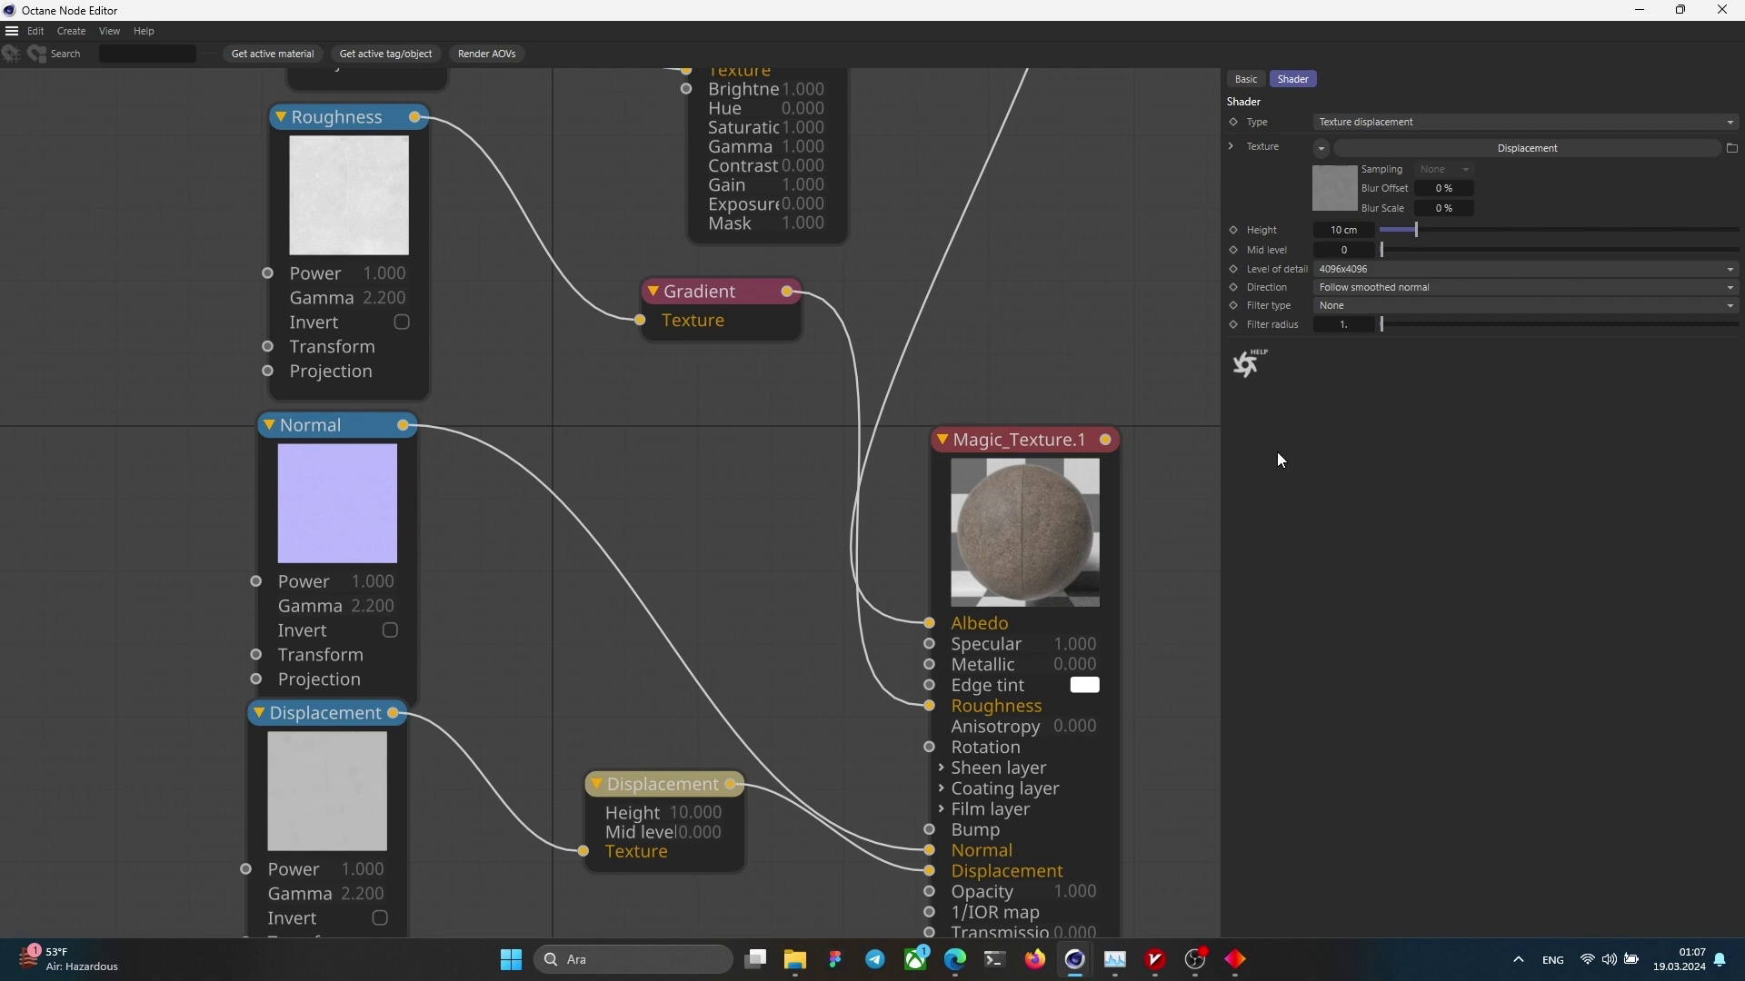
Step: Check the Color and AO image map settings alongside the Multiply node
{"action": "scroll", "coordinate": [1151, 252], "scroll_direction": "down", "scroll_amount": 5}
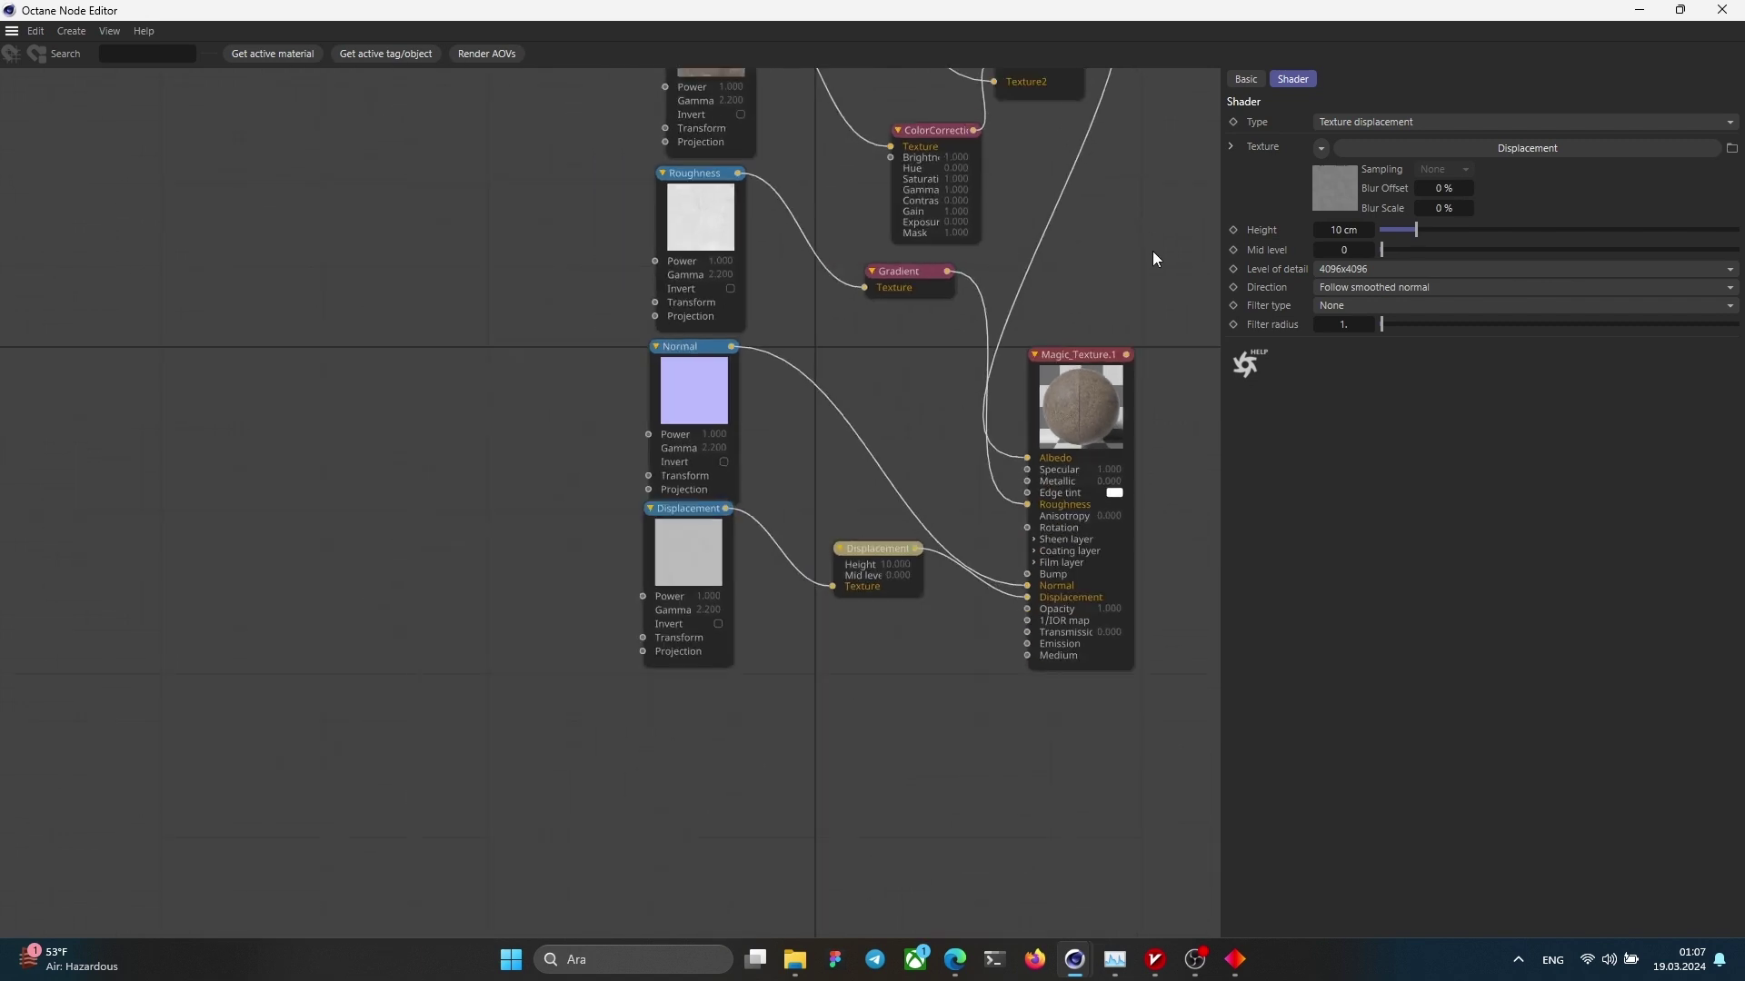
{"action": "middle_click_drag", "start_coordinate": [1148, 258], "coordinate": [1072, 687]}
{"action": "scroll", "coordinate": [891, 545], "scroll_direction": "up", "scroll_amount": 4}
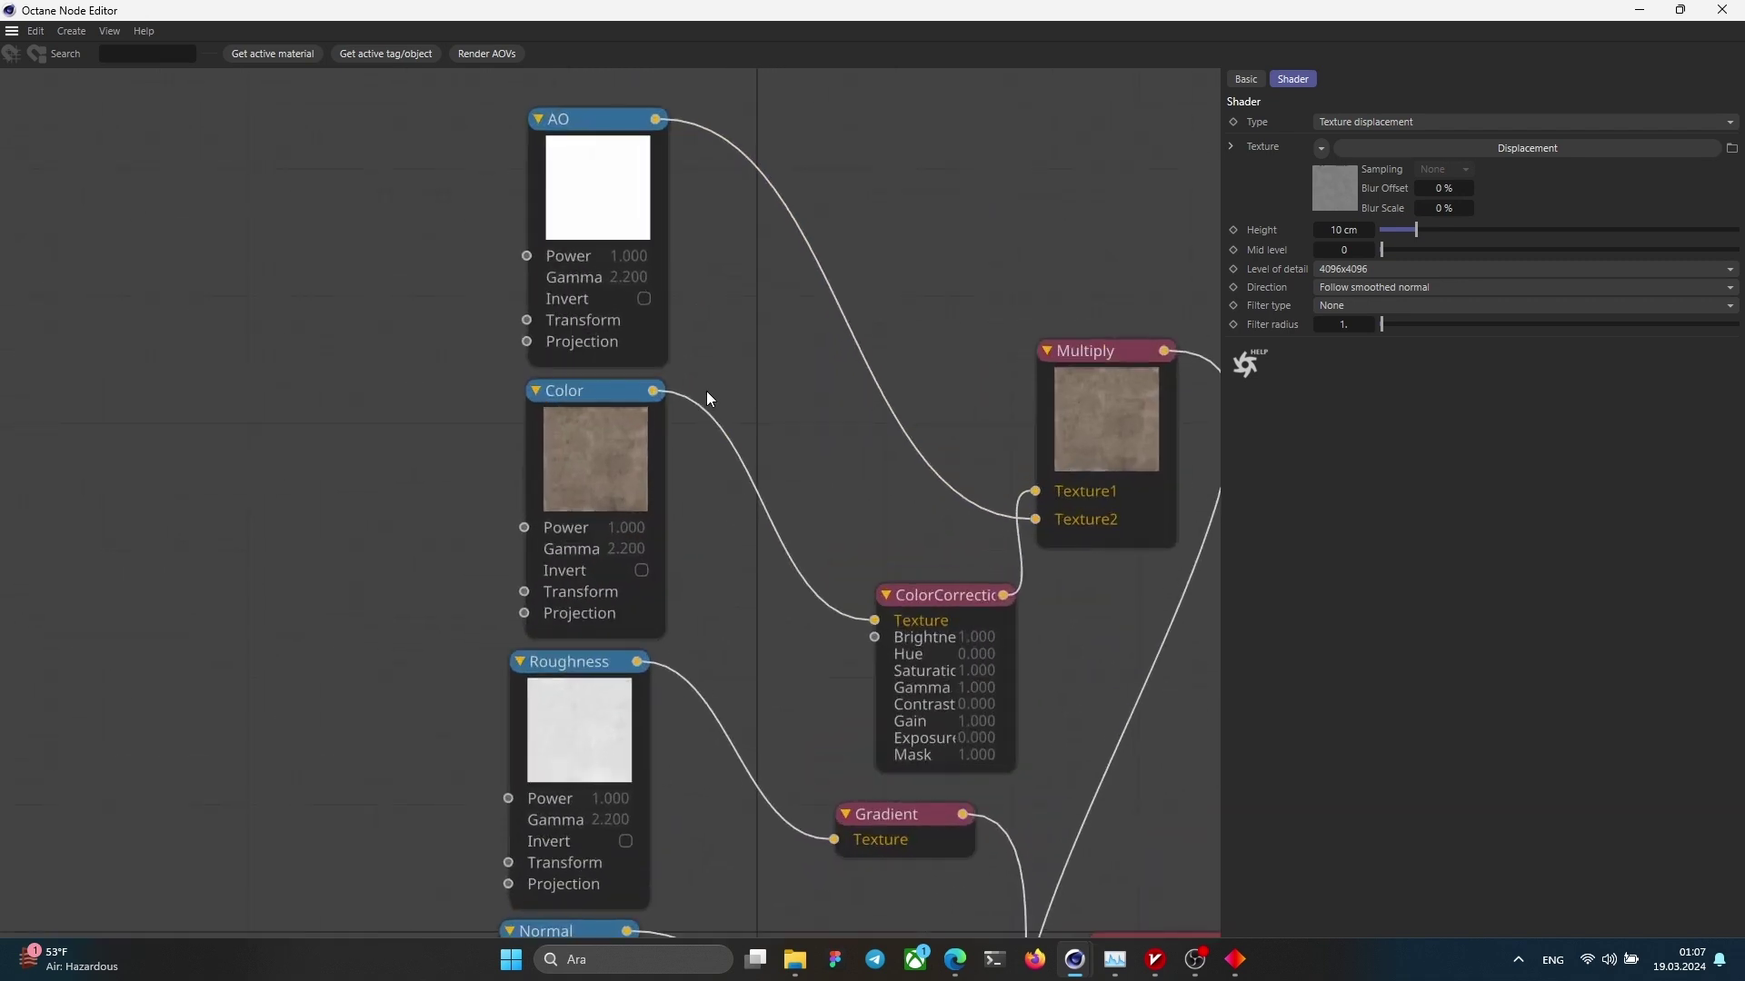
{"action": "left_click", "coordinate": [584, 482]}
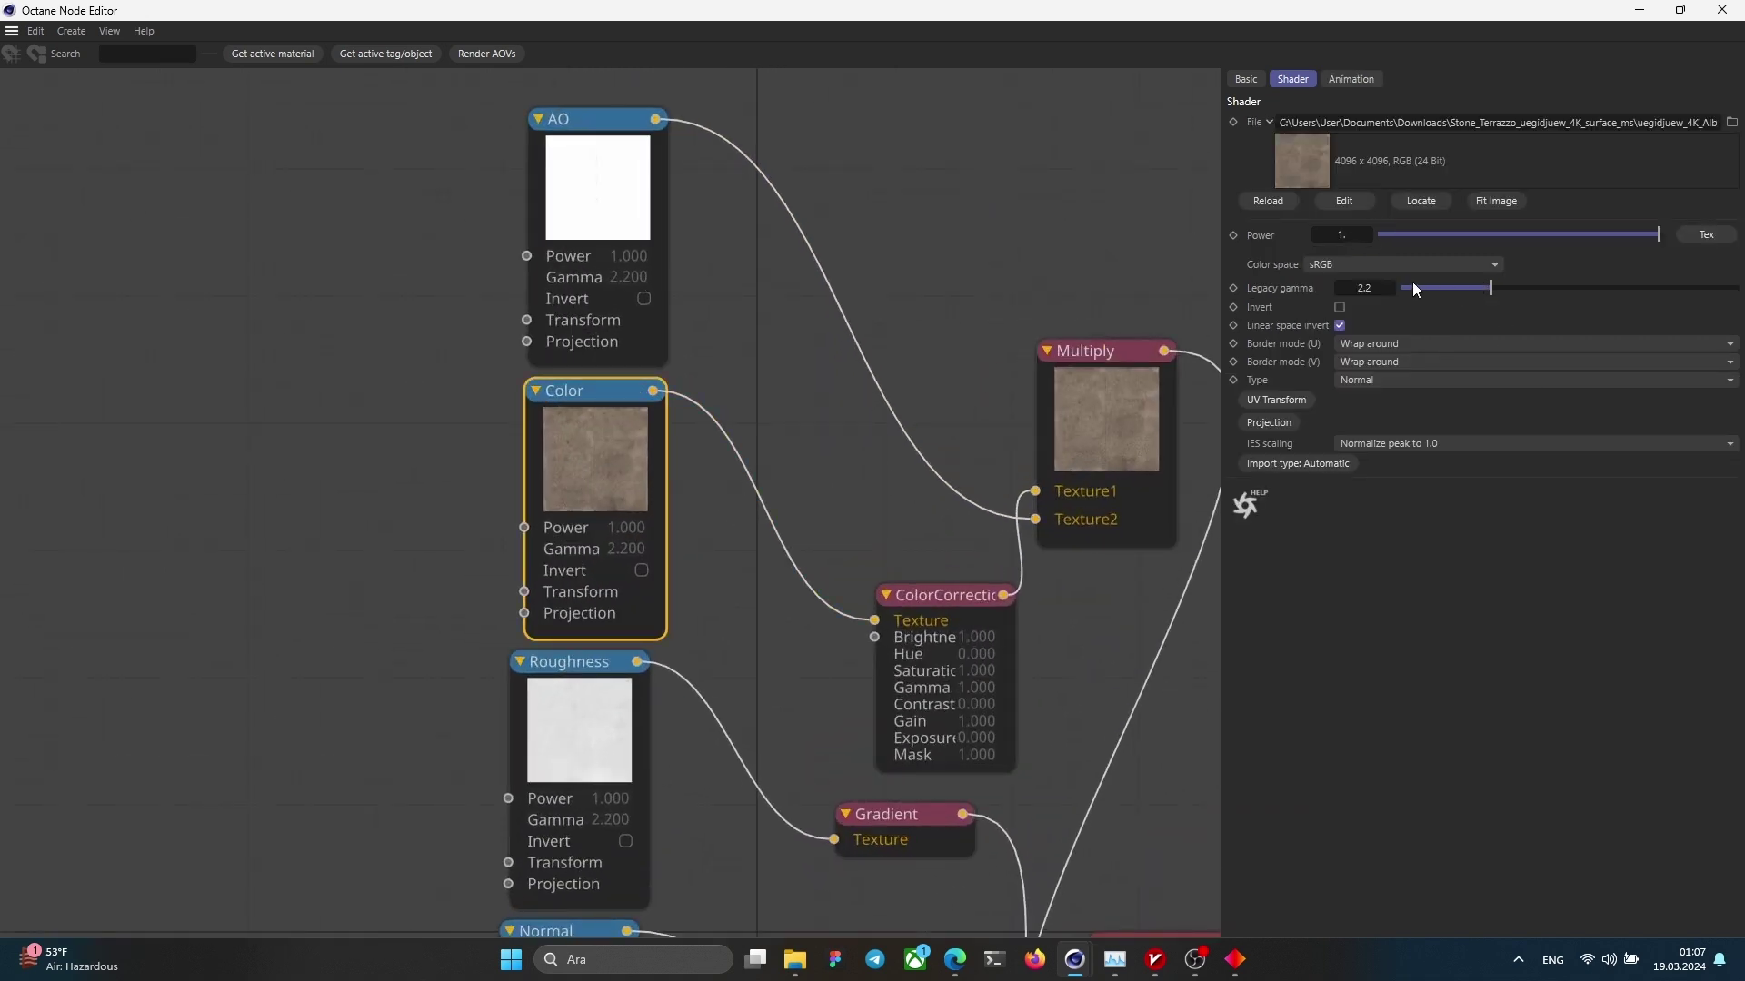
{"action": "left_click", "coordinate": [627, 223]}
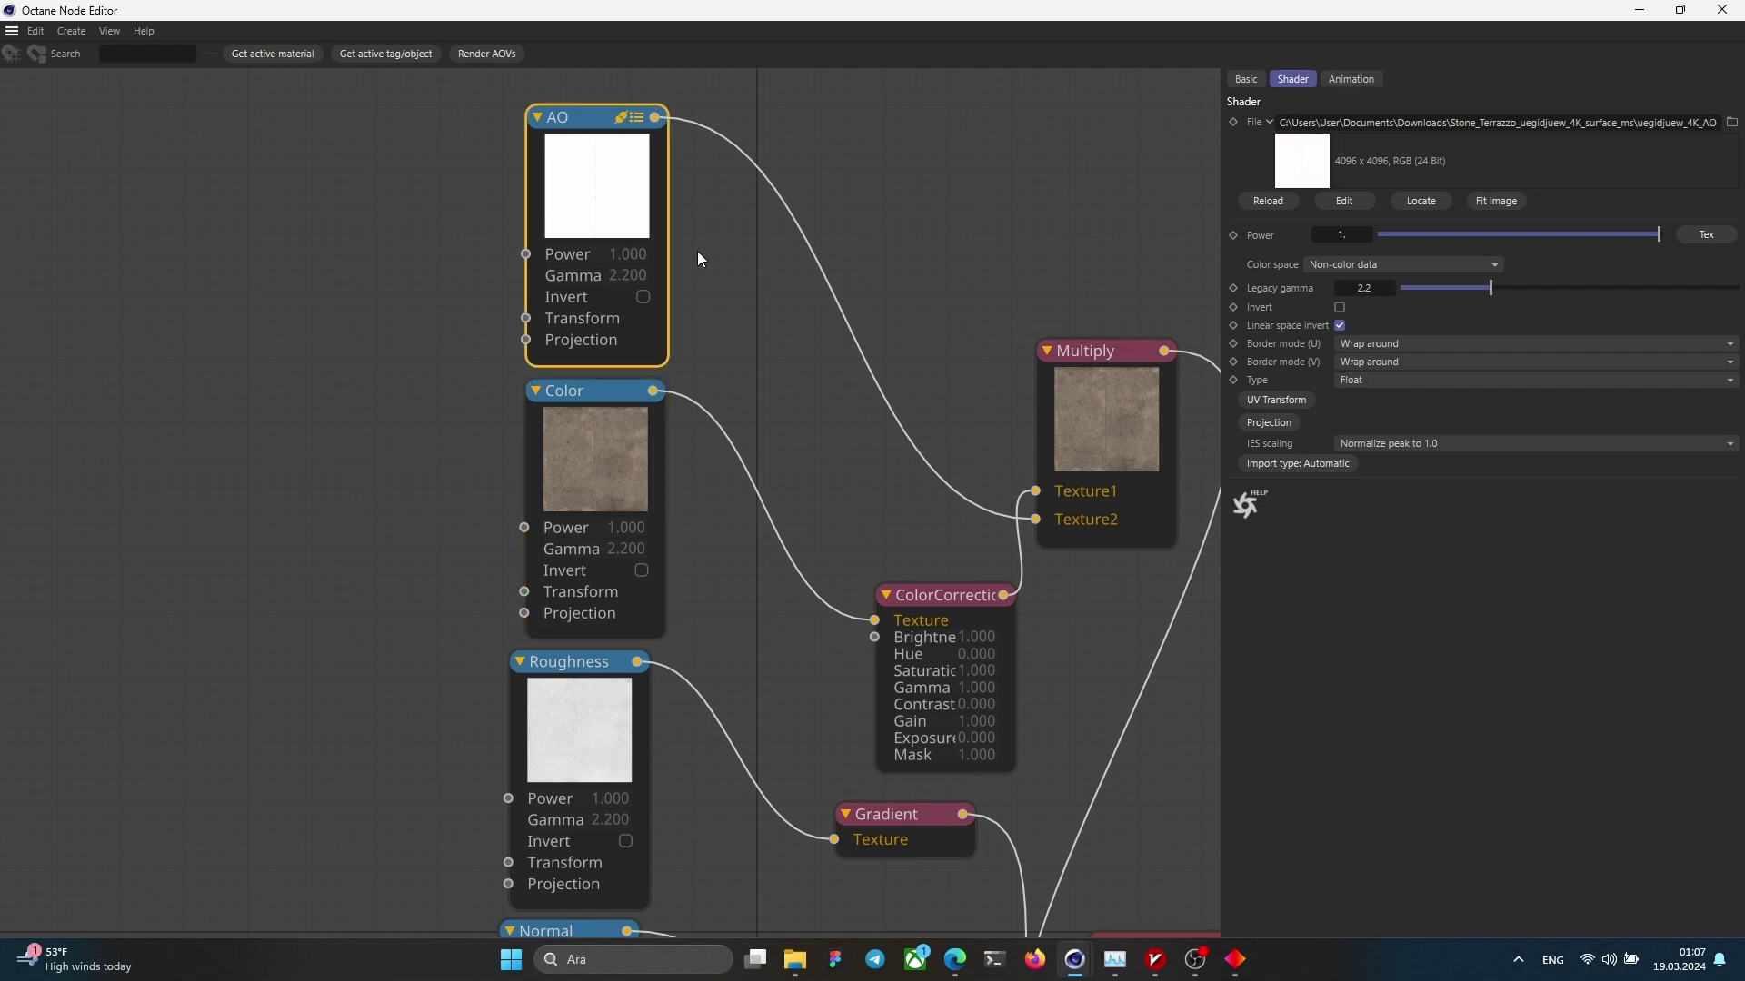
{"action": "scroll", "coordinate": [912, 421], "scroll_direction": "down", "scroll_amount": 4}
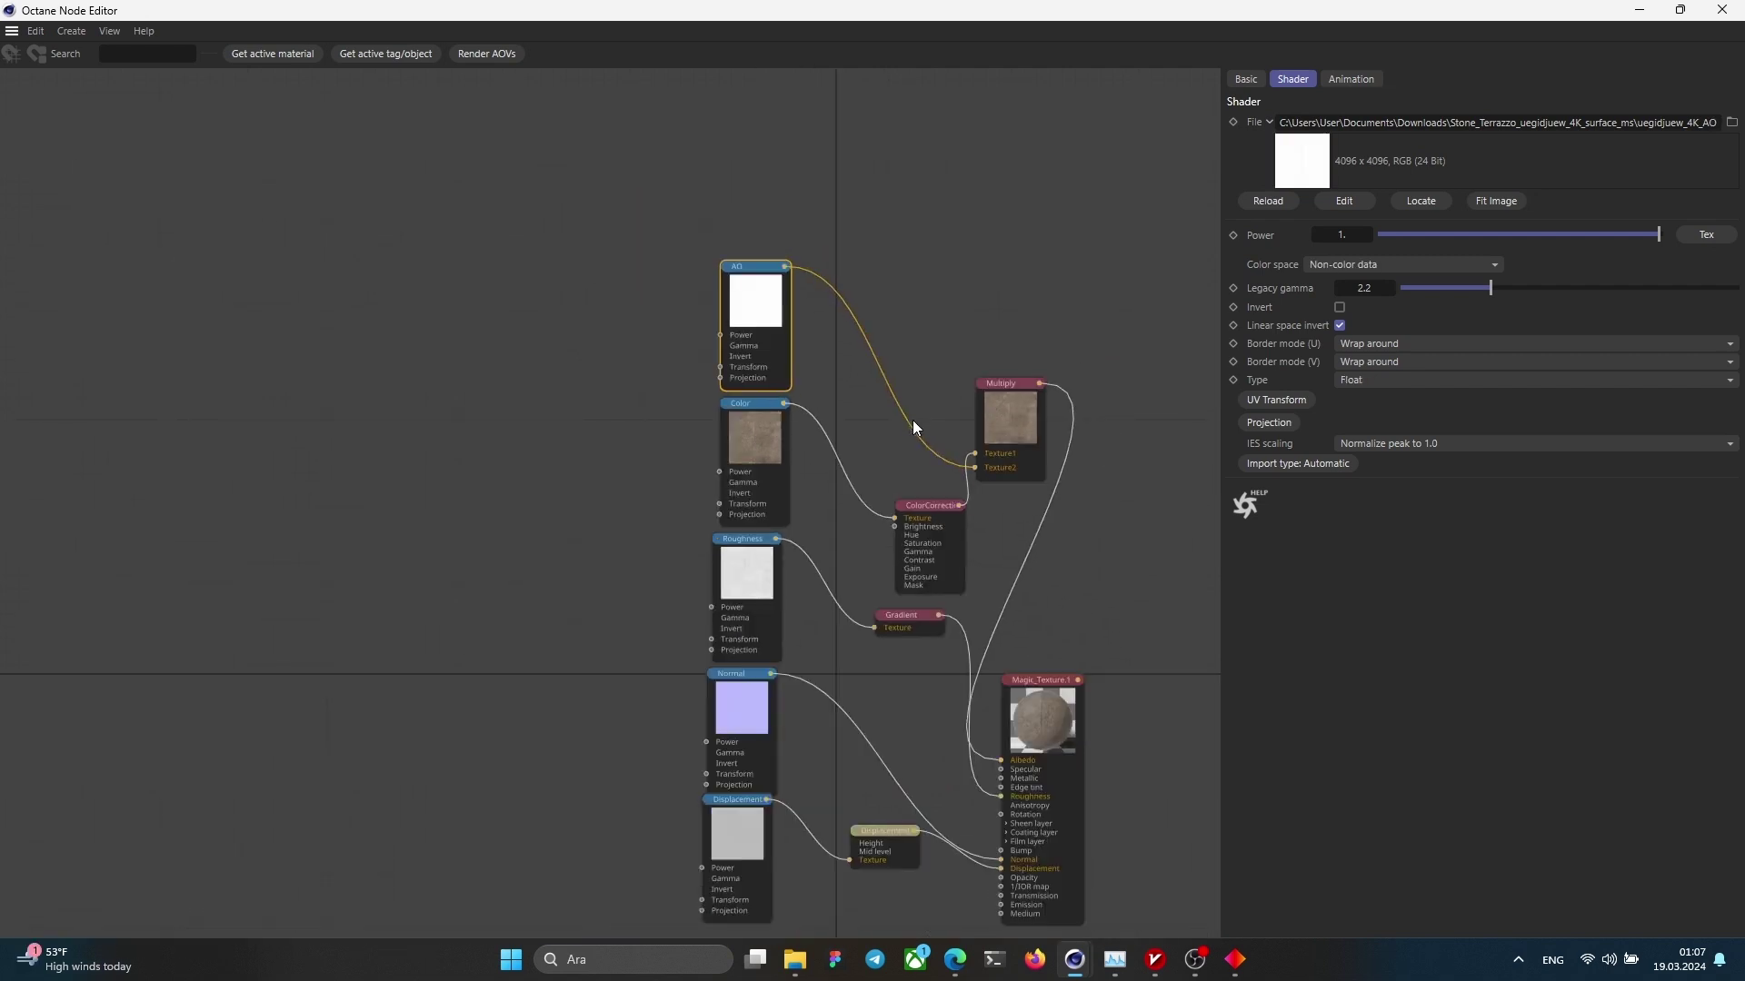
{"action": "scroll", "coordinate": [1027, 688], "scroll_direction": "up", "scroll_amount": 3}
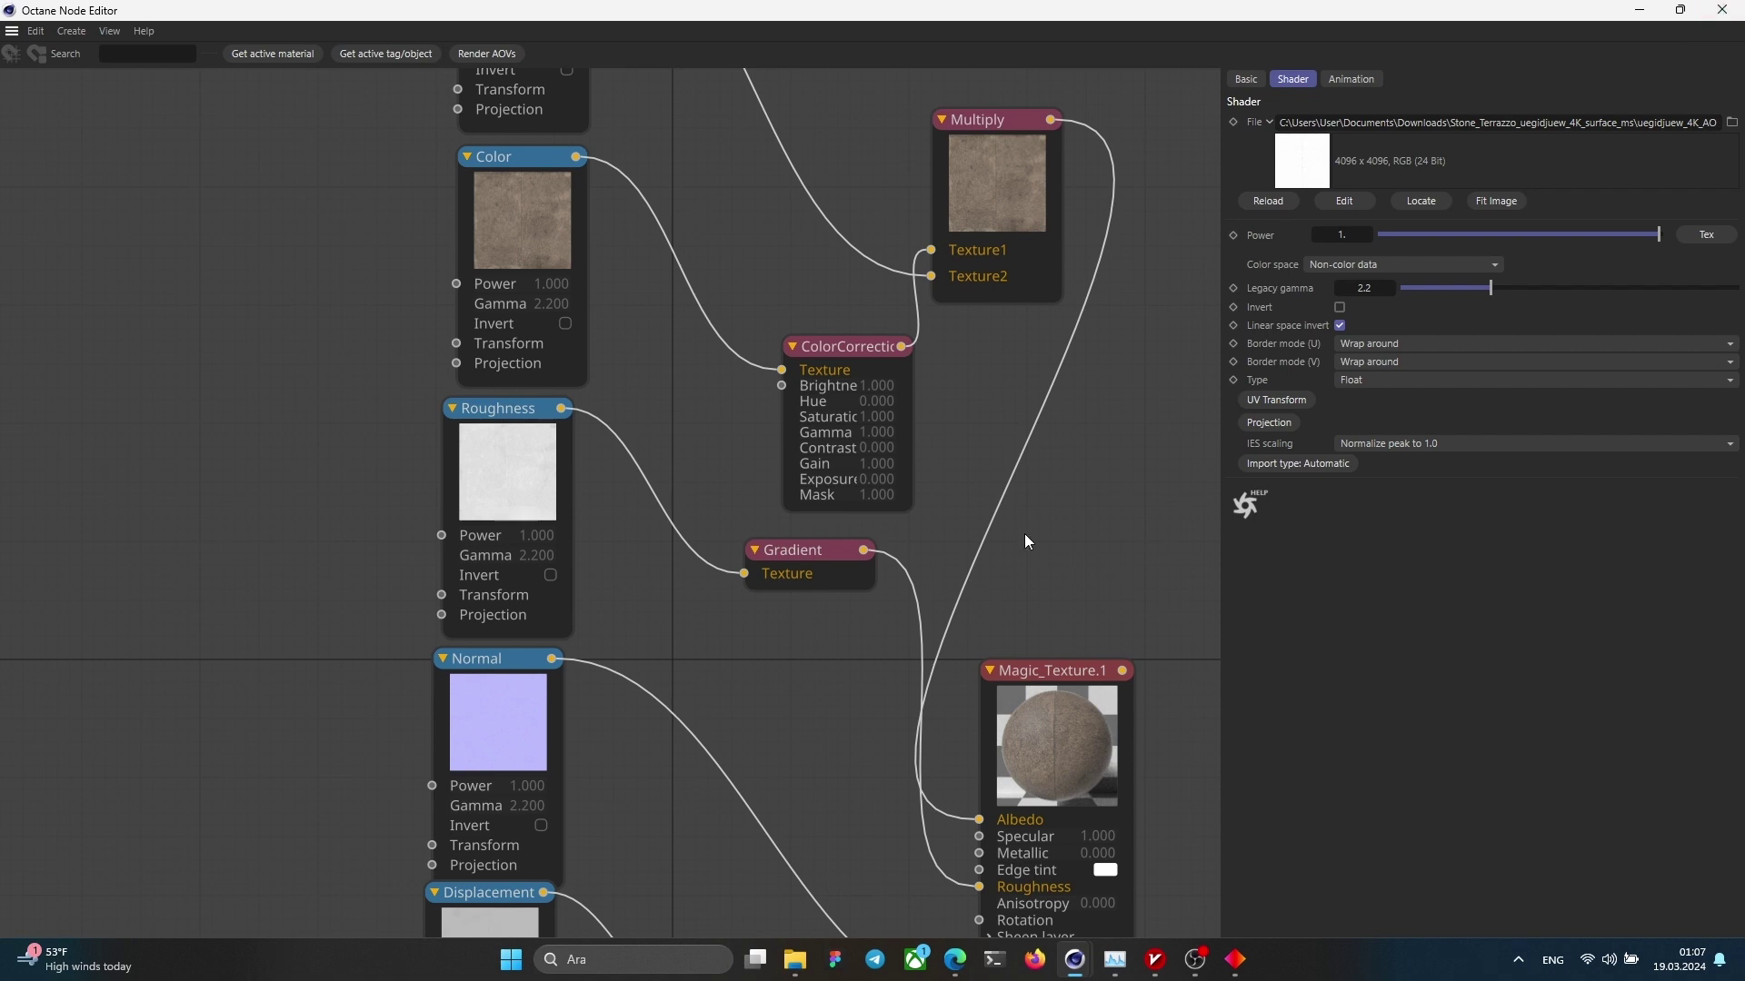
Step: Add Texture Projection and UV Transform nodes to the Displacement map, placed left of the image nodes
{"action": "scroll", "coordinate": [1054, 433], "scroll_direction": "down", "scroll_amount": 4}
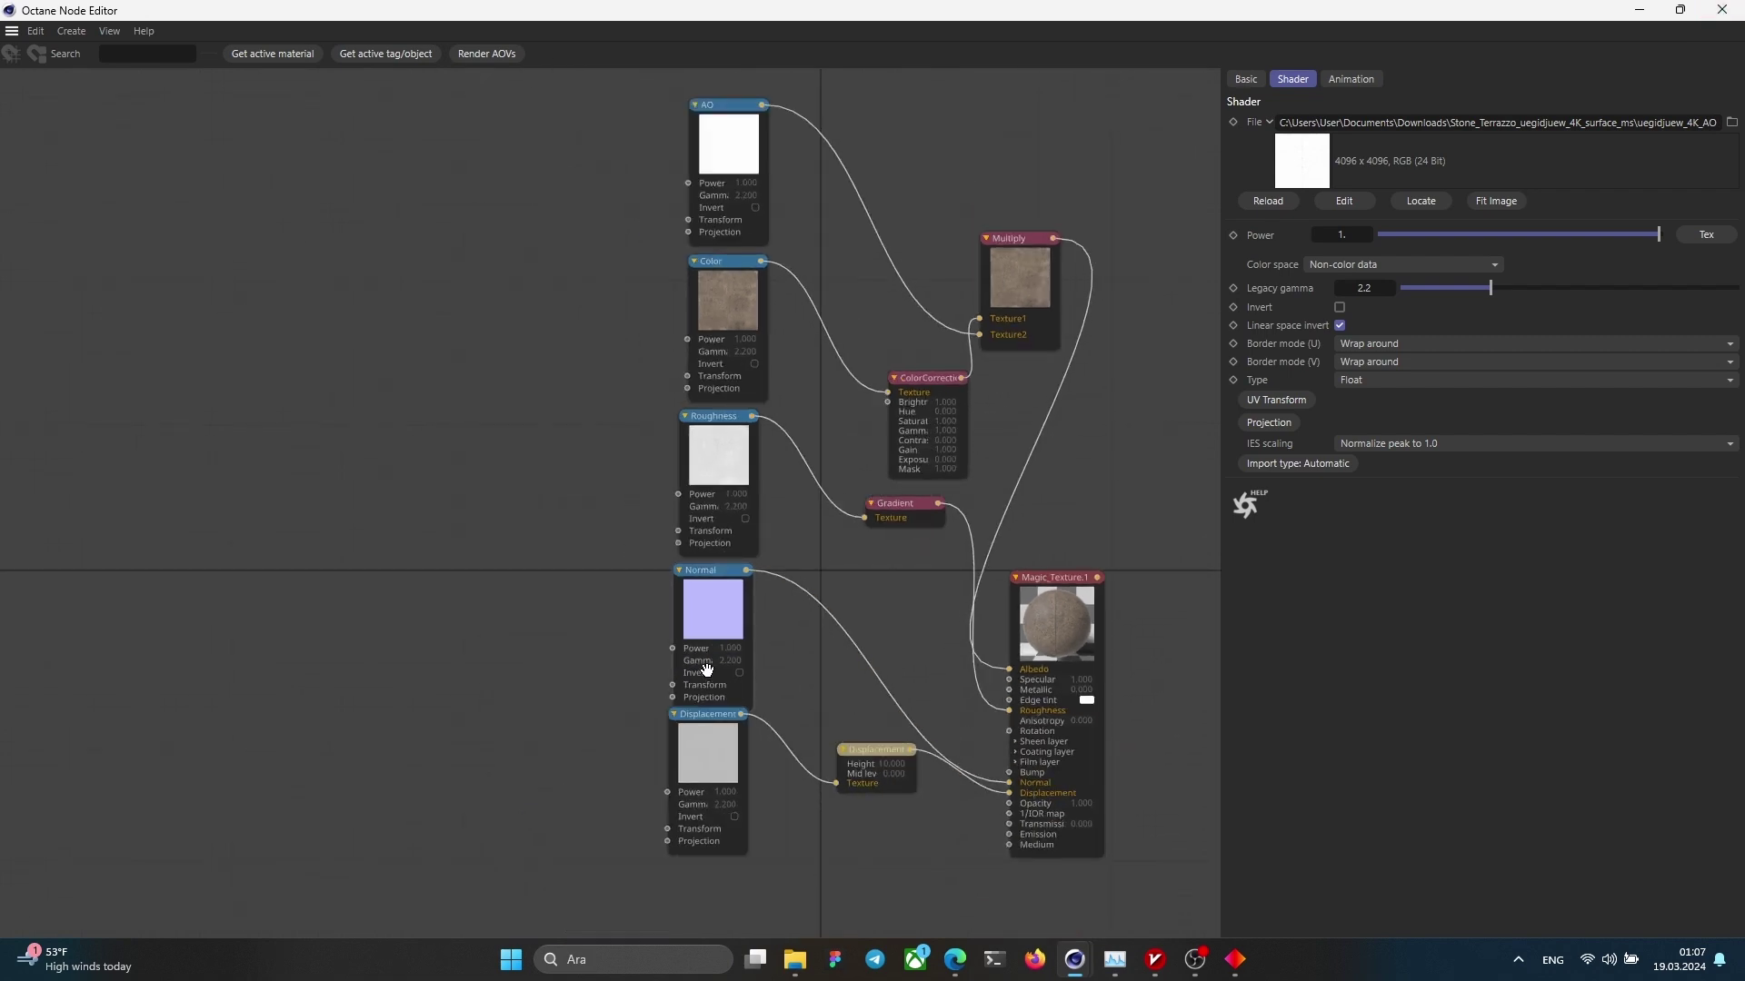
{"action": "left_click", "coordinate": [706, 742]}
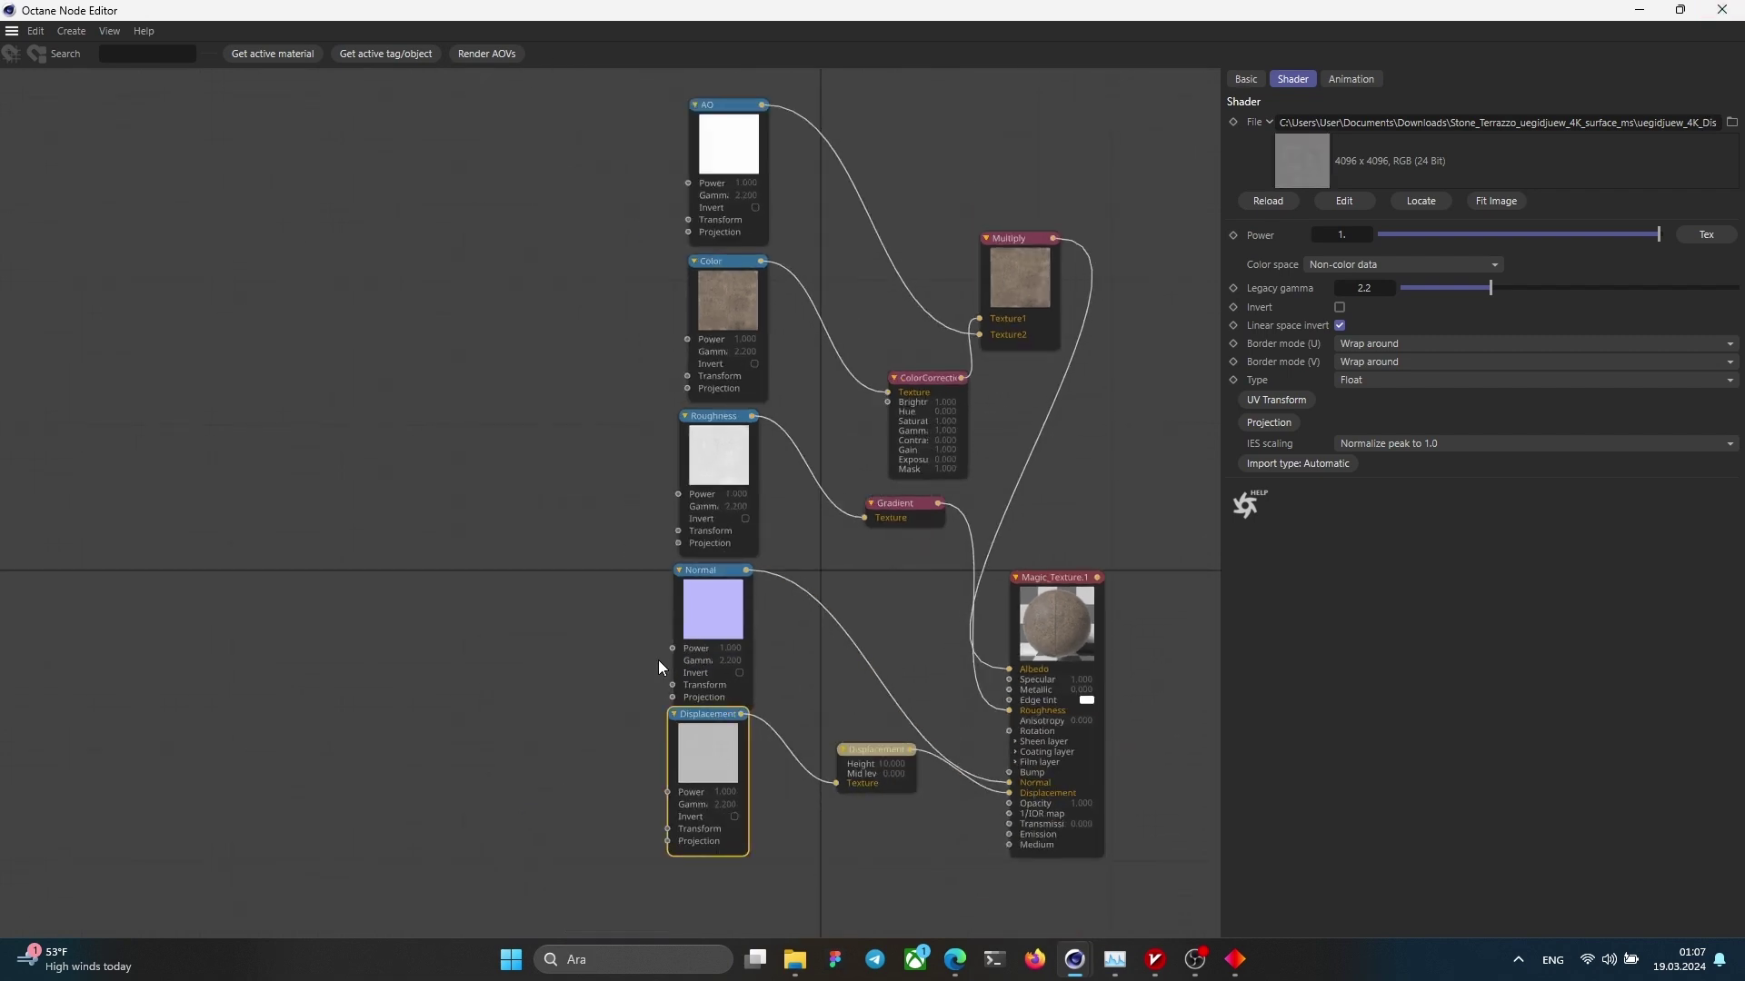
{"action": "key", "text": "Tab"}
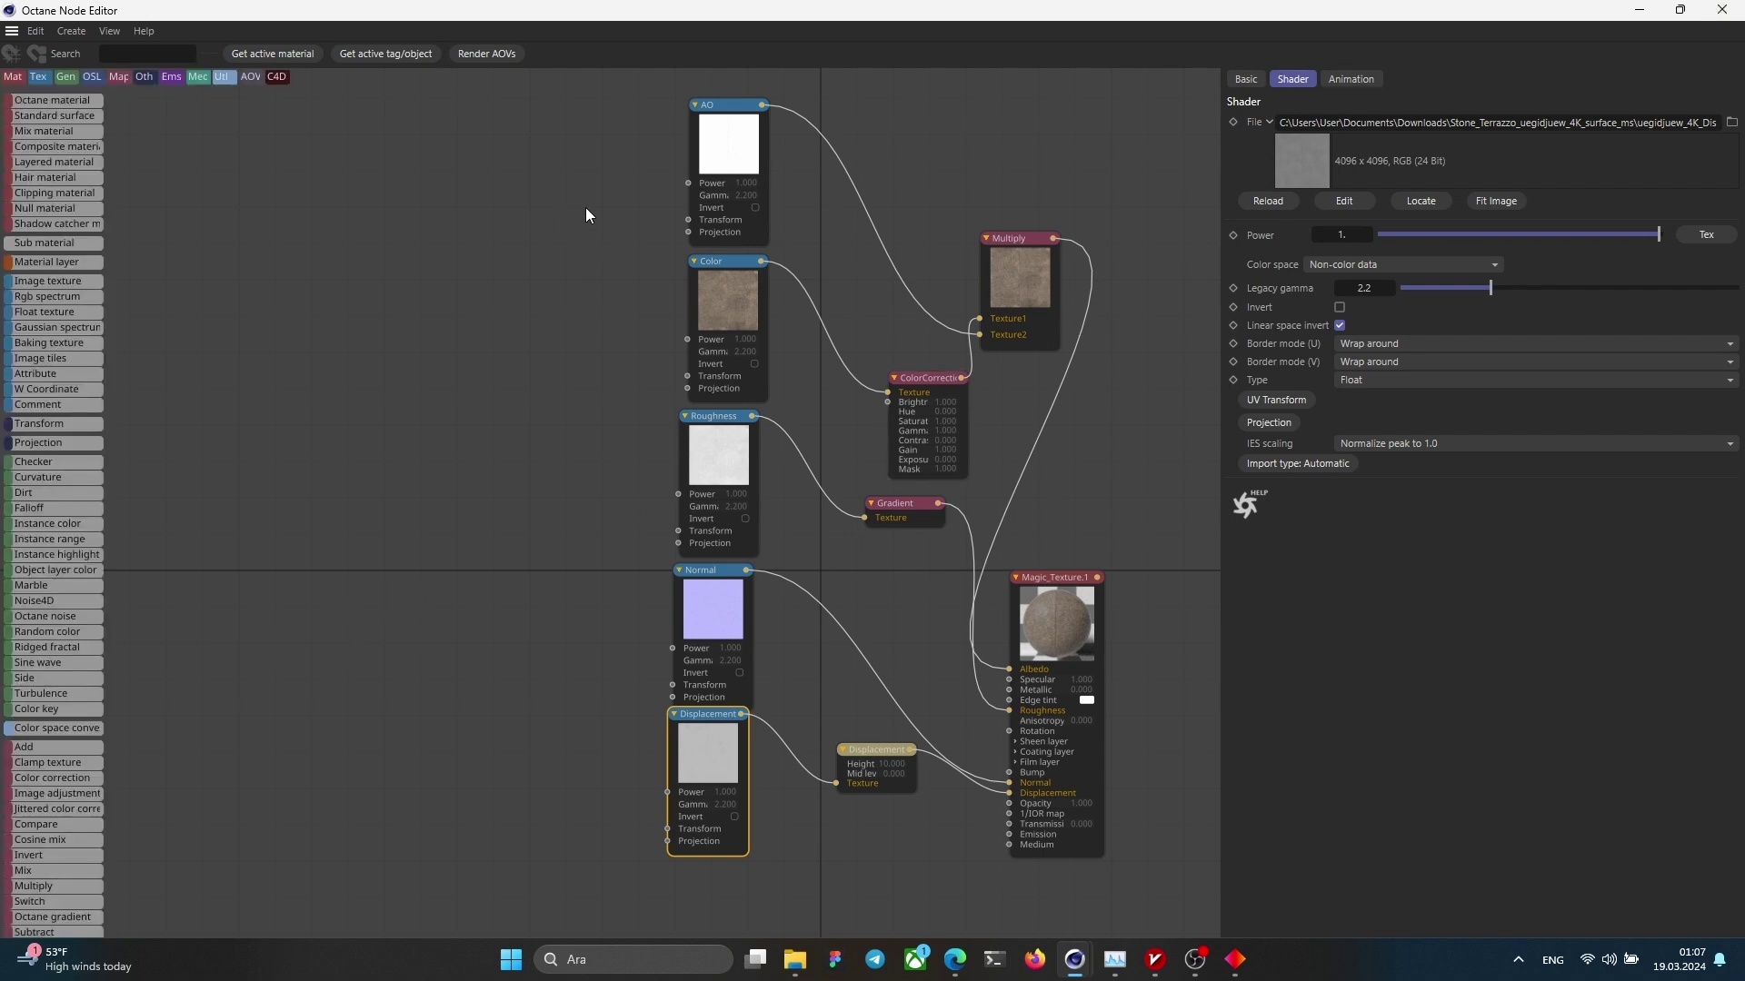
{"action": "left_click", "coordinate": [1273, 421]}
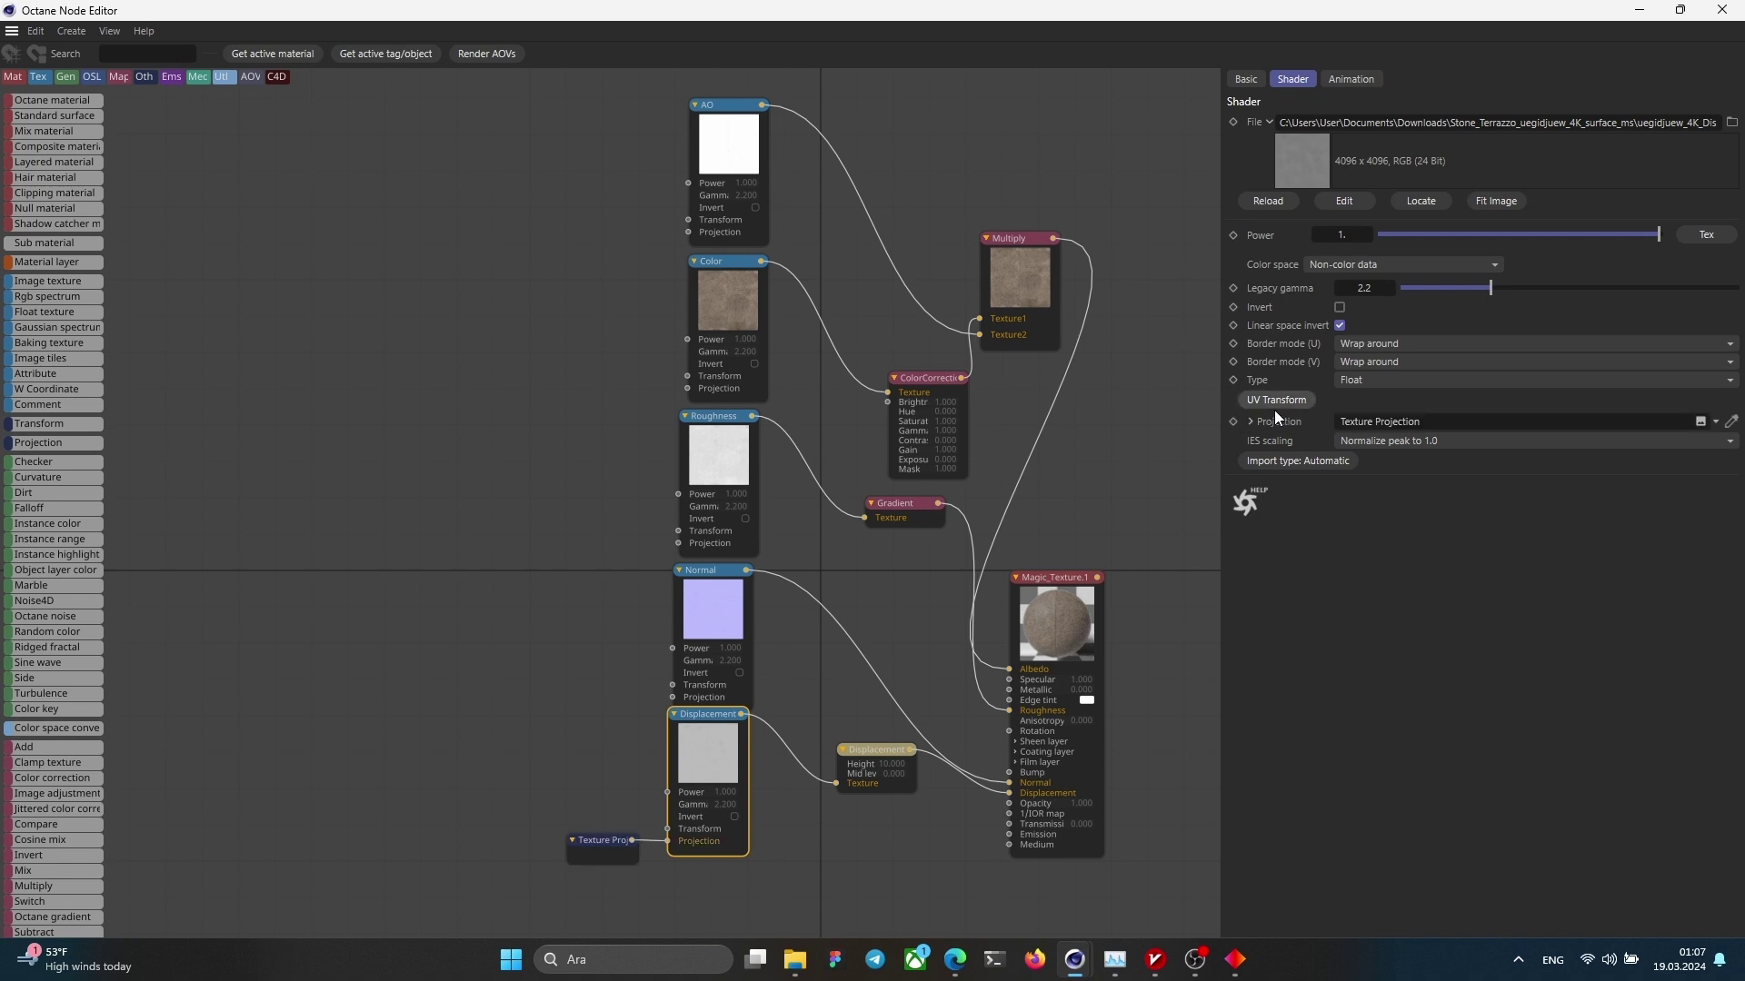
{"action": "left_click", "coordinate": [1274, 404]}
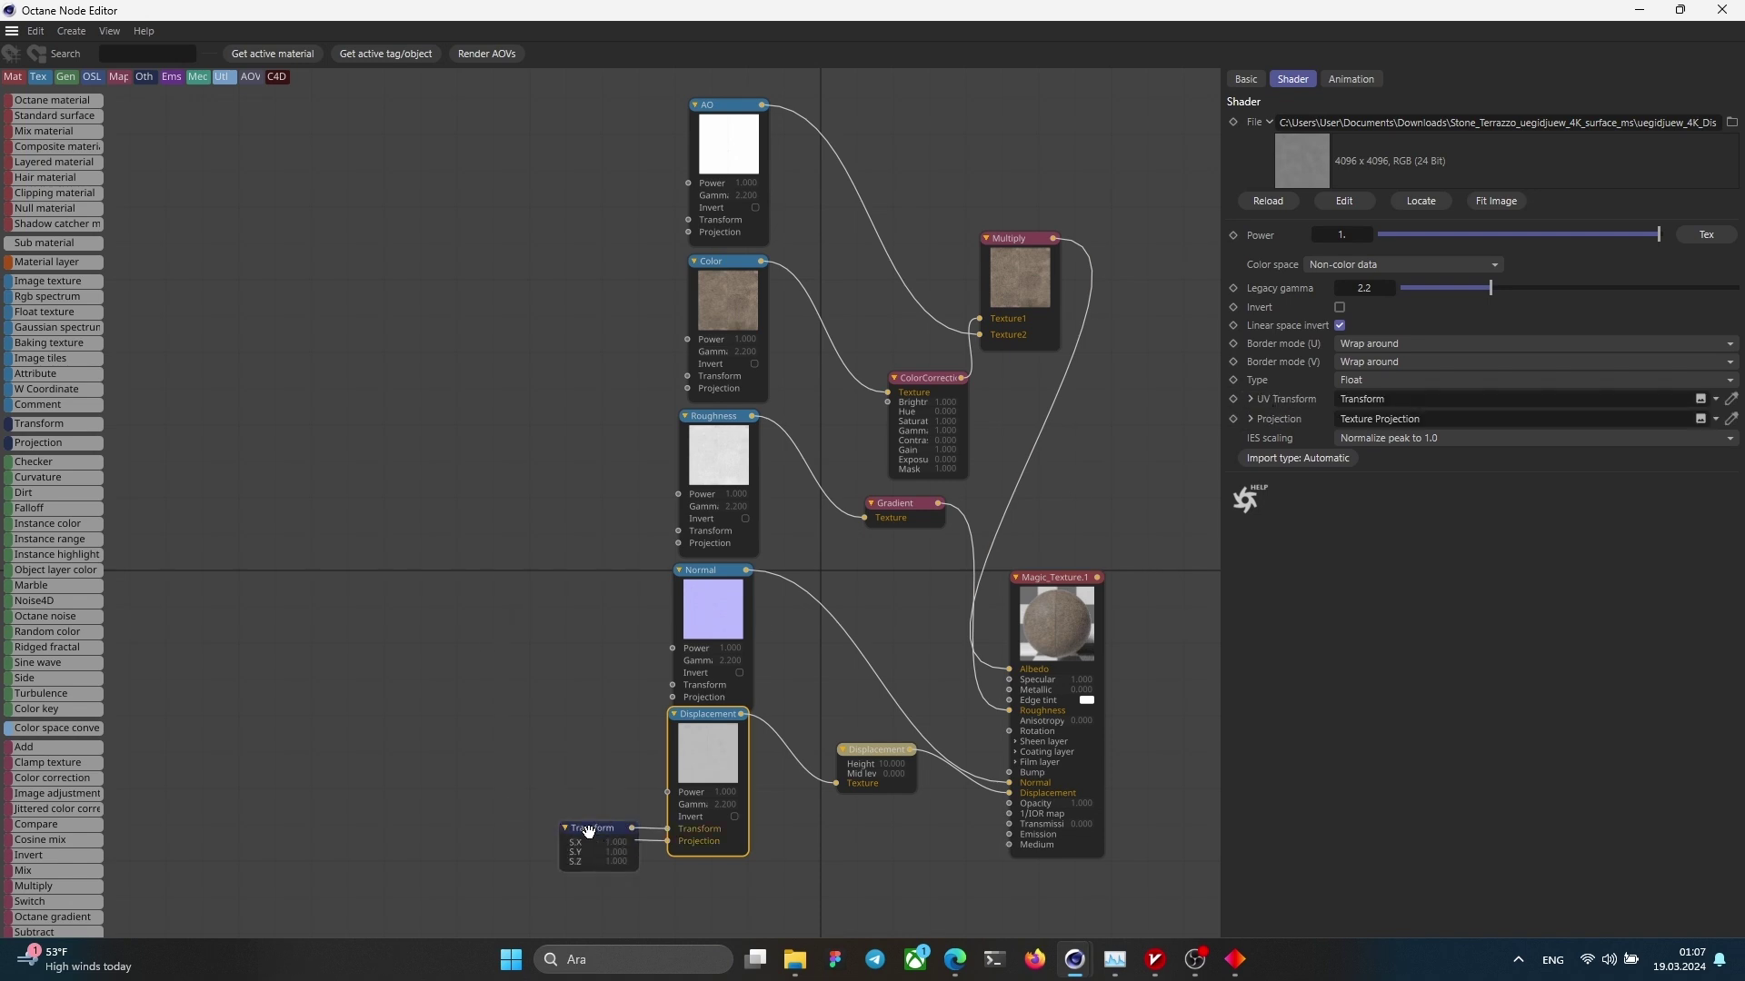
{"action": "left_click_drag", "start_coordinate": [597, 847], "coordinate": [286, 460]}
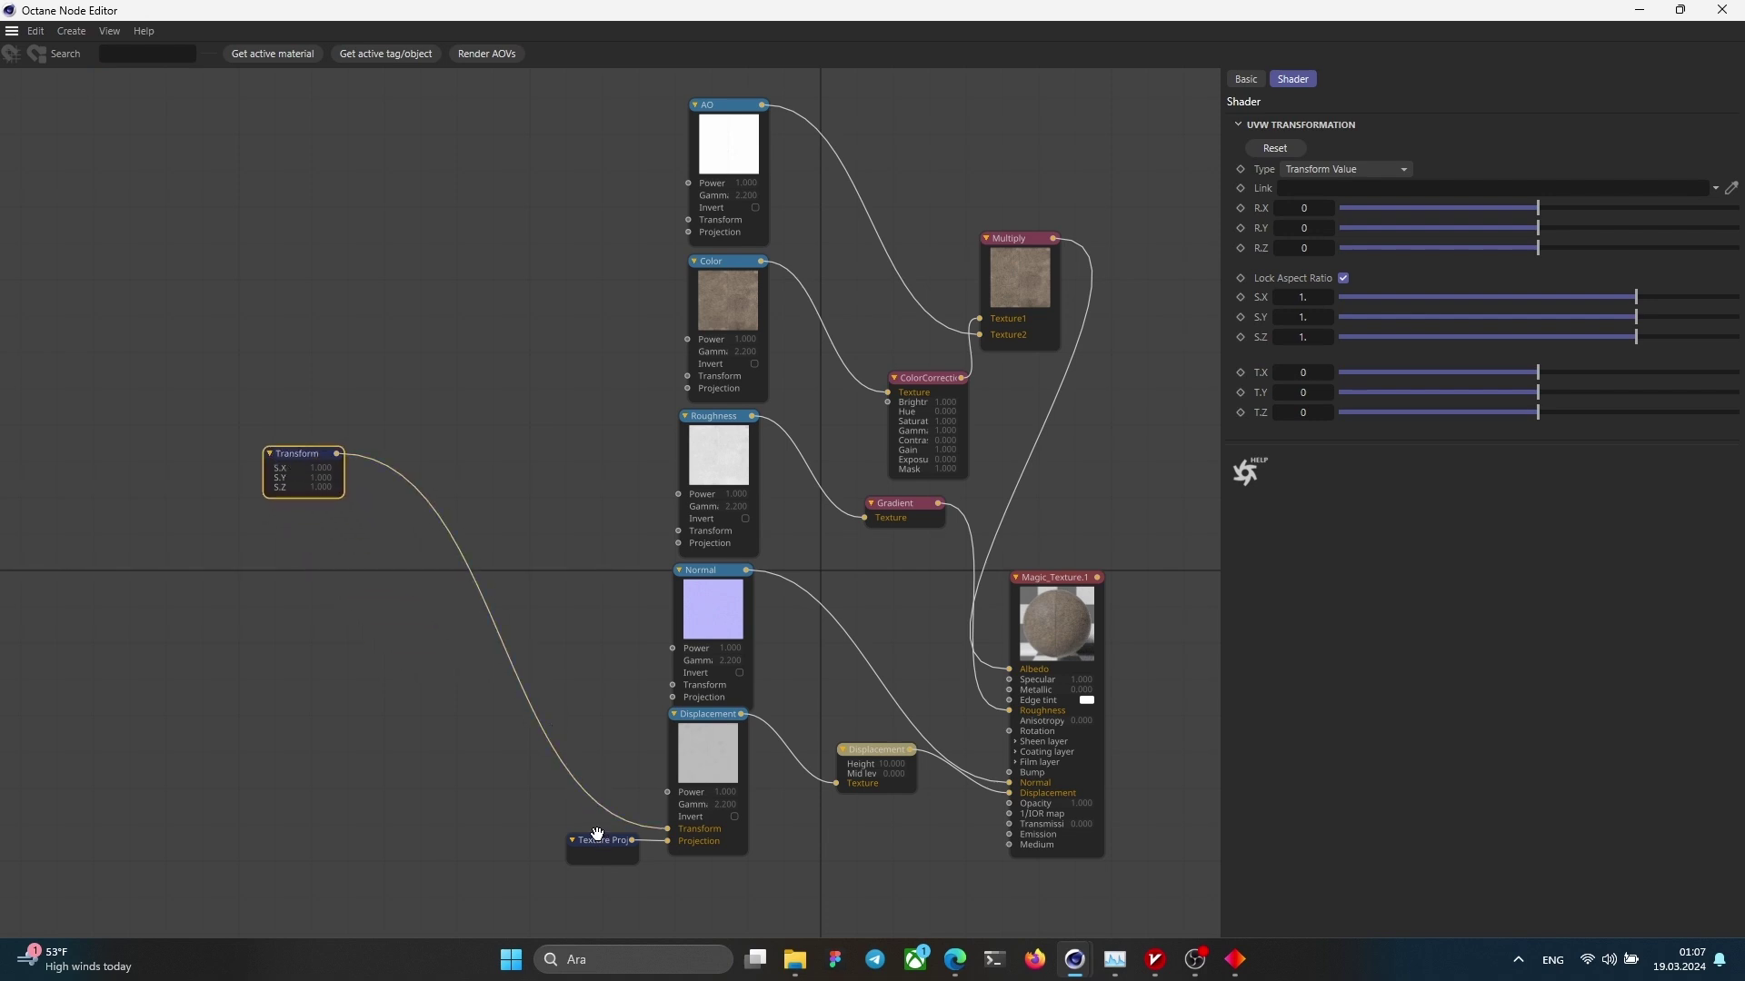
{"action": "left_click_drag", "start_coordinate": [600, 840], "coordinate": [672, 697]}
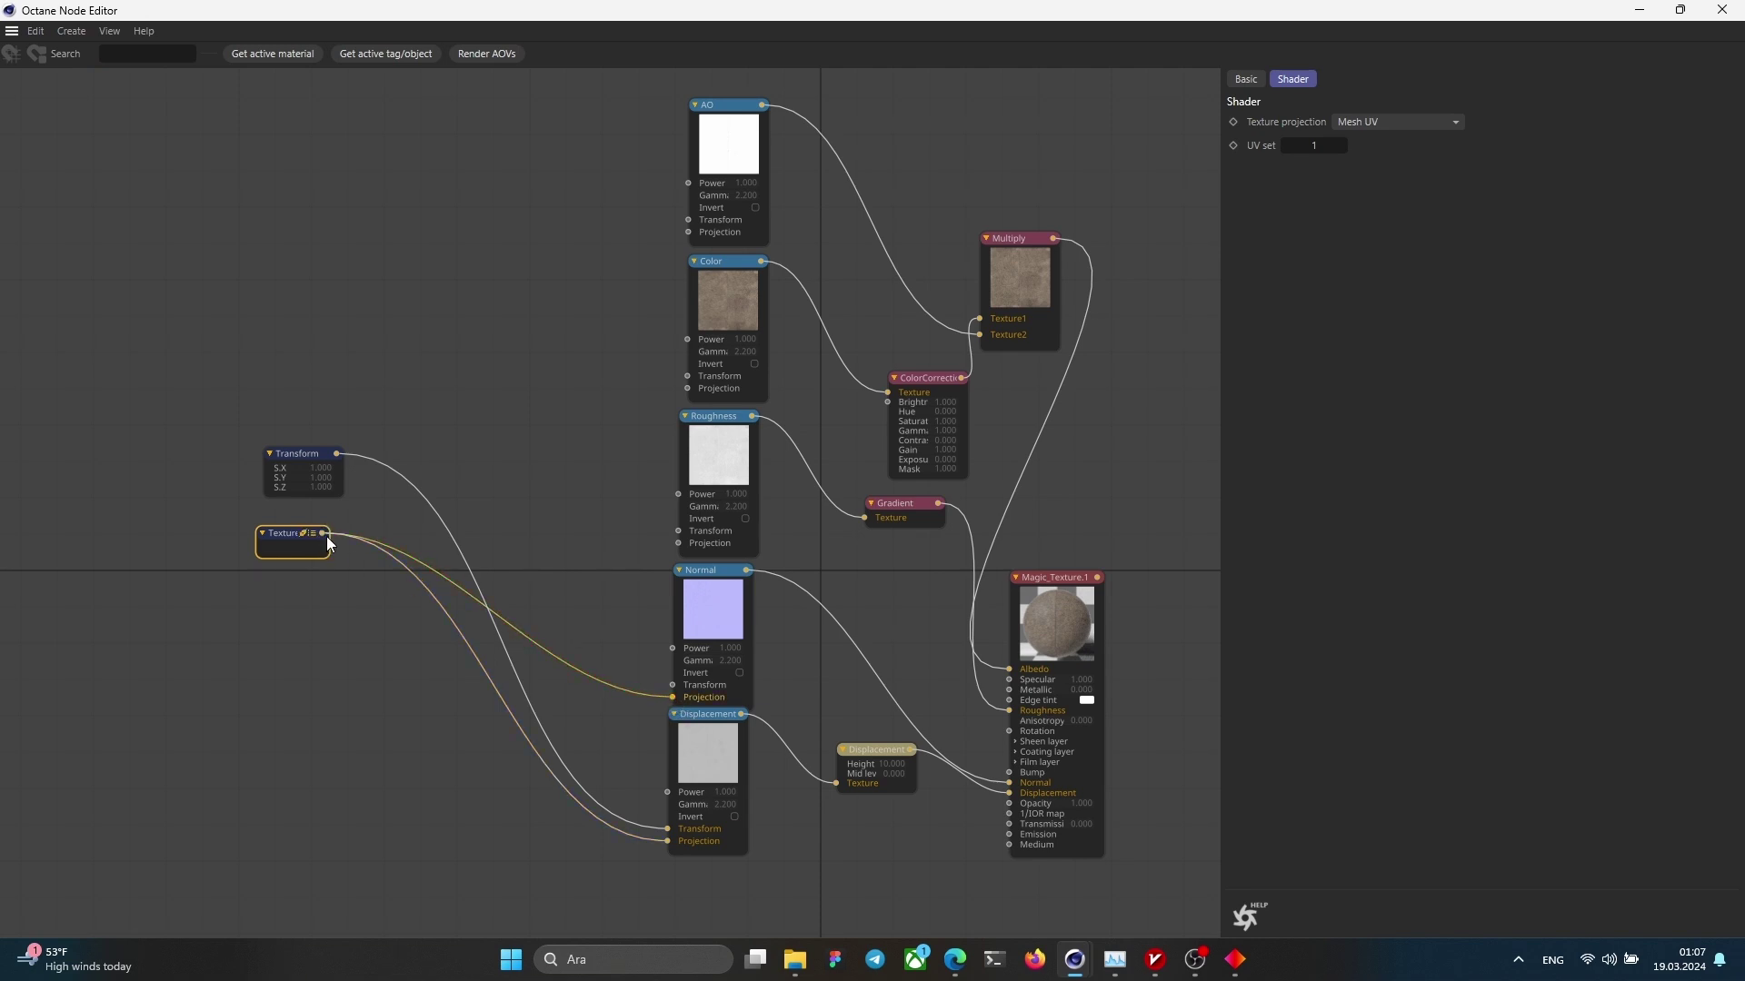
Step: Keep Mesh UV projection and wire it into the Roughness, Color and AO maps
{"action": "left_click", "coordinate": [1341, 127]}
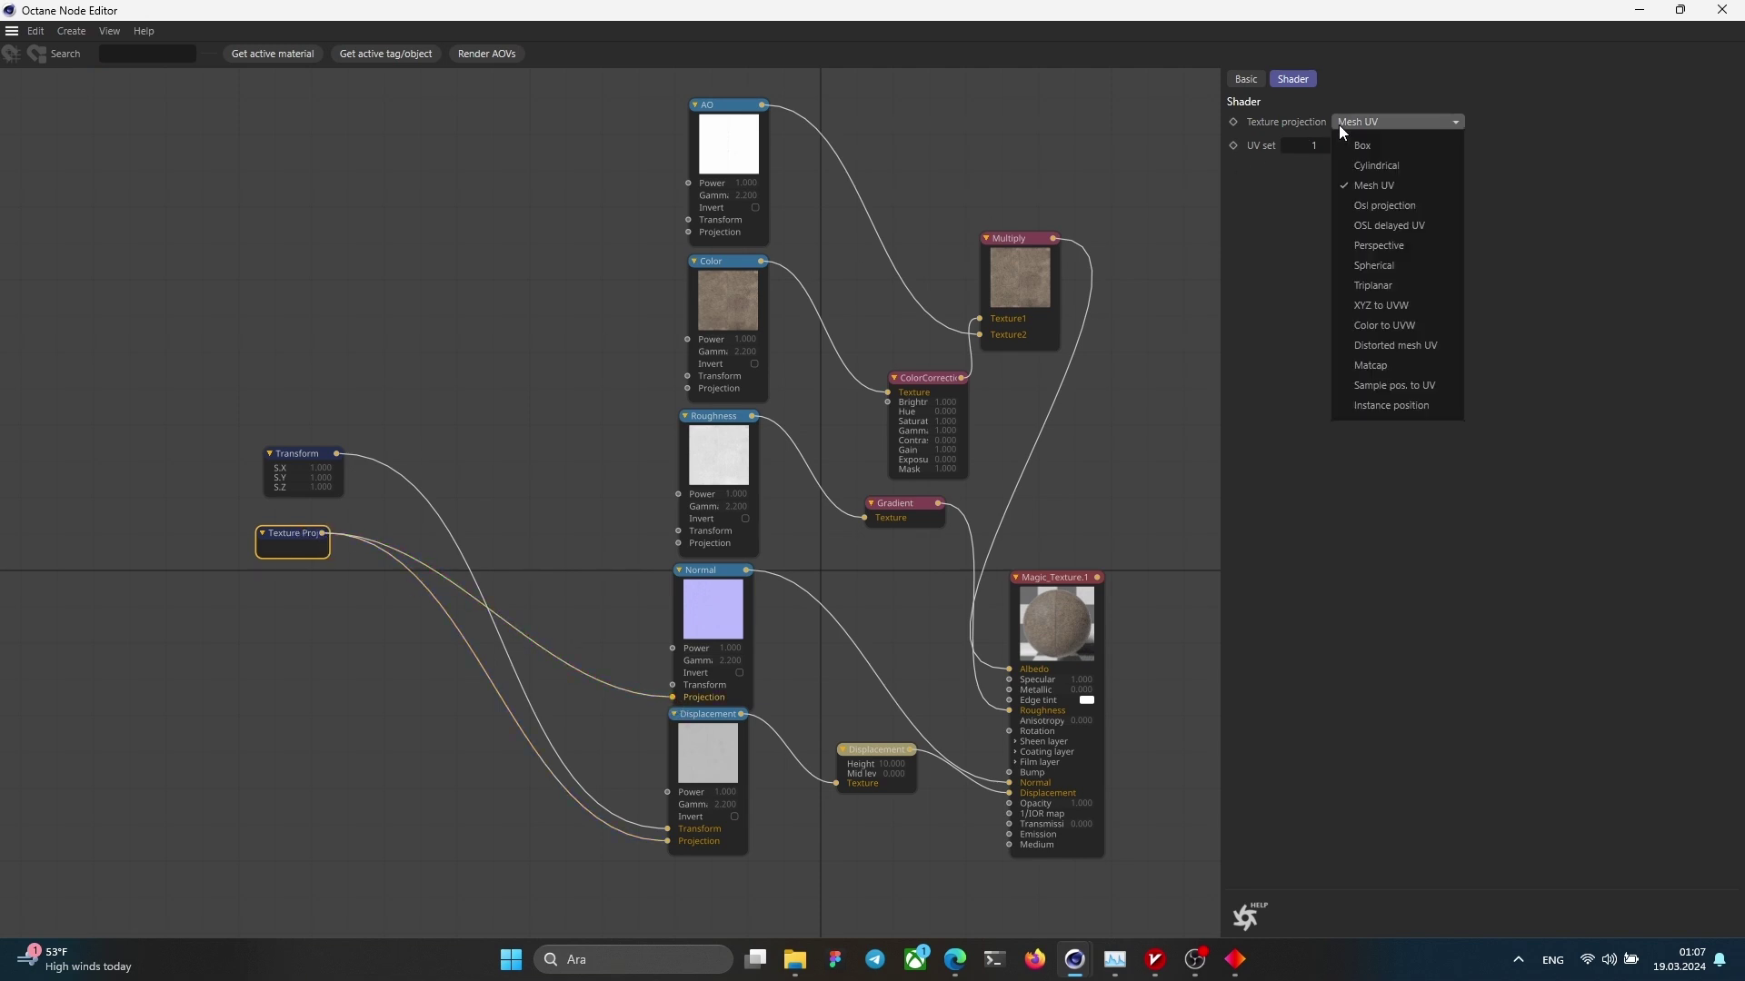
{"action": "left_click", "coordinate": [1335, 117]}
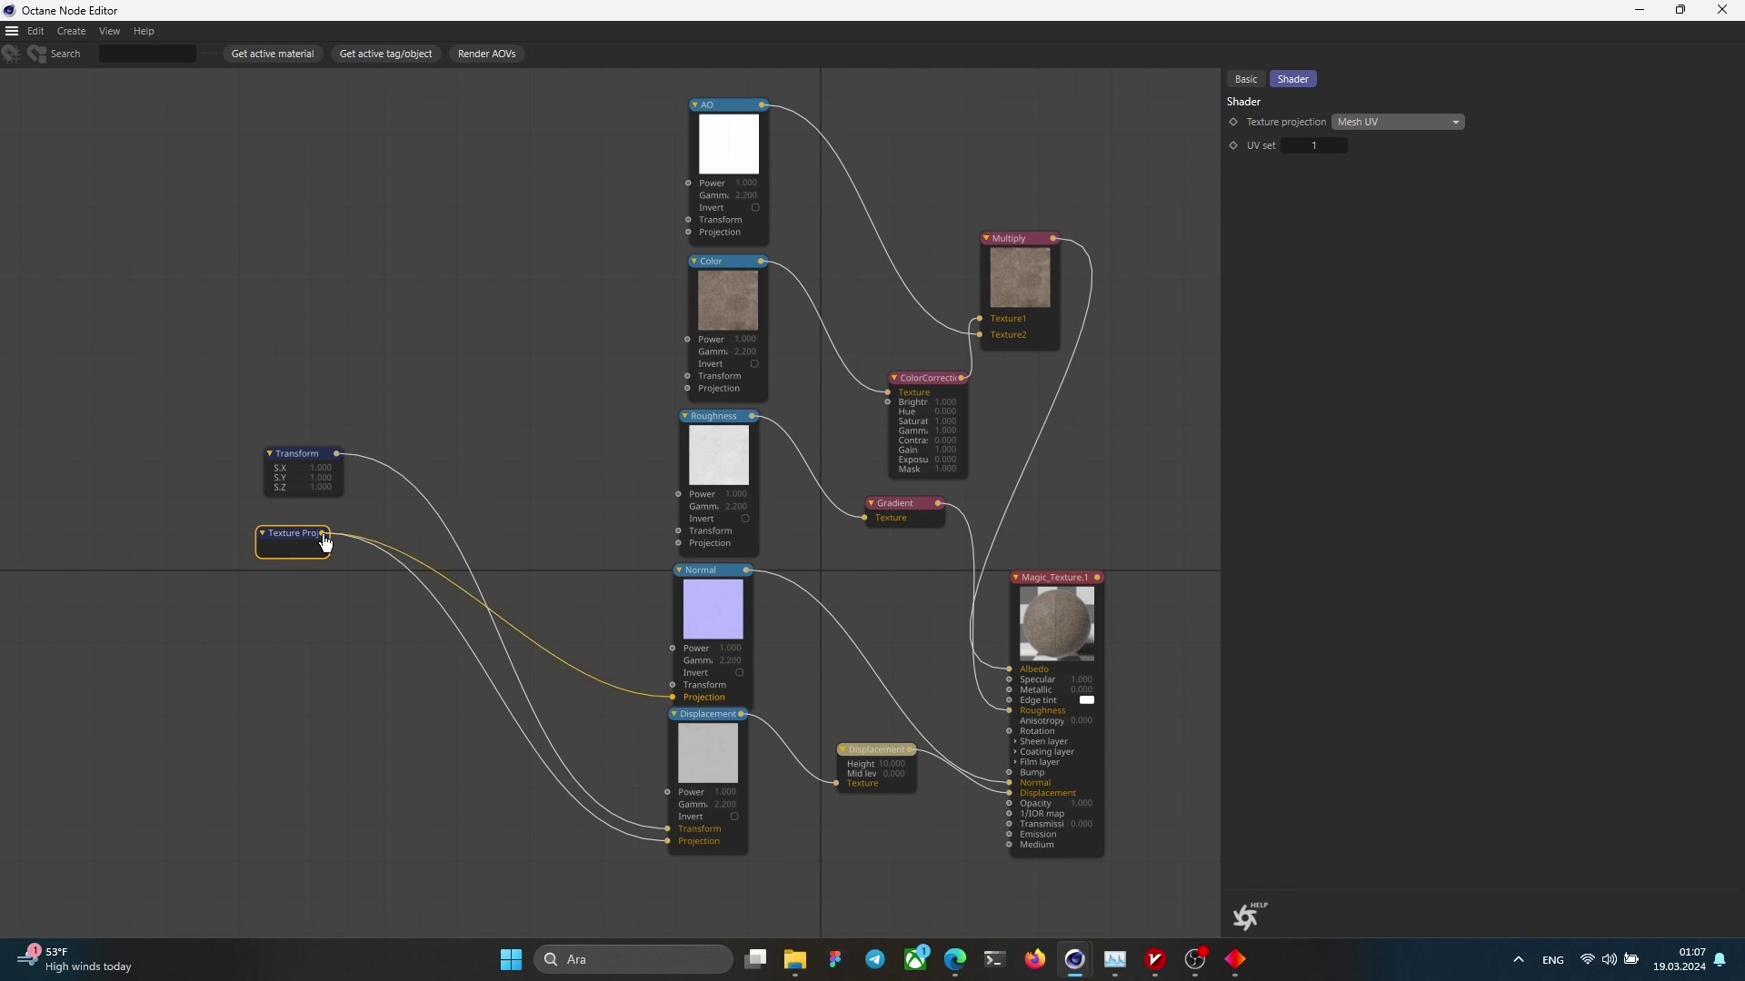
{"action": "left_click_drag", "start_coordinate": [324, 536], "coordinate": [680, 543]}
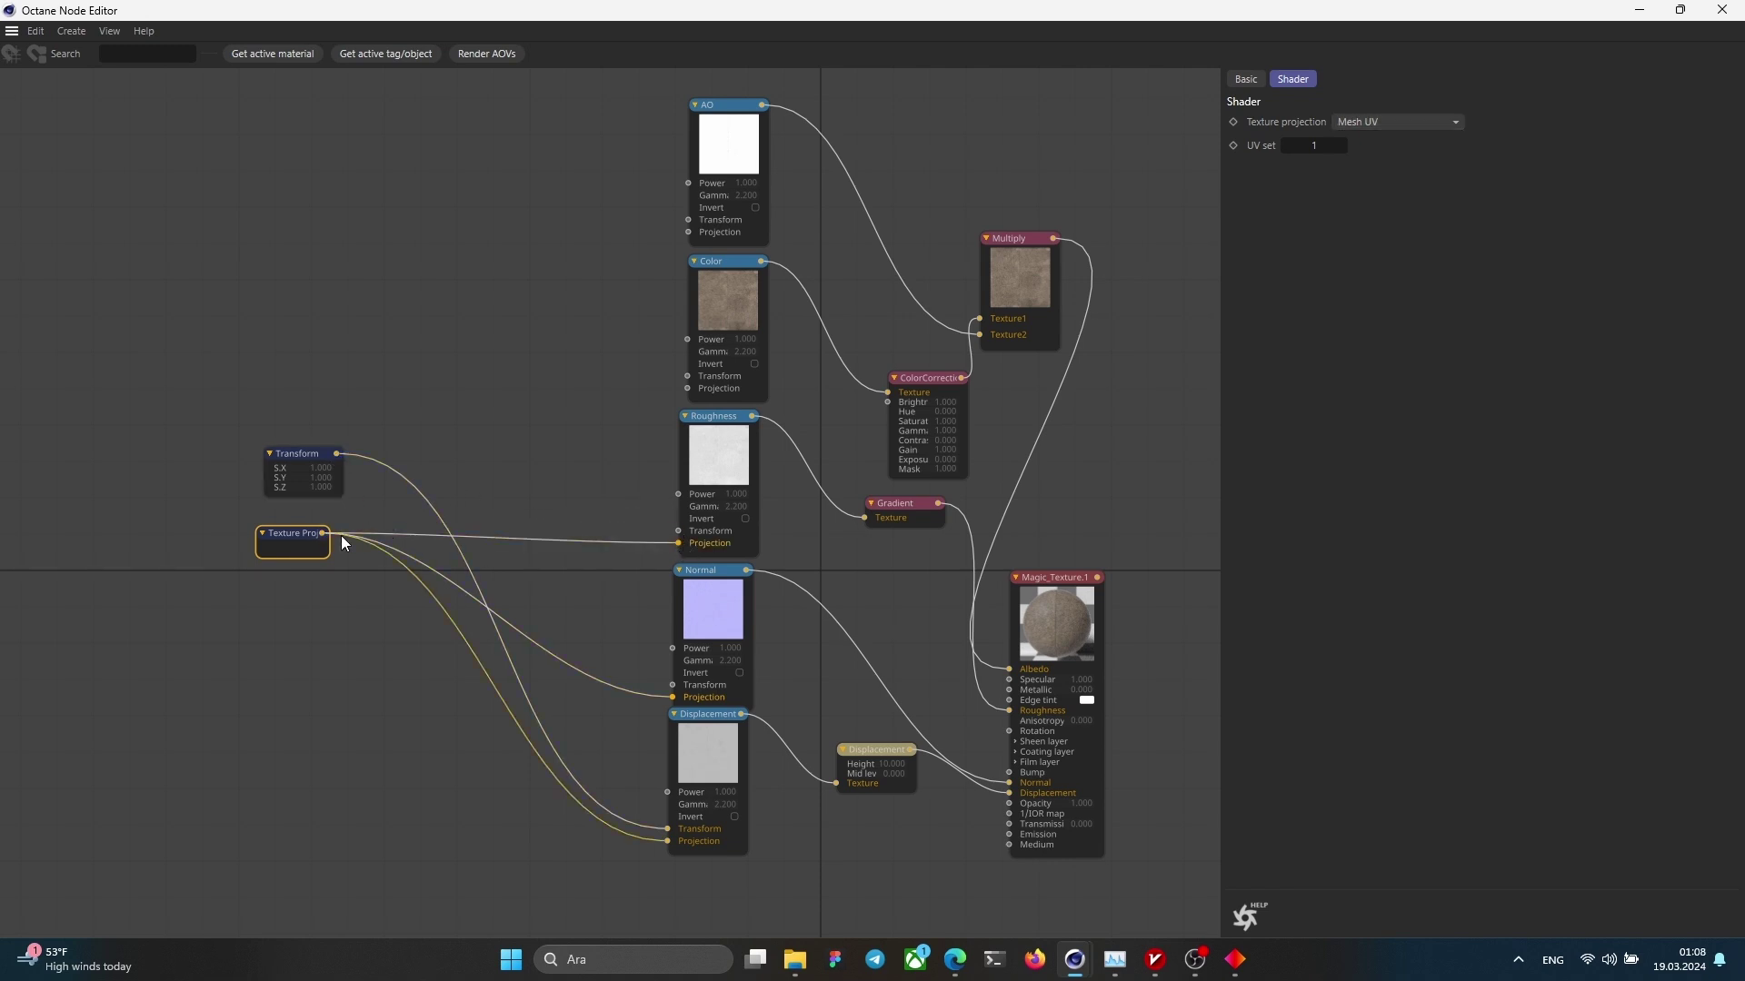
{"action": "left_click_drag", "start_coordinate": [323, 534], "coordinate": [686, 388]}
{"action": "left_click_drag", "start_coordinate": [324, 533], "coordinate": [697, 238]}
{"action": "left_click_drag", "start_coordinate": [323, 534], "coordinate": [689, 232]}
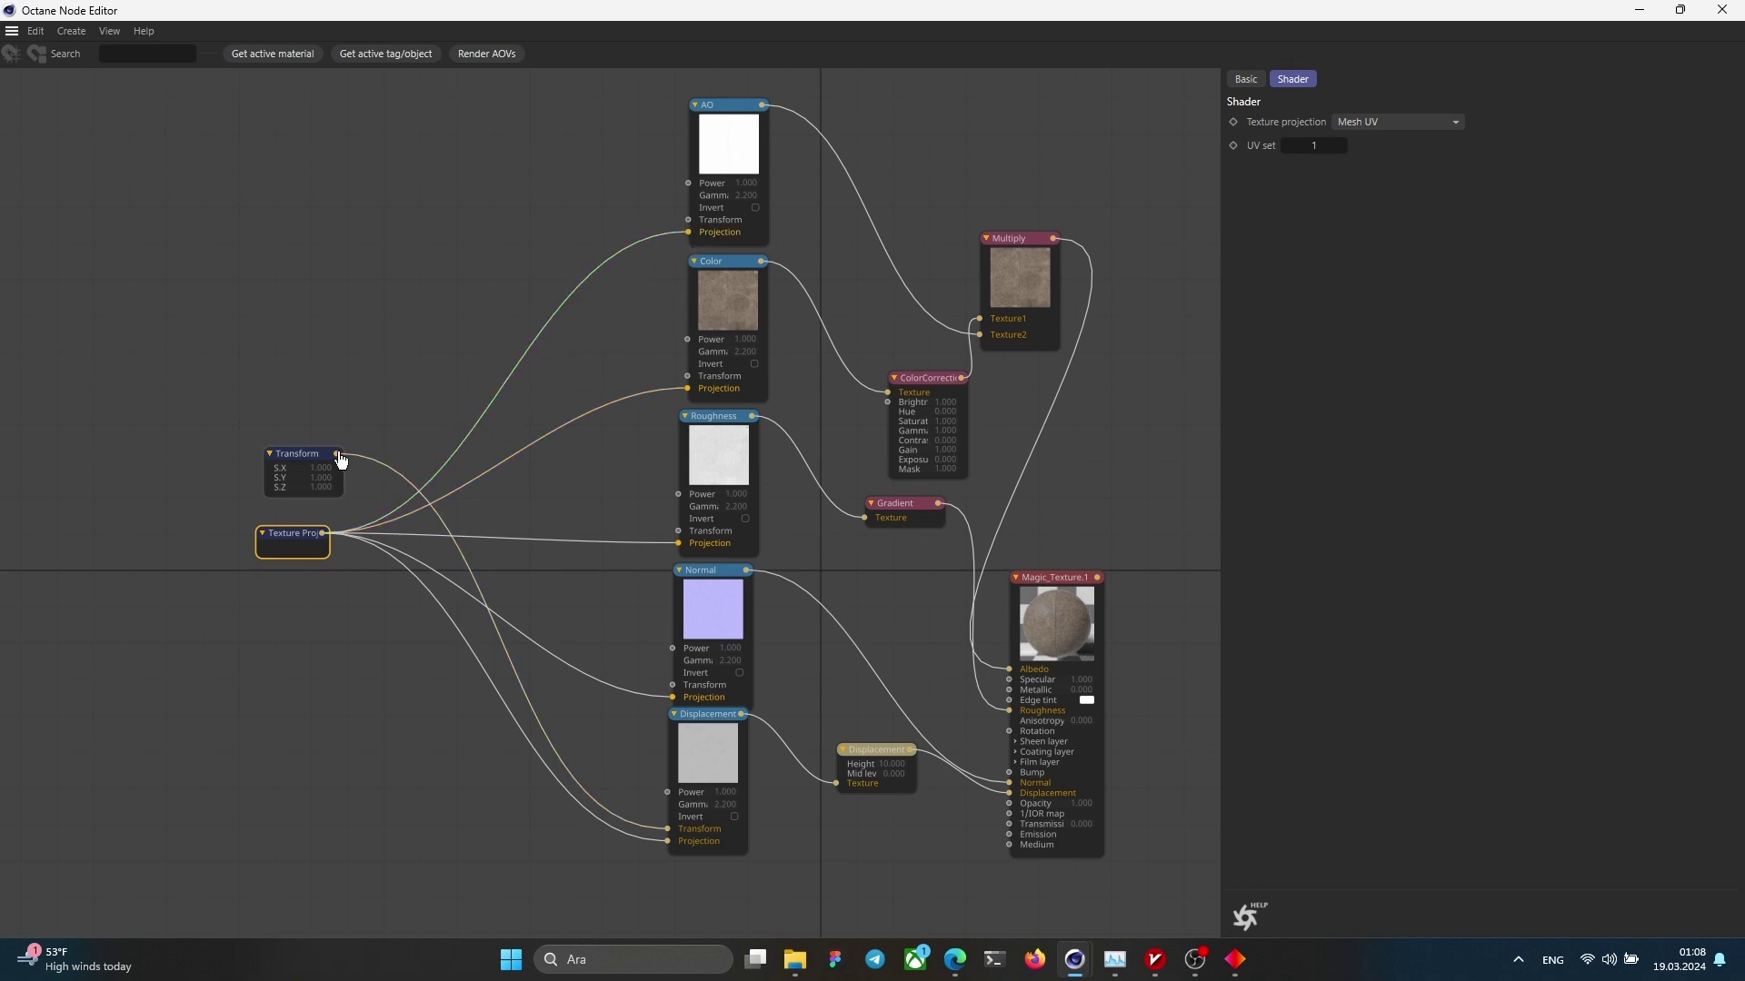
Step: Wire the Transform node into the AO, Color, Roughness and Normal maps
{"action": "left_click_drag", "start_coordinate": [336, 454], "coordinate": [688, 220]}
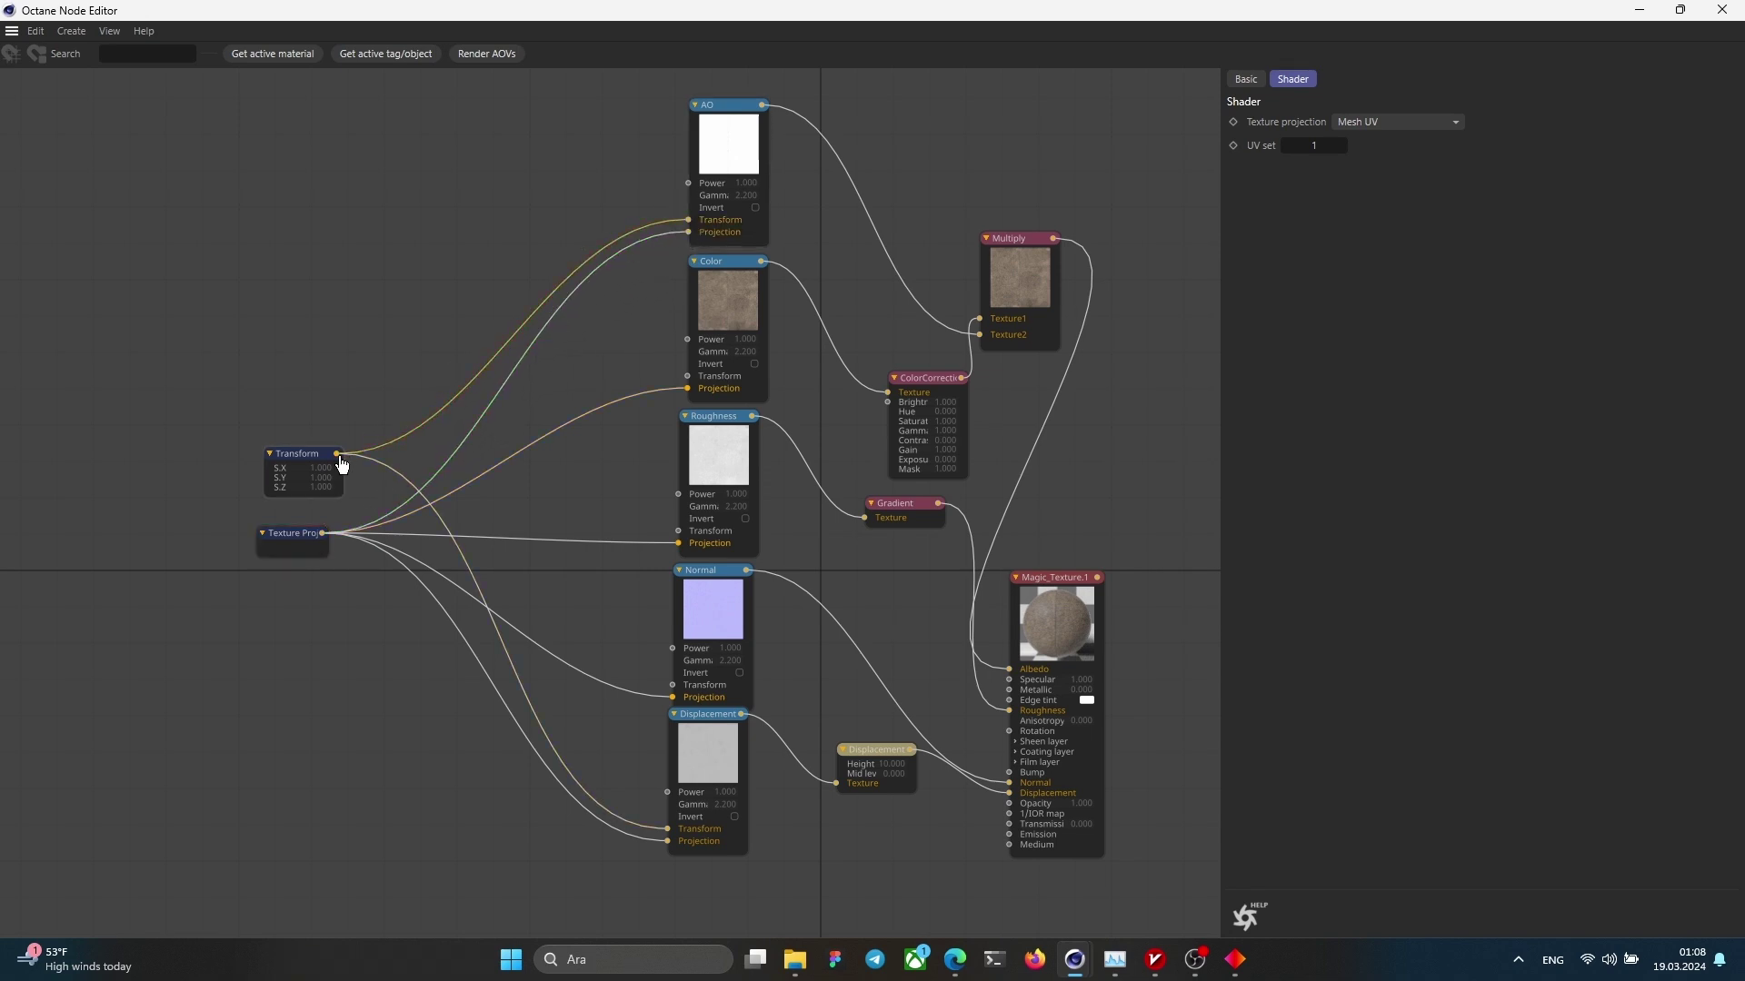
{"action": "left_click_drag", "start_coordinate": [337, 454], "coordinate": [688, 376]}
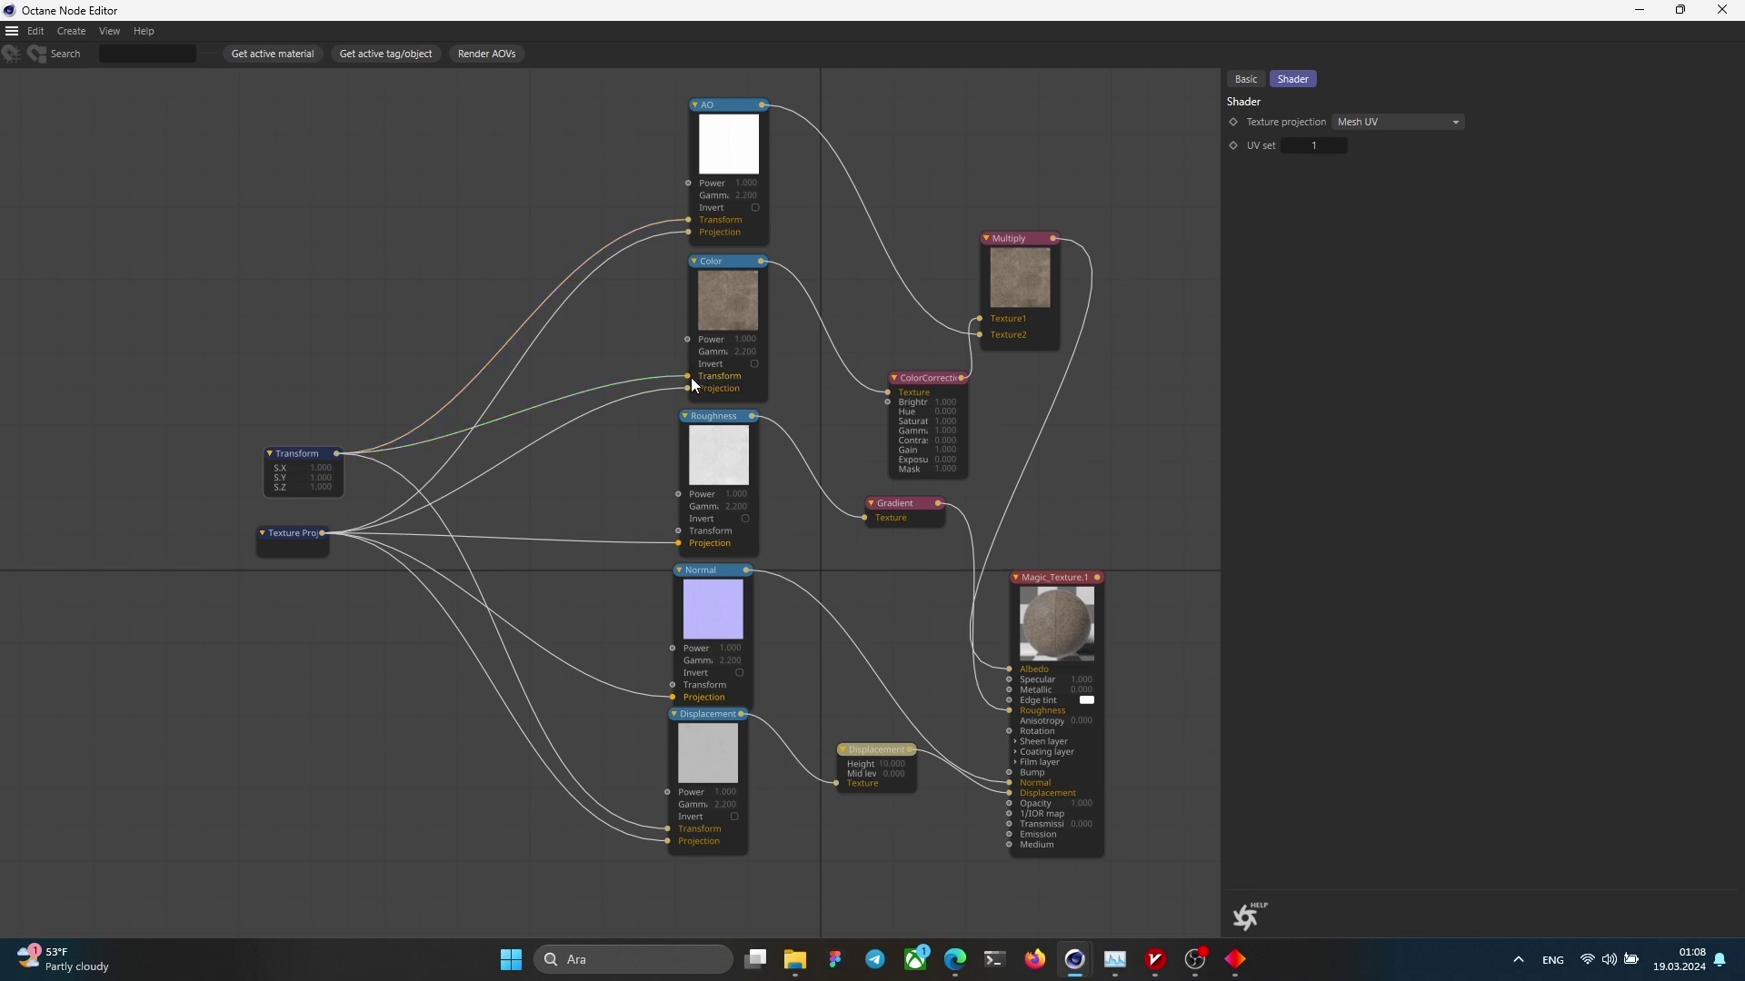
{"action": "left_click_drag", "start_coordinate": [336, 453], "coordinate": [678, 530]}
{"action": "left_click_drag", "start_coordinate": [336, 454], "coordinate": [673, 685]}
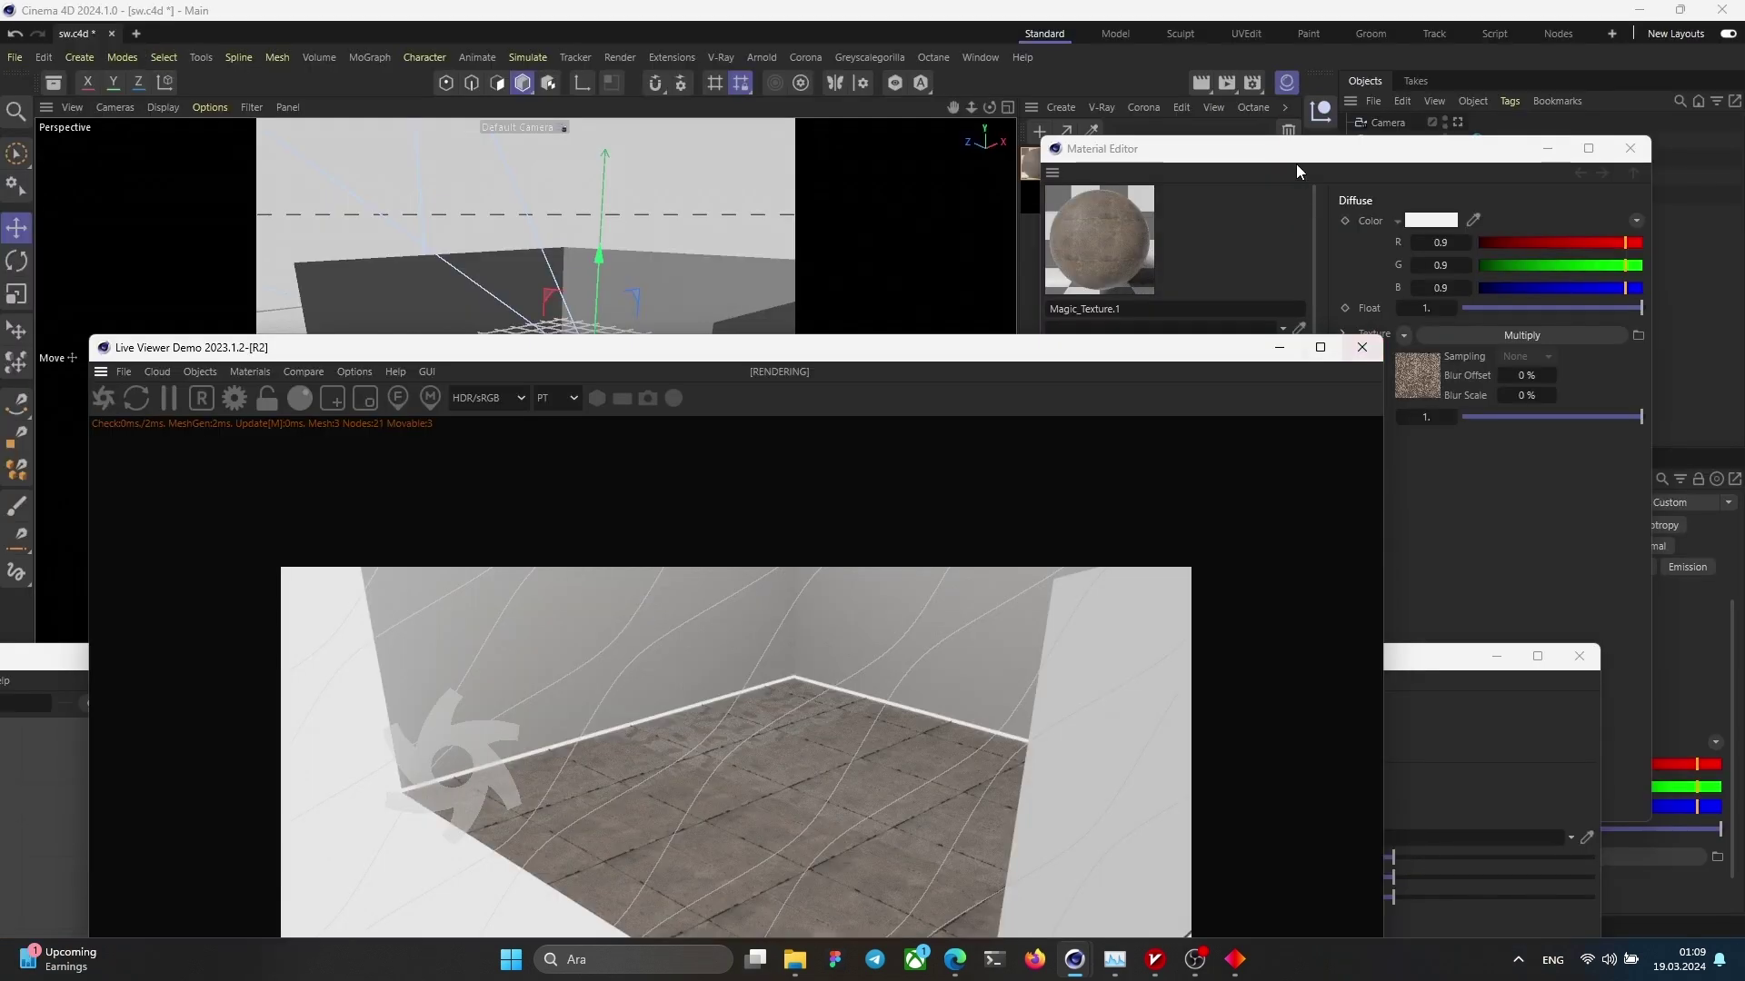
{"action": "left_click_drag", "start_coordinate": [1292, 165], "coordinate": [1433, 512]}
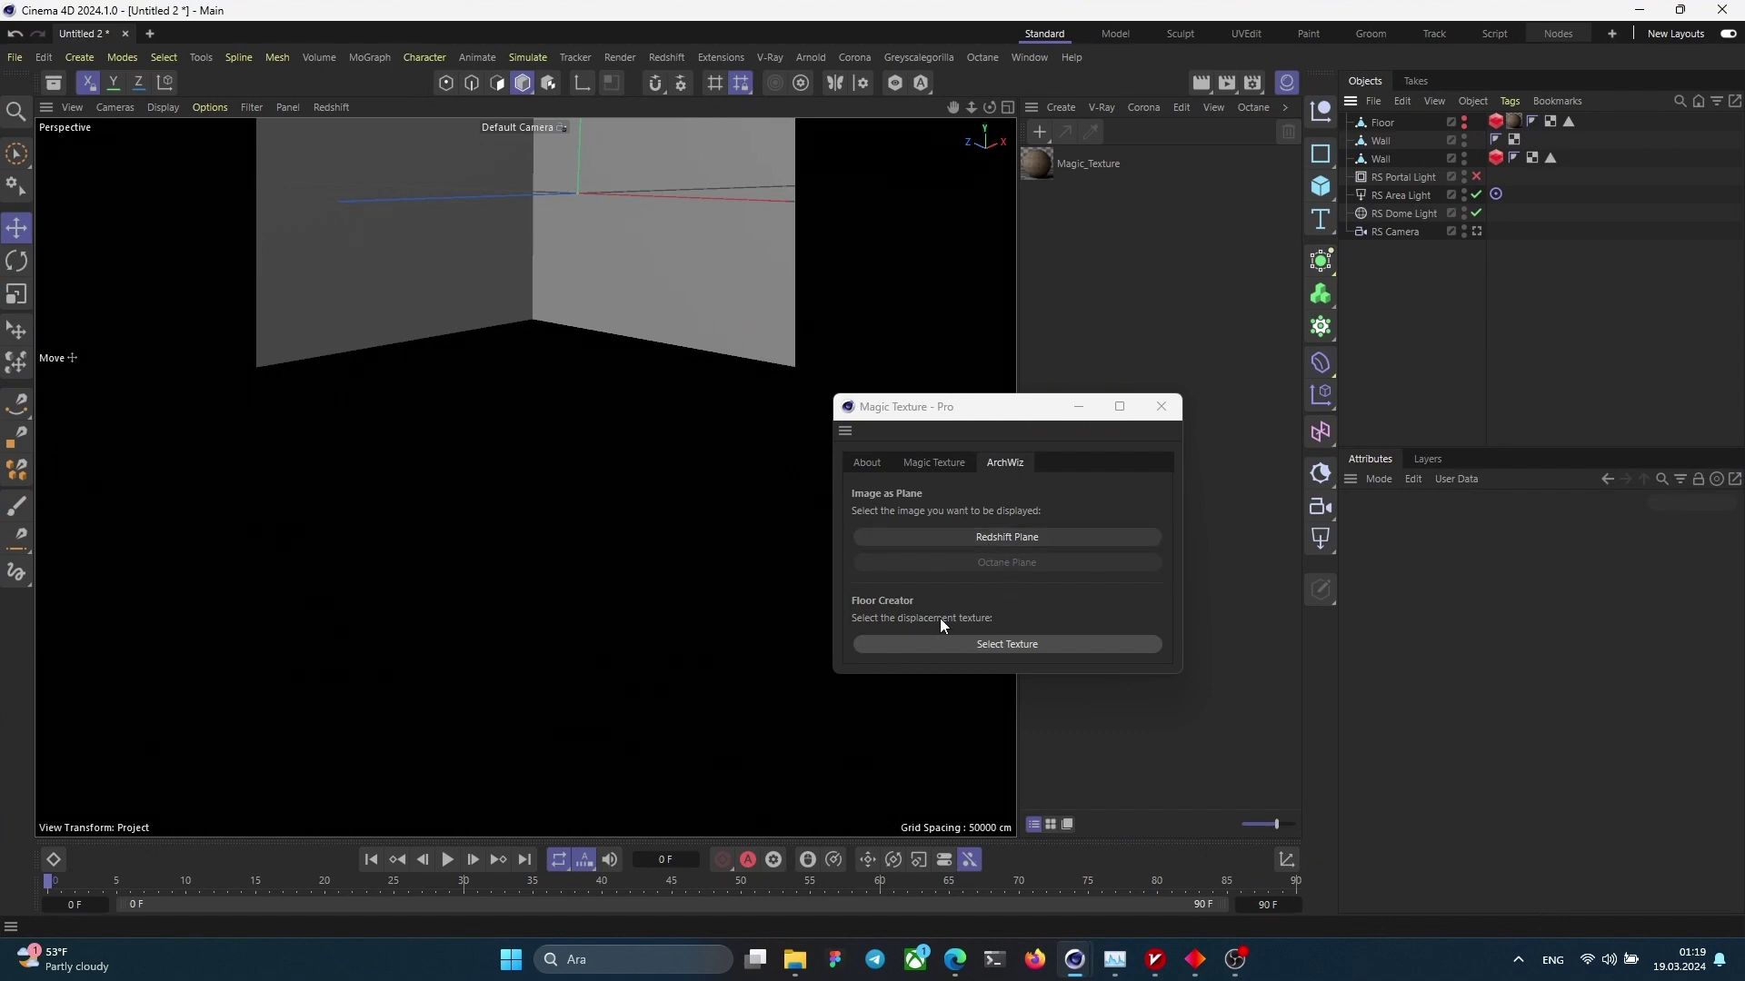
Step: Create a Floor Creator floor displaced by wooden_planks_disp_4k.png and disable its Subdivision Surface
{"action": "left_click", "coordinate": [959, 645]}
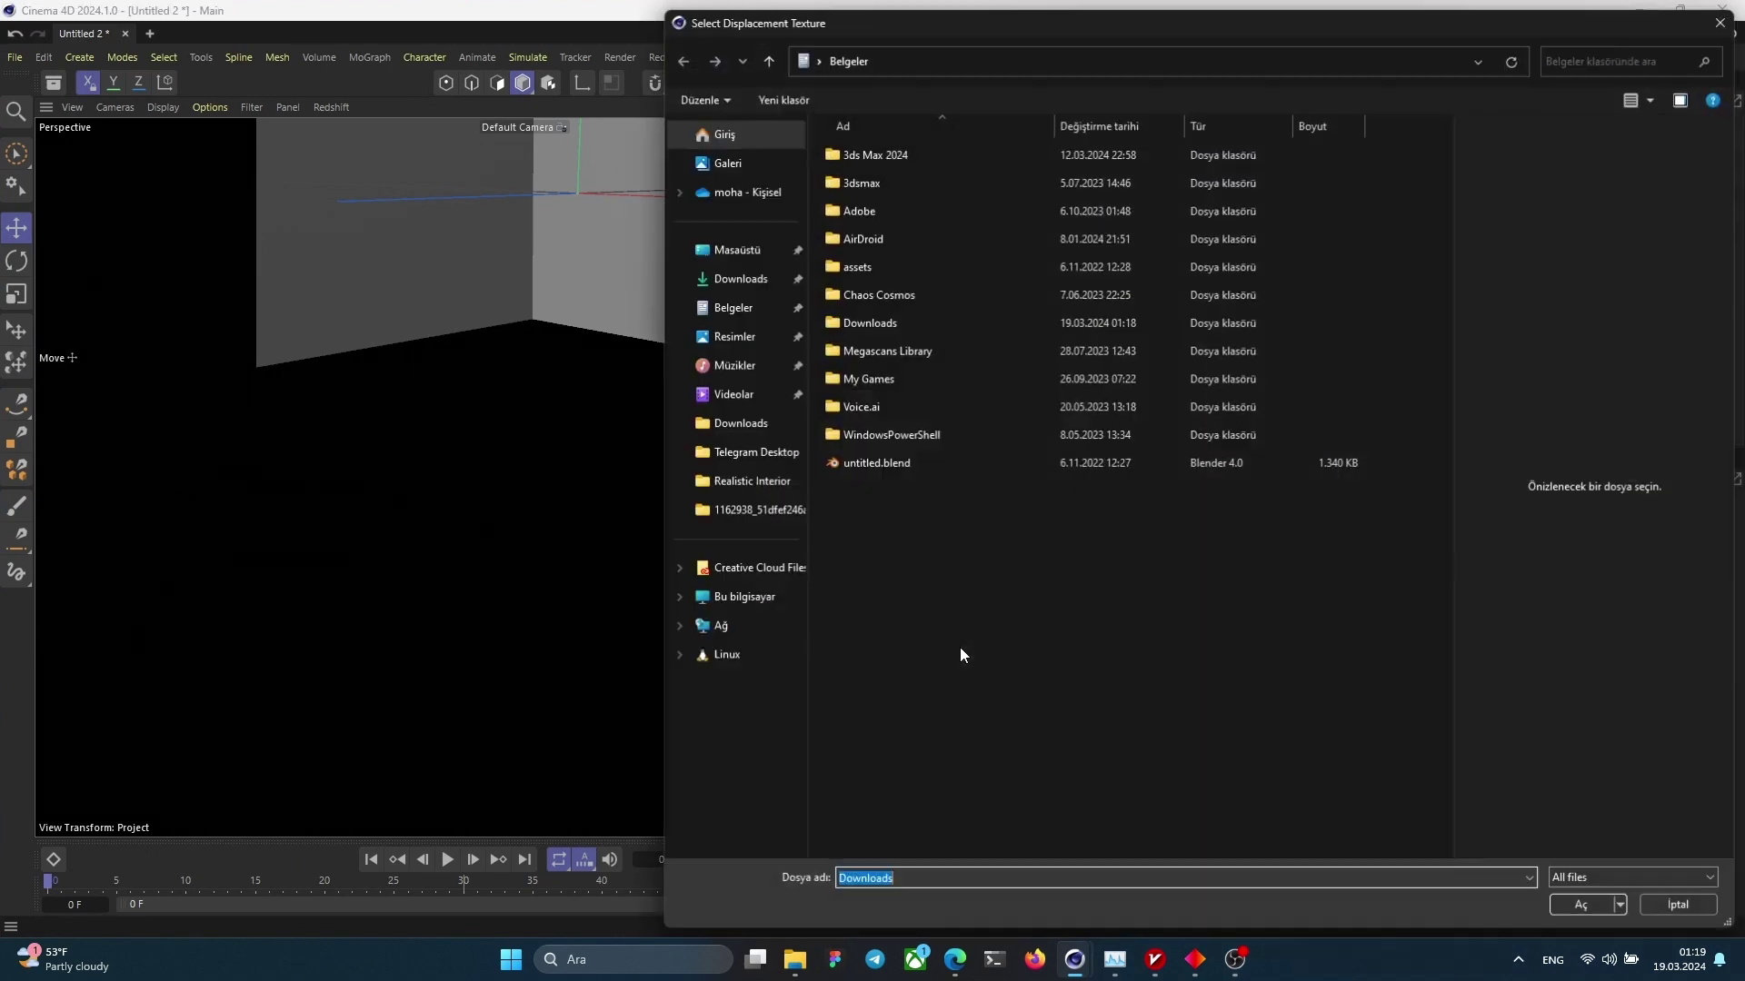
{"action": "double_click", "coordinate": [865, 322]}
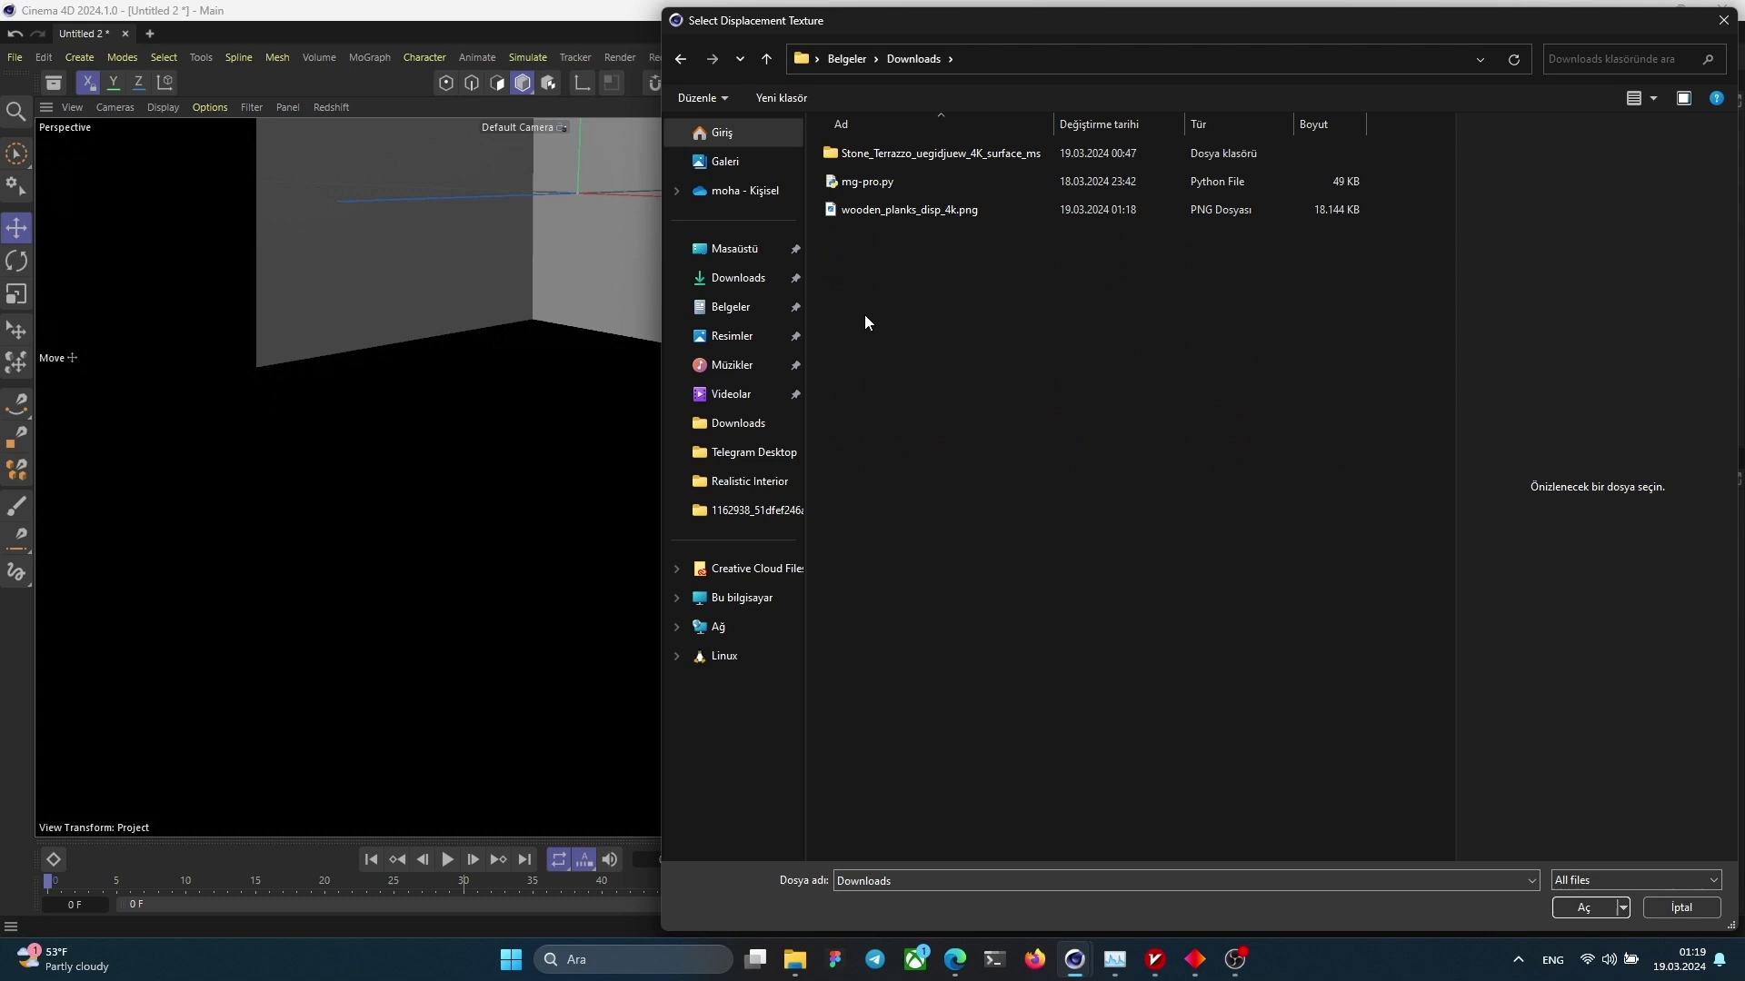
{"action": "double_click", "coordinate": [860, 215]}
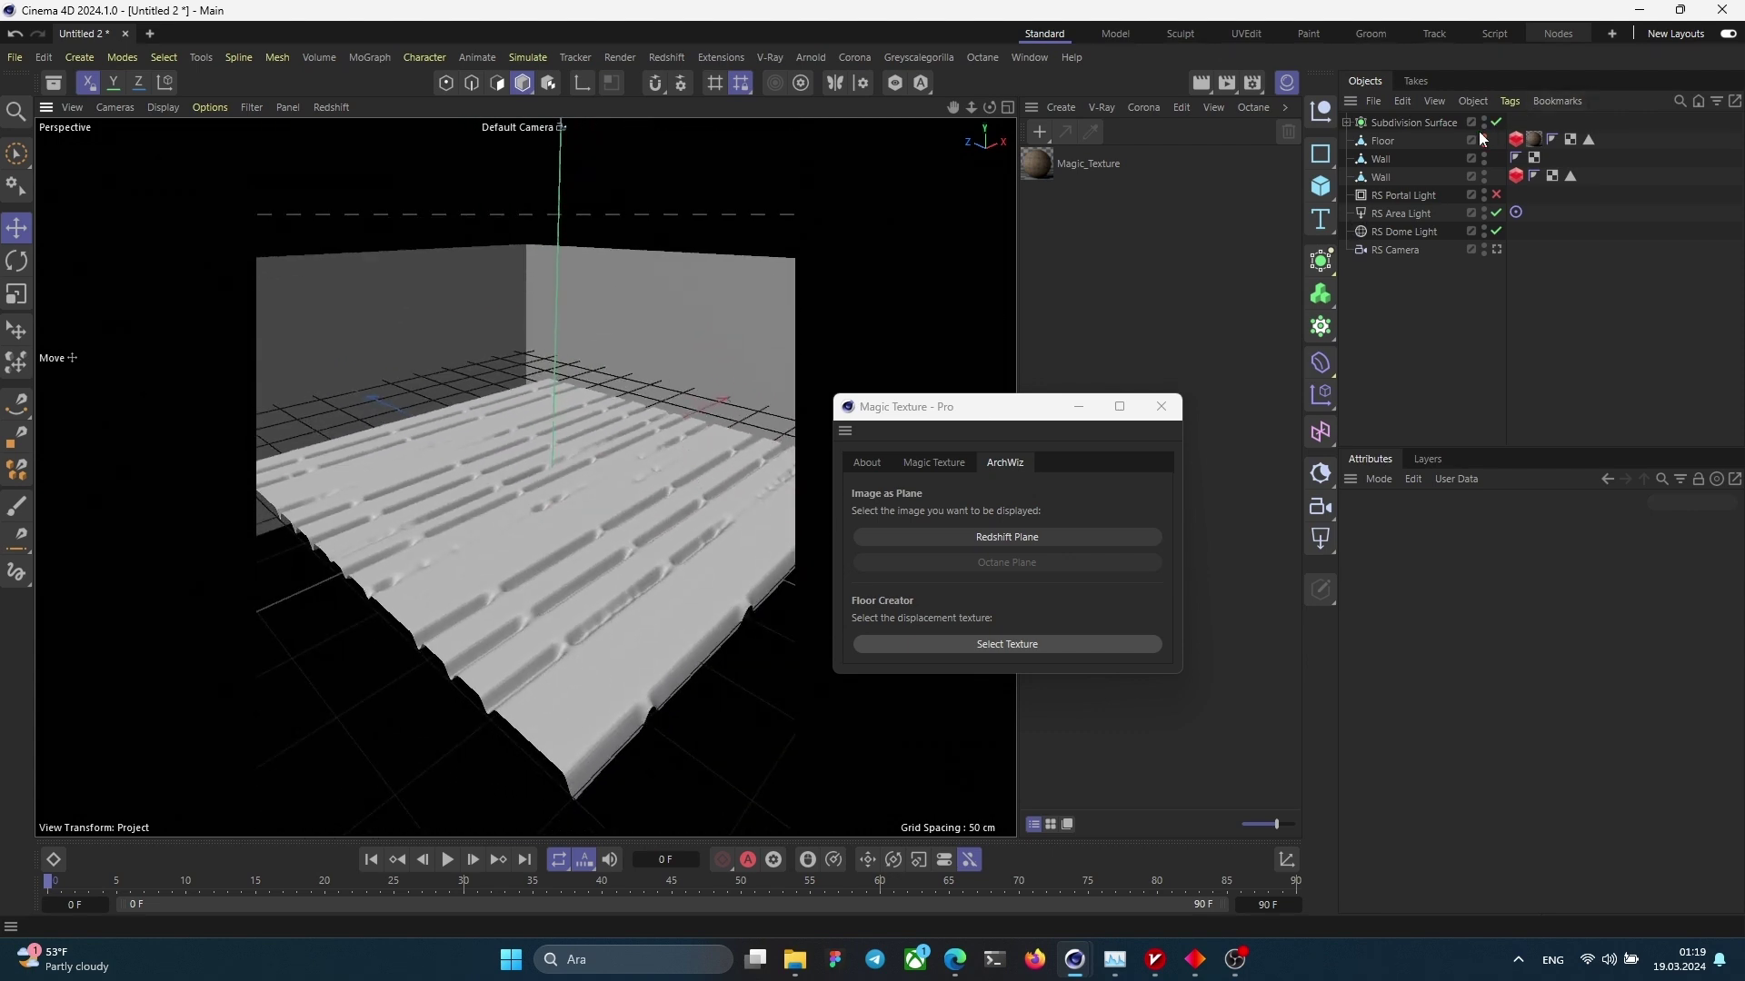
{"action": "left_click", "coordinate": [1346, 121]}
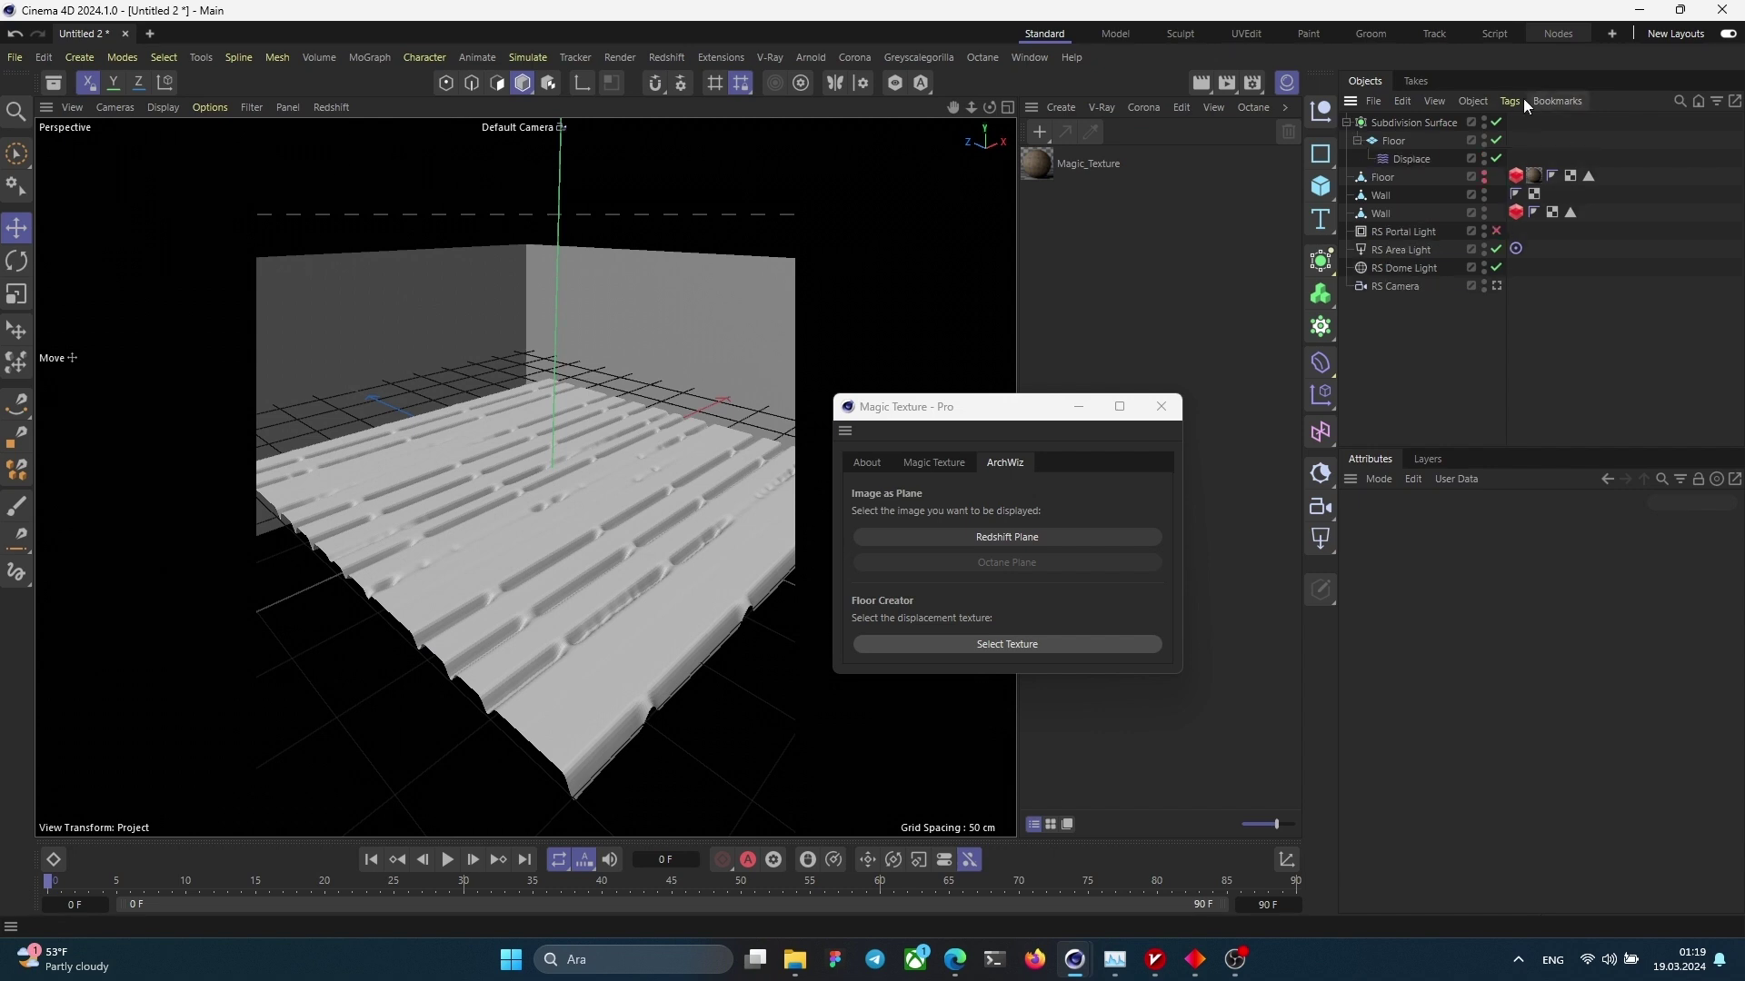
{"action": "left_click", "coordinate": [1496, 121]}
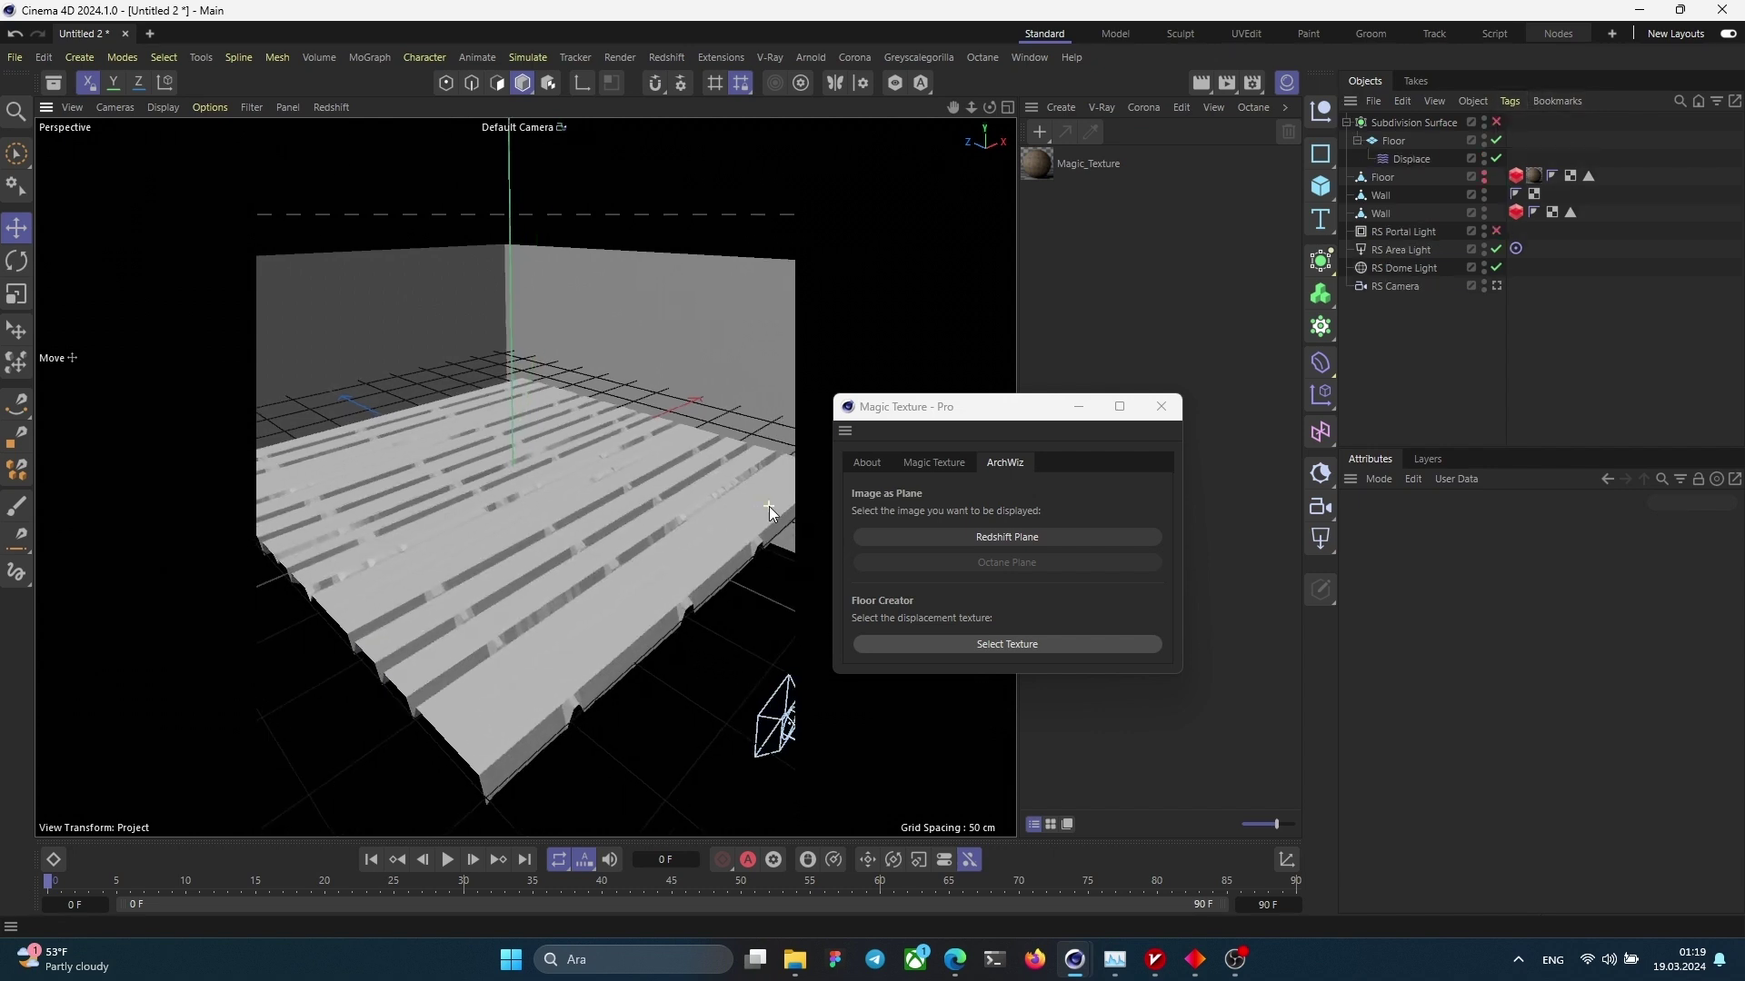
{"action": "left_click_drag", "start_coordinate": [983, 109], "coordinate": [982, 110]}
Step: Give the Floor plane 200 width segments and 200 height segments
{"action": "scroll", "coordinate": [563, 614], "scroll_direction": "up", "scroll_amount": 2}
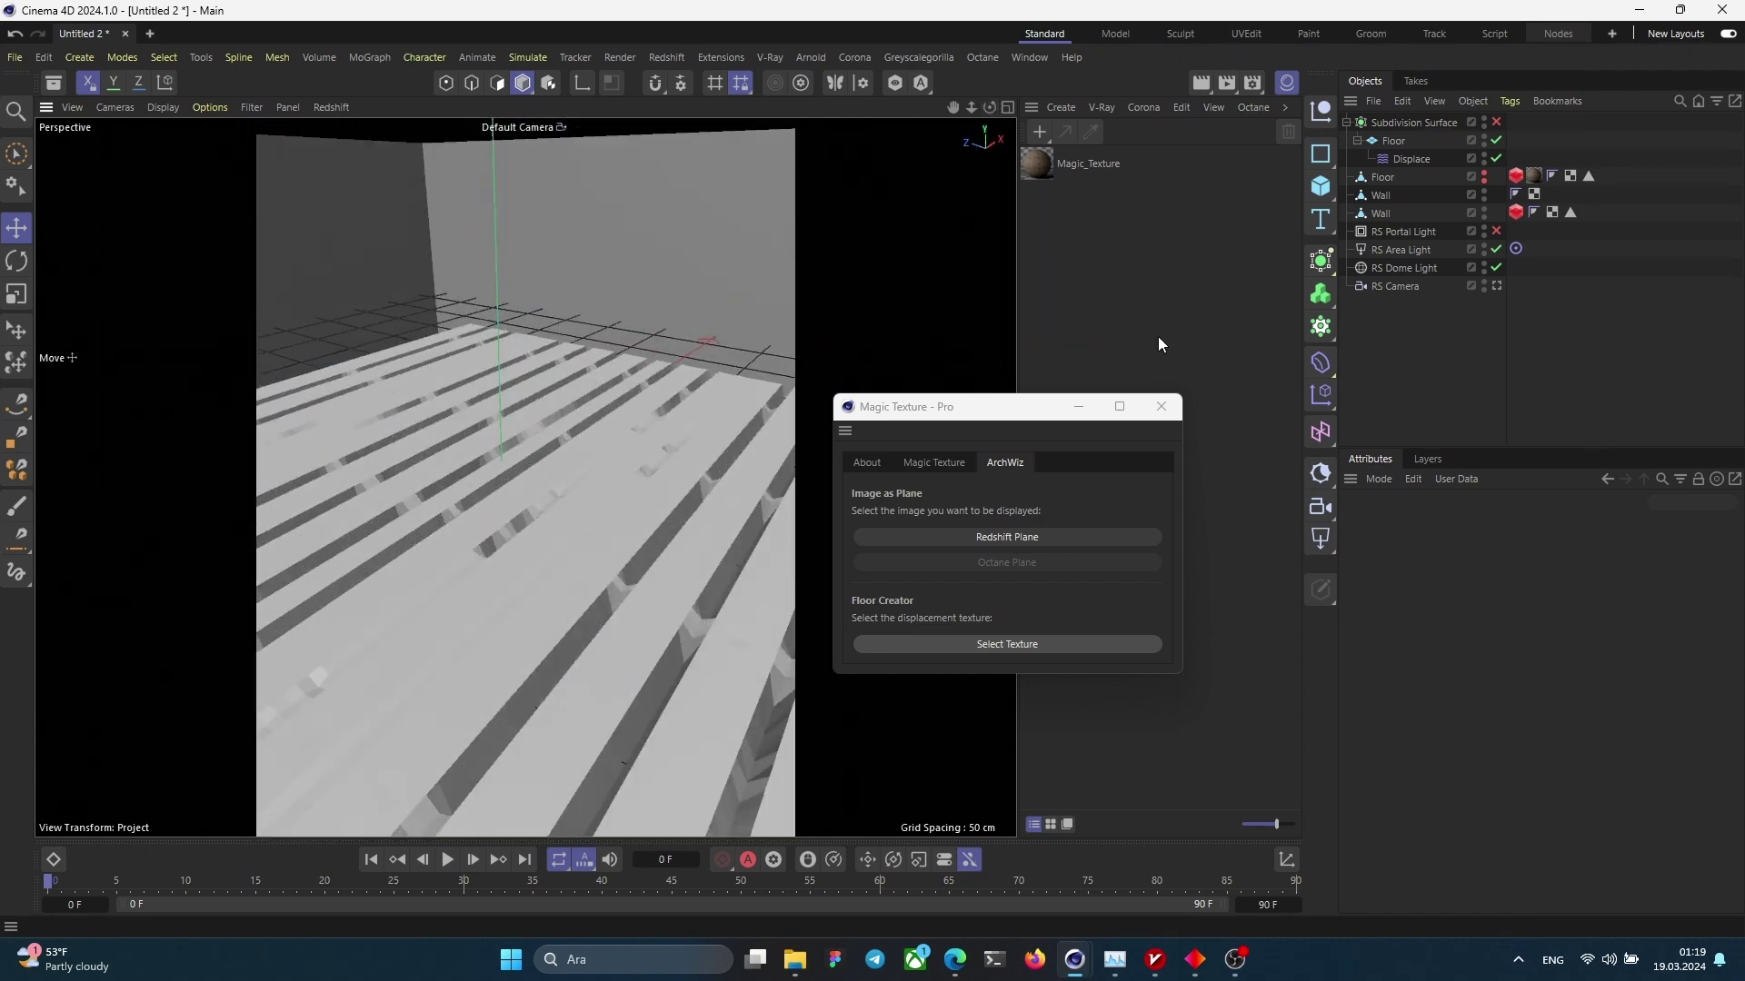
{"action": "left_click", "coordinate": [1396, 143]}
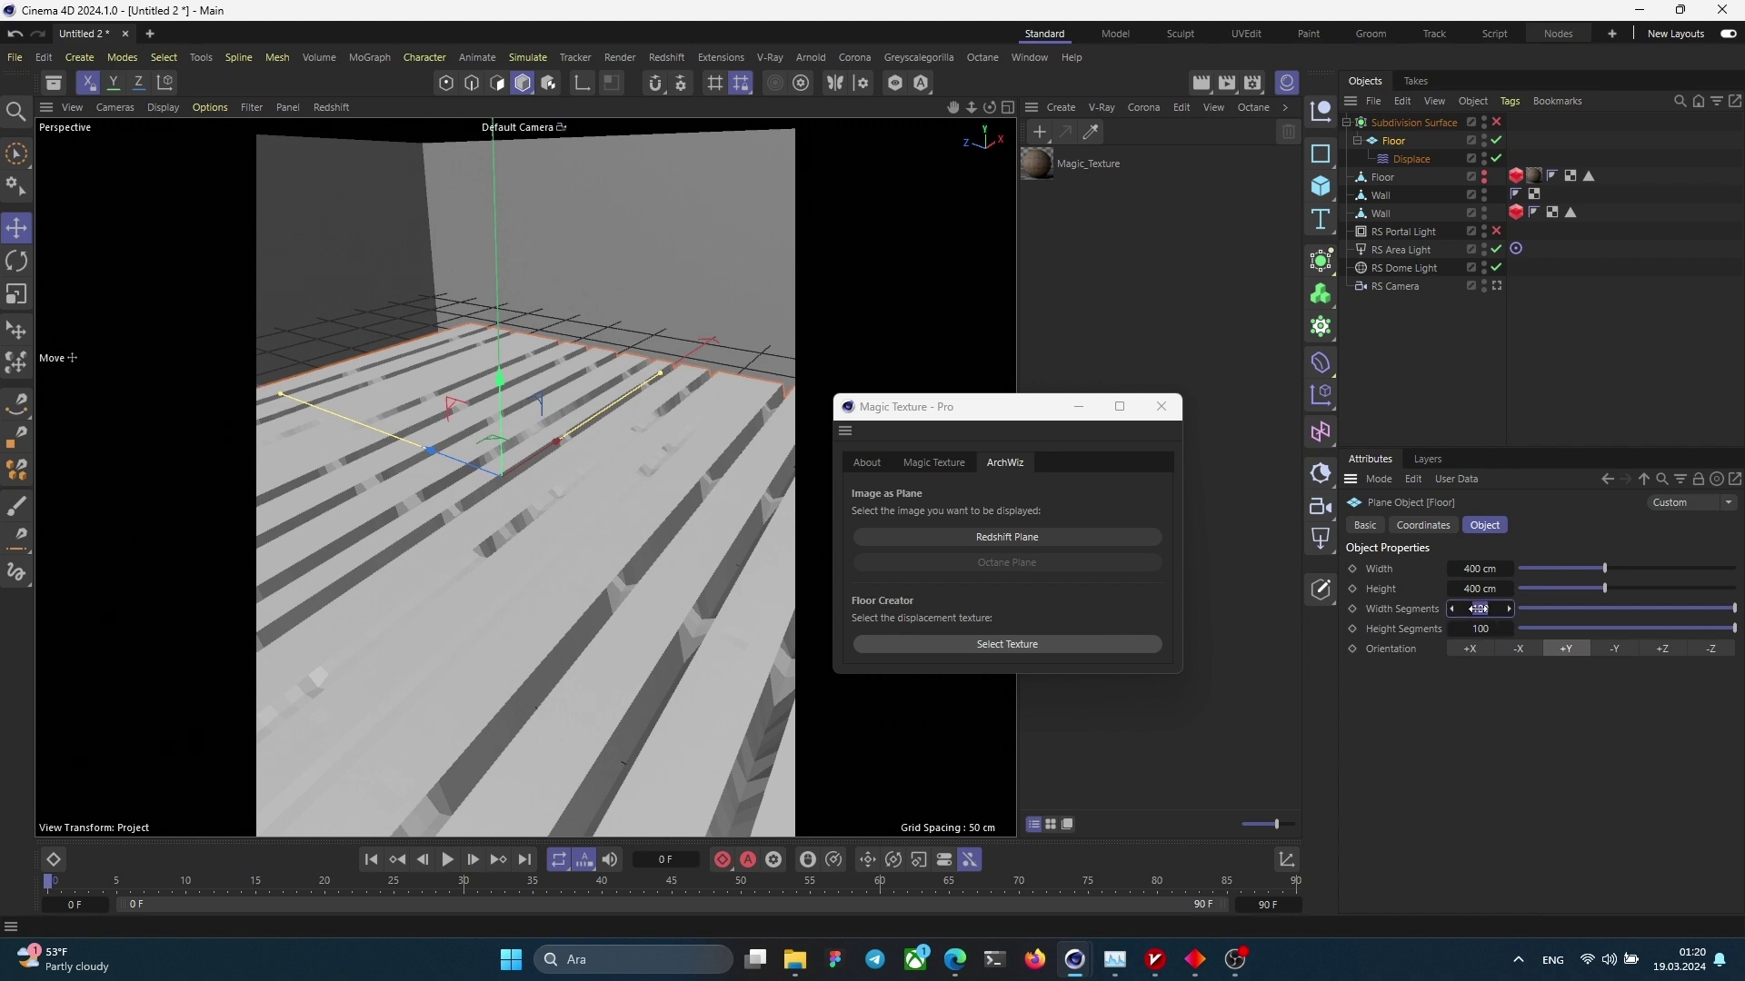
{"action": "type", "text": "2"}
{"action": "key", "text": "Tab"}
{"action": "type", "text": "2"}
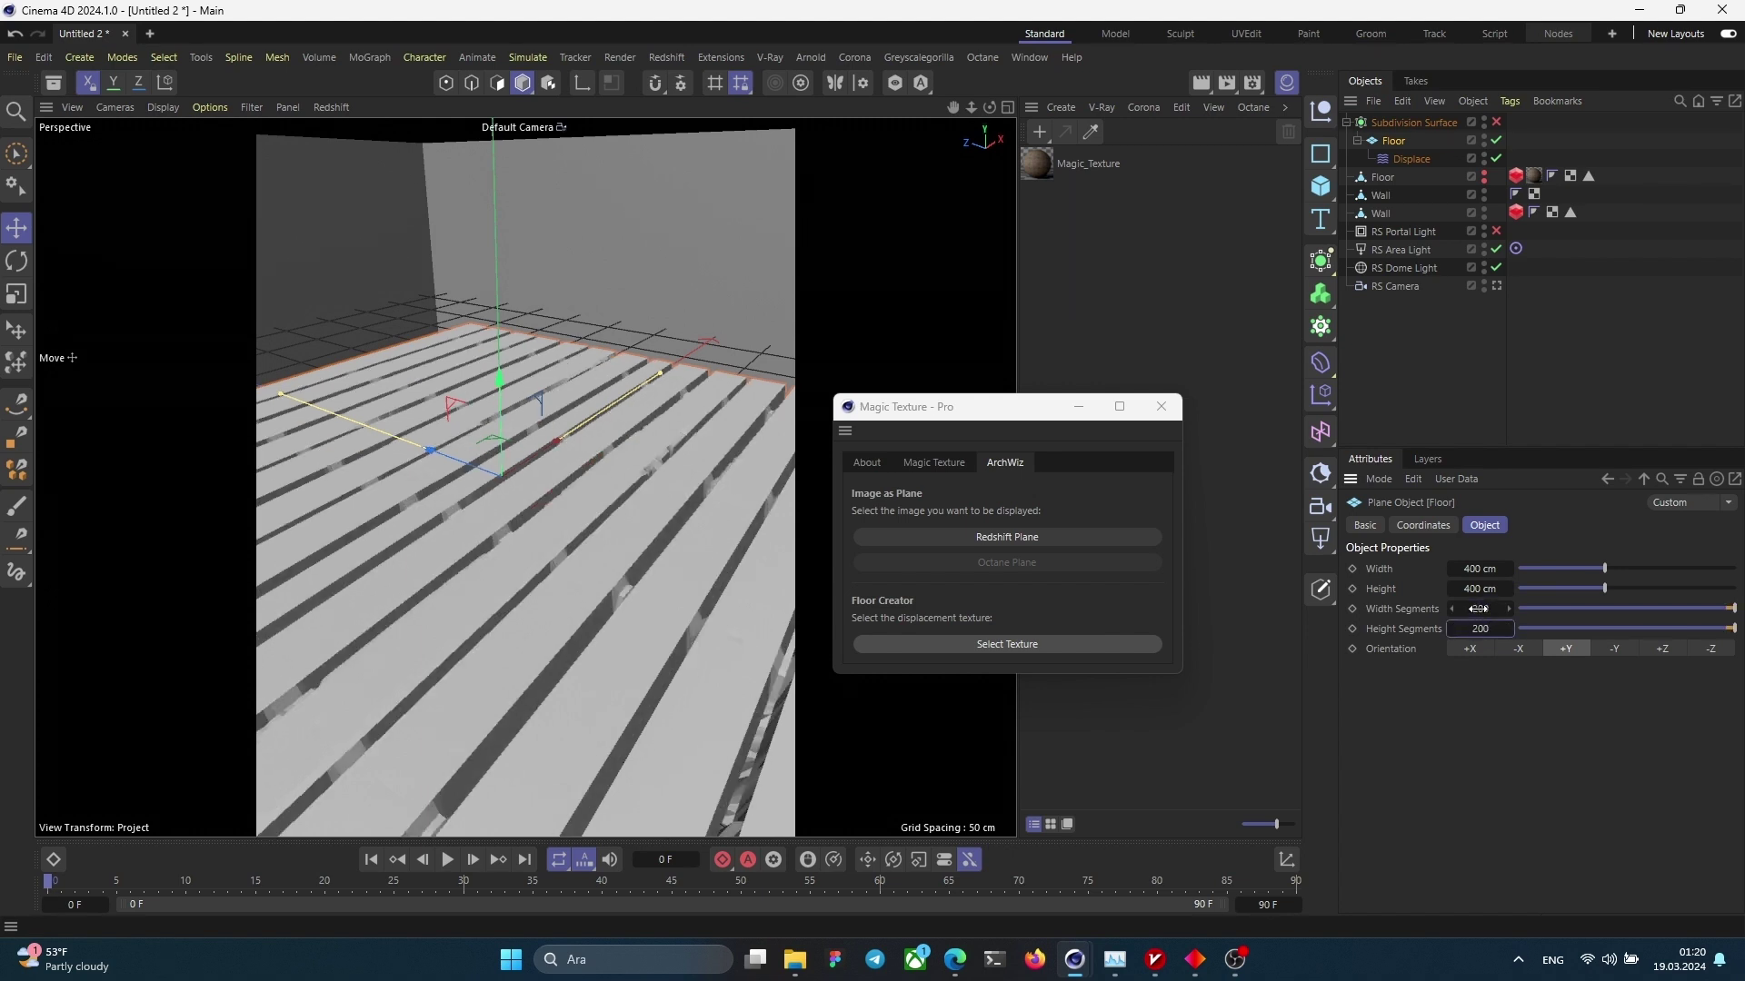
Step: Move the slatted floor lower in the scene
{"action": "scroll", "coordinate": [594, 598], "scroll_direction": "down", "scroll_amount": 5}
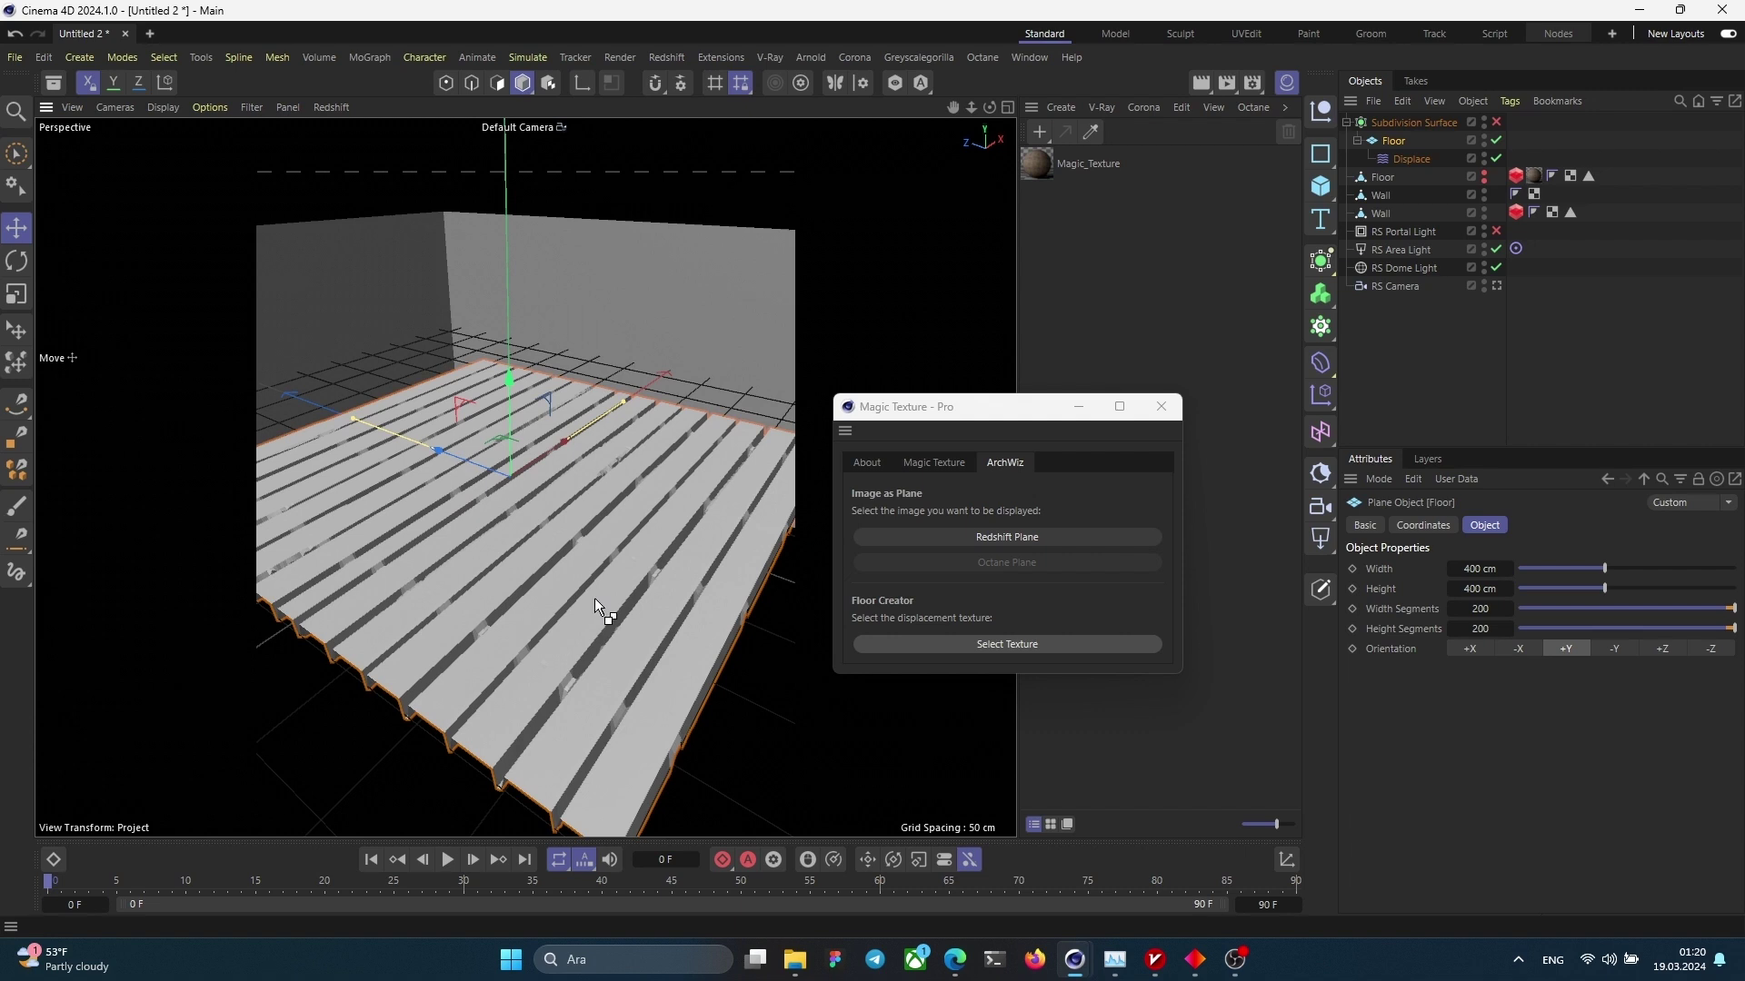
{"action": "scroll", "coordinate": [594, 598], "scroll_direction": "up", "scroll_amount": 4}
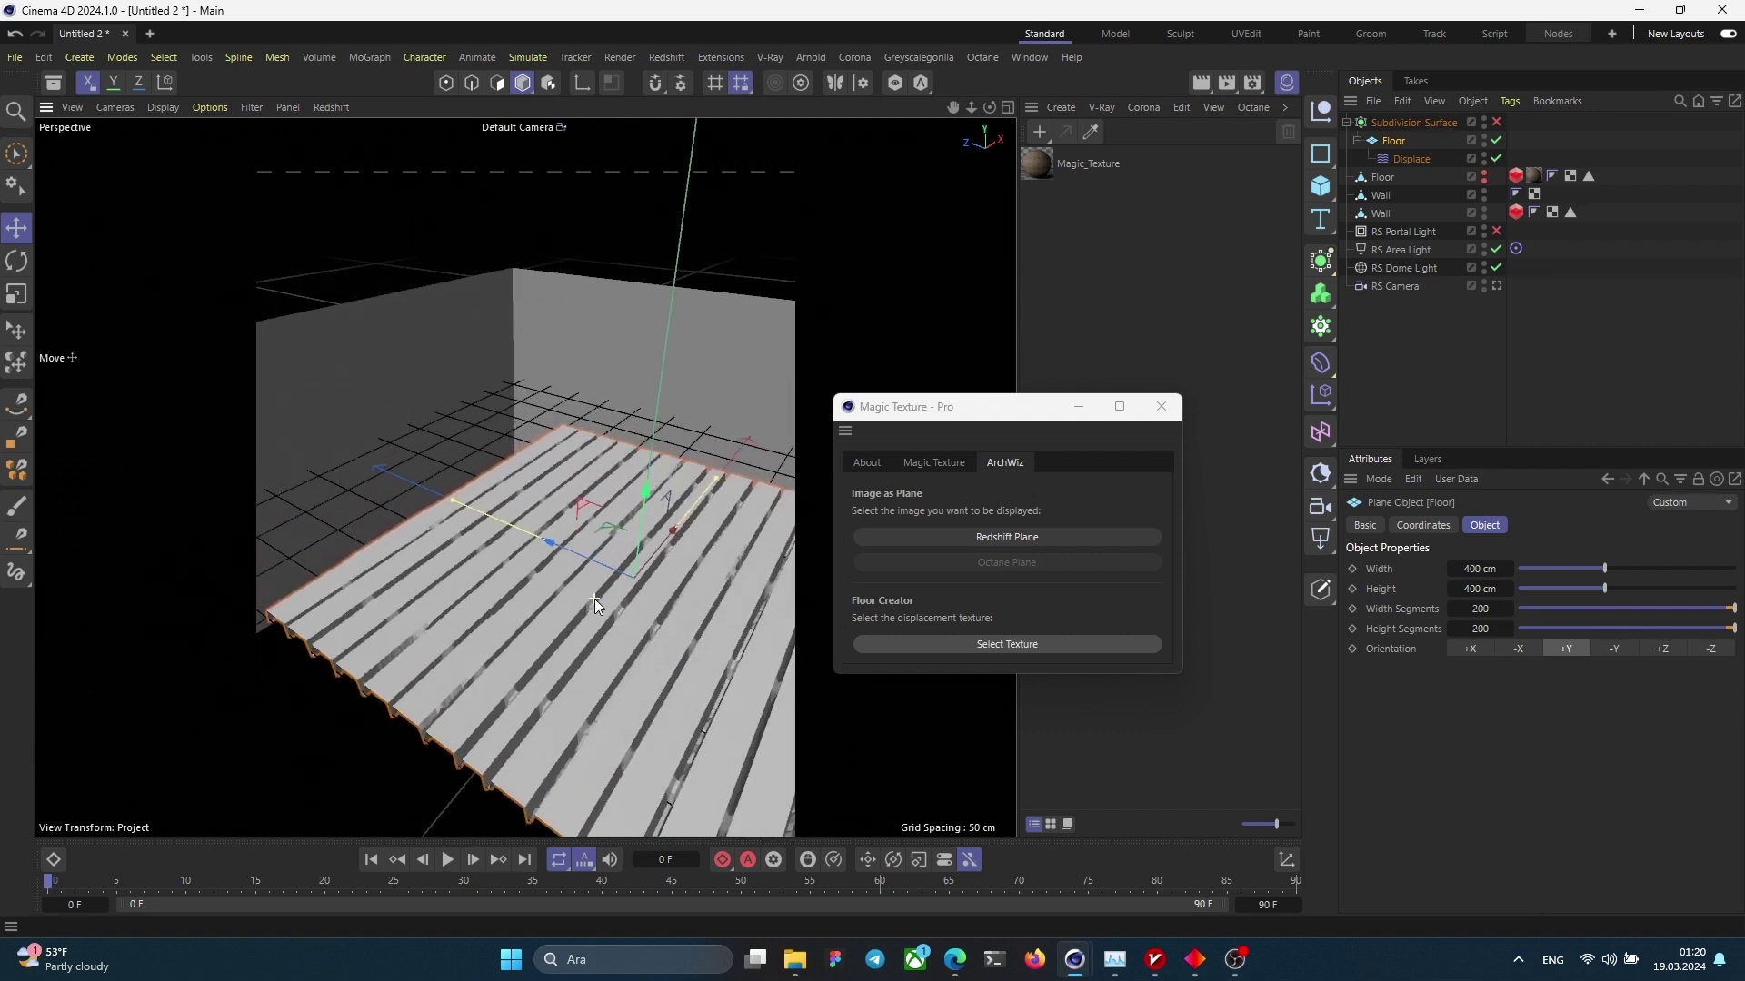
{"action": "scroll", "coordinate": [594, 598], "scroll_direction": "down", "scroll_amount": 2}
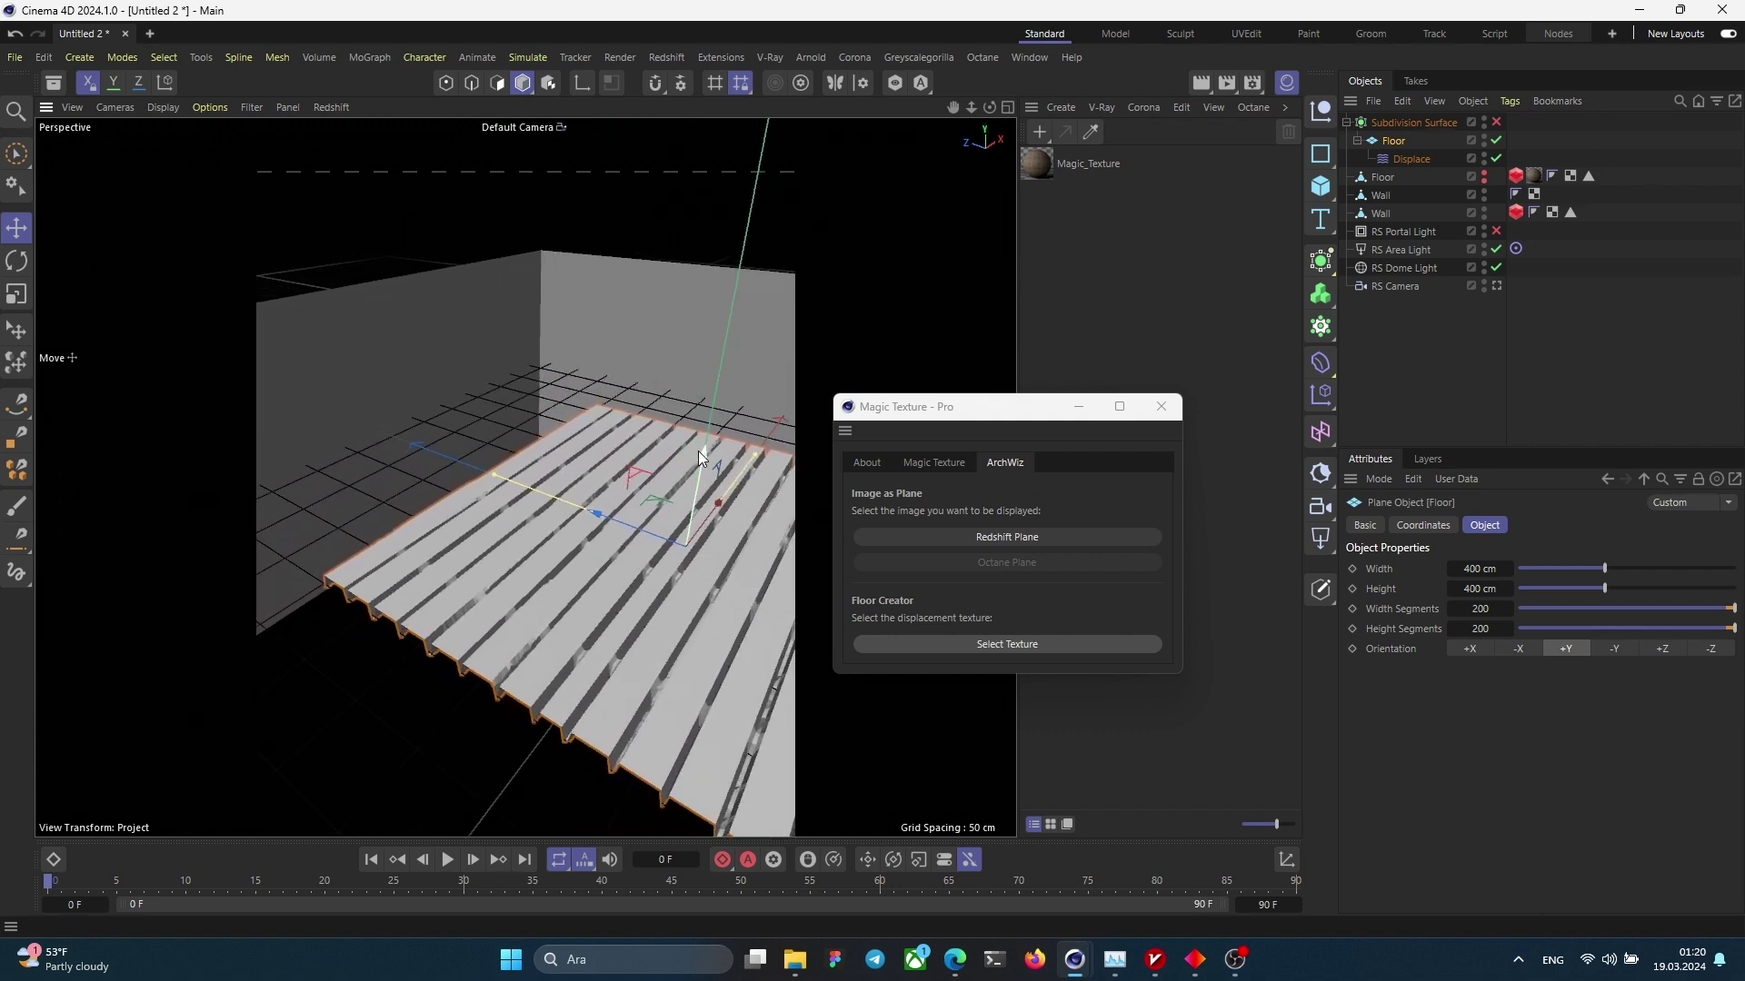
{"action": "left_click_drag", "start_coordinate": [698, 450], "coordinate": [612, 646]}
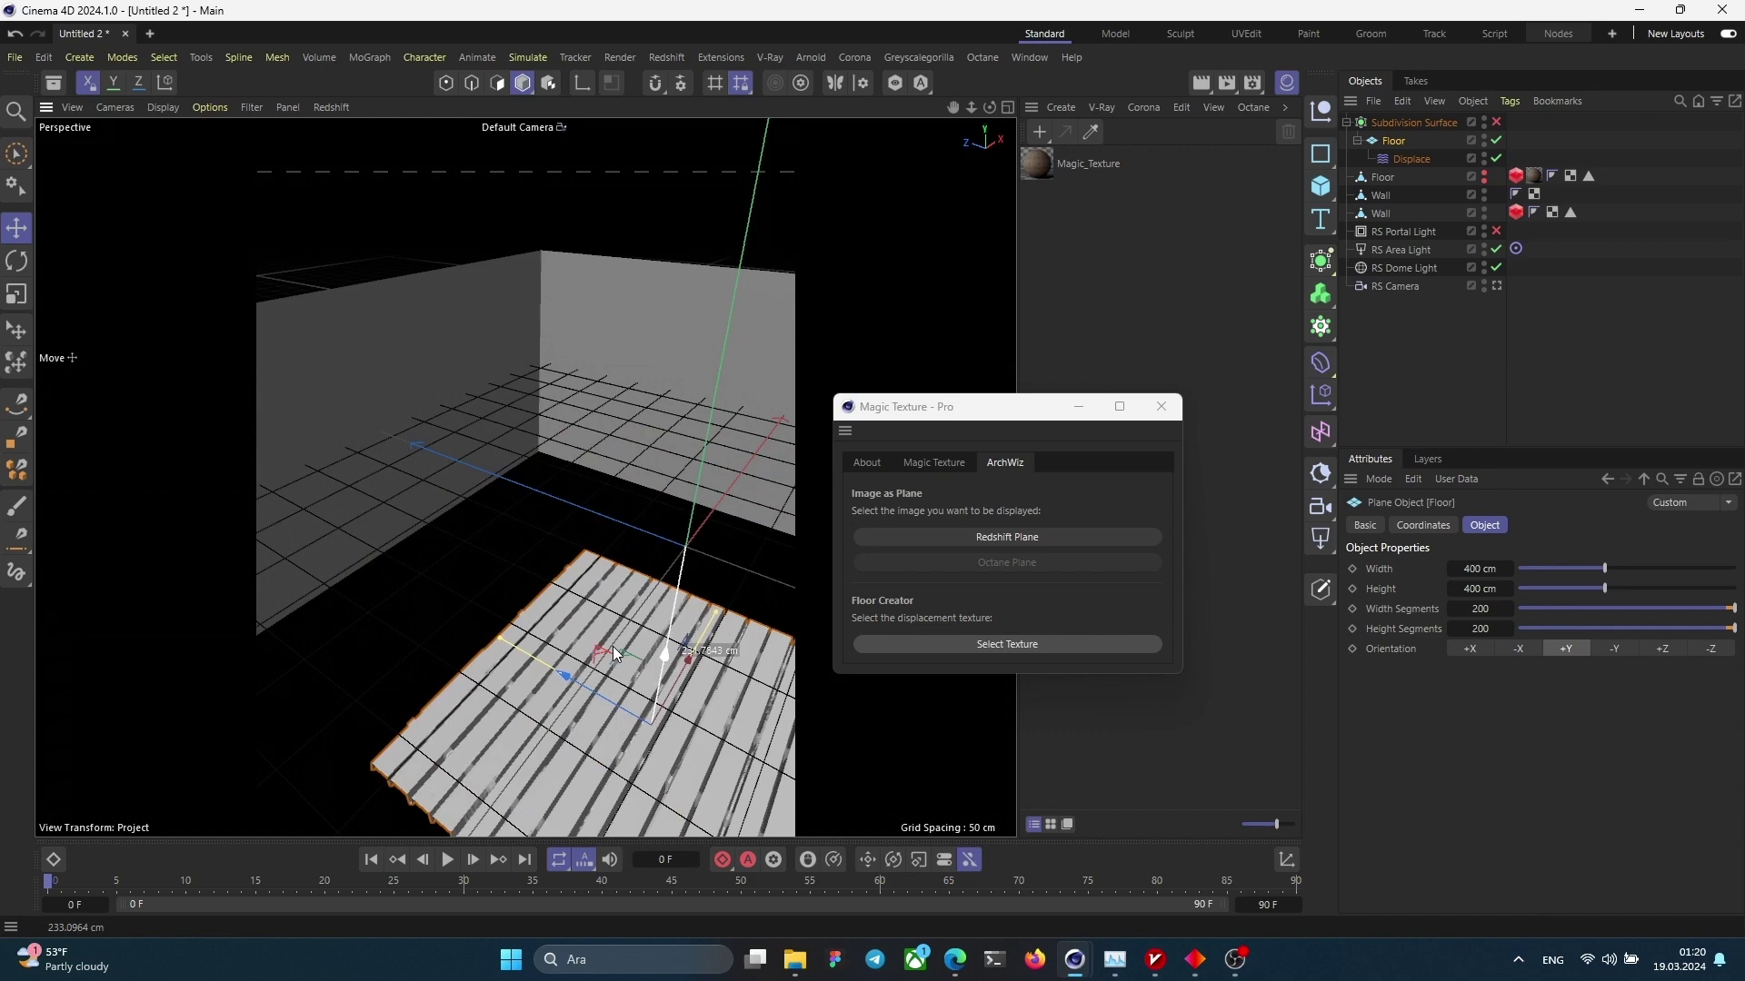
Step: Look through the RS Camera and raise the Floor to Y -146.7843 cm
{"action": "left_click", "coordinate": [1497, 285]}
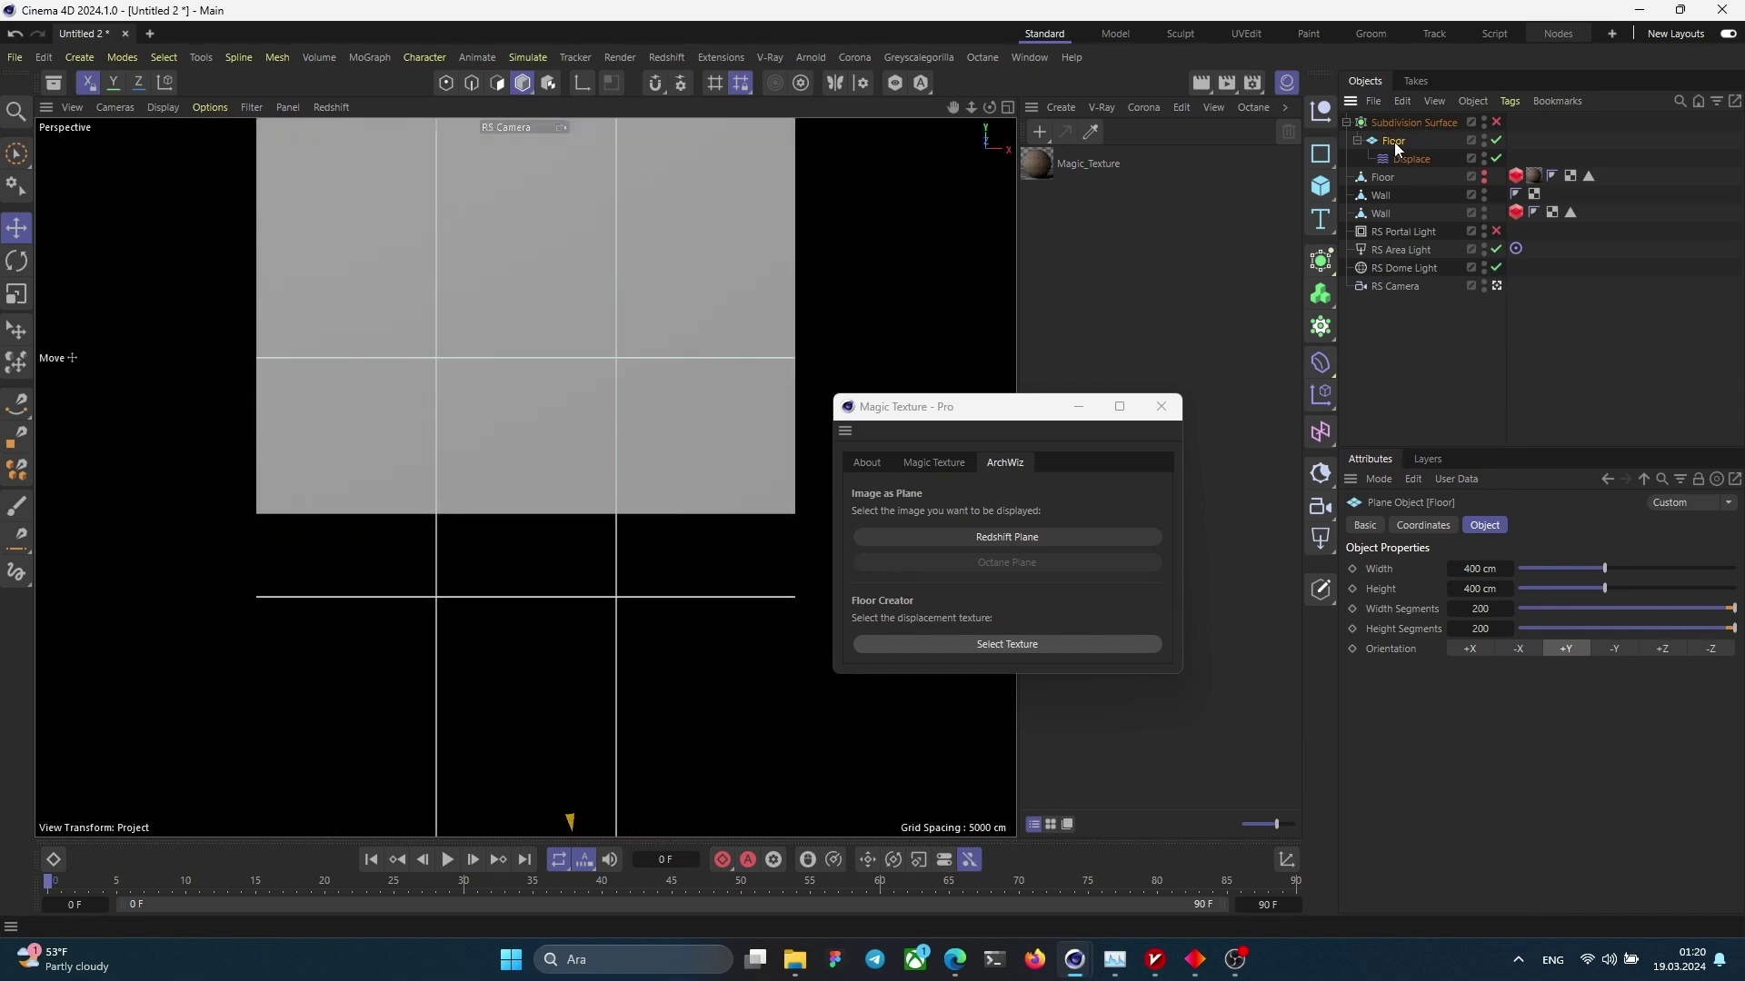
{"action": "left_click", "coordinate": [1423, 525]}
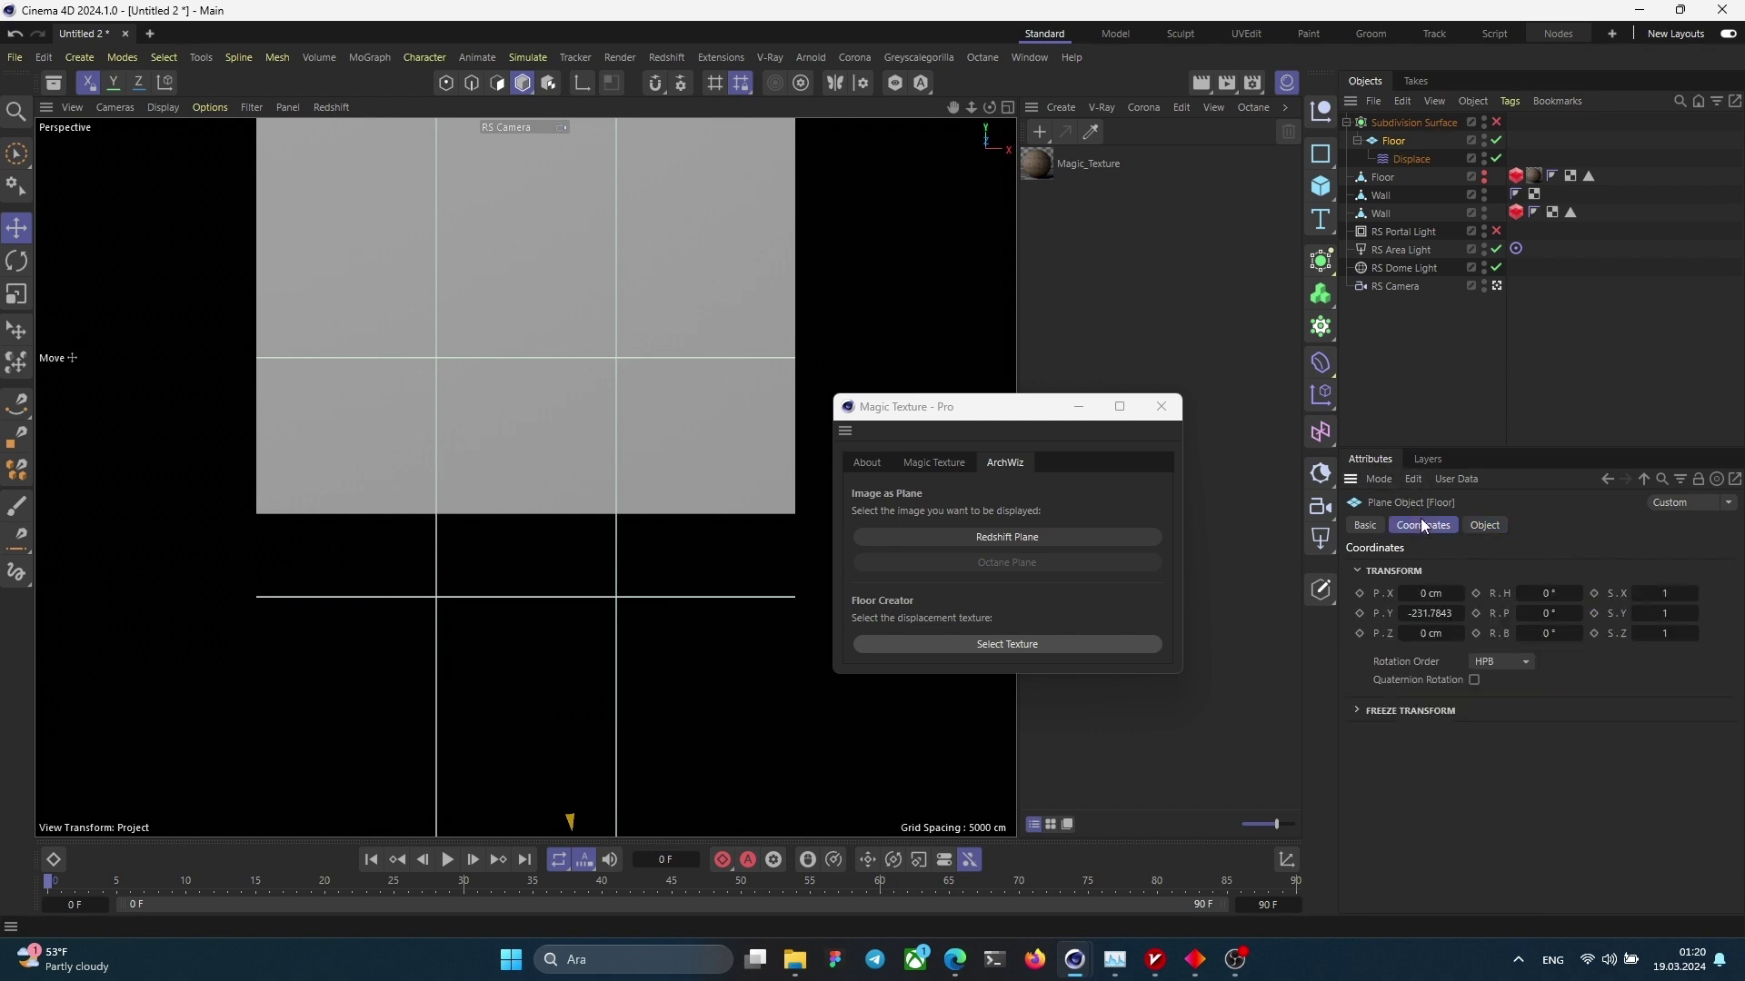
{"action": "mouse_move", "coordinate": [1459, 613]}
{"action": "left_mouse_down"}
{"action": "mouse_move", "coordinate": [1460, 569]}
{"action": "mouse_move", "coordinate": [1440, 615]}
{"action": "left_mouse_up"}
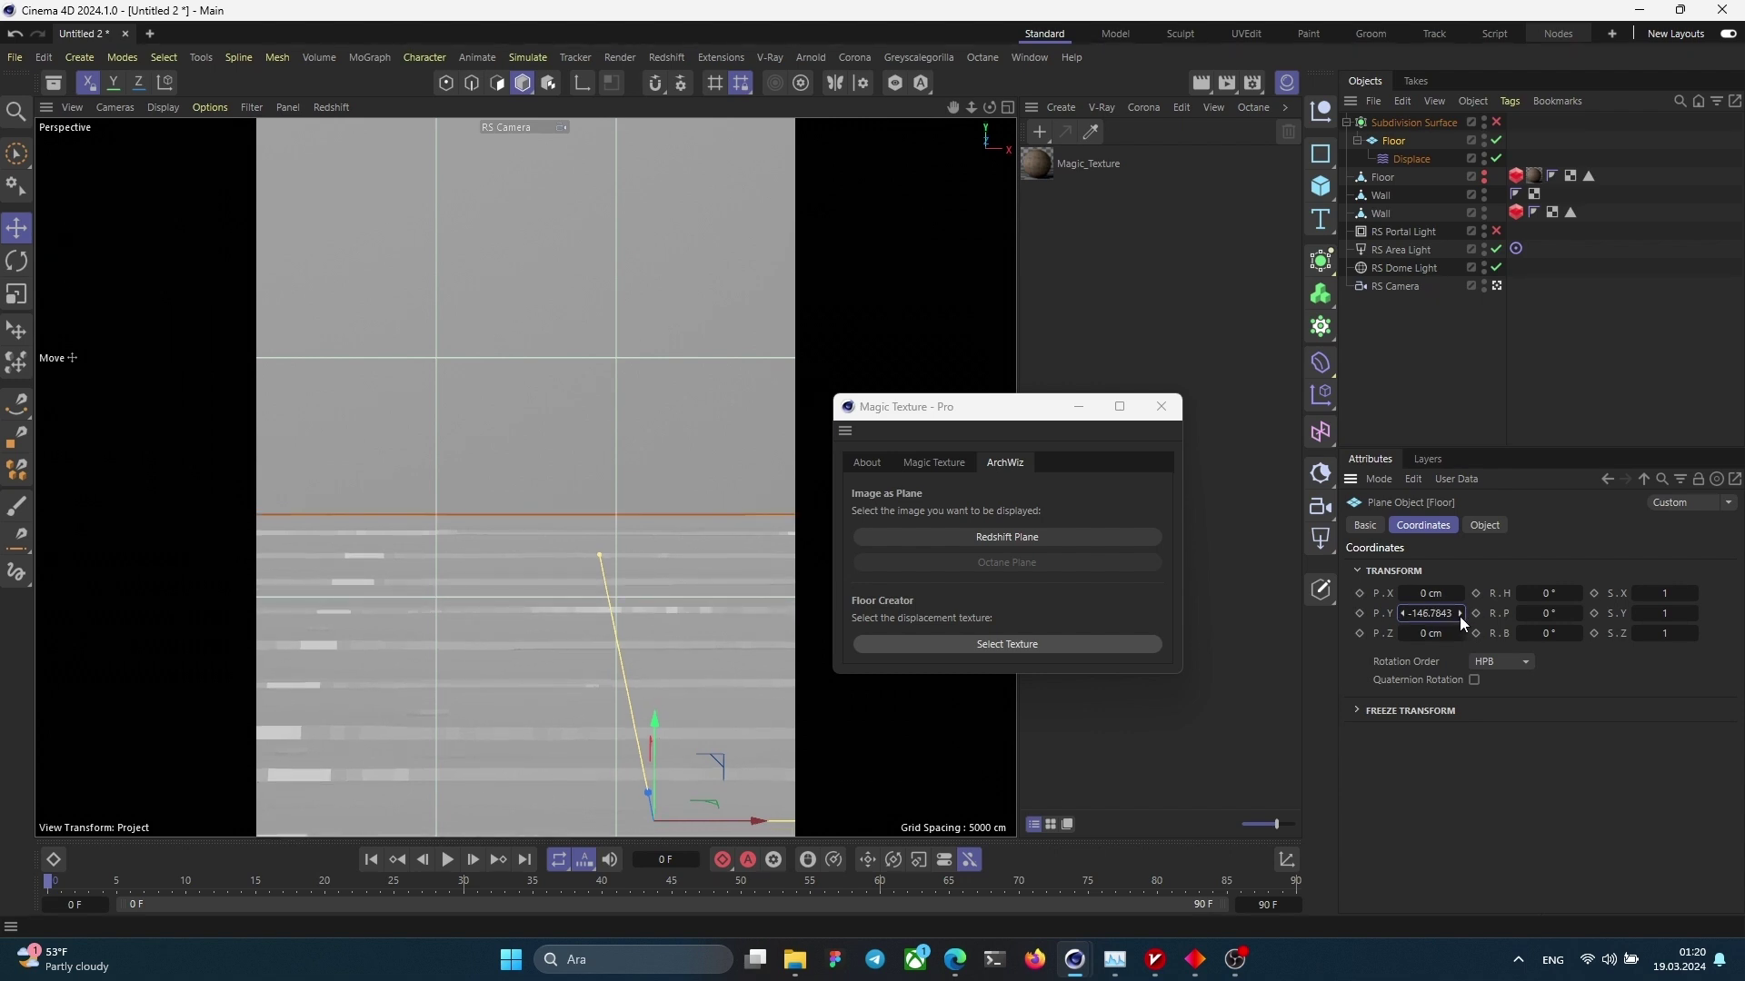
{"action": "left_click", "coordinate": [1468, 361]}
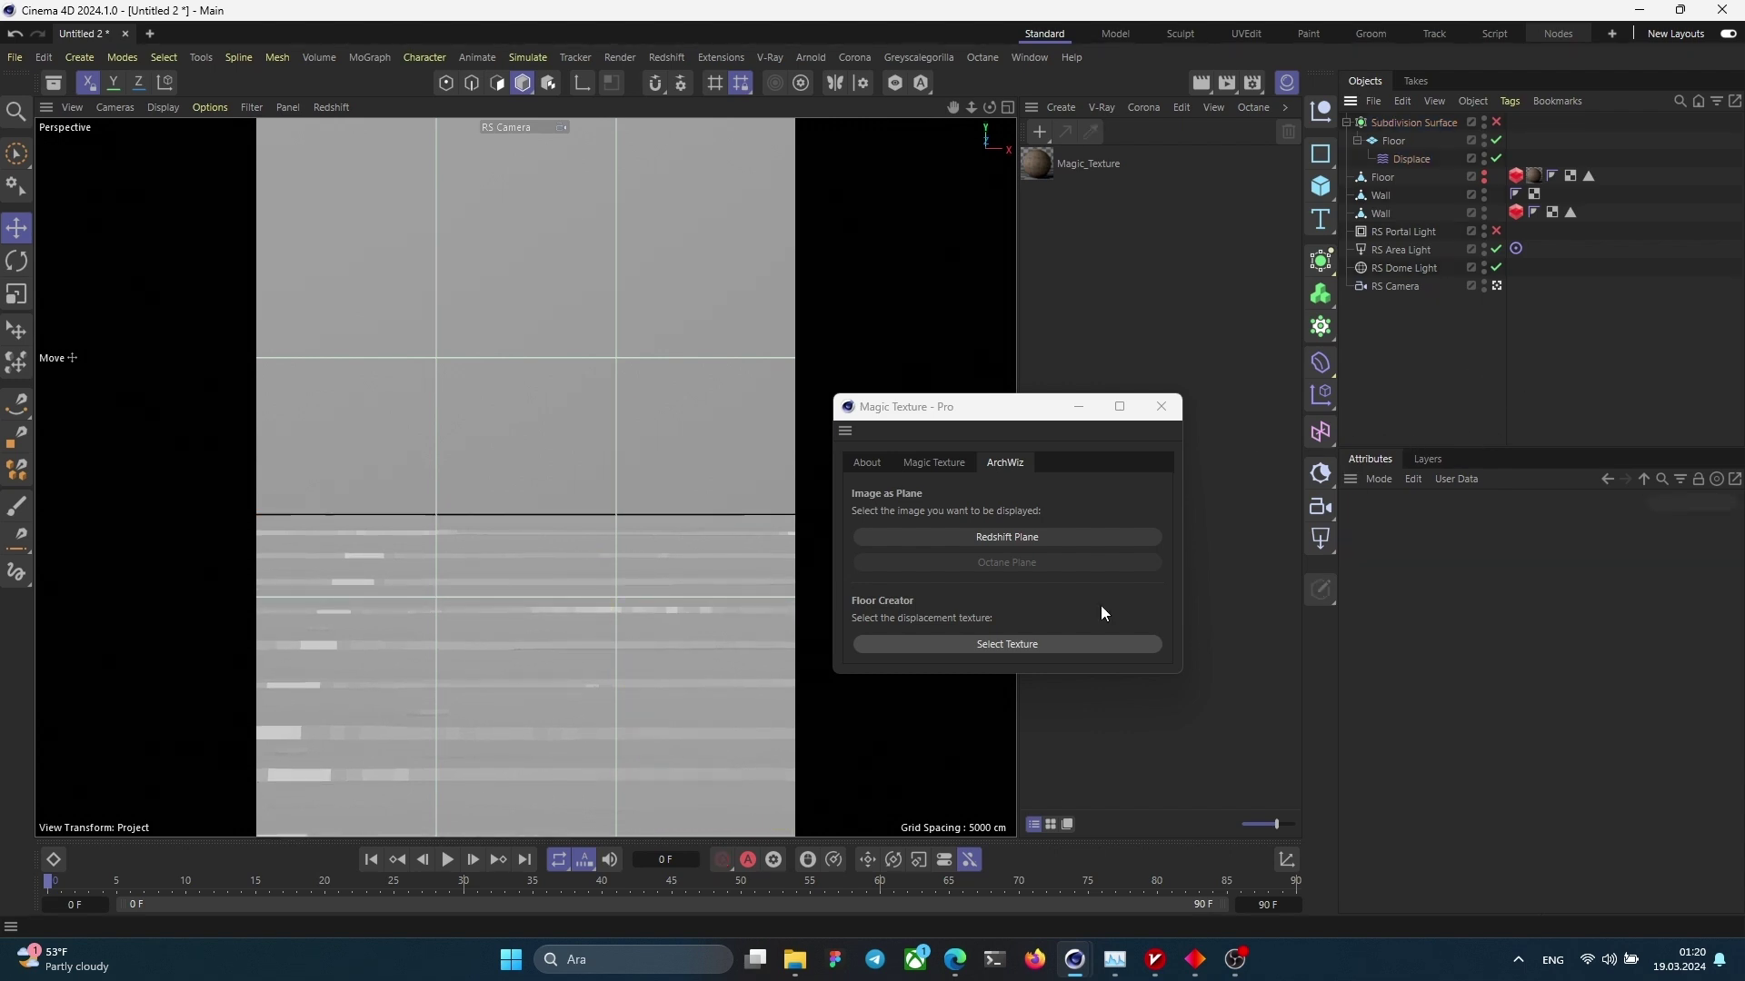
{"action": "left_click", "coordinate": [735, 685]}
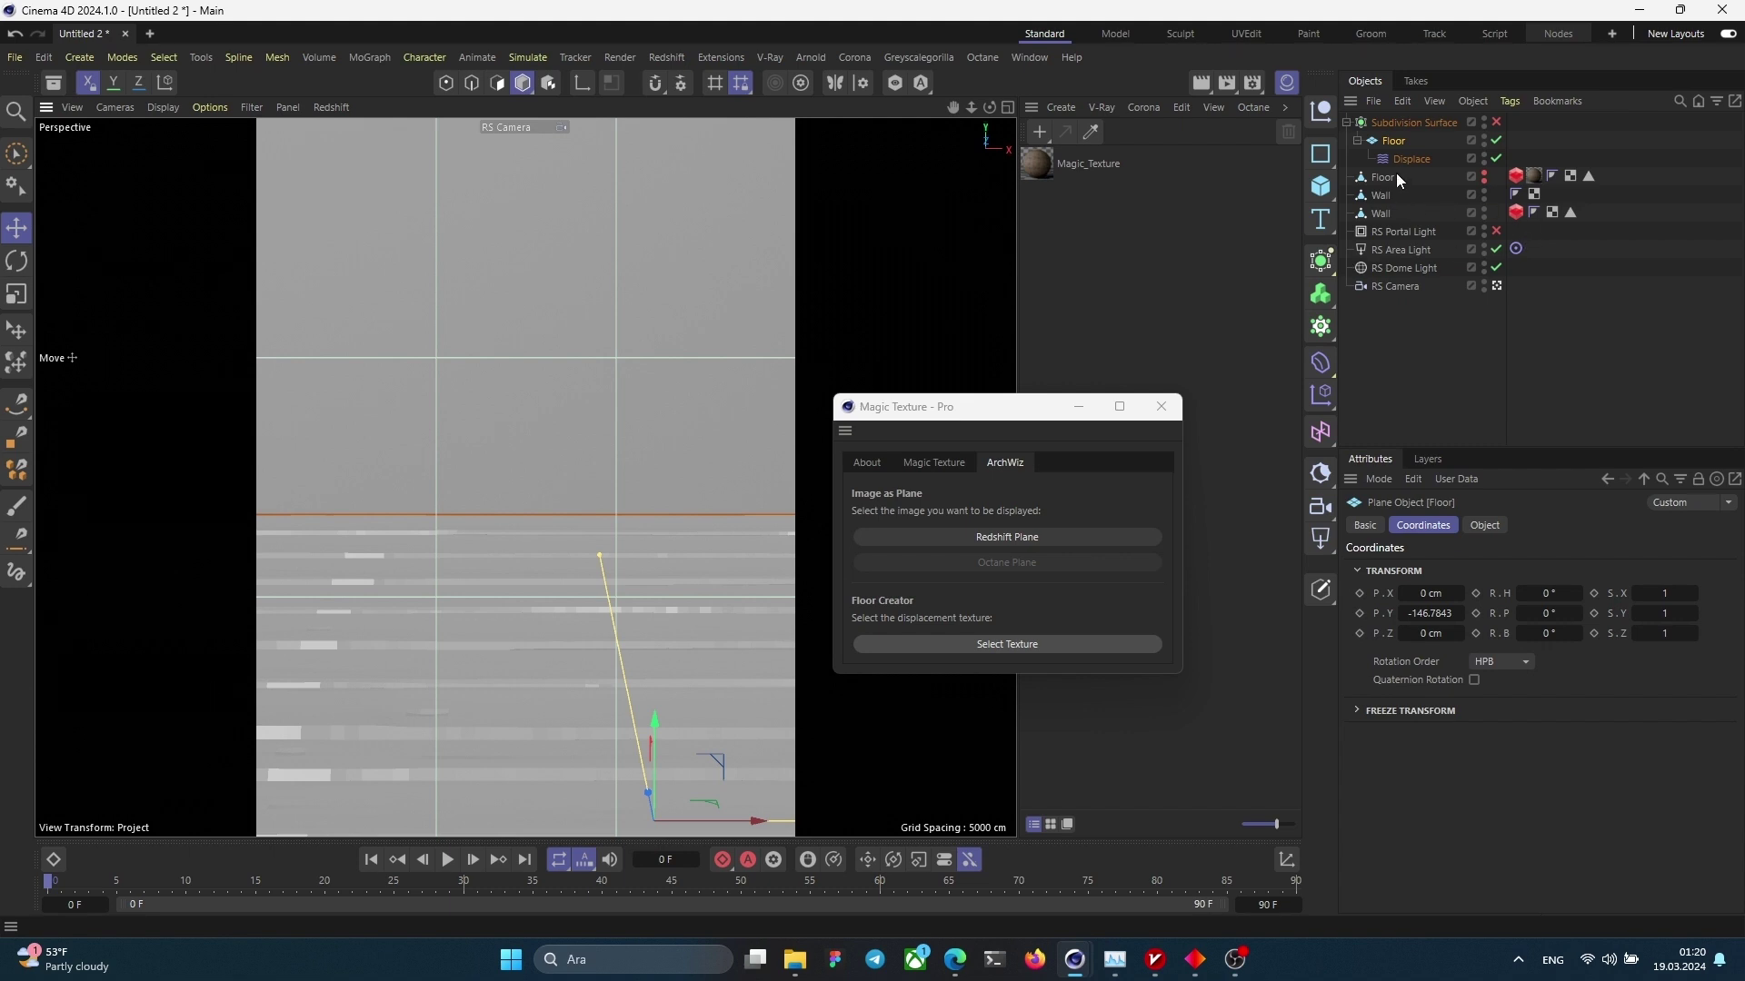
Step: Start a live Redshift IPR preview render
{"action": "left_click", "coordinate": [1544, 345]}
{"action": "left_click", "coordinate": [675, 171]}
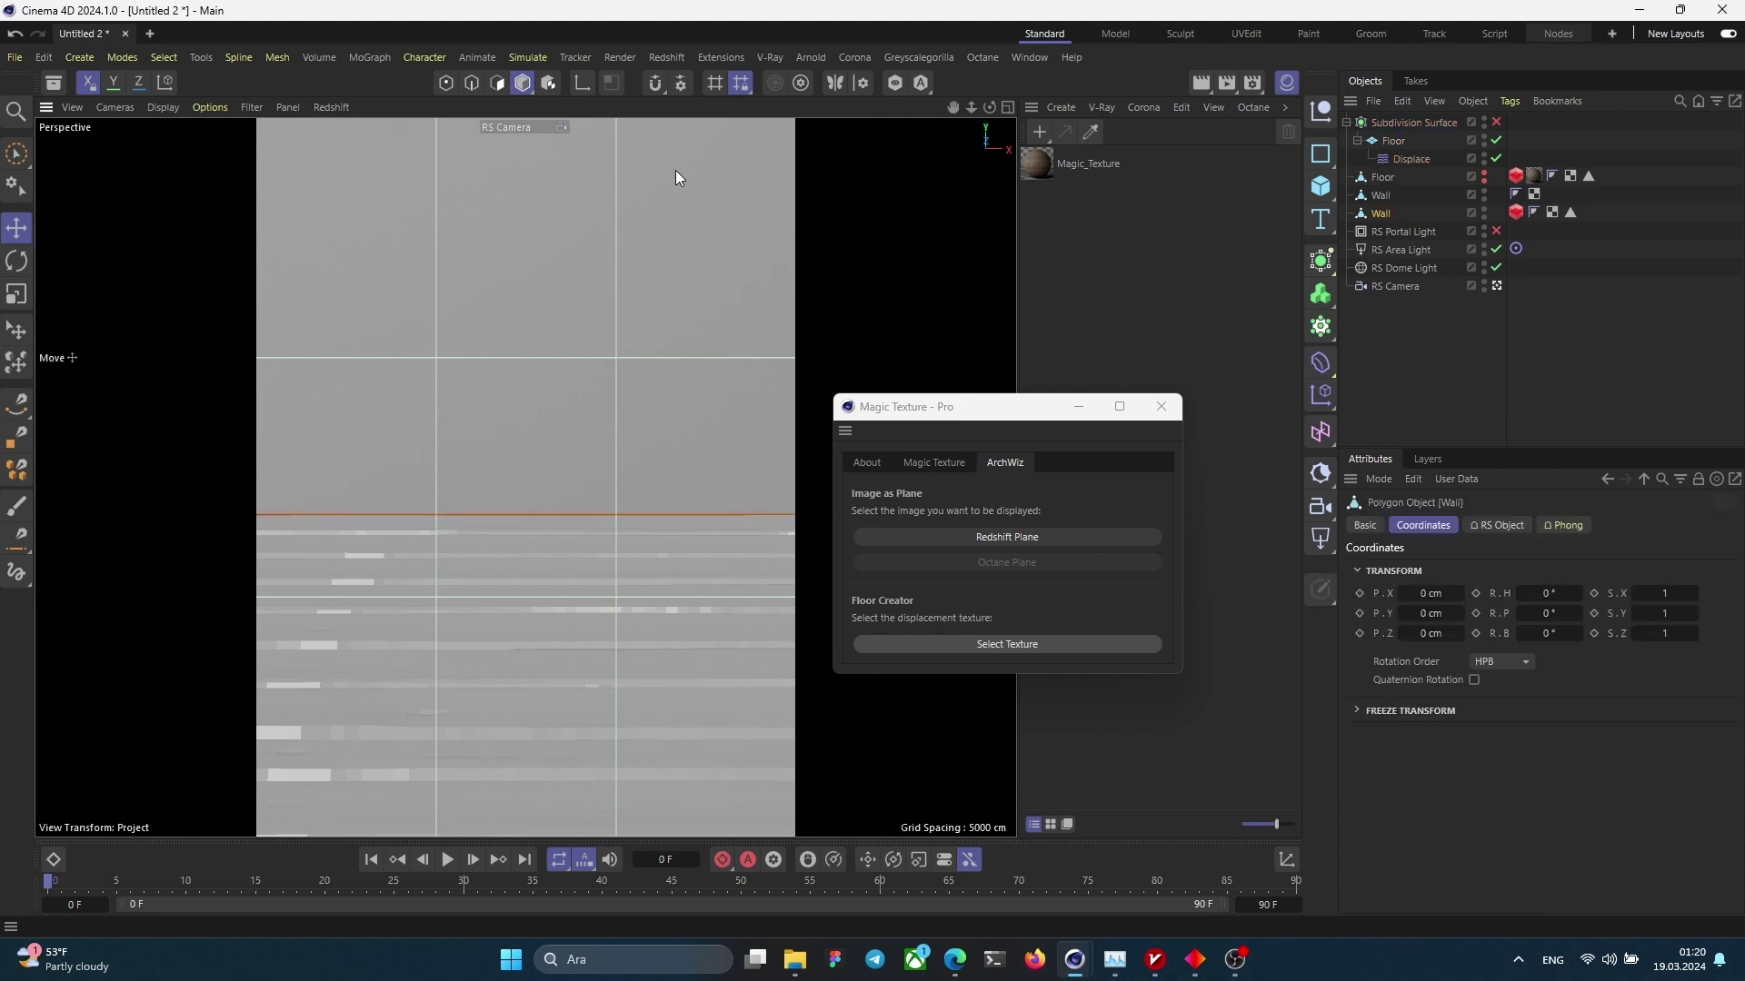
{"action": "left_click", "coordinate": [351, 110]}
{"action": "left_click", "coordinate": [362, 143]}
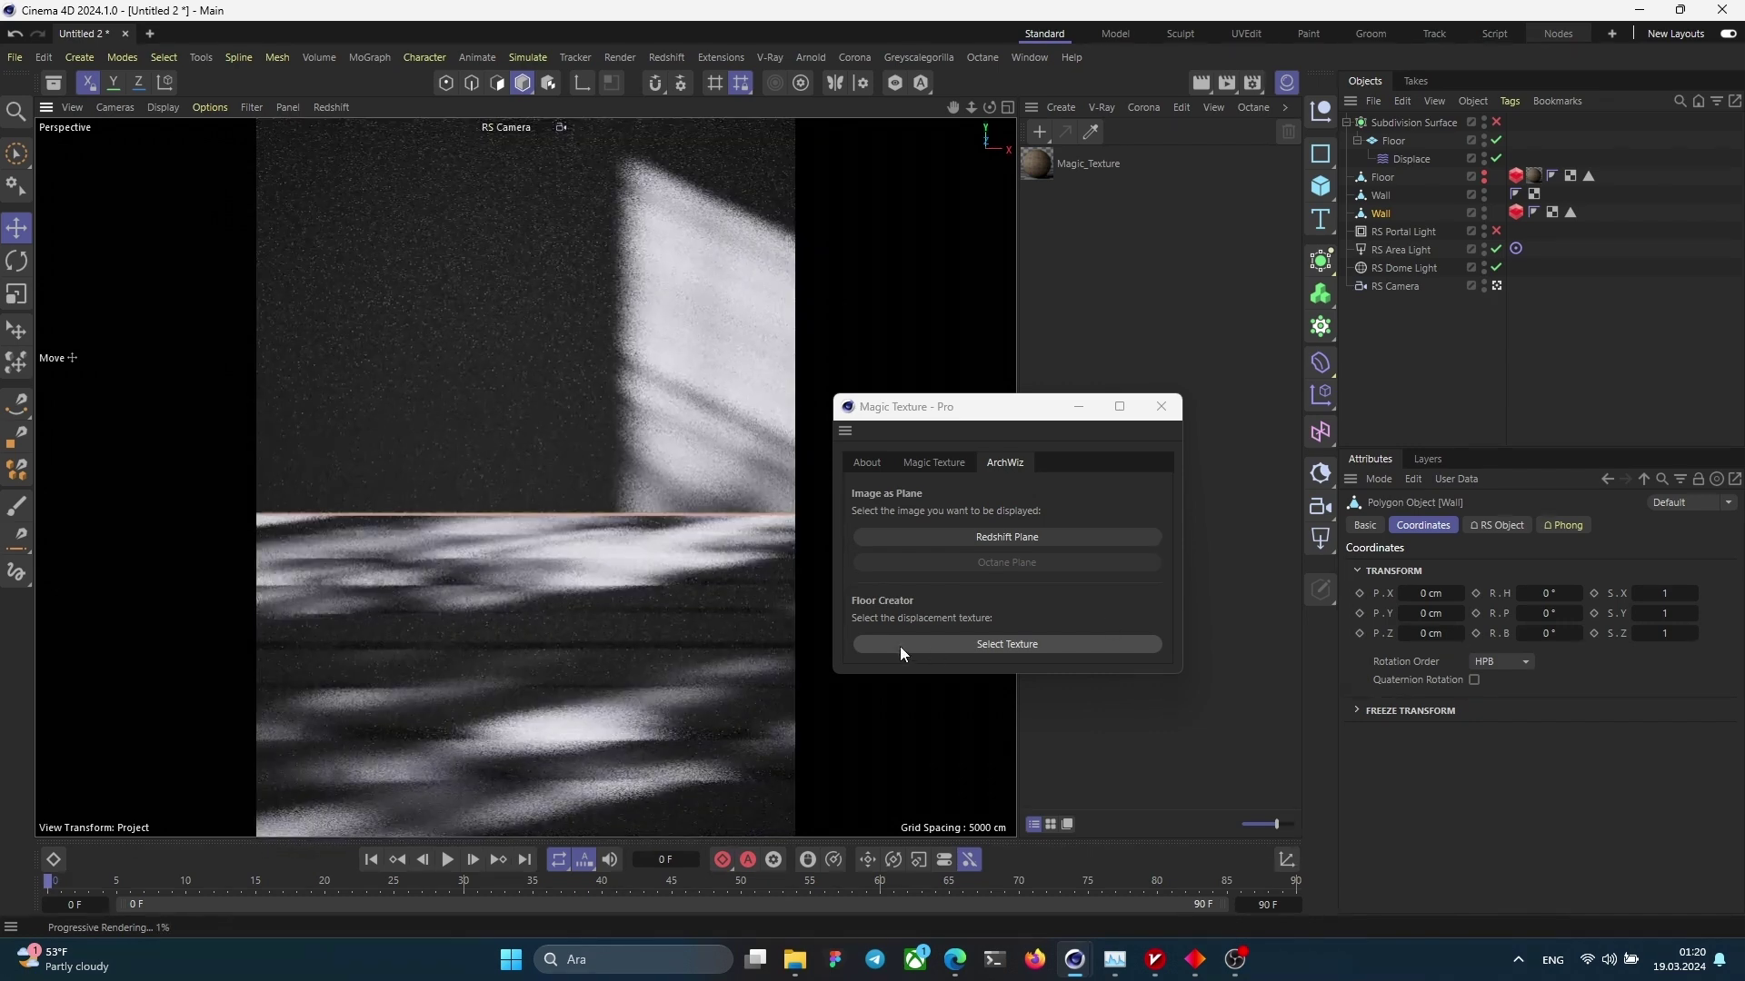
Step: Set the Floor plane's width and height segments to 300 each
{"action": "left_click", "coordinate": [689, 714]}
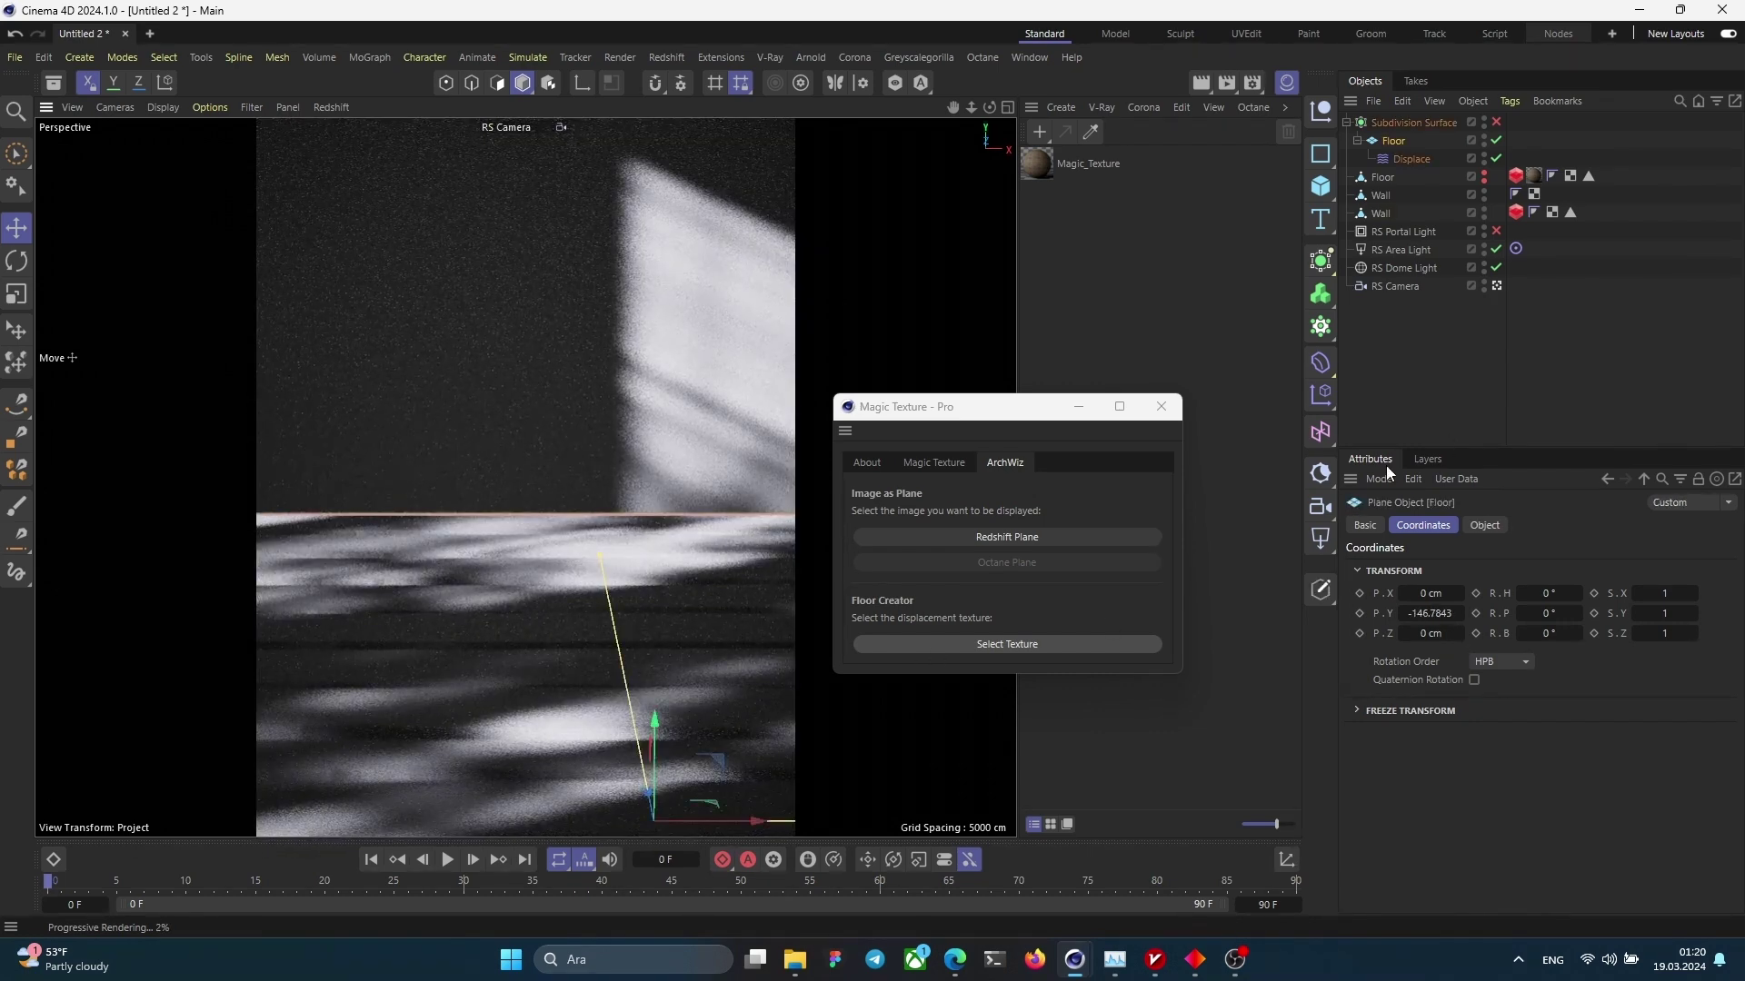
{"action": "left_click", "coordinate": [1494, 389]}
{"action": "left_click", "coordinate": [1390, 144]}
{"action": "left_click", "coordinate": [1483, 525]}
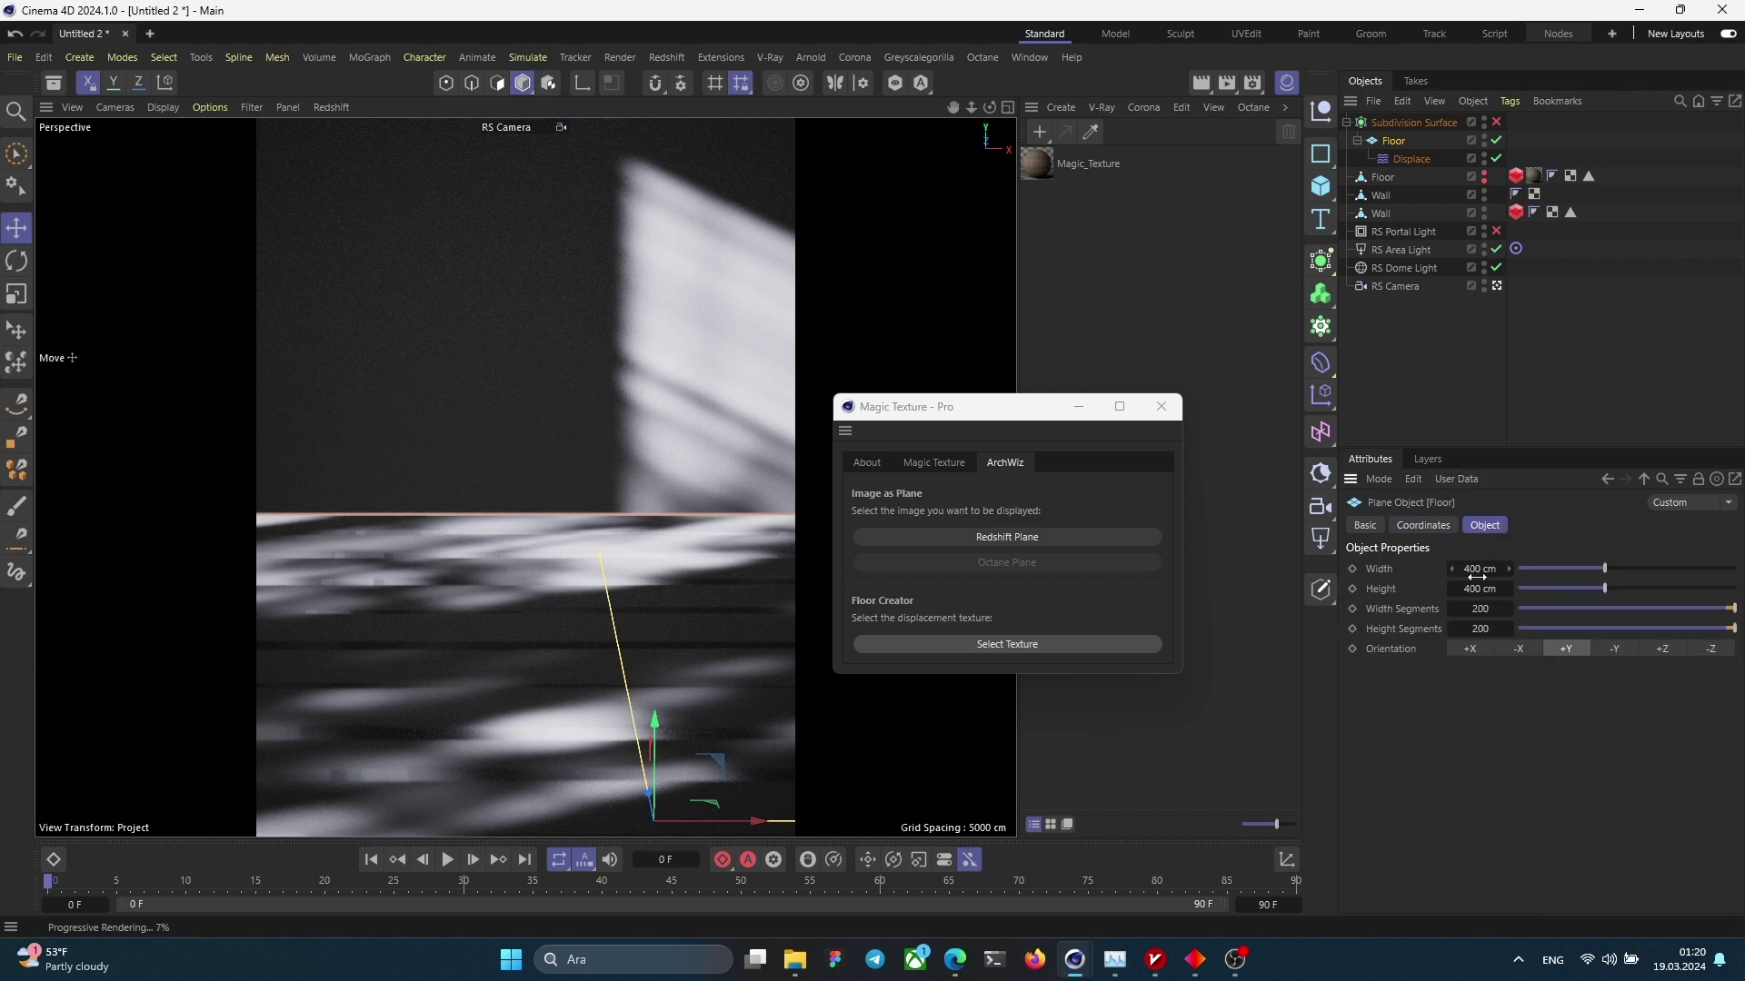
{"action": "left_click", "coordinate": [1482, 609]}
{"action": "type", "text": "300"}
{"action": "key", "text": "Tab"}
{"action": "type", "text": "300"}
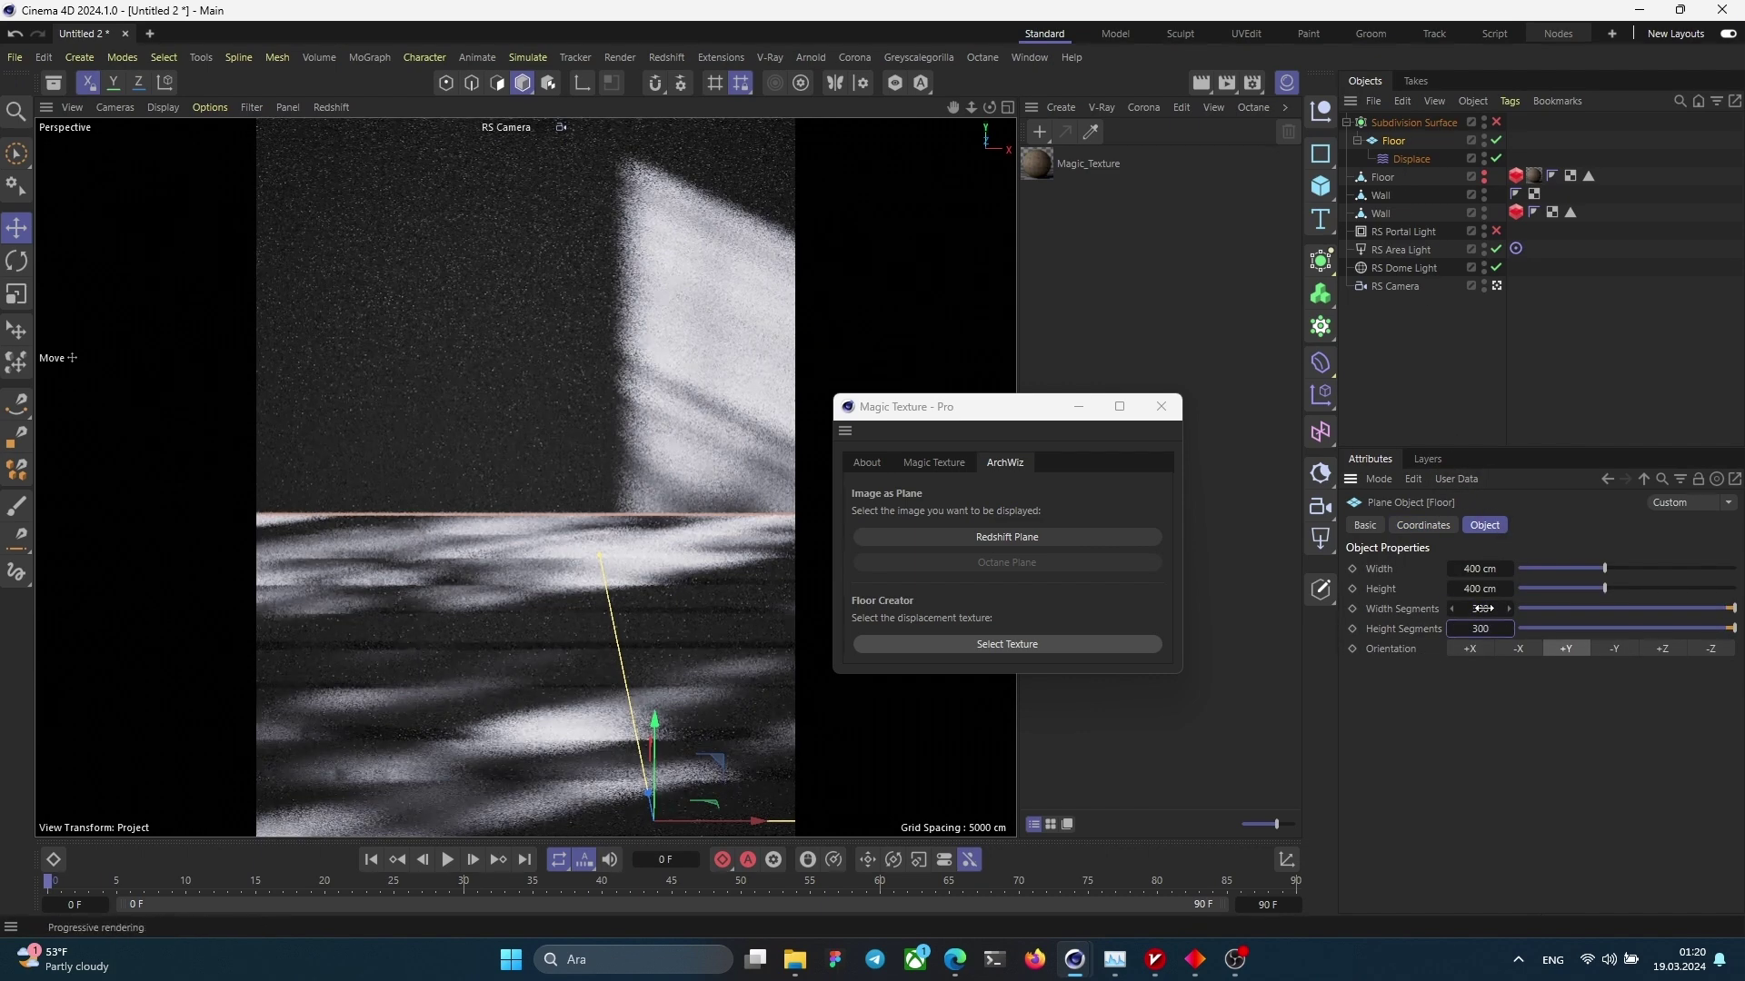
{"action": "left_click", "coordinate": [1608, 406]}
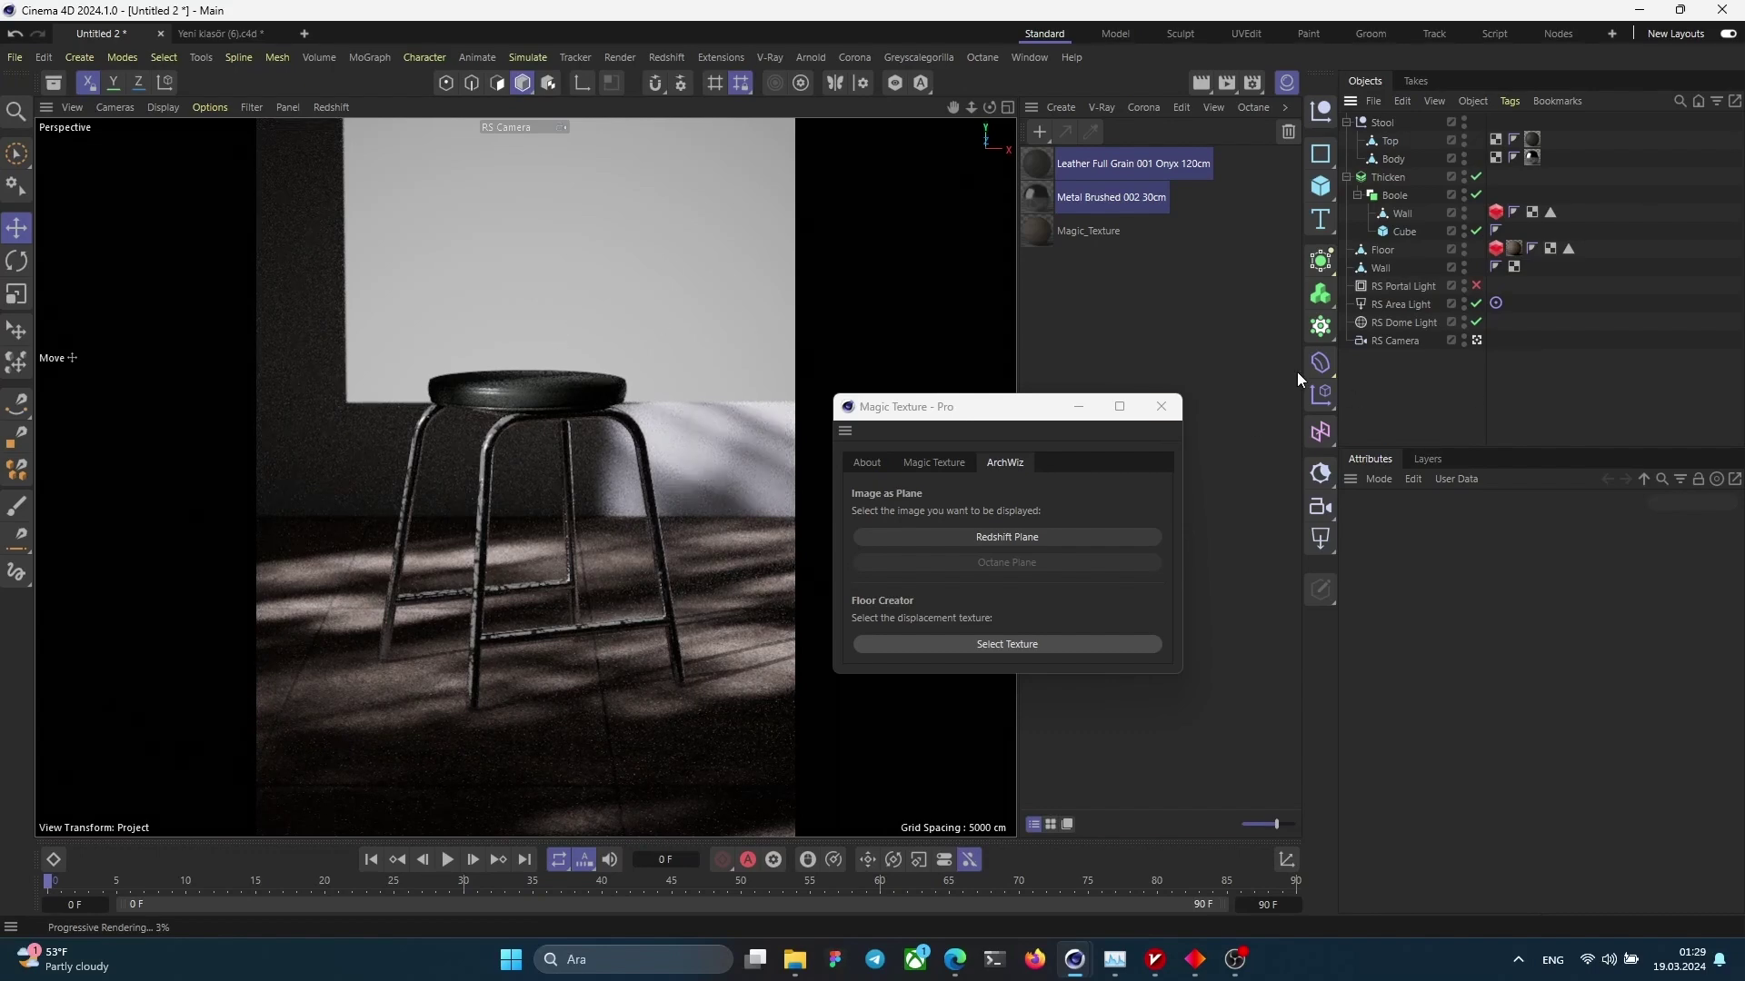
Step: Create a Redshift backdrop plane with the snowy forest photo from Downloads
{"action": "left_click", "coordinate": [935, 535]}
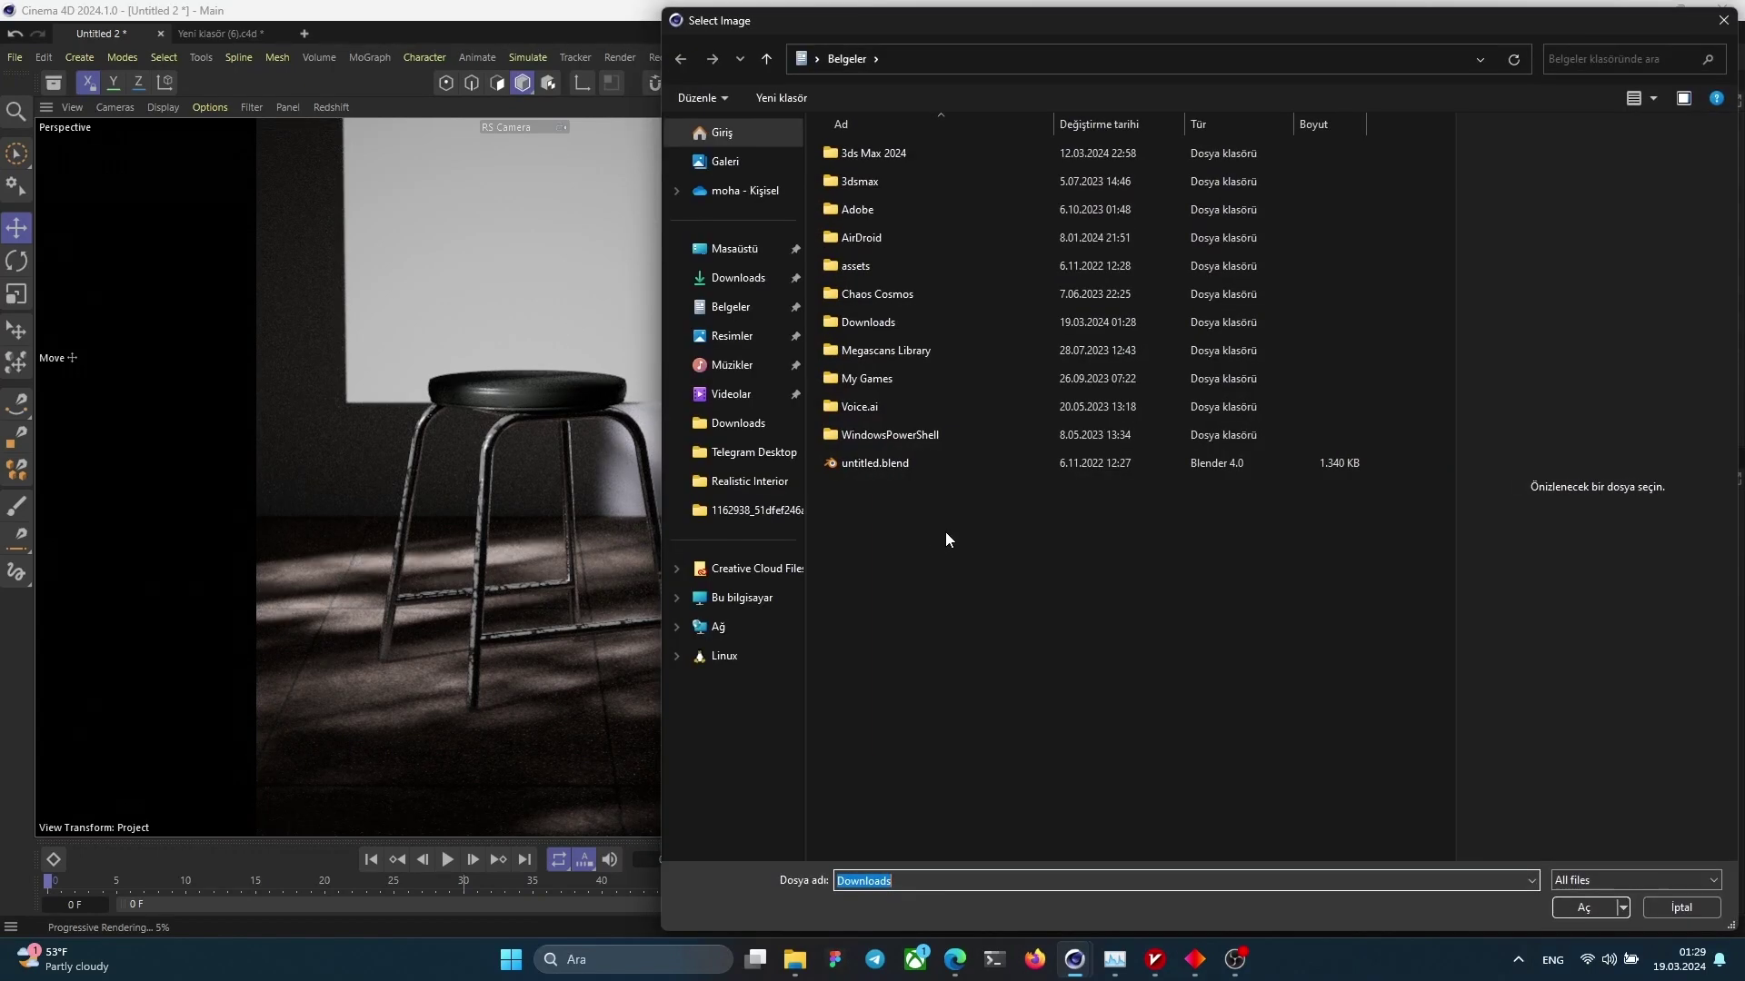
{"action": "double_click", "coordinate": [891, 325]}
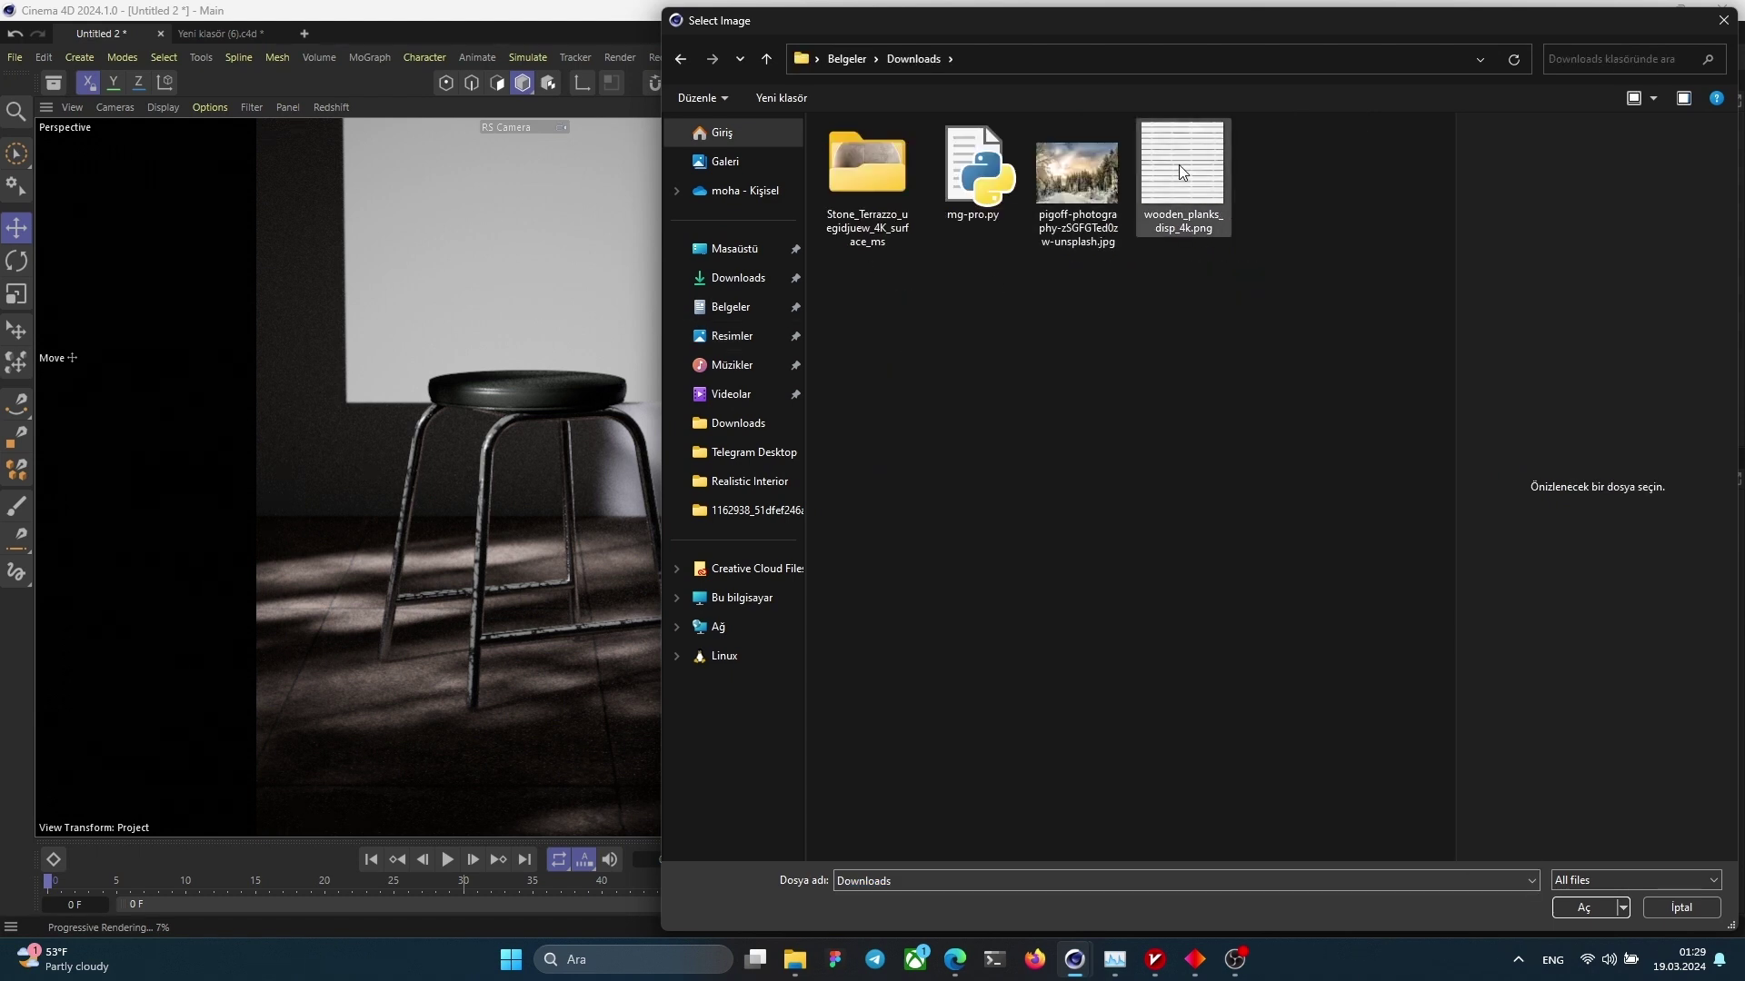
{"action": "left_click", "coordinate": [1102, 182]}
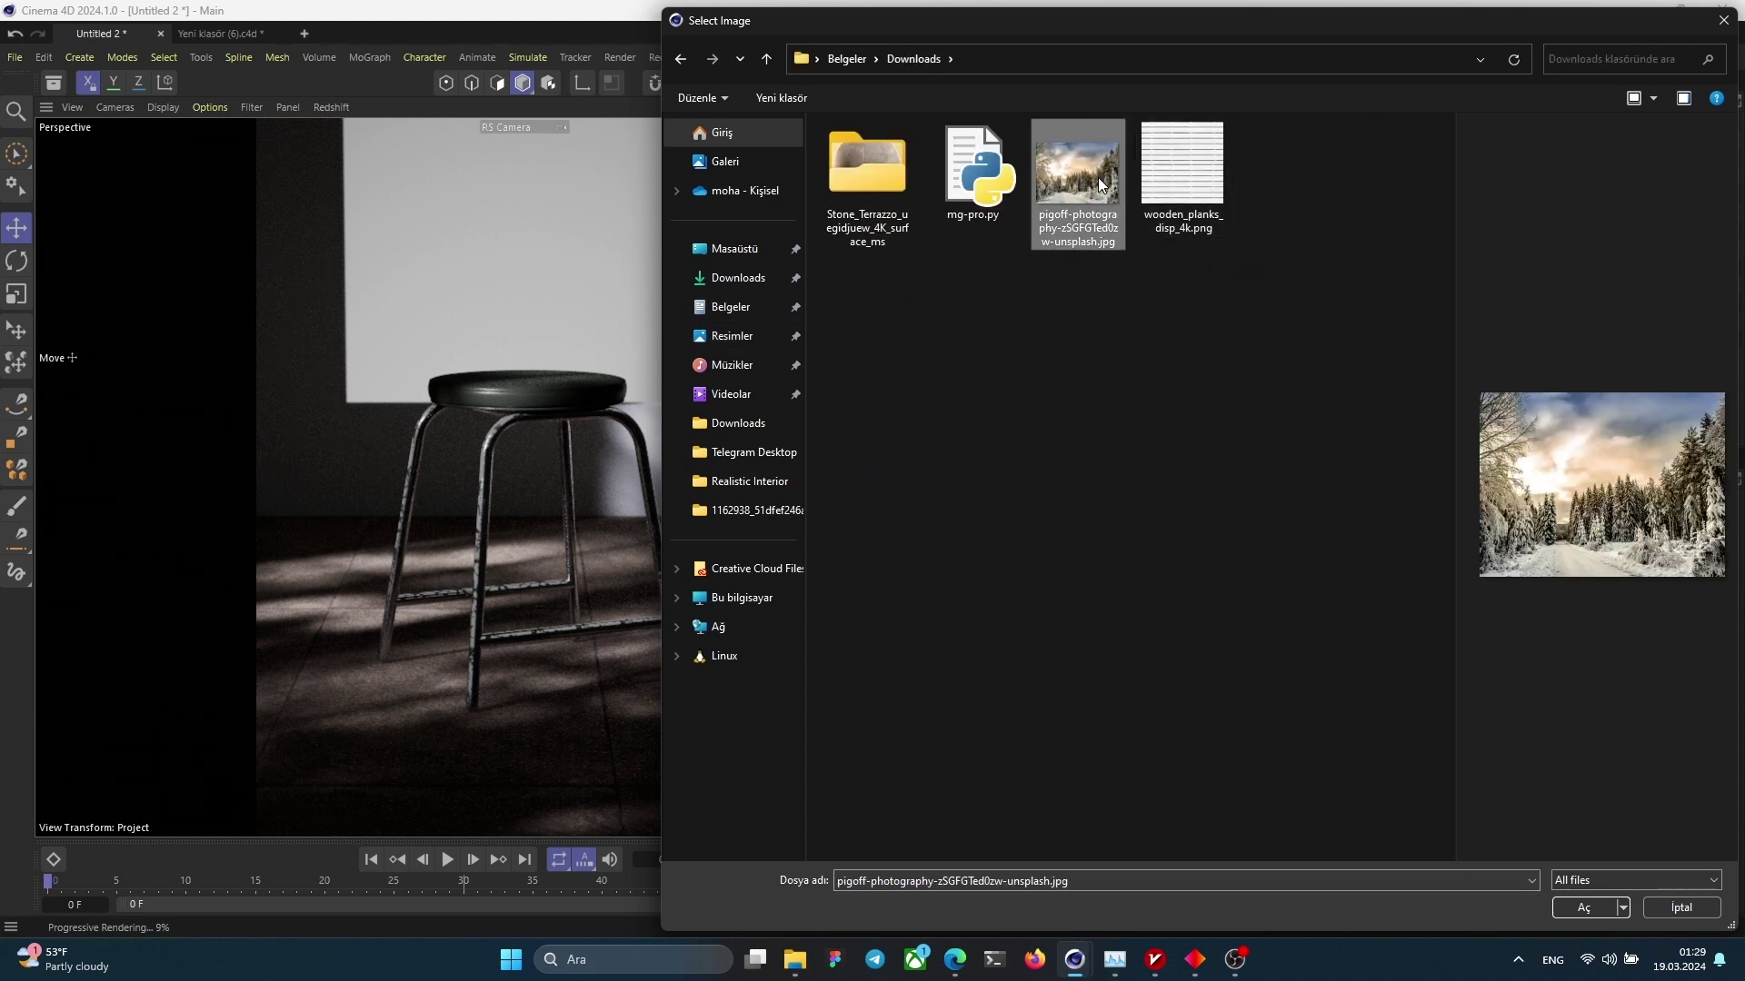
{"action": "double_click", "coordinate": [1099, 179]}
{"action": "left_click", "coordinate": [1098, 177]}
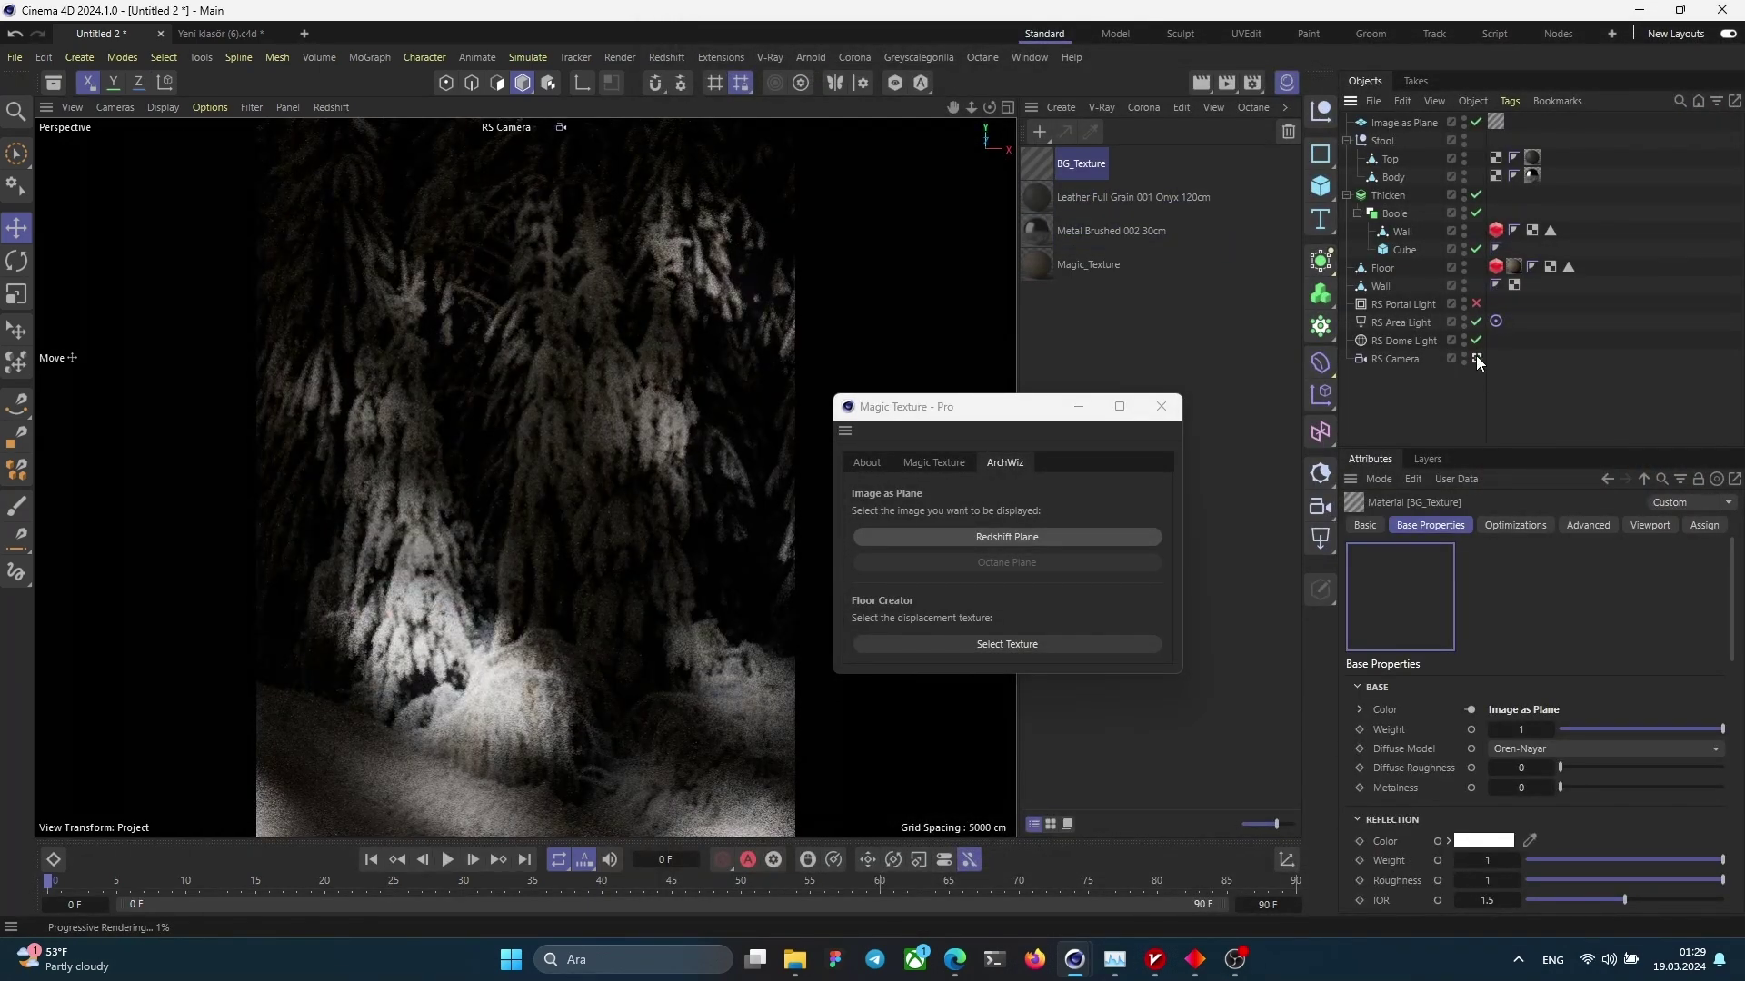
Step: Switch back to the Default Camera and stop the Redshift IPR
{"action": "left_click", "coordinate": [1476, 359]}
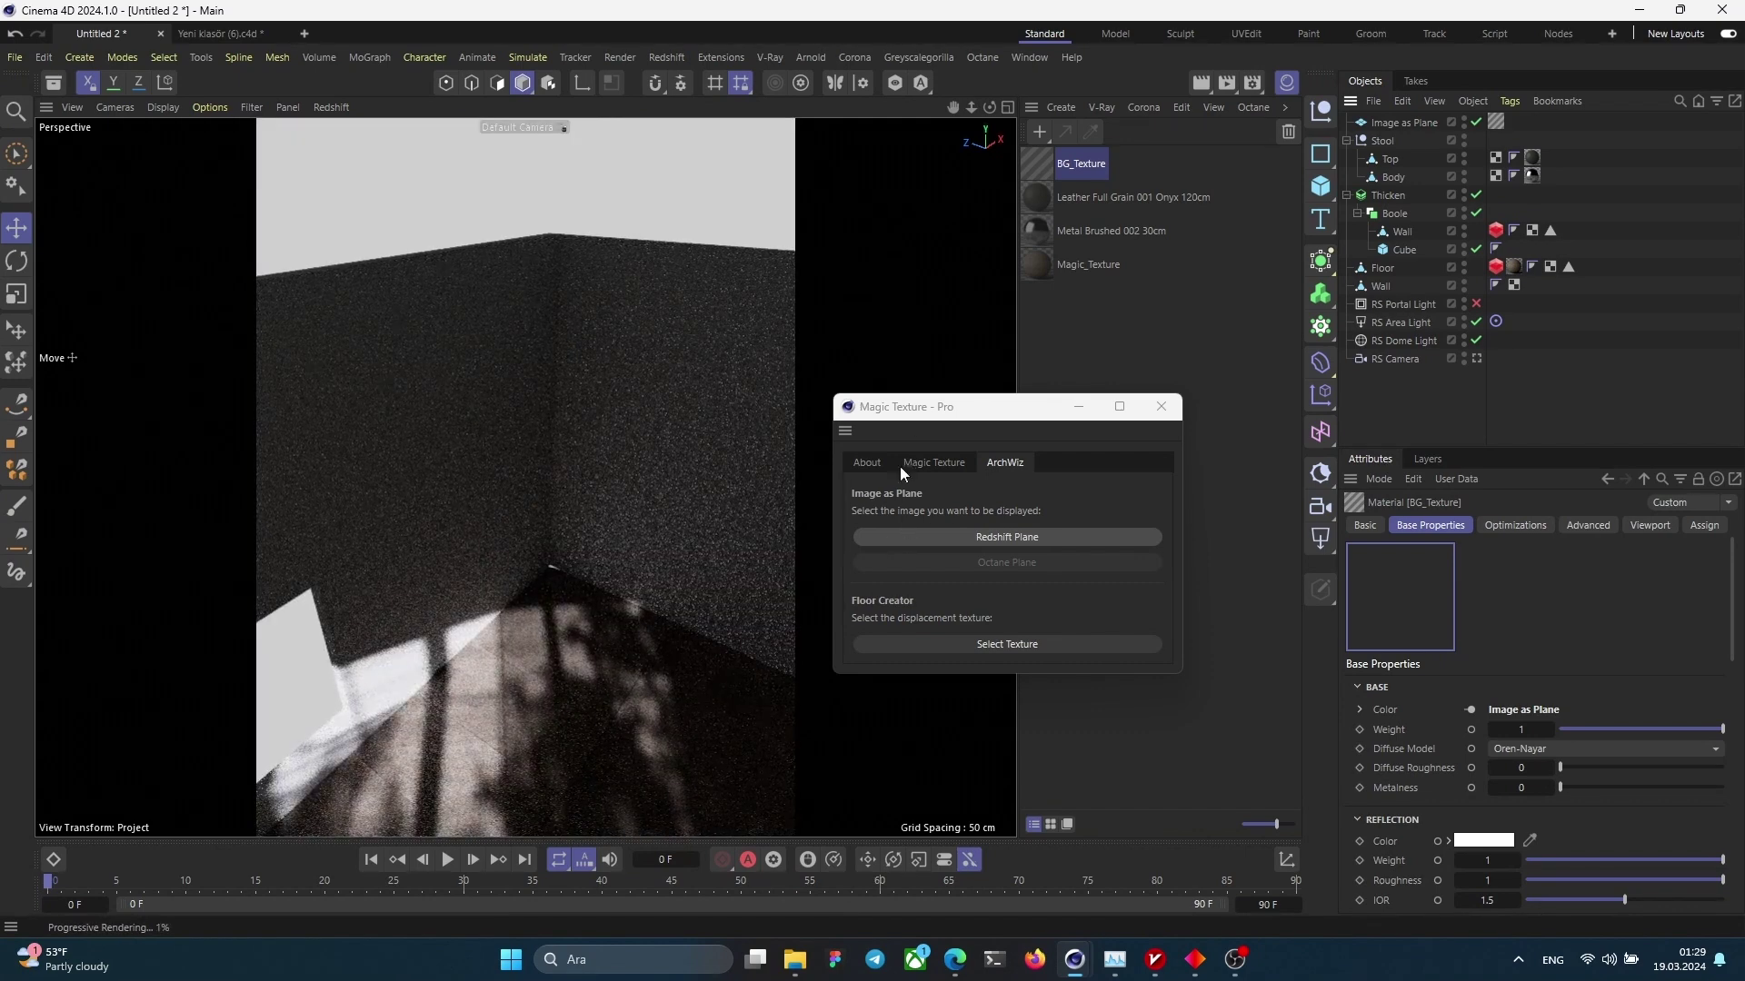
{"action": "left_click", "coordinate": [329, 106]}
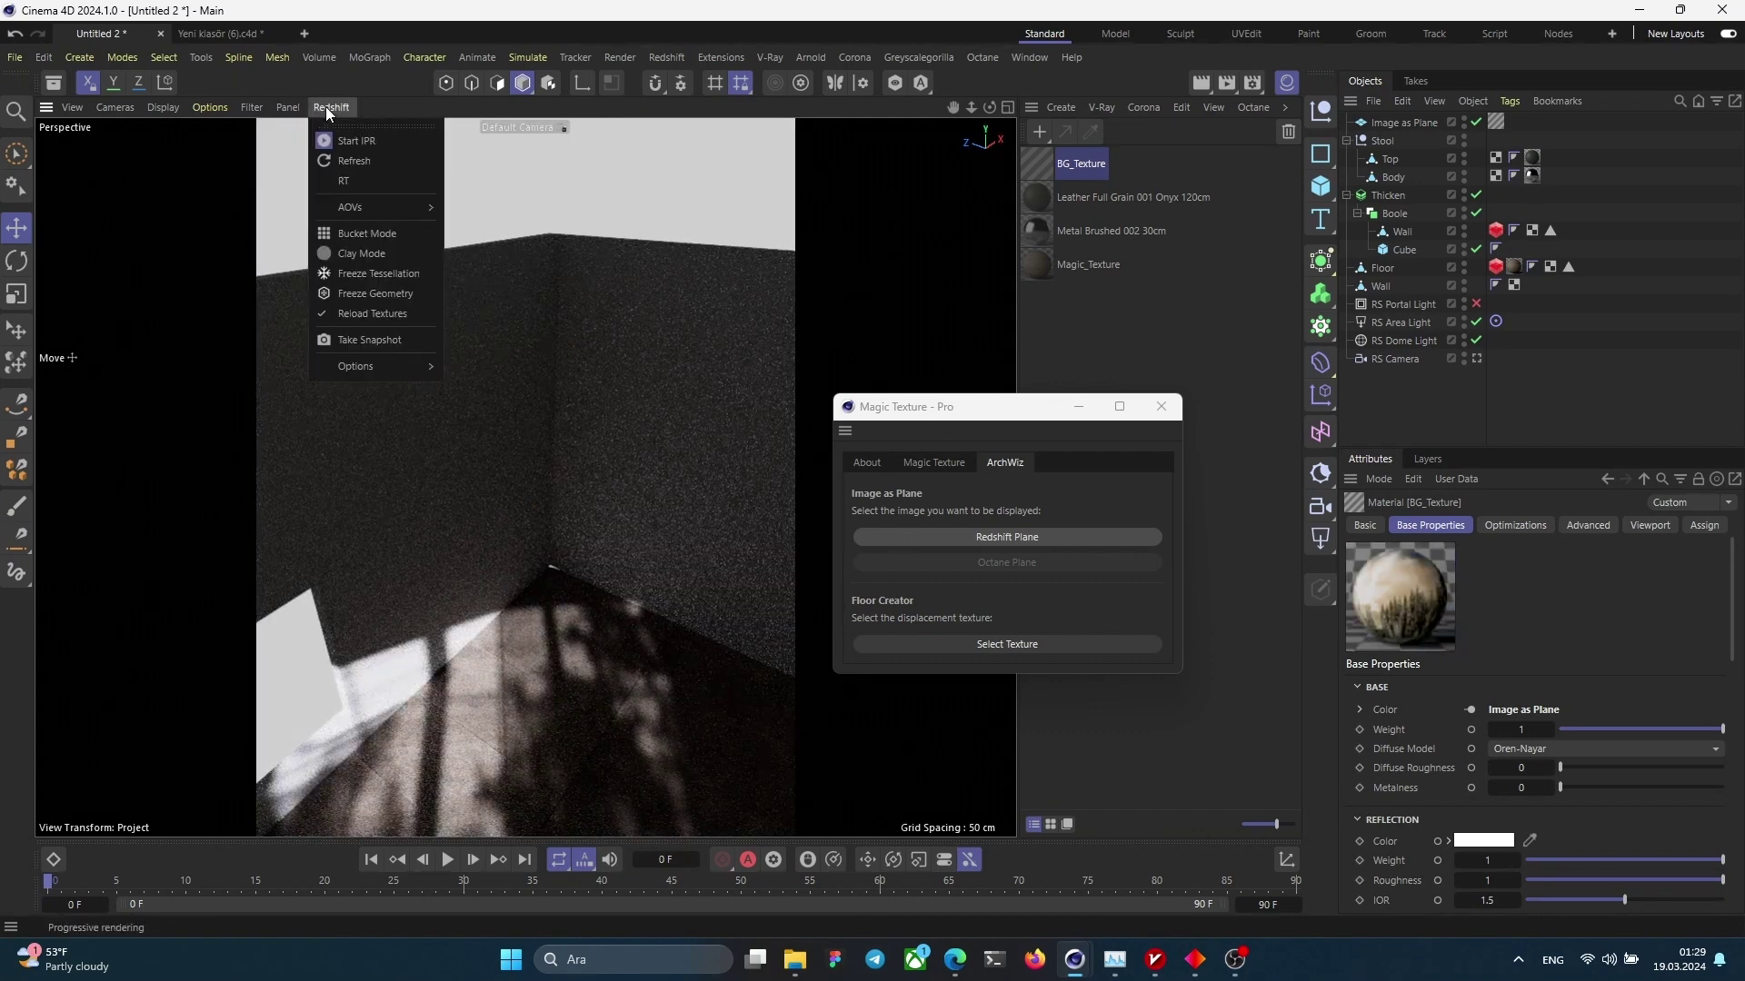
{"action": "left_click", "coordinate": [339, 139]}
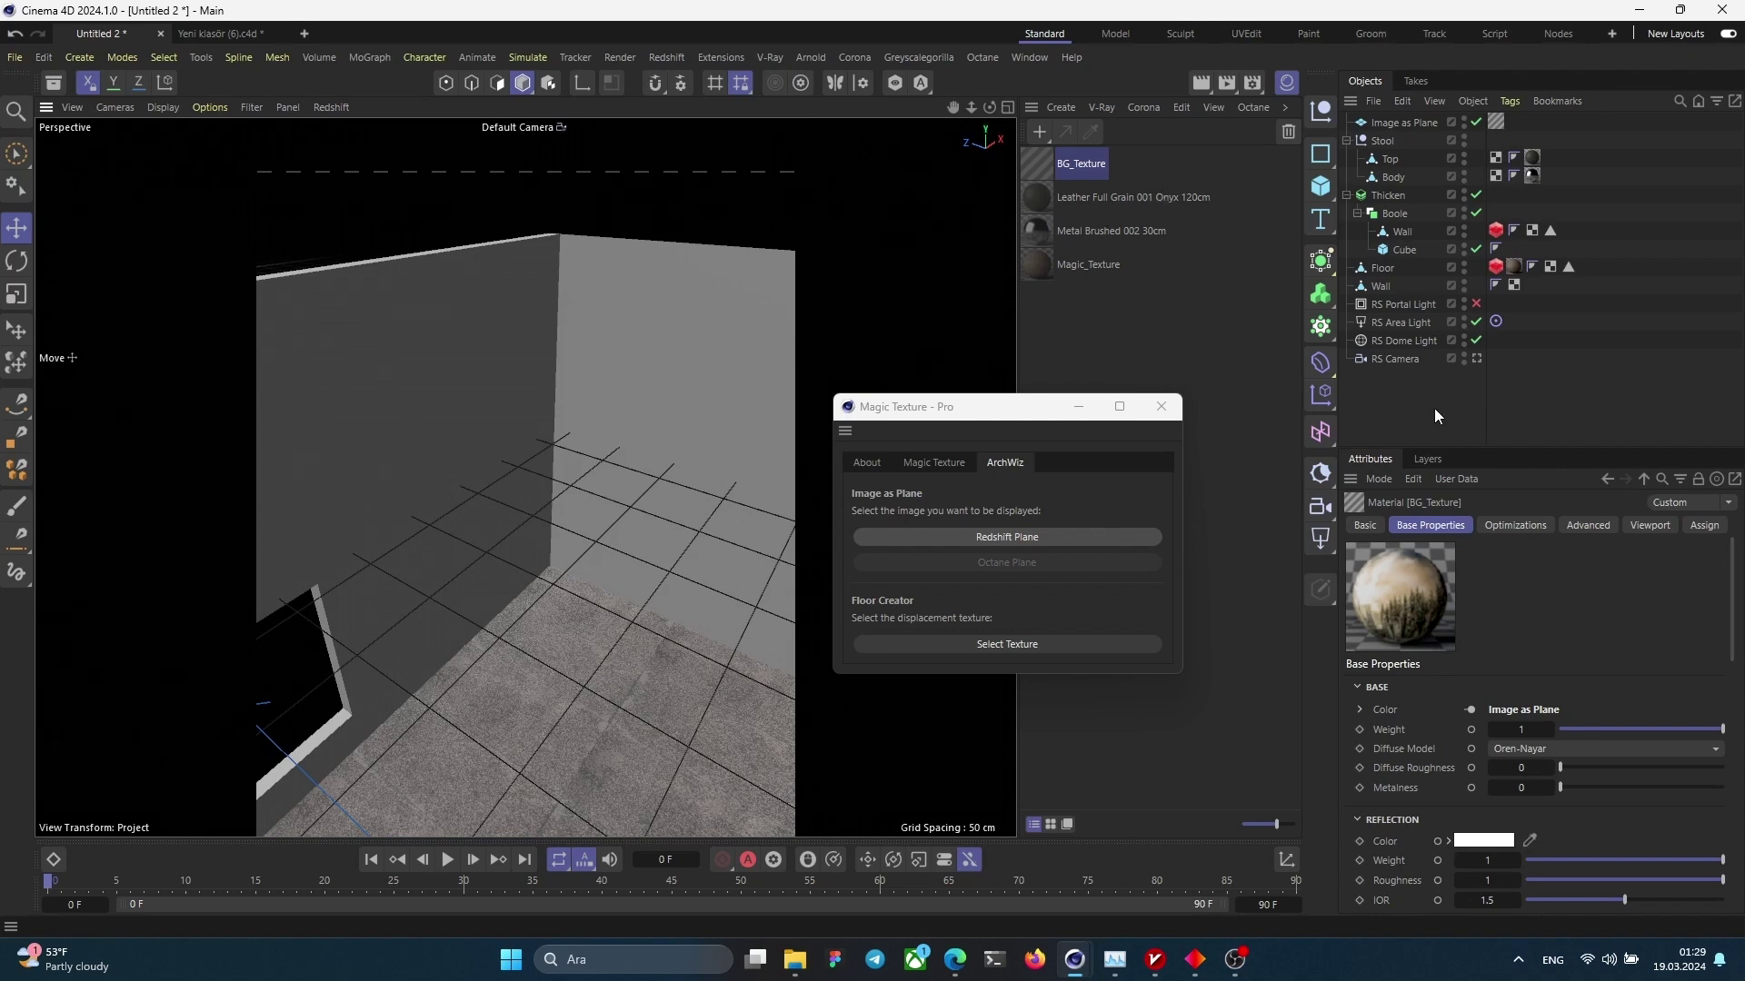